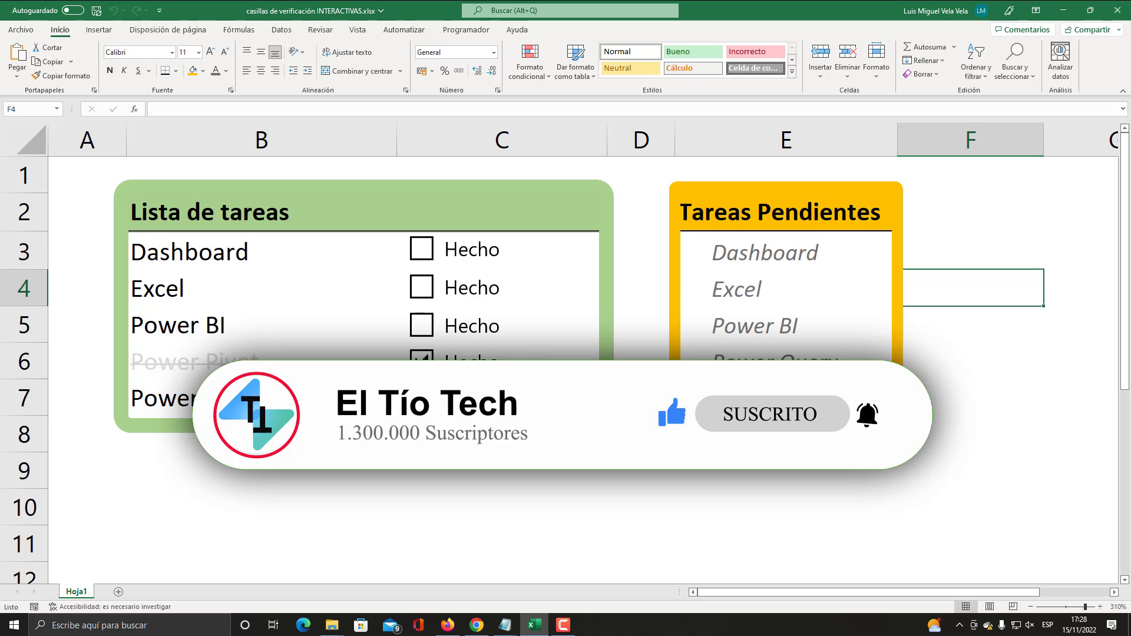
Untick Power Pivot and briefly select the task cells B3:C7.
{"action": "left_click", "coordinate": [421, 360]}
{"action": "left_click_drag", "start_coordinate": [232, 255], "coordinate": [514, 396]}
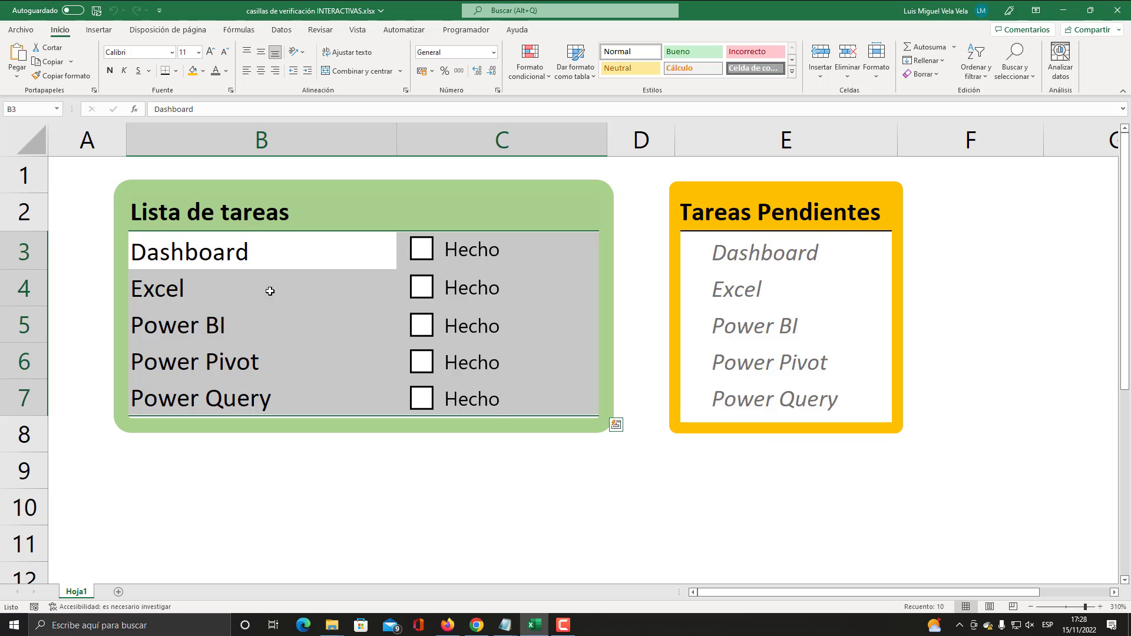
{"action": "left_click", "coordinate": [205, 260]}
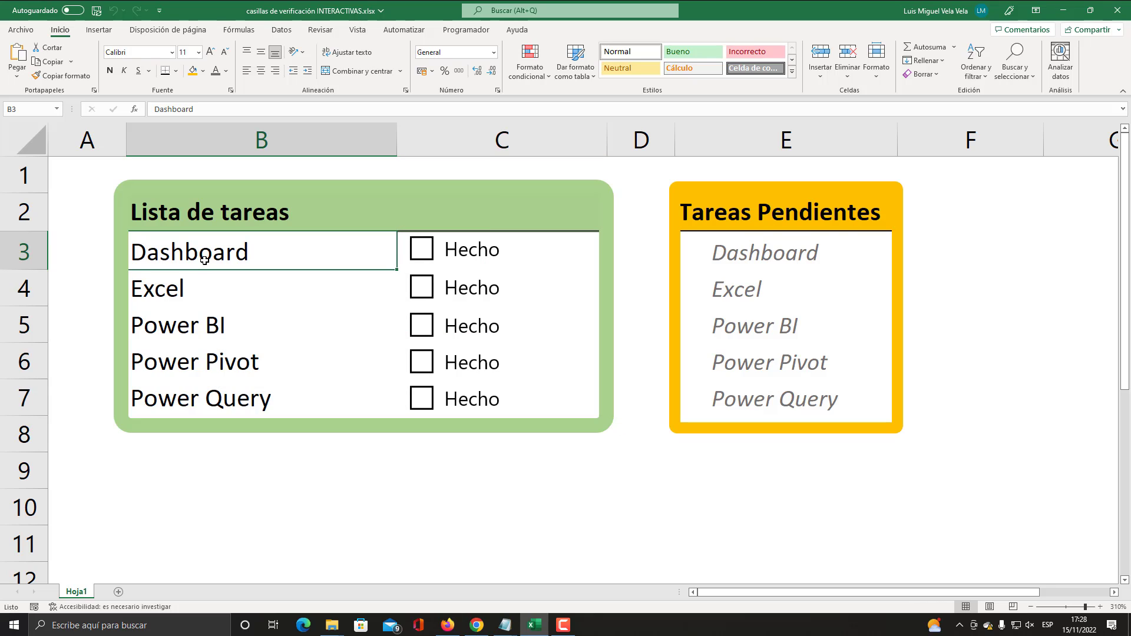
Tick Dashboard, Excel, Power BI, Power Pivot and Power Query as Hecho, then select E3:E7 to show FILTRAR.
{"action": "left_click", "coordinate": [421, 254]}
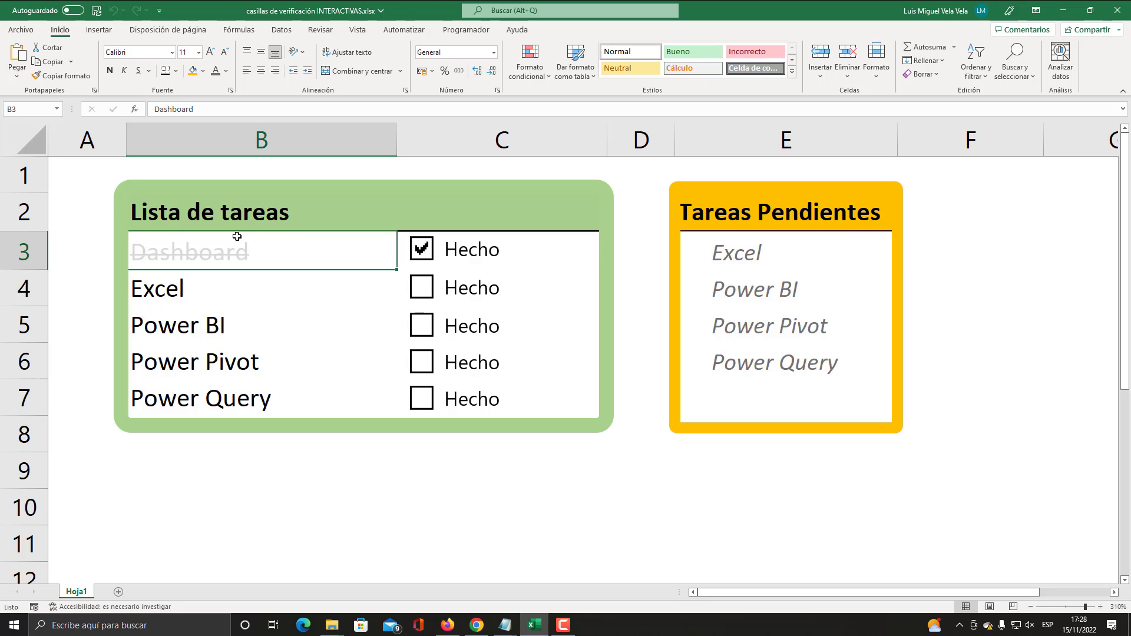
{"action": "left_click", "coordinate": [418, 293]}
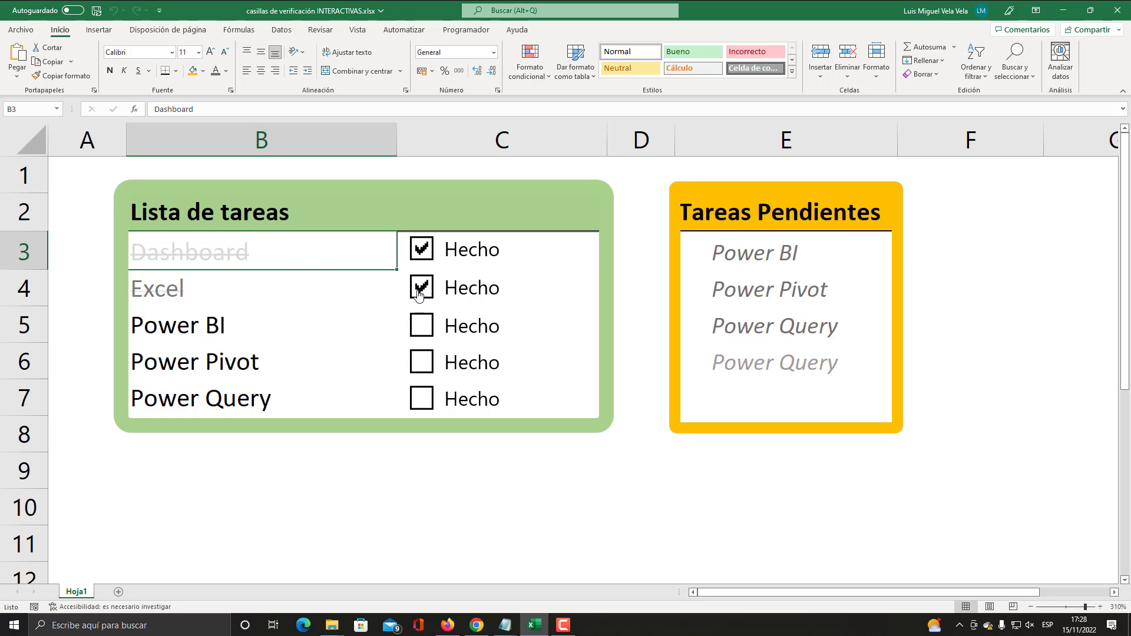
{"action": "left_click", "coordinate": [424, 330]}
{"action": "left_click", "coordinate": [429, 371]}
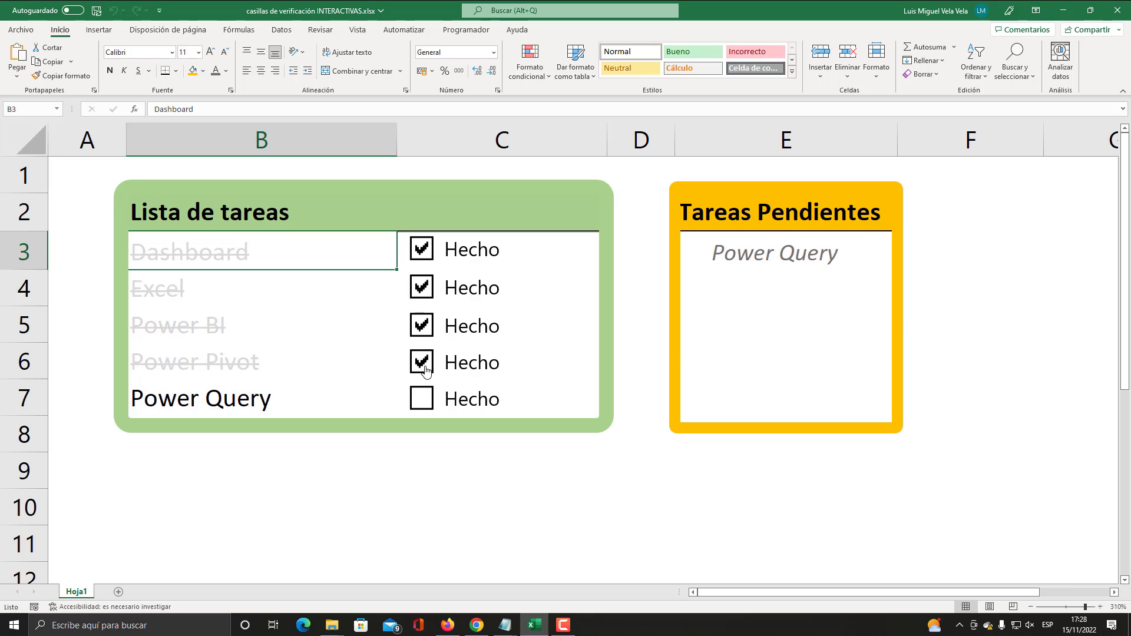
{"action": "left_click", "coordinate": [424, 399]}
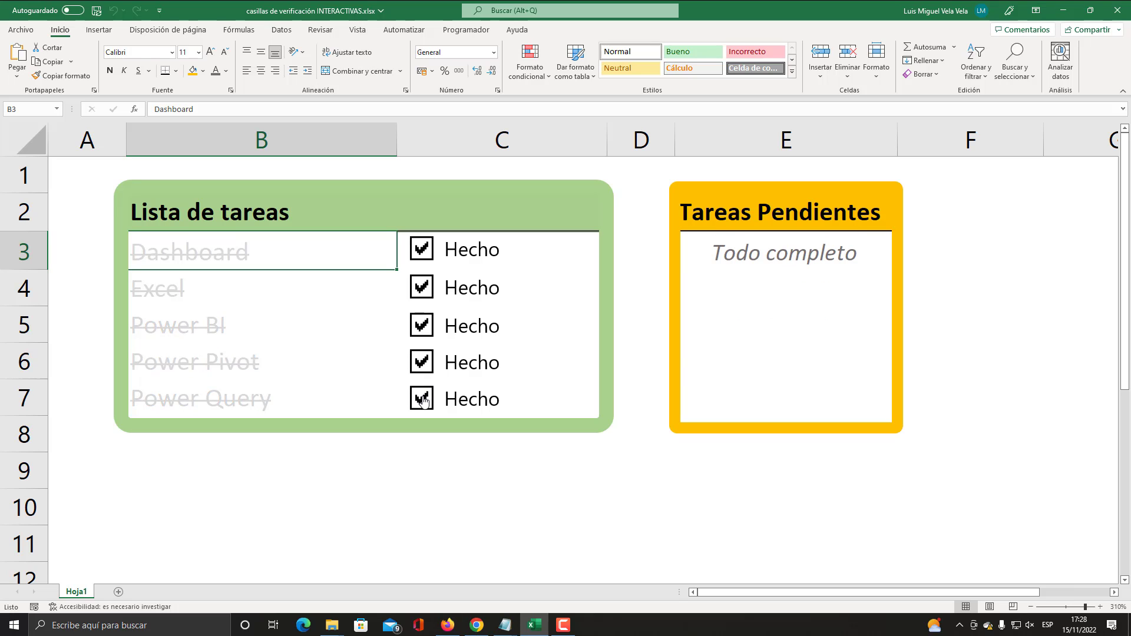
{"action": "left_click", "coordinate": [423, 400]}
{"action": "left_click", "coordinate": [422, 399]}
{"action": "left_click_drag", "start_coordinate": [781, 249], "coordinate": [777, 402]}
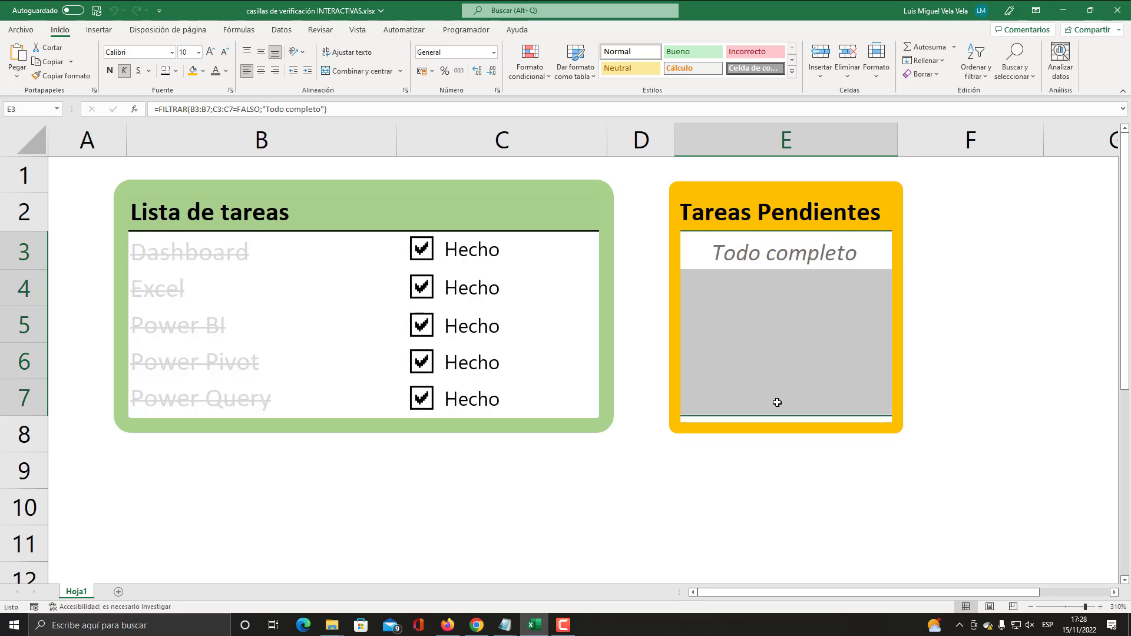
Untick all five tasks so they refill the pending list E3:E7.
{"action": "left_click", "coordinate": [421, 249]}
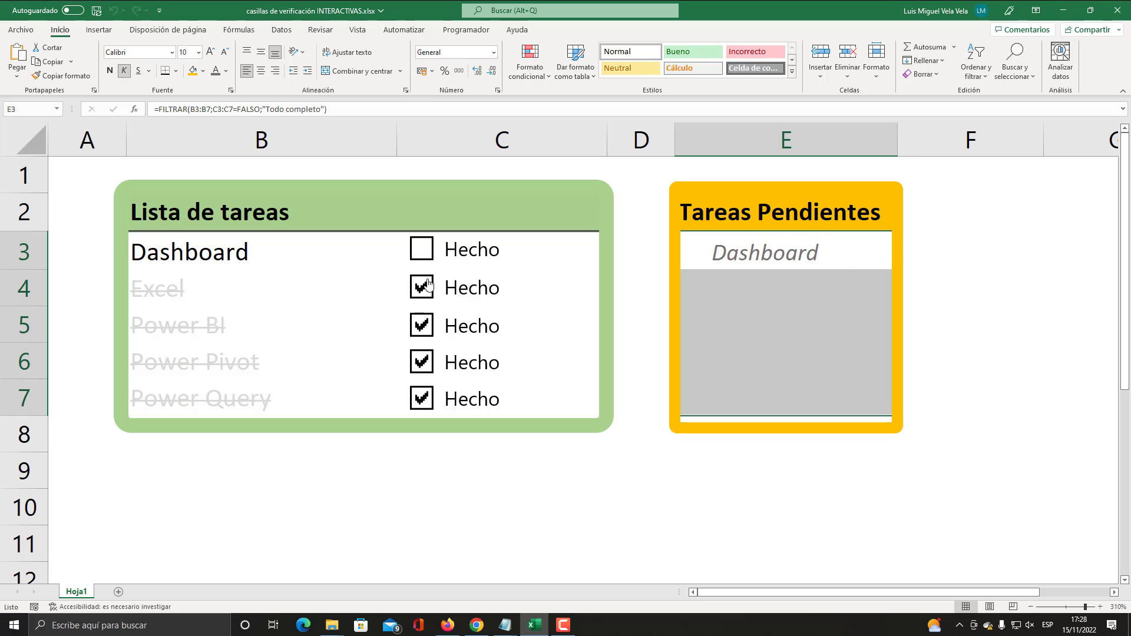
{"action": "left_click", "coordinate": [422, 288]}
{"action": "left_click", "coordinate": [422, 325]}
{"action": "left_click", "coordinate": [421, 362]}
{"action": "left_click", "coordinate": [422, 398]}
{"action": "left_click", "coordinate": [843, 309]}
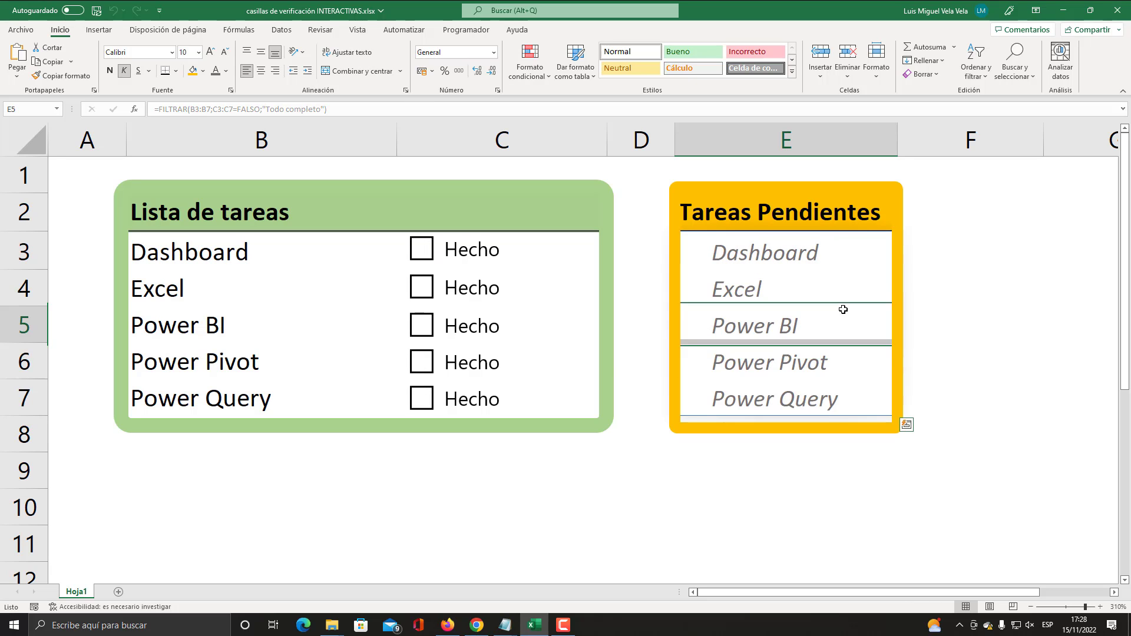
{"action": "left_click_drag", "start_coordinate": [790, 253], "coordinate": [789, 387]}
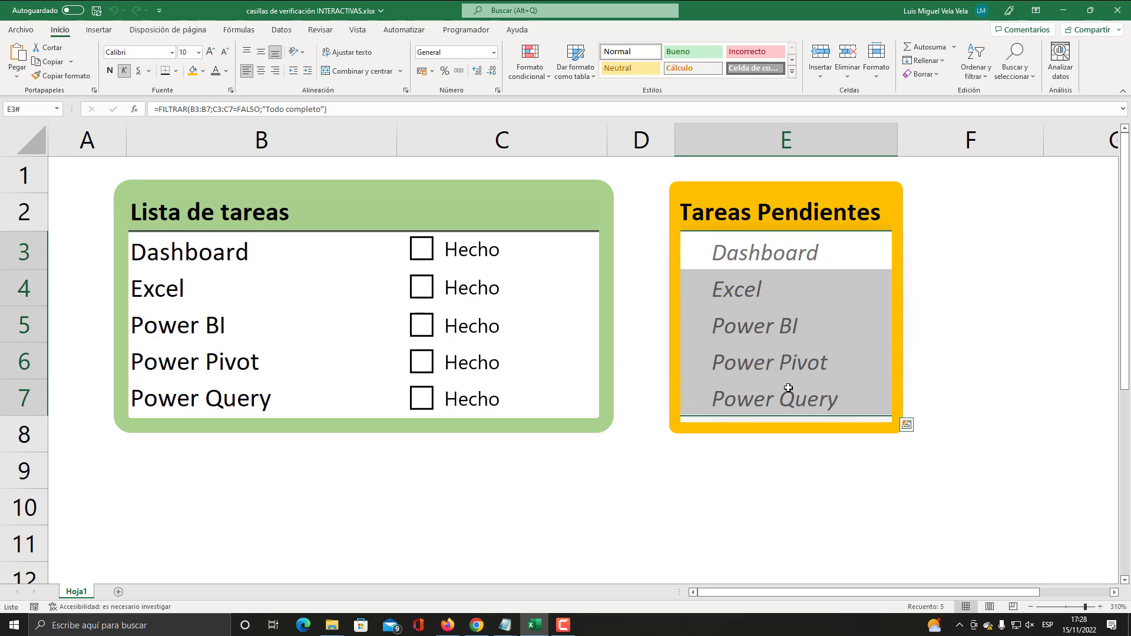
Re-tick Dashboard through Power Query until E3 shows Todo completo, then bring up Windows search.
{"action": "left_click", "coordinate": [421, 250]}
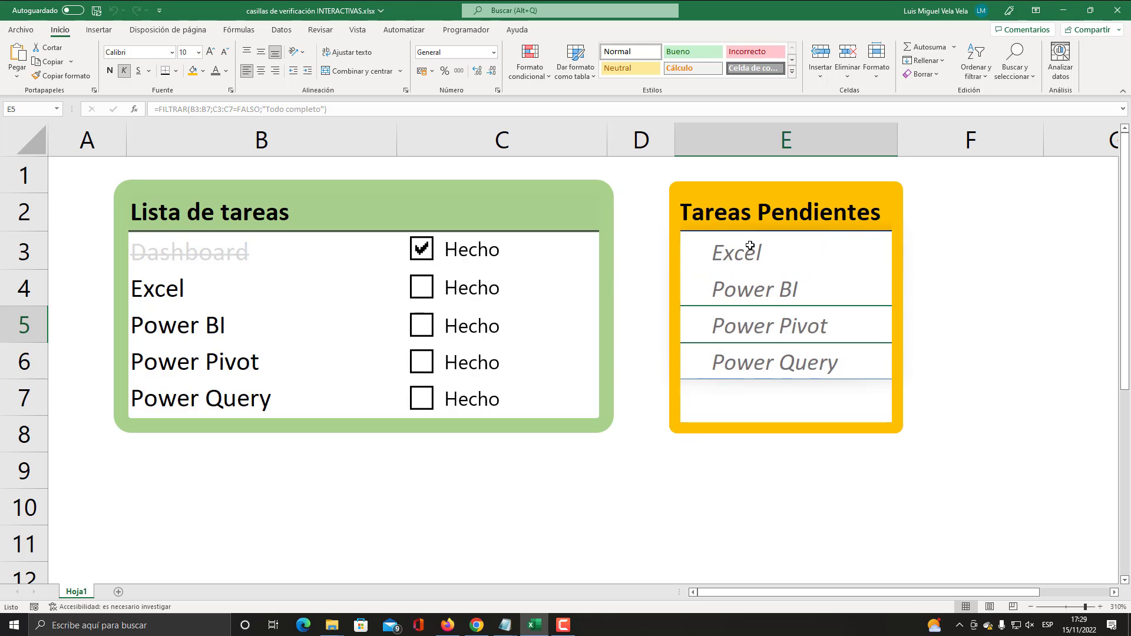
{"action": "left_click_drag", "start_coordinate": [751, 247], "coordinate": [755, 396]}
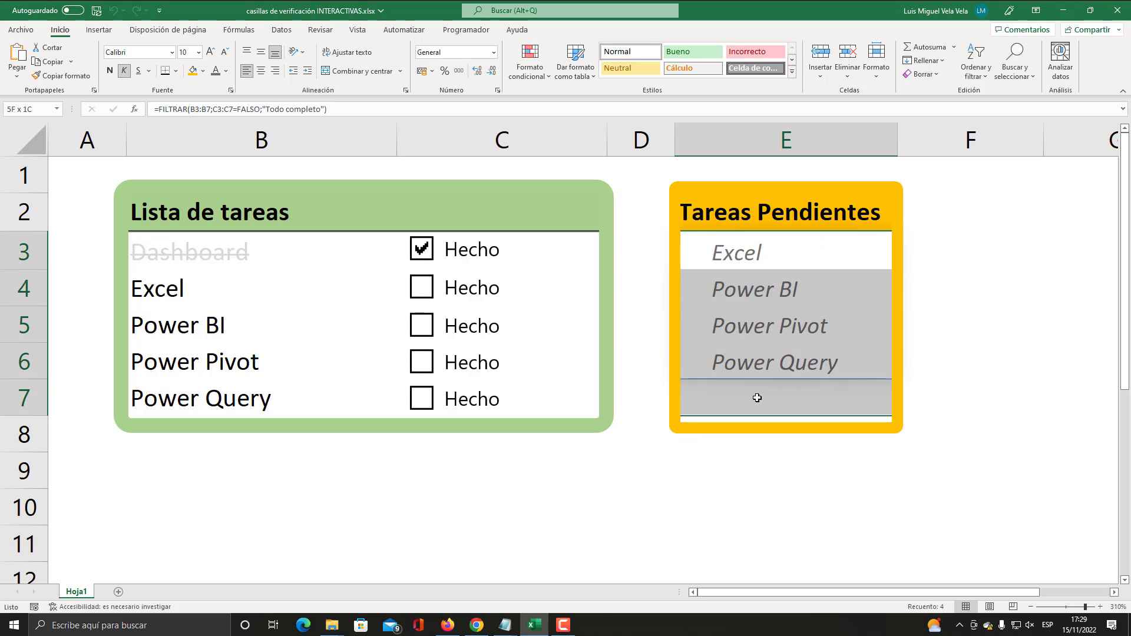
{"action": "left_click", "coordinate": [422, 289]}
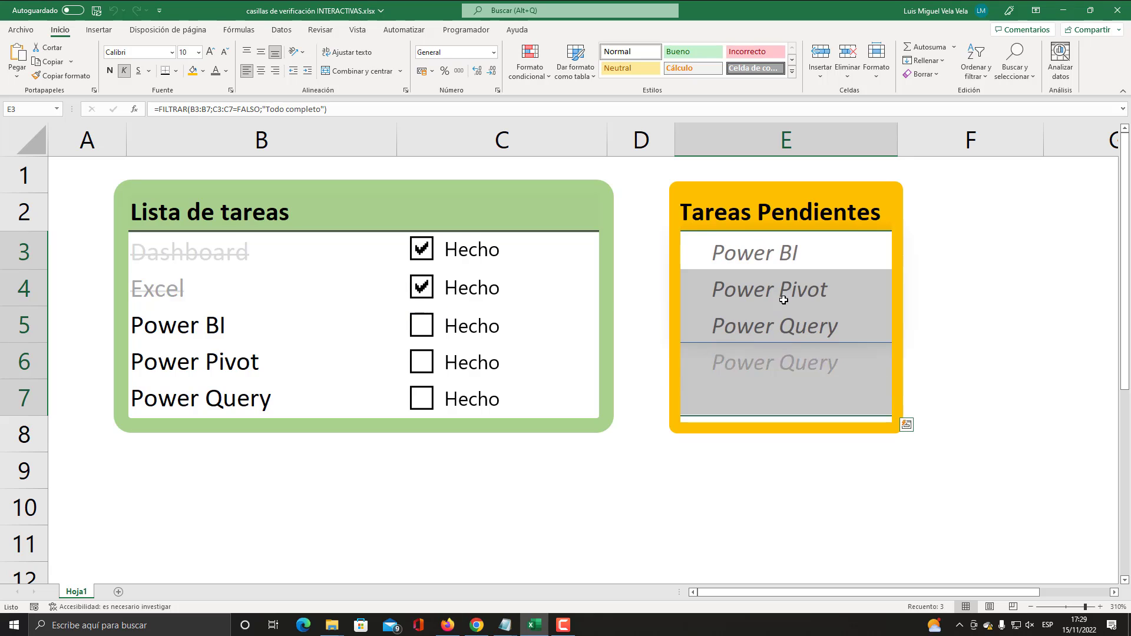
{"action": "left_click", "coordinate": [420, 328]}
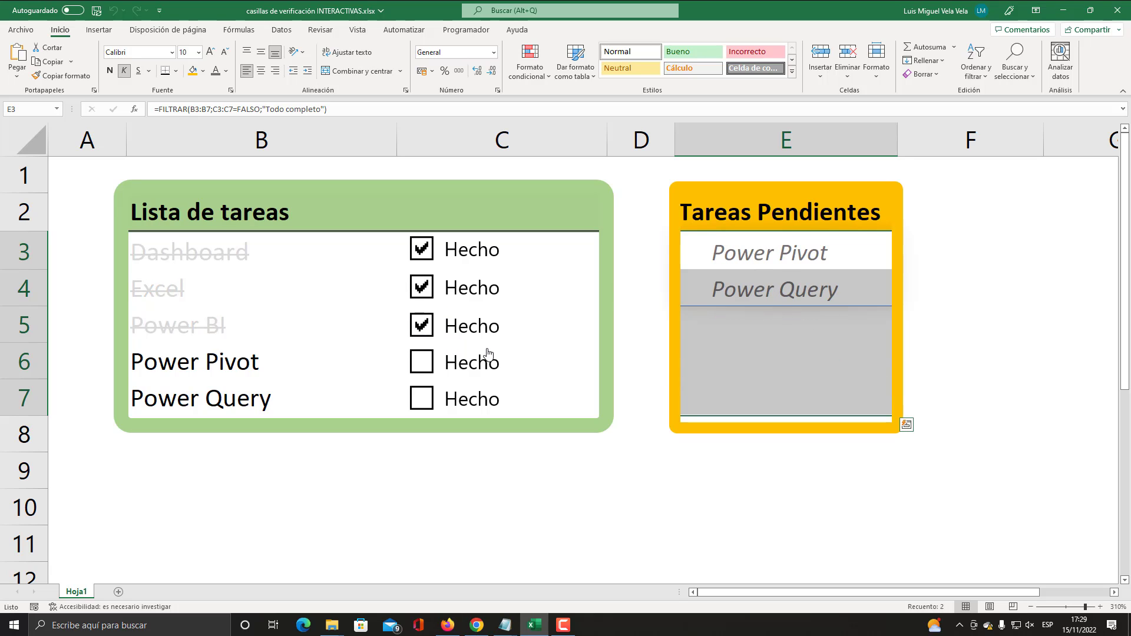
{"action": "left_click", "coordinate": [422, 362]}
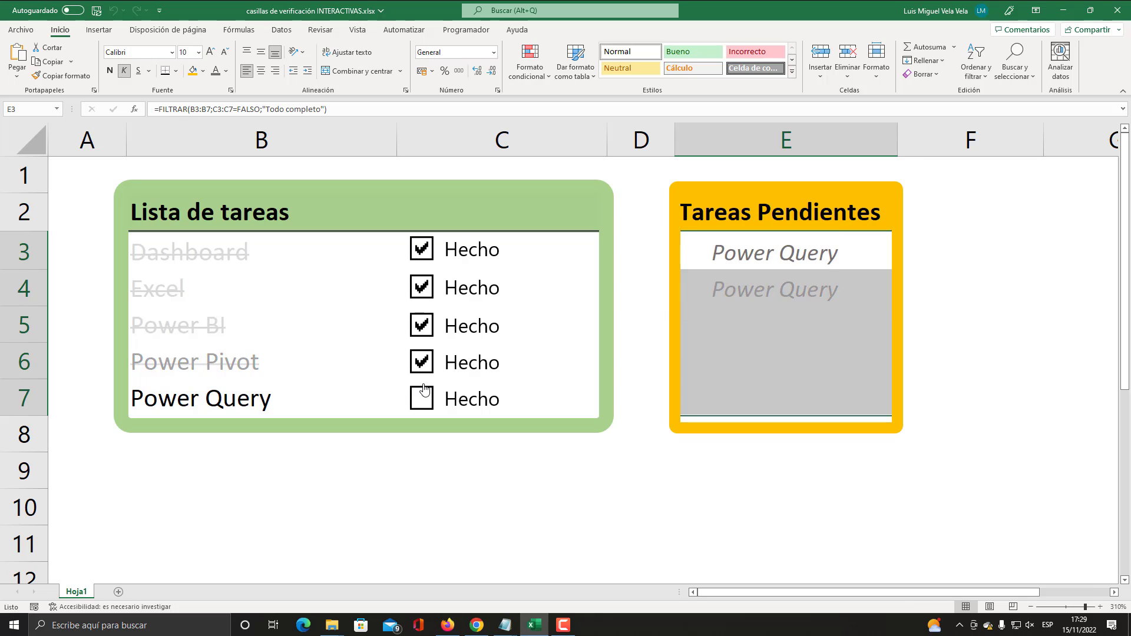
{"action": "left_click", "coordinate": [422, 401]}
{"action": "left_click", "coordinate": [780, 344]}
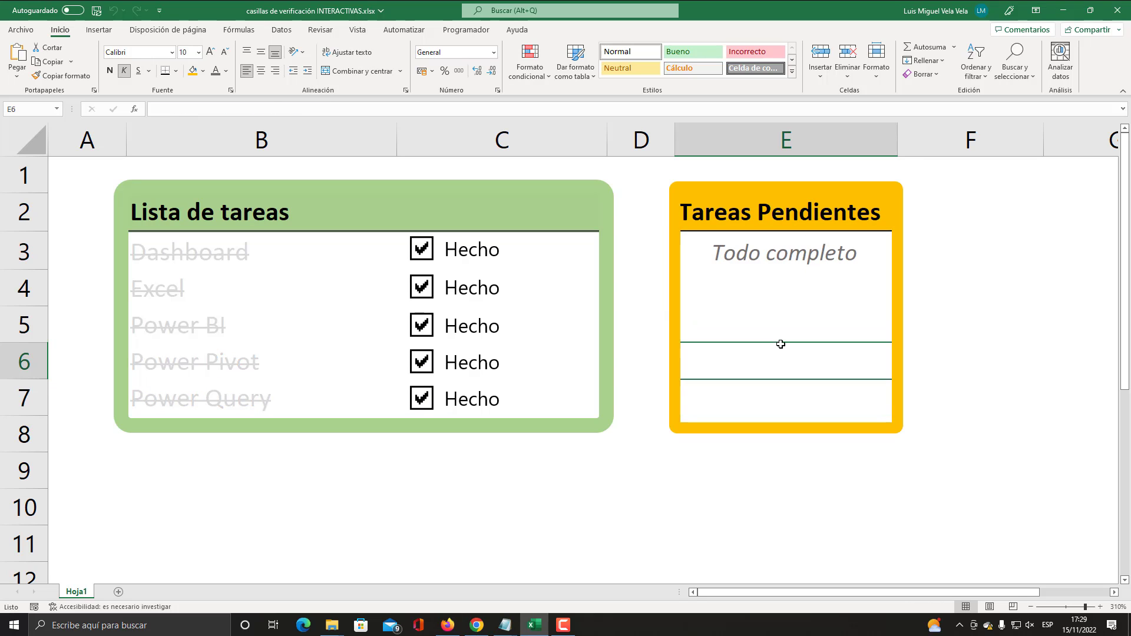
{"action": "left_click", "coordinate": [778, 260]}
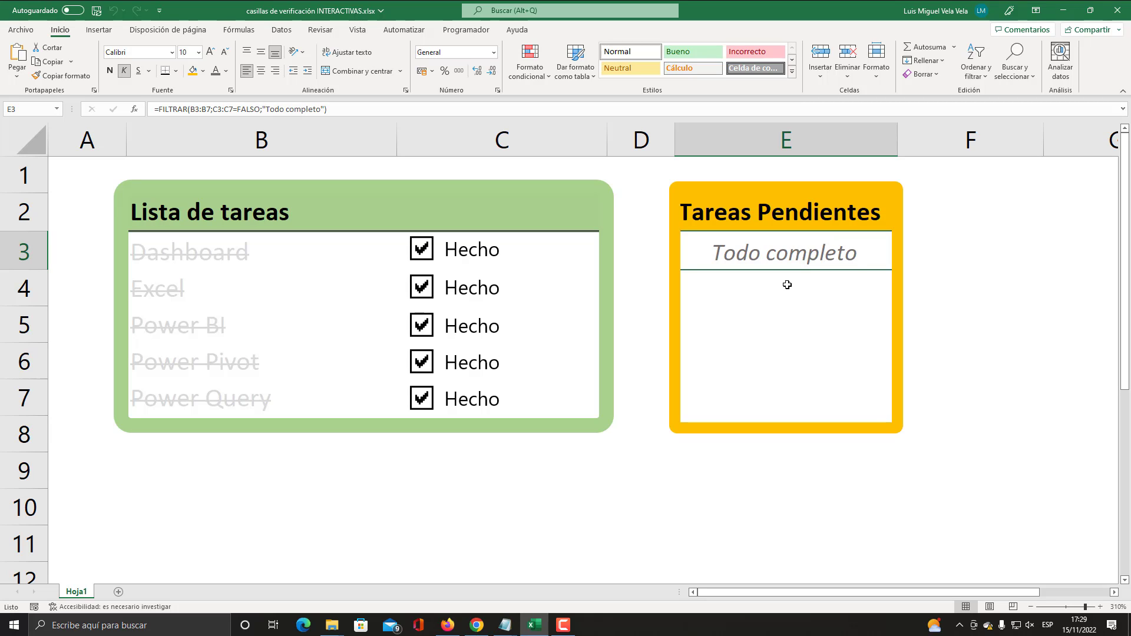
{"action": "left_click", "coordinate": [153, 627]}
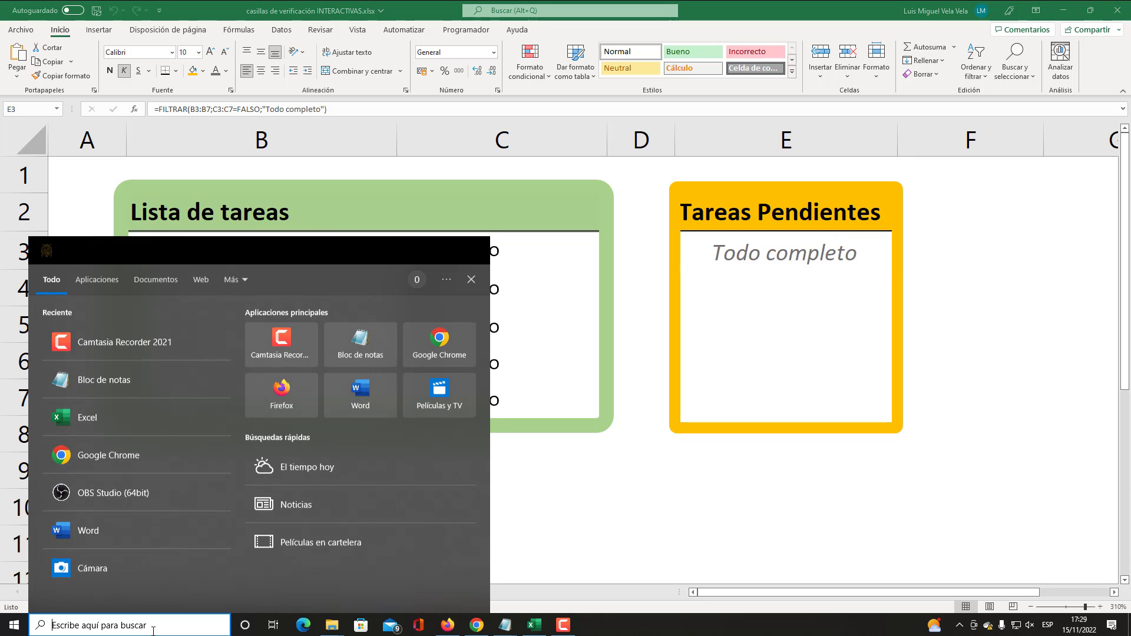
Launch Excel from search and create a blank workbook.
{"action": "type", "text": "excel"}
{"action": "key", "text": "Return"}
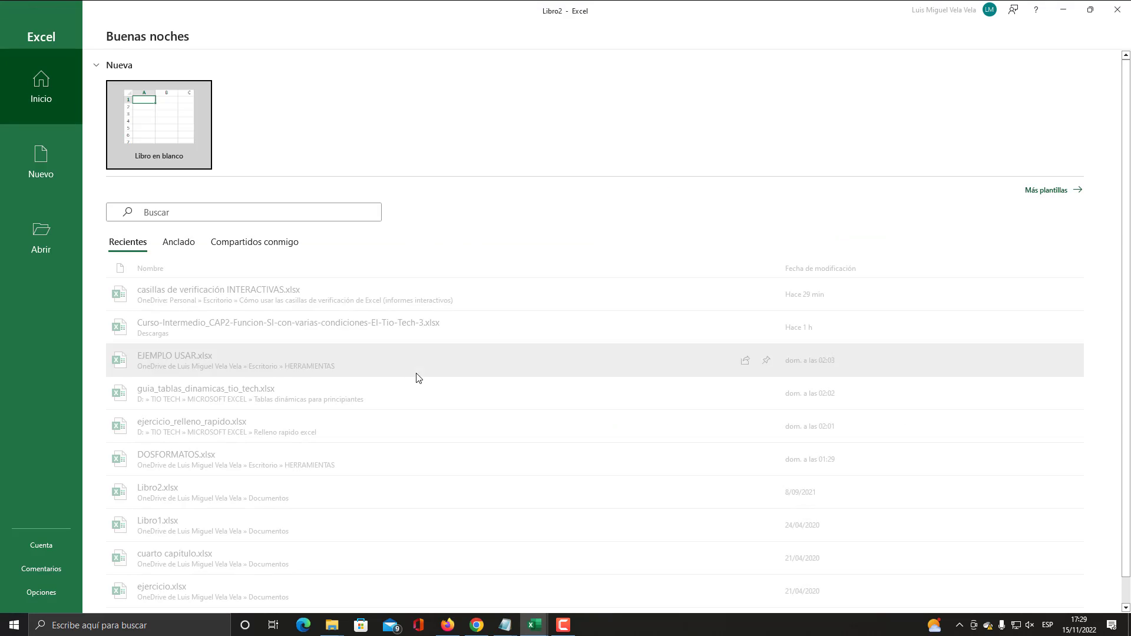
{"action": "left_click", "coordinate": [165, 137]}
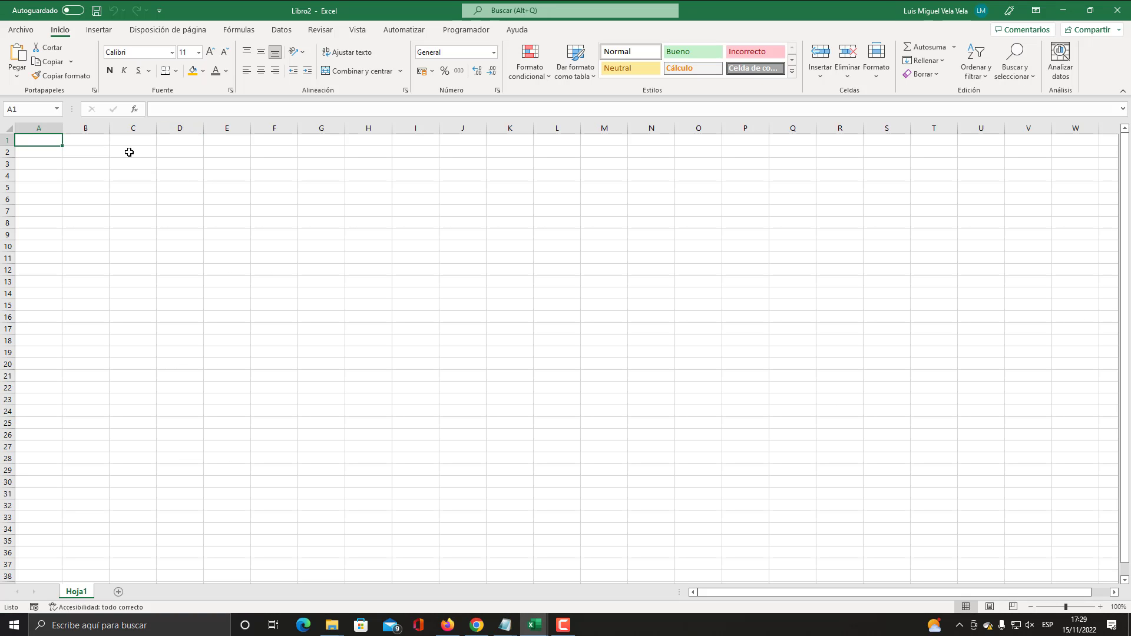
Save the workbook to the Desktop (Escritorio) as casilla de verificación.xlsx.
{"action": "left_click", "coordinate": [21, 29]}
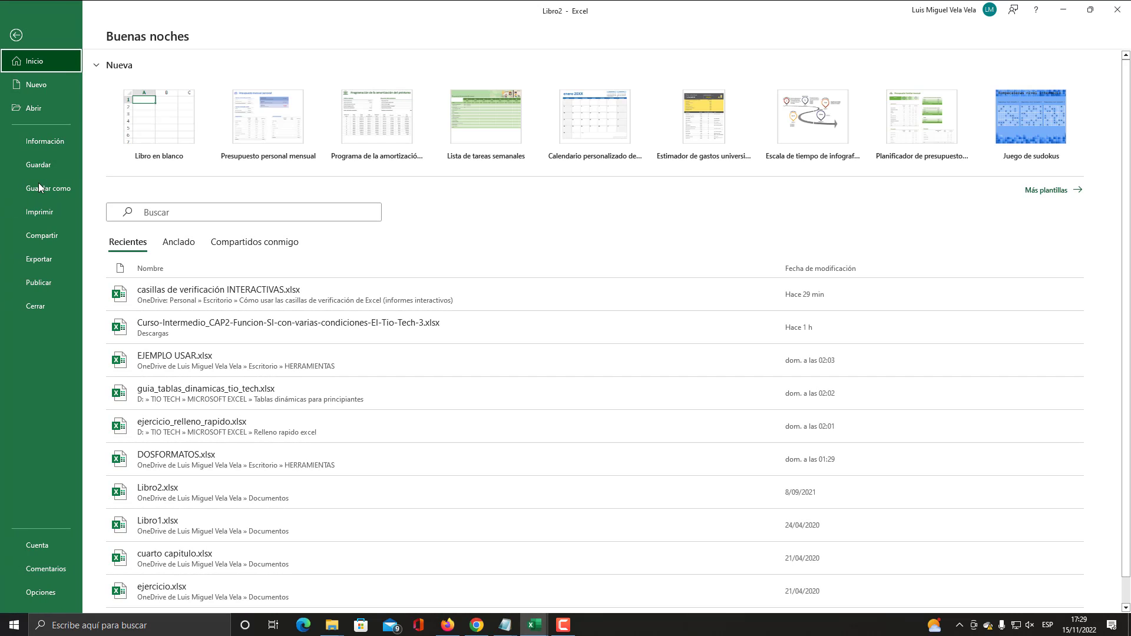
{"action": "left_click", "coordinate": [40, 188]}
{"action": "left_click", "coordinate": [155, 228]}
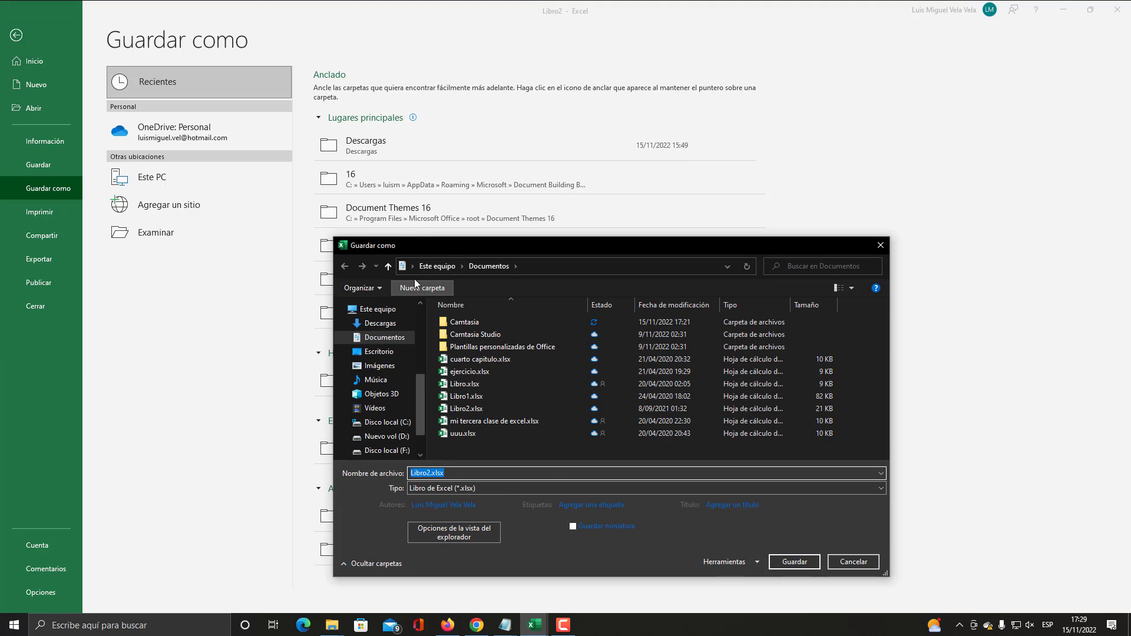
{"action": "left_click", "coordinate": [412, 266]}
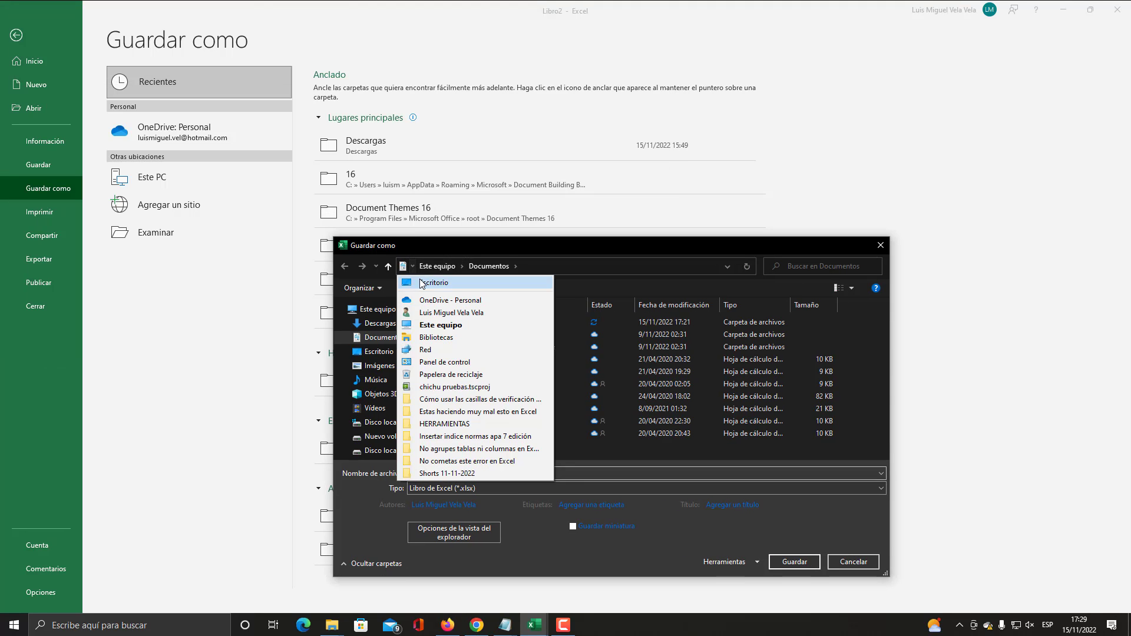
{"action": "left_click", "coordinate": [422, 283]}
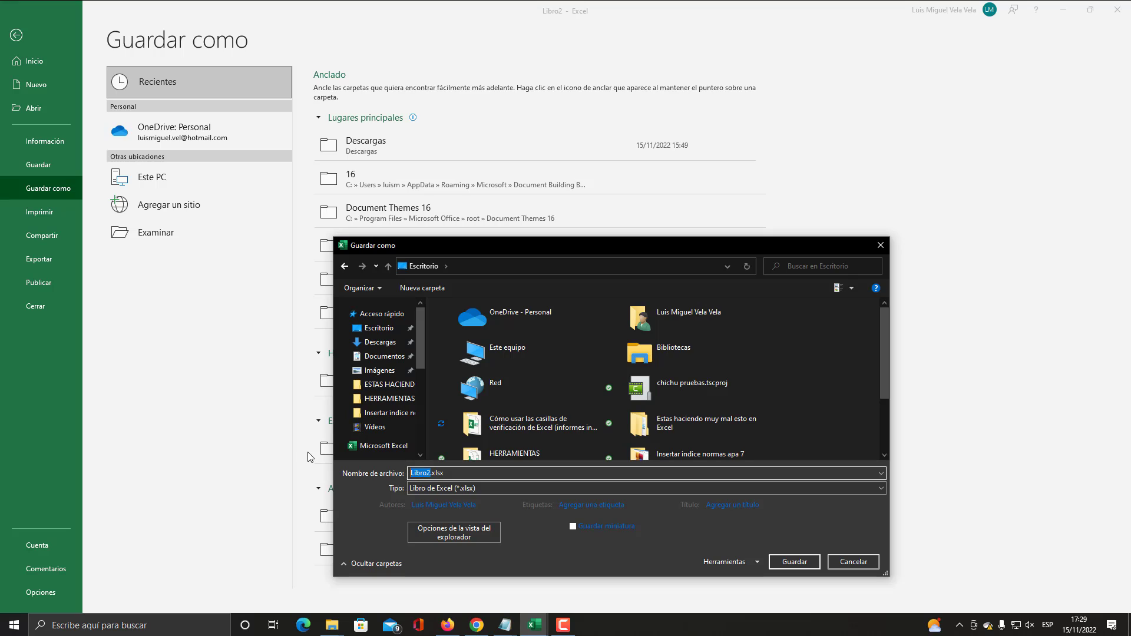
{"action": "type", "text": "list"}
{"action": "key", "text": "Return"}
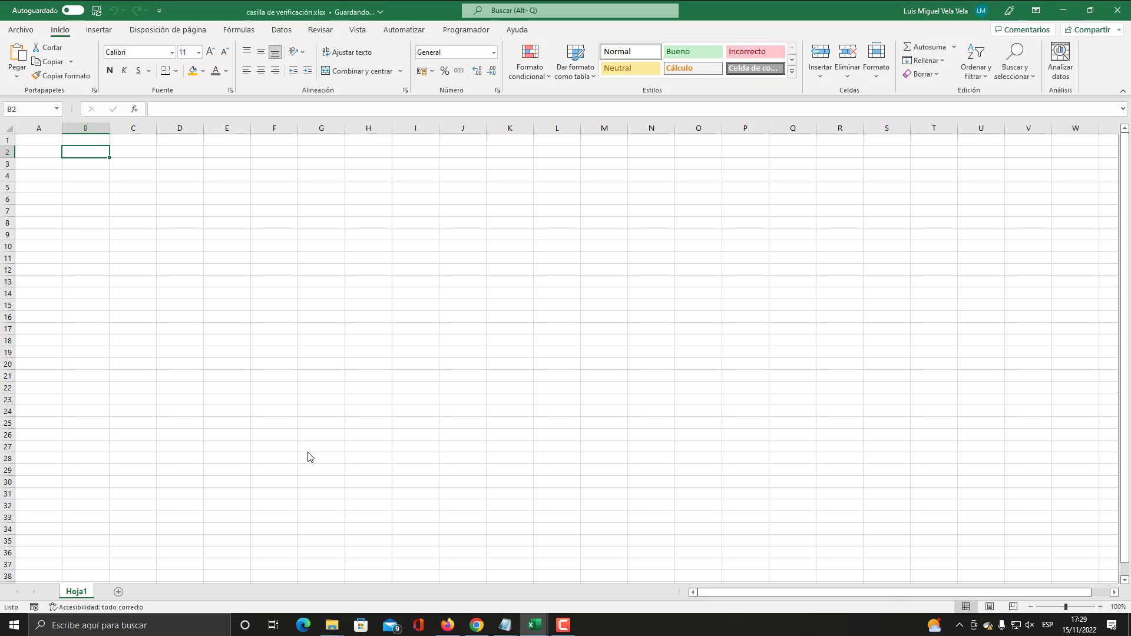
Zoom in and enter the heading 'Lista de tareas' in B2.
{"action": "left_click", "coordinate": [1099, 607]}
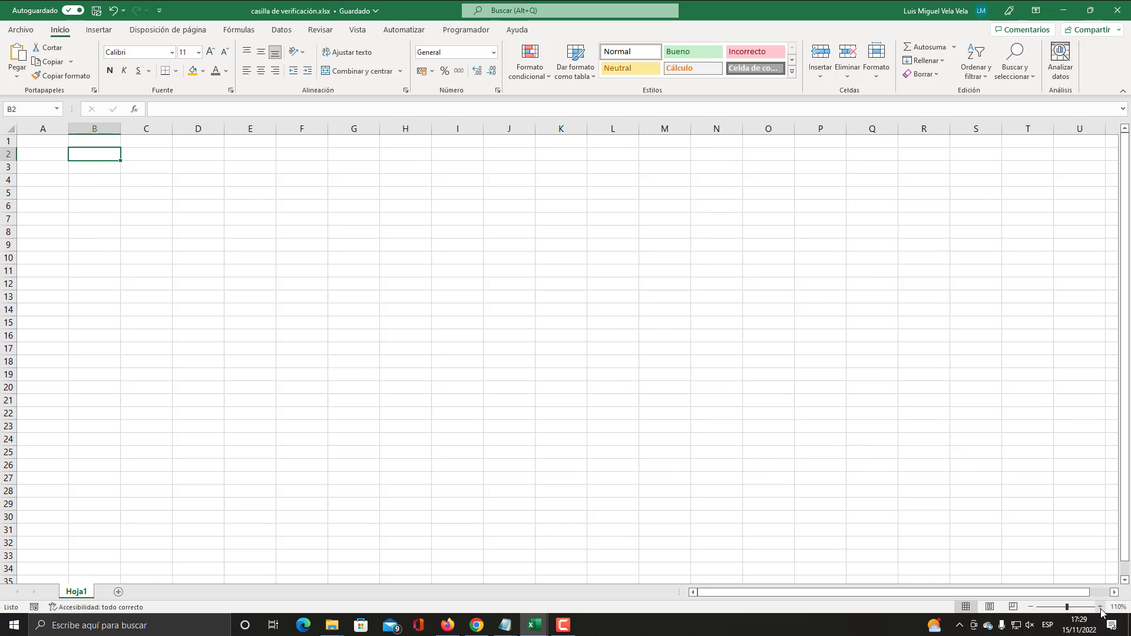
{"action": "left_click", "coordinate": [1100, 607]}
{"action": "left_click", "coordinate": [1100, 607]}
{"action": "left_click", "coordinate": [1100, 606]}
{"action": "left_click", "coordinate": [1100, 607]}
{"action": "left_click", "coordinate": [1100, 607]}
{"action": "left_click", "coordinate": [1100, 607]}
{"action": "left_click", "coordinate": [1100, 607]}
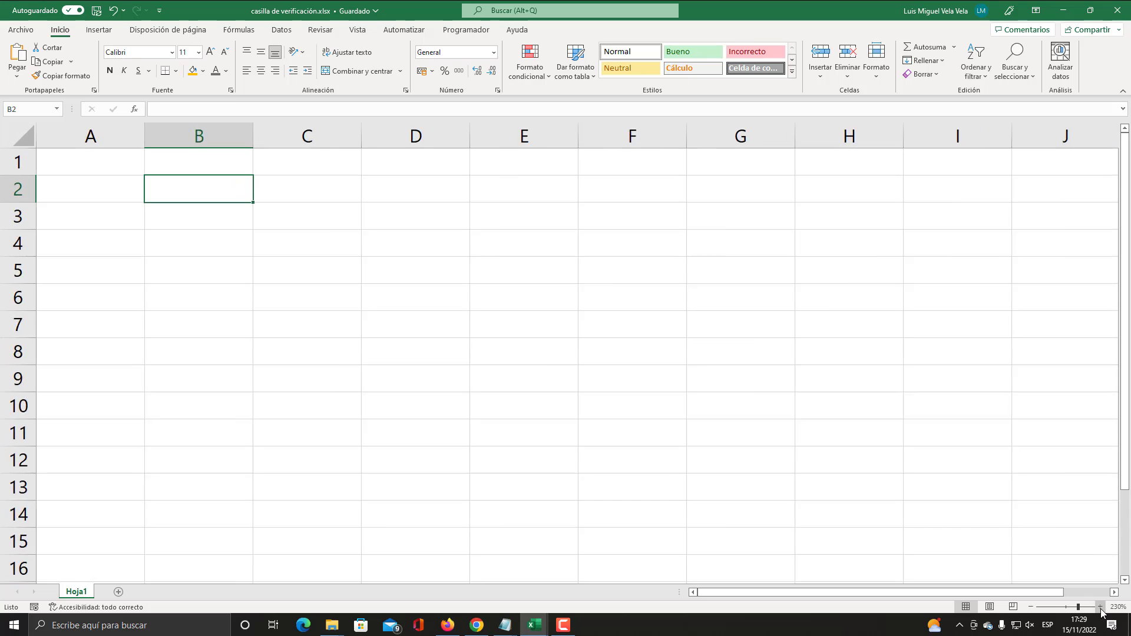
{"action": "left_click", "coordinate": [1100, 607]}
{"action": "left_click", "coordinate": [1100, 607]}
{"action": "left_click", "coordinate": [1100, 606]}
{"action": "left_click", "coordinate": [1100, 606]}
{"action": "left_click", "coordinate": [1100, 606]}
{"action": "left_click", "coordinate": [1099, 607]}
{"action": "left_click", "coordinate": [1099, 607]}
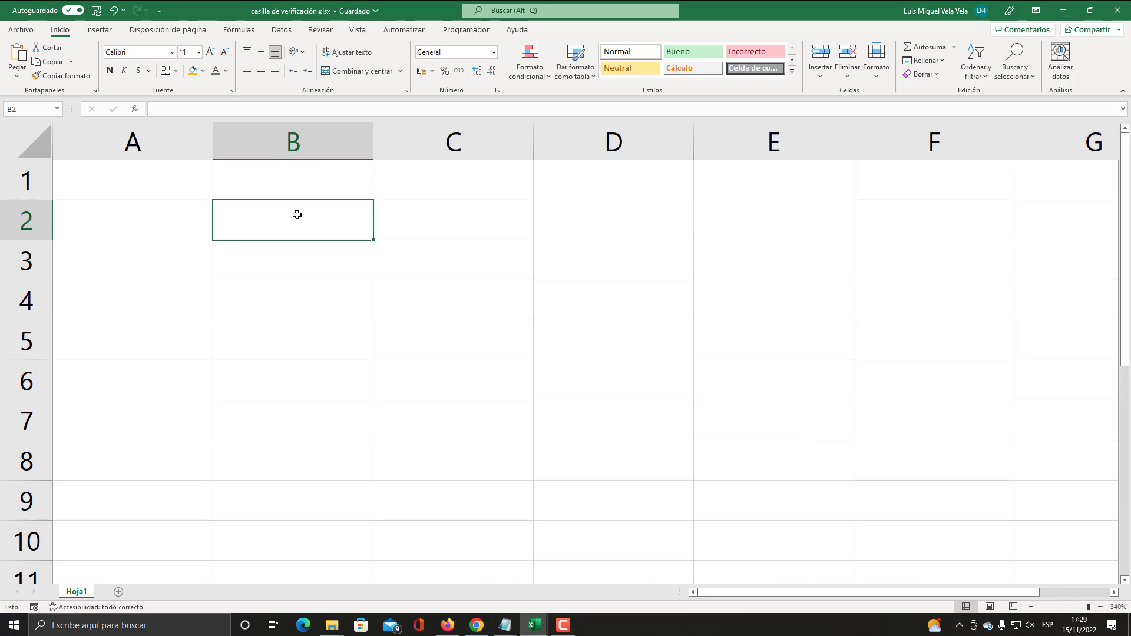
{"action": "type", "text": "Tareas"}
{"action": "key", "text": "BackSpace"}
{"action": "key", "text": "BackSpace"}
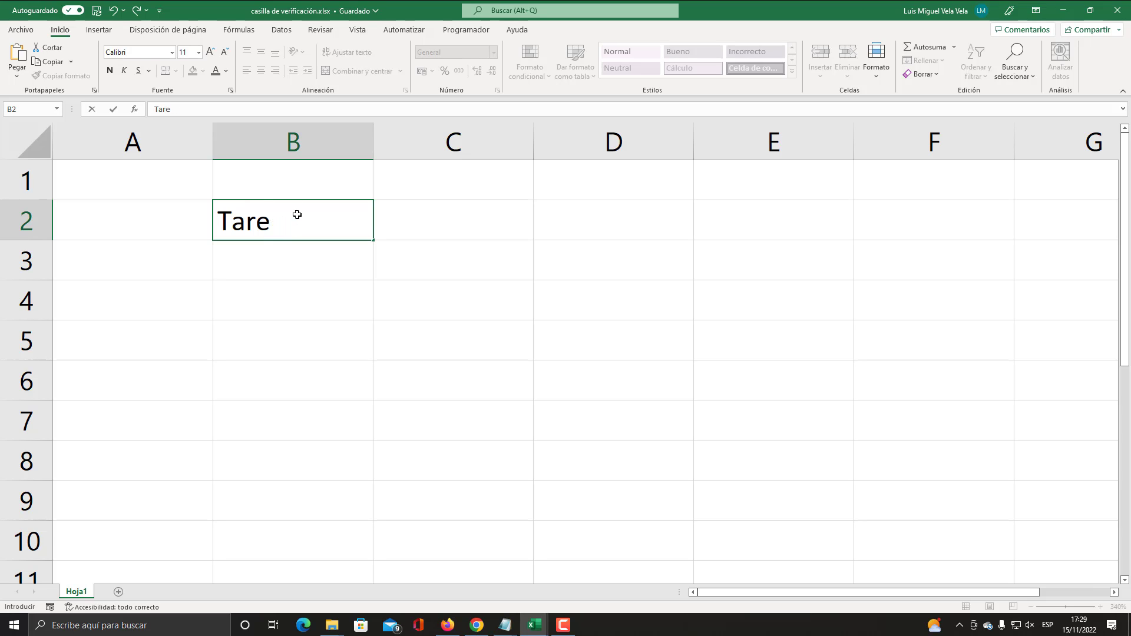
{"action": "key", "text": "BackSpace"}
{"action": "key", "text": "BackSpace"}
{"action": "key", "text": "BackSpace"}
{"action": "type", "text": "ista de ra"}
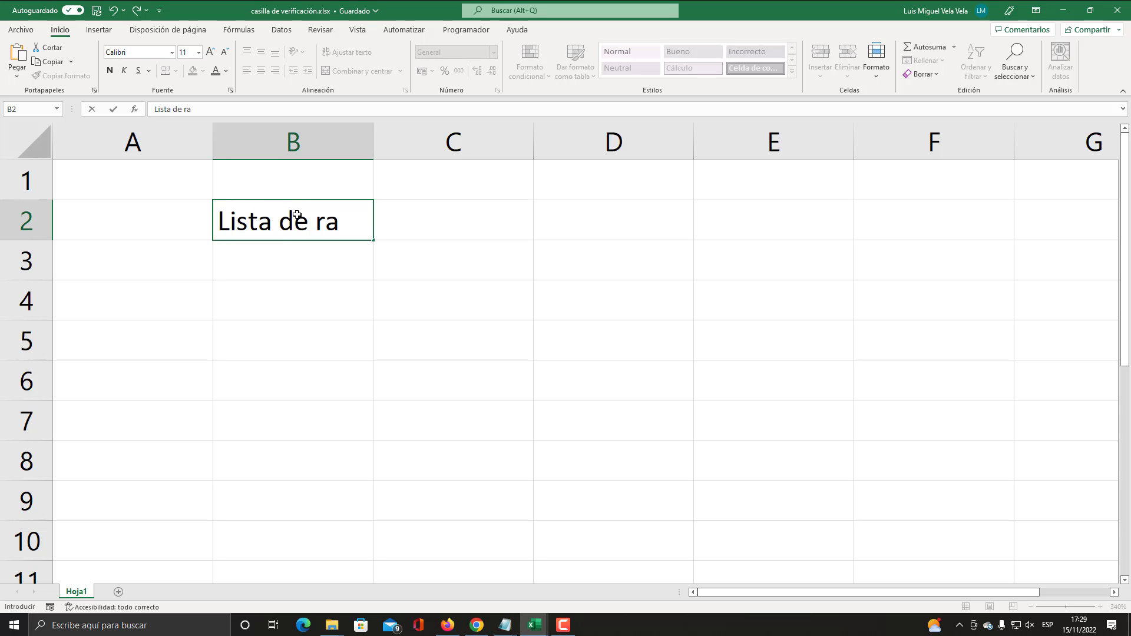
{"action": "key", "text": "BackSpace"}
{"action": "key", "text": "BackSpace"}
{"action": "type", "text": "tareas"}
{"action": "key", "text": "Return"}
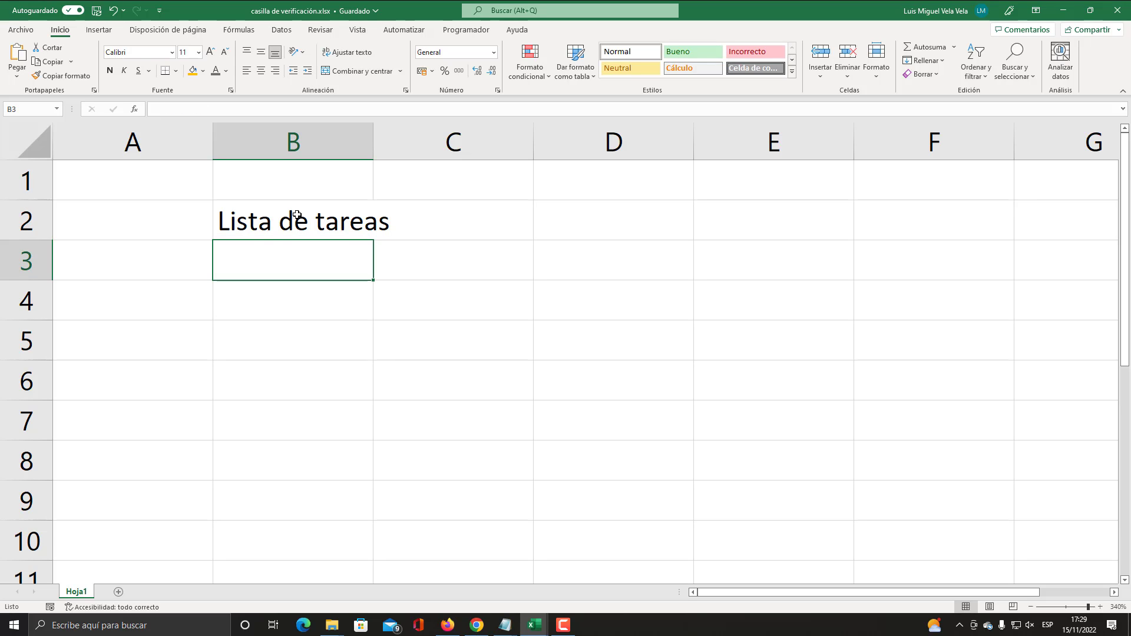
List Dashboard, Excel, Power Point, Power Pivot and Power Query in B3:B7, fixing typos.
{"action": "type", "text": "Dashboar"}
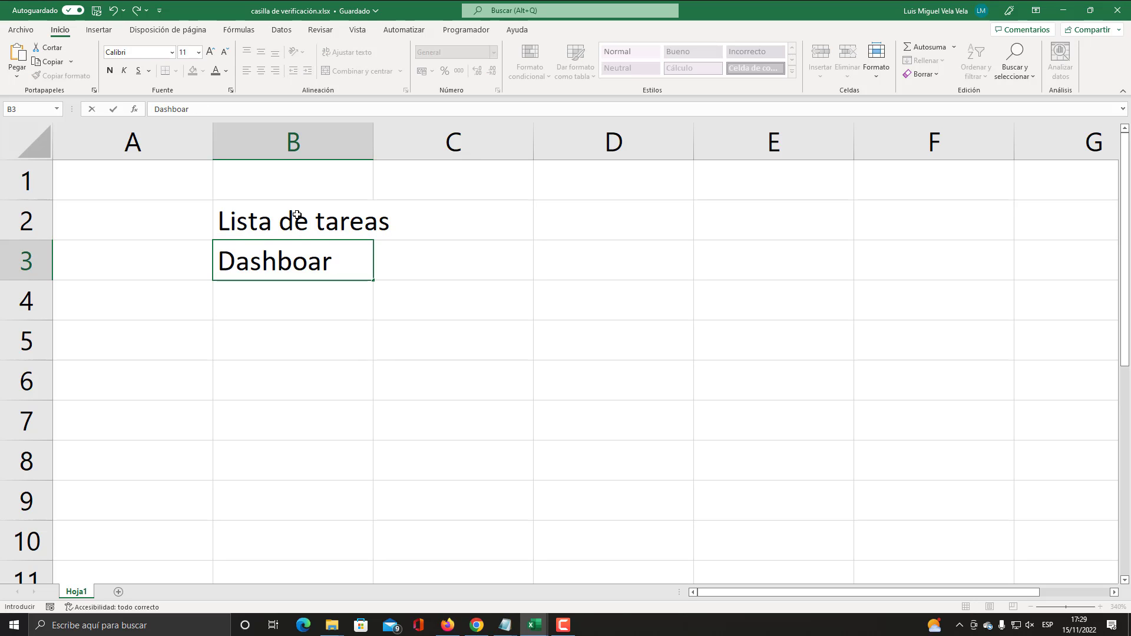
{"action": "type", "text": "d"}
{"action": "key", "text": "Return"}
{"action": "type", "text": "Excel"}
{"action": "key", "text": "Return"}
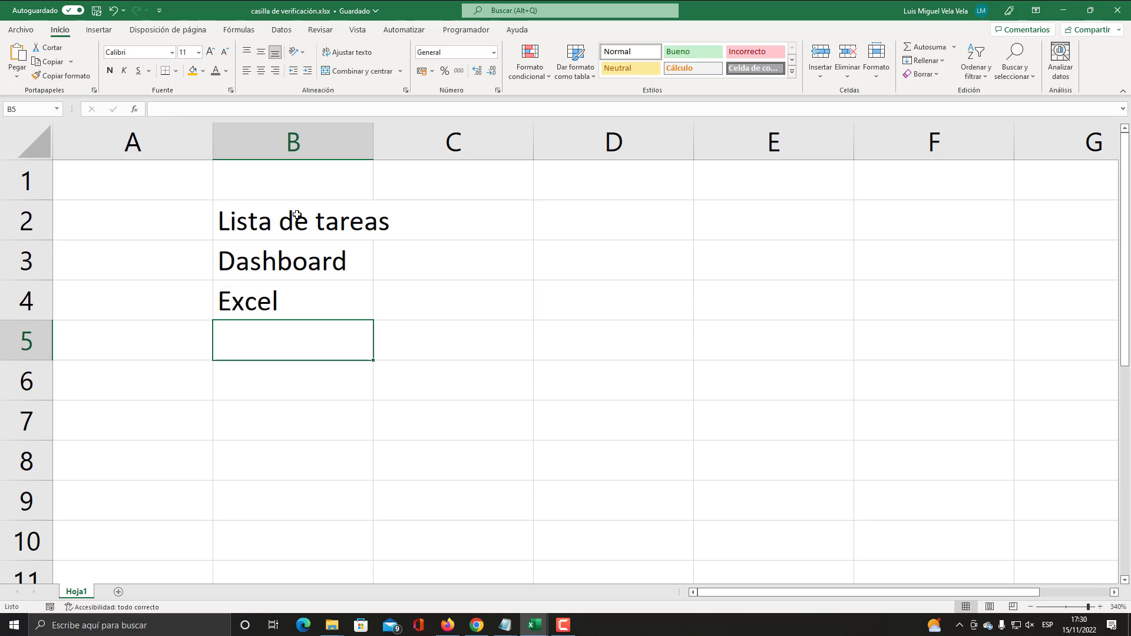
{"action": "type", "text": "Power Point"}
{"action": "key", "text": "Return"}
{"action": "type", "text": "Po"}
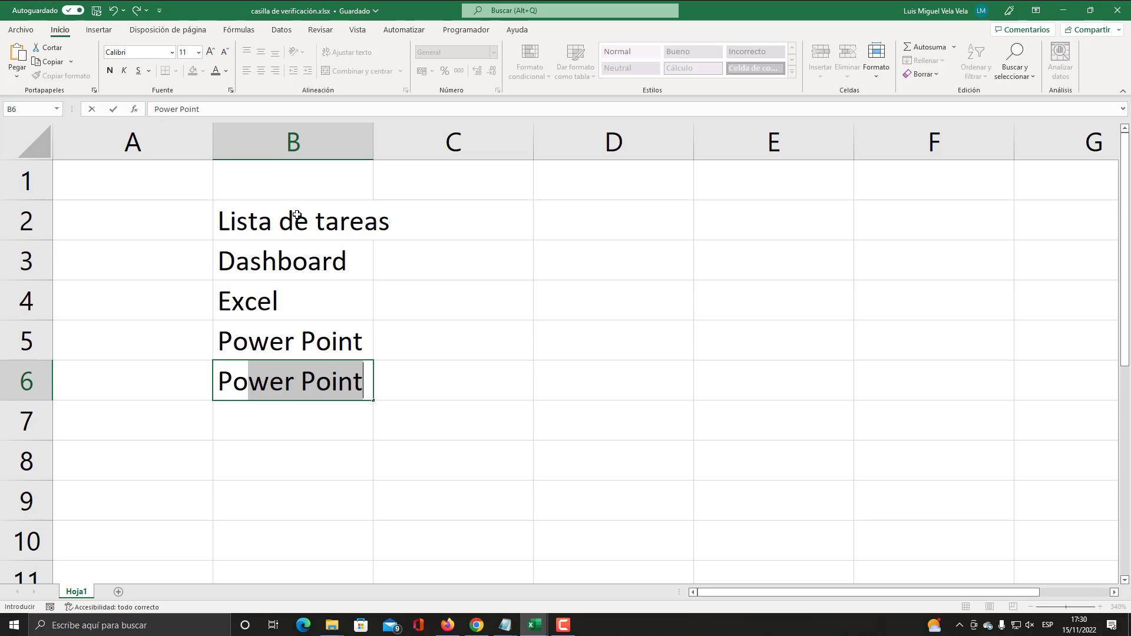
{"action": "type", "text": "wer Pivor"}
{"action": "key", "text": "Return"}
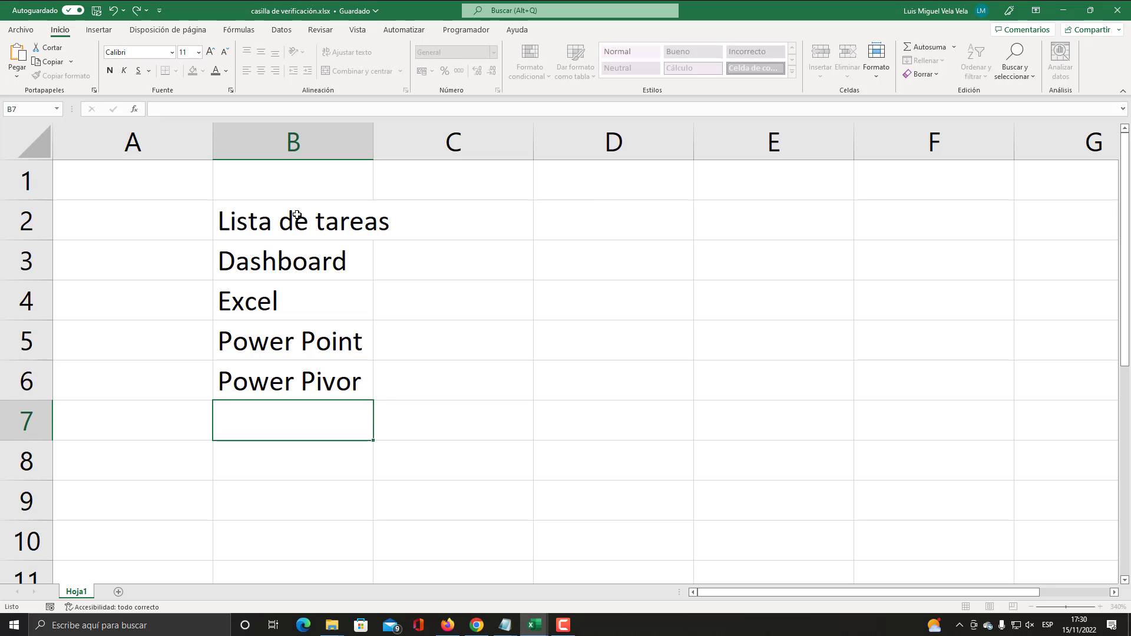
{"action": "double_click", "coordinate": [363, 384]}
{"action": "key", "text": "BackSpace"}
{"action": "type", "text": "t"}
{"action": "key", "text": "Return"}
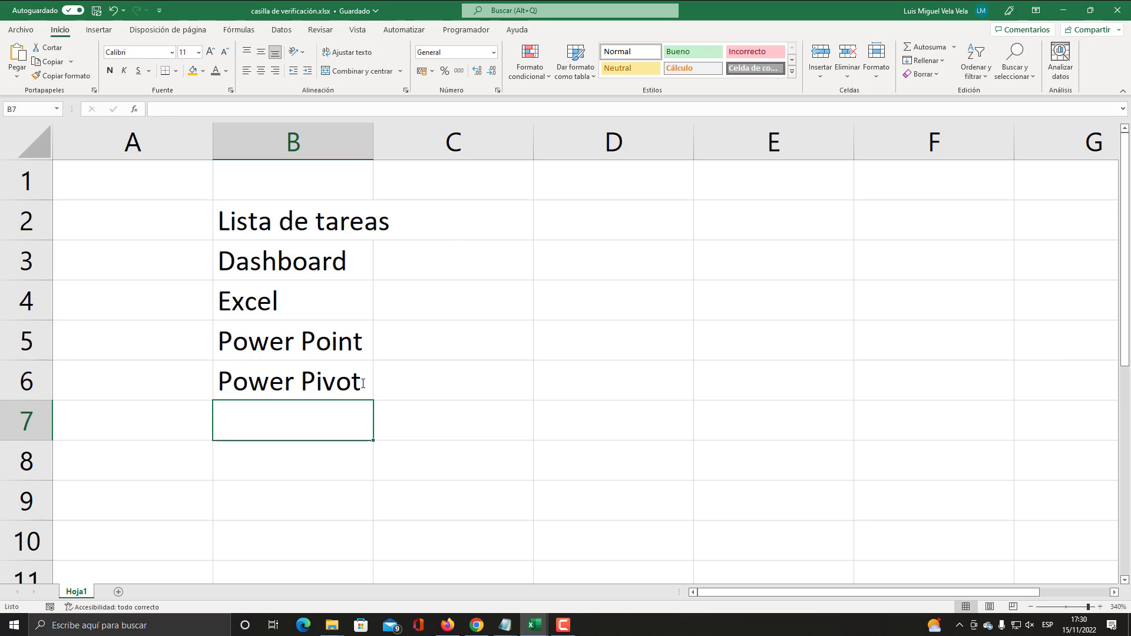
{"action": "type", "text": "Poiwe"}
{"action": "key", "text": "BackSpace"}
{"action": "key", "text": "BackSpace"}
{"action": "key", "text": "BackSpace"}
{"action": "type", "text": "wer"}
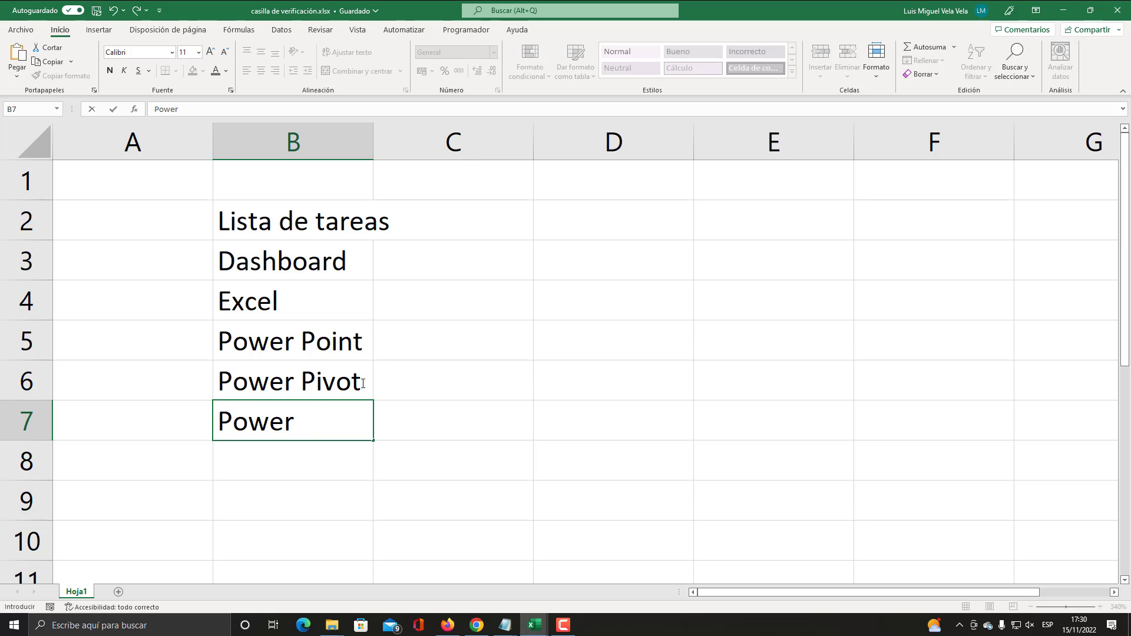
{"action": "type", "text": " Query"}
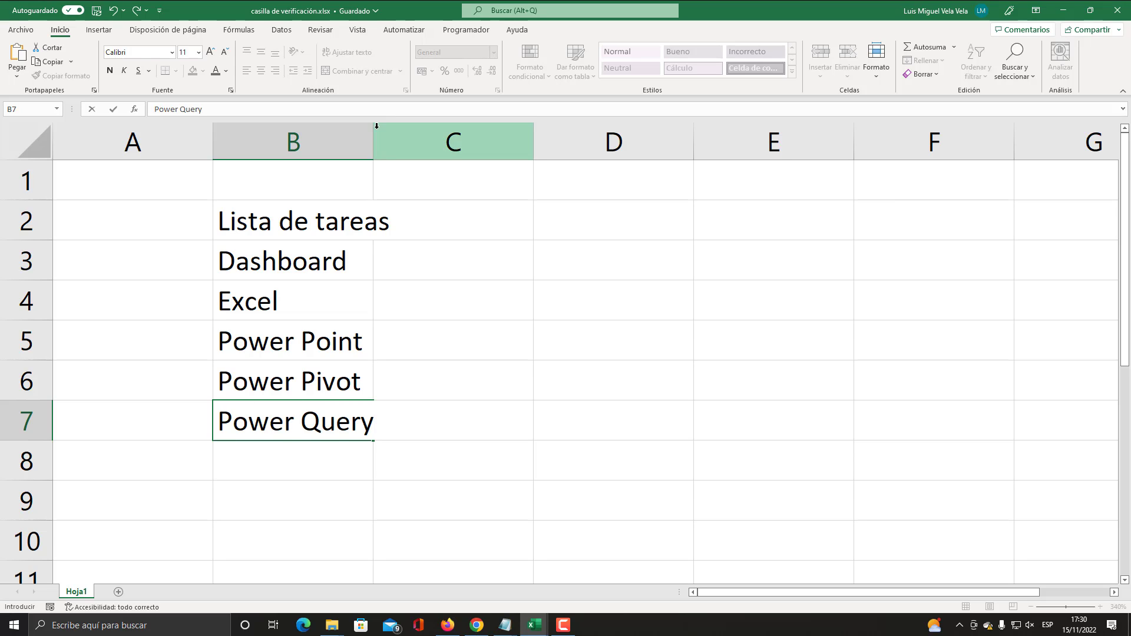
Autofit column B to the task names and narrow column A.
{"action": "left_click", "coordinate": [370, 140]}
{"action": "double_click", "coordinate": [374, 140]}
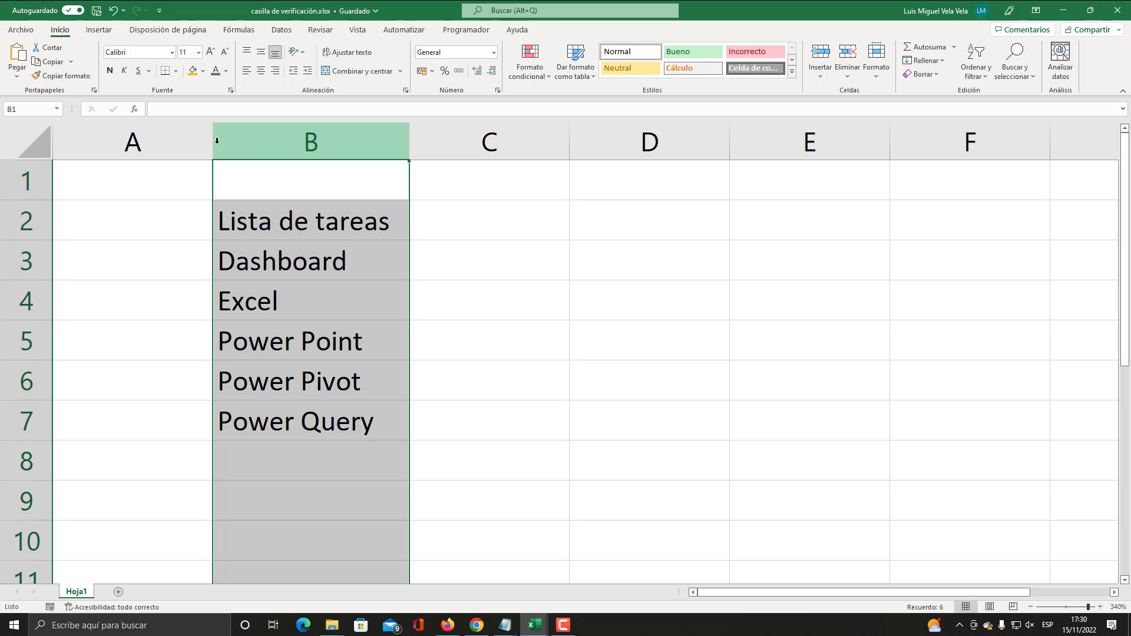
{"action": "left_click_drag", "start_coordinate": [212, 141], "coordinate": [145, 141]}
{"action": "left_click", "coordinate": [411, 267]}
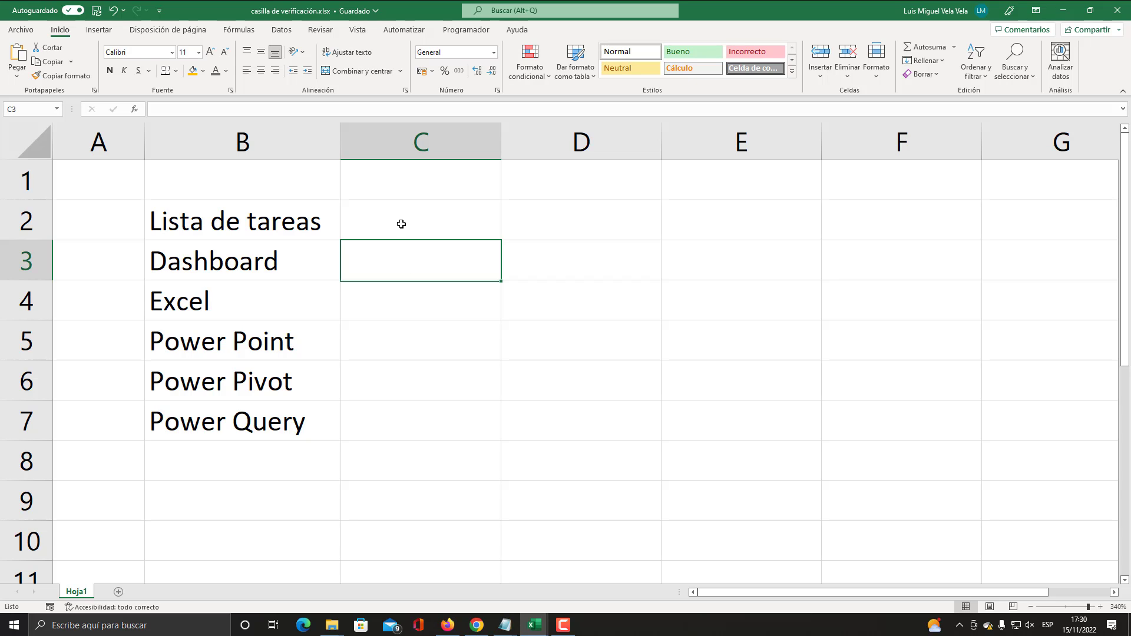
Switch to the Programador tab, then go to the Archivo backstage home page.
{"action": "left_click", "coordinate": [457, 31]}
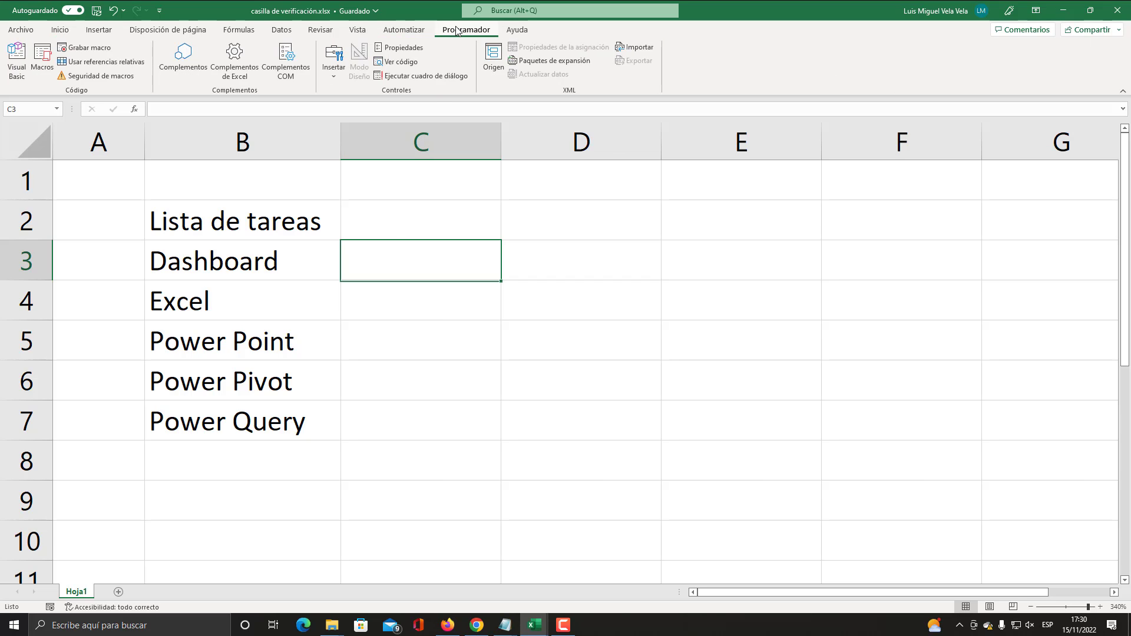
{"action": "key", "text": "super+plus"}
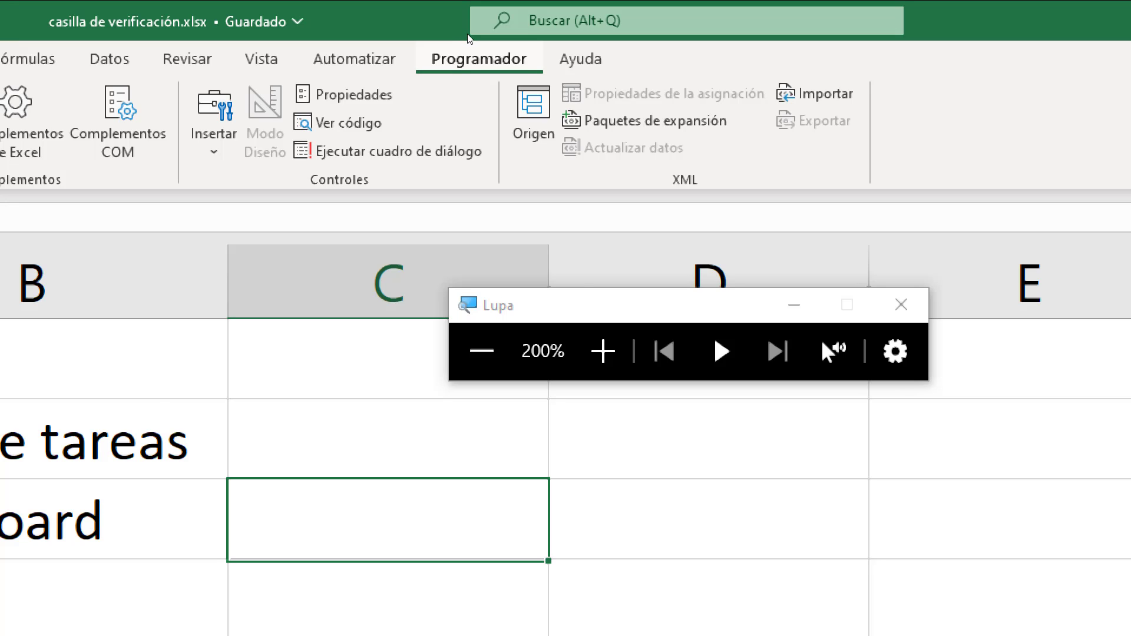
{"action": "key", "text": "super+Escape"}
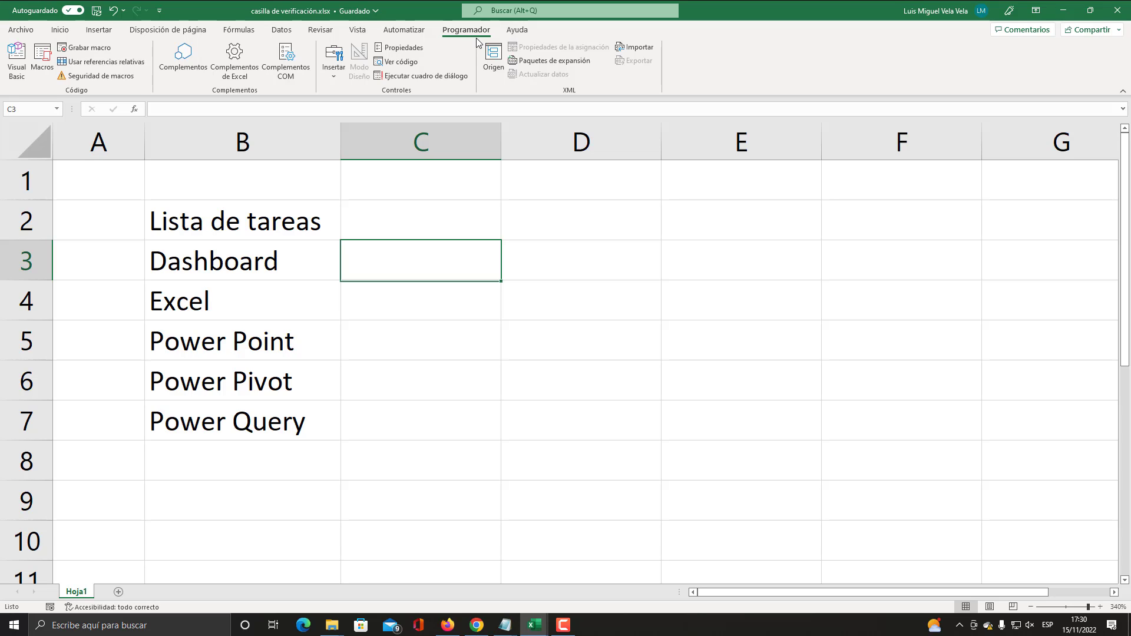
{"action": "left_click", "coordinate": [19, 33]}
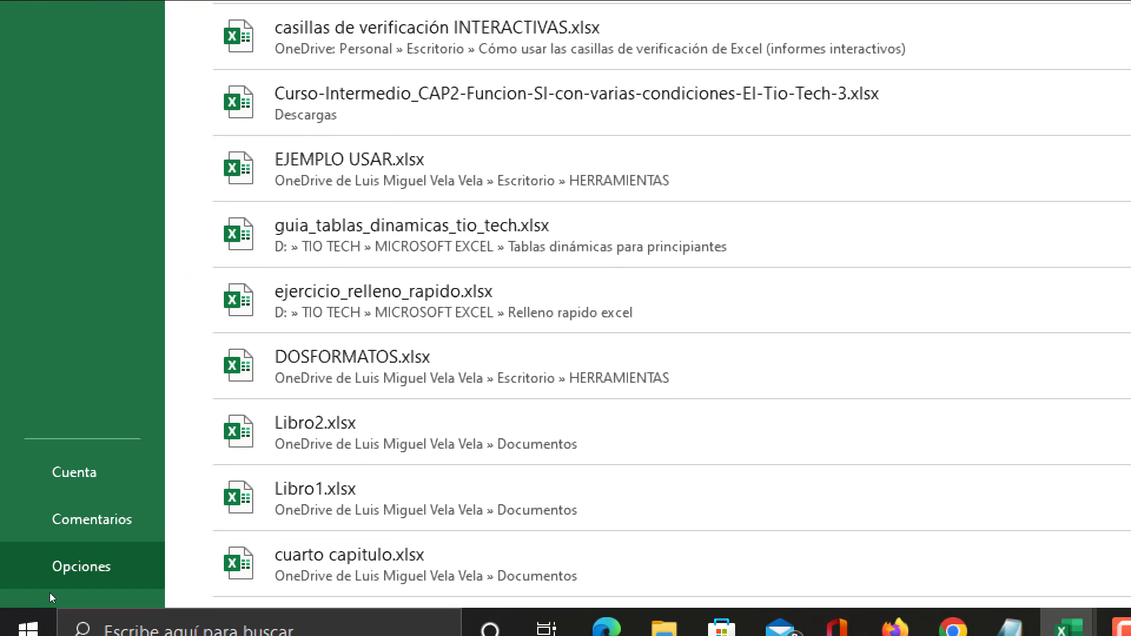
Bring up Excel Options at Personalizar cinta de opciones and widen the window.
{"action": "left_click", "coordinate": [50, 589]}
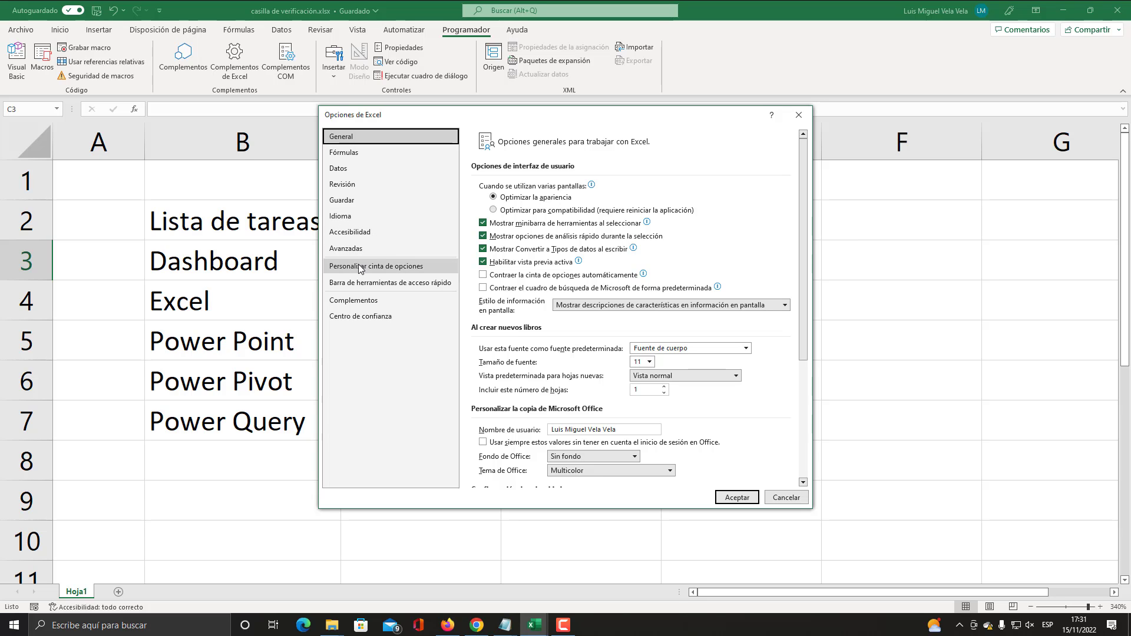
{"action": "key", "text": "super+plus"}
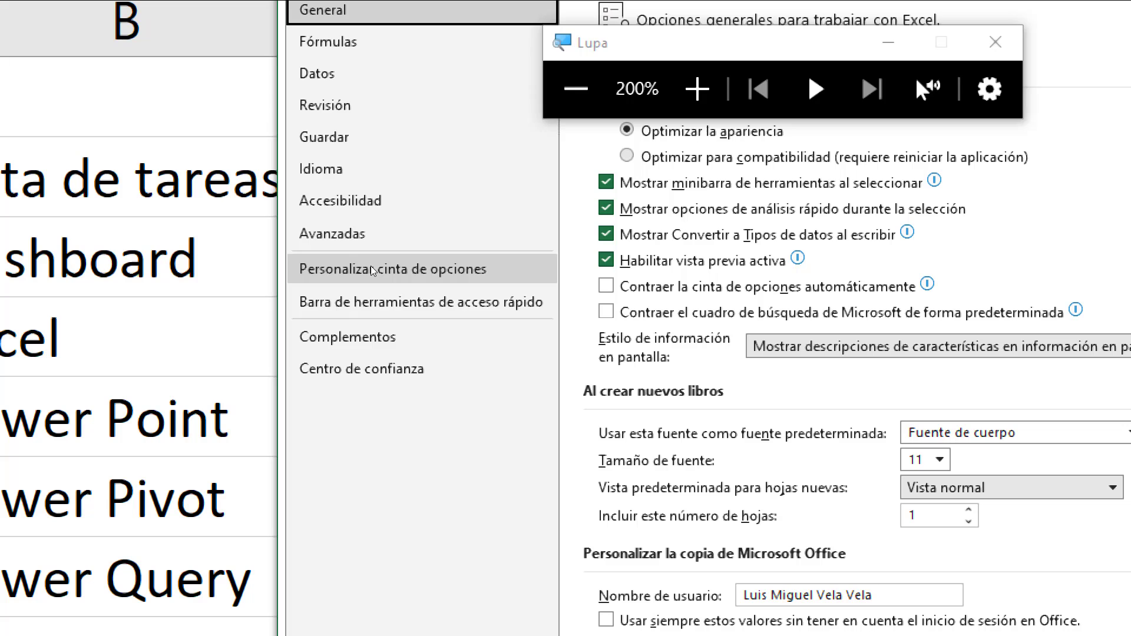
{"action": "key", "text": "super+Escape"}
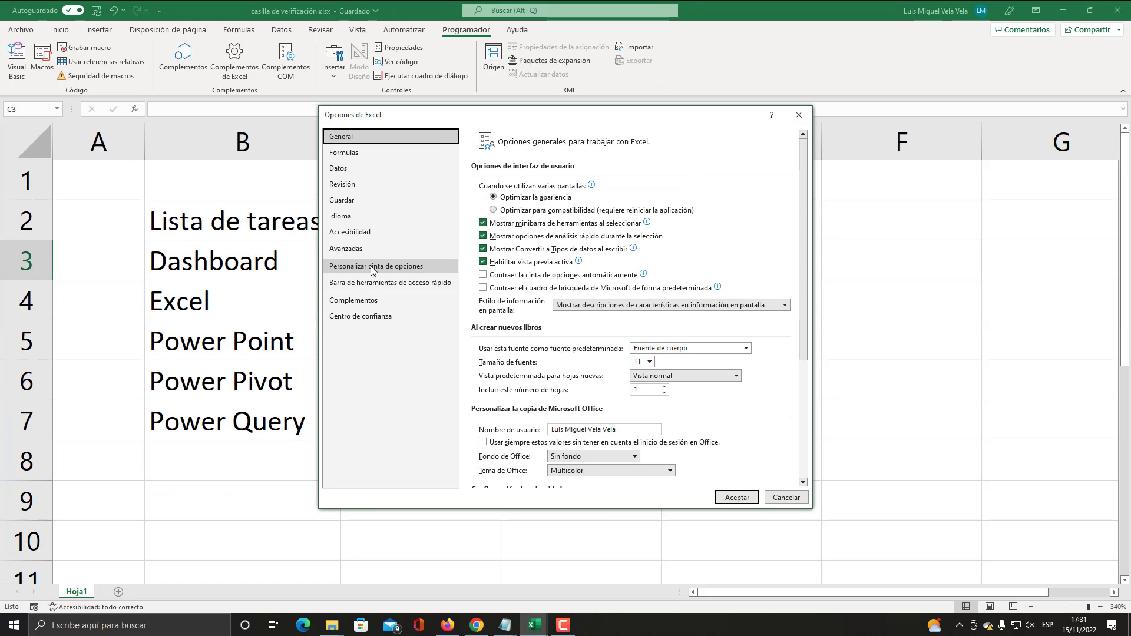
{"action": "left_click", "coordinate": [373, 271]}
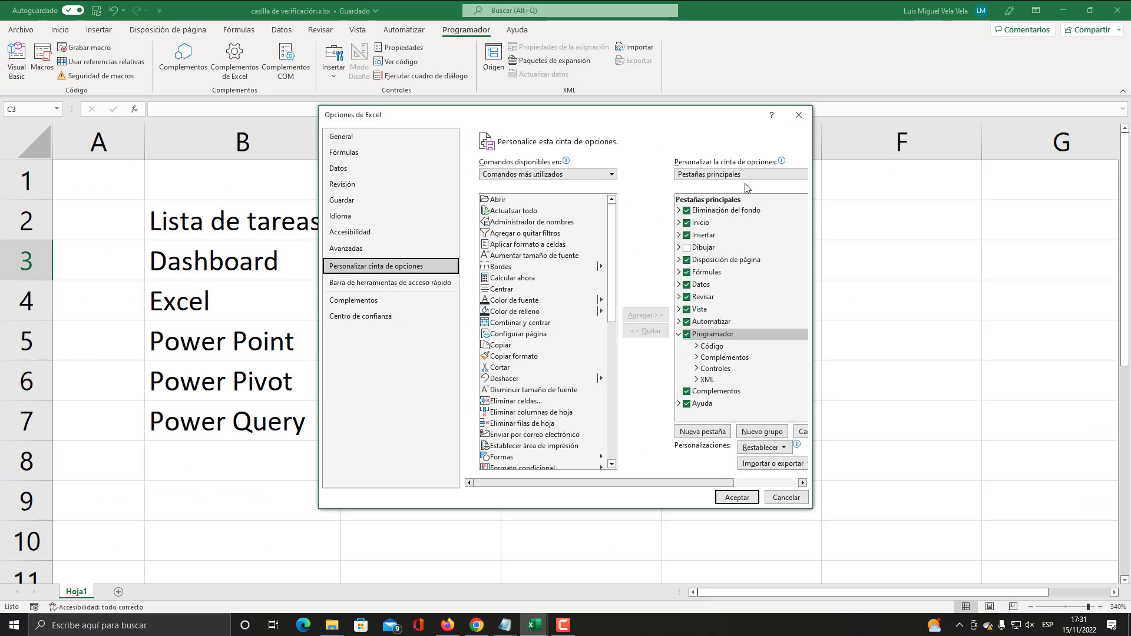
{"action": "left_click_drag", "start_coordinate": [813, 198], "coordinate": [951, 194]}
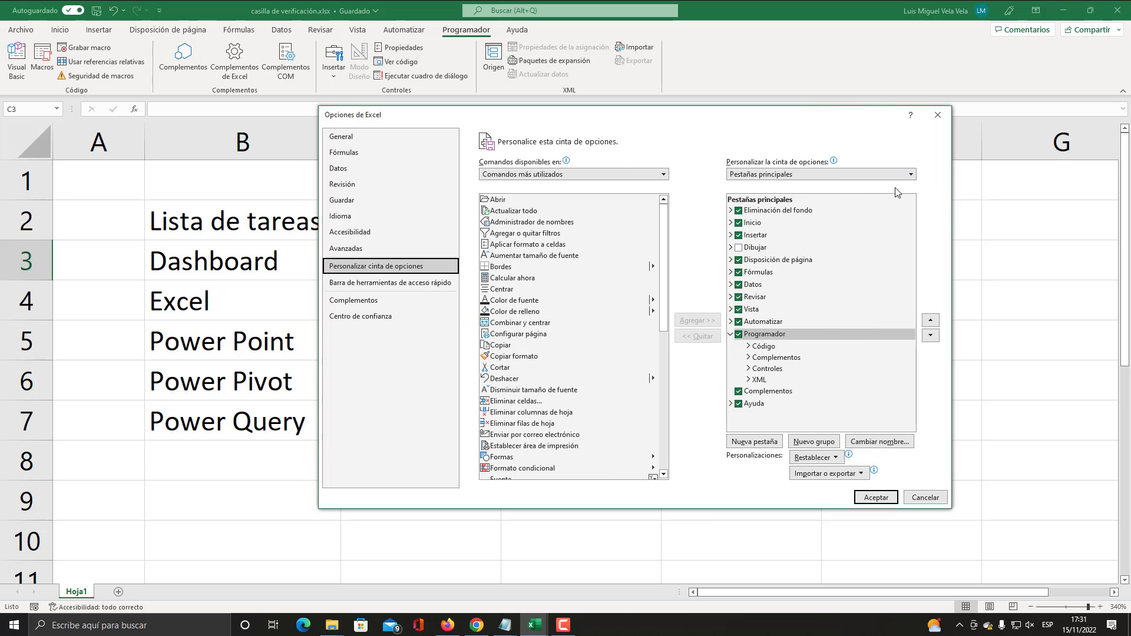
{"action": "key", "text": "super+plus"}
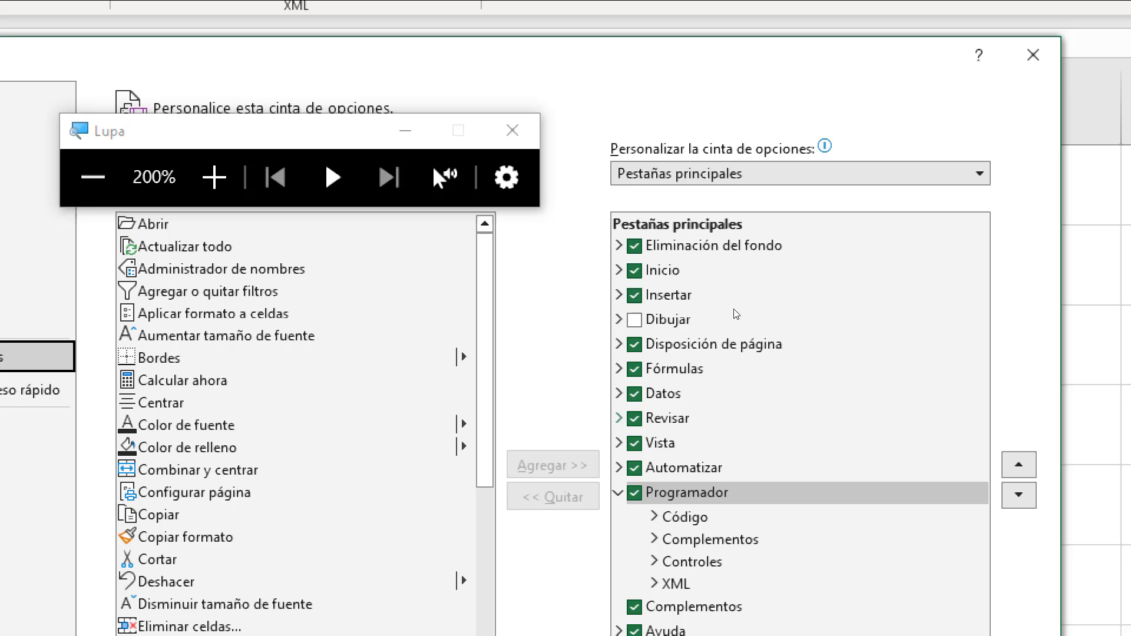
Toggle Programador off and back on, accept with Aceptar, and select header cell B2.
{"action": "key", "text": "Left"}
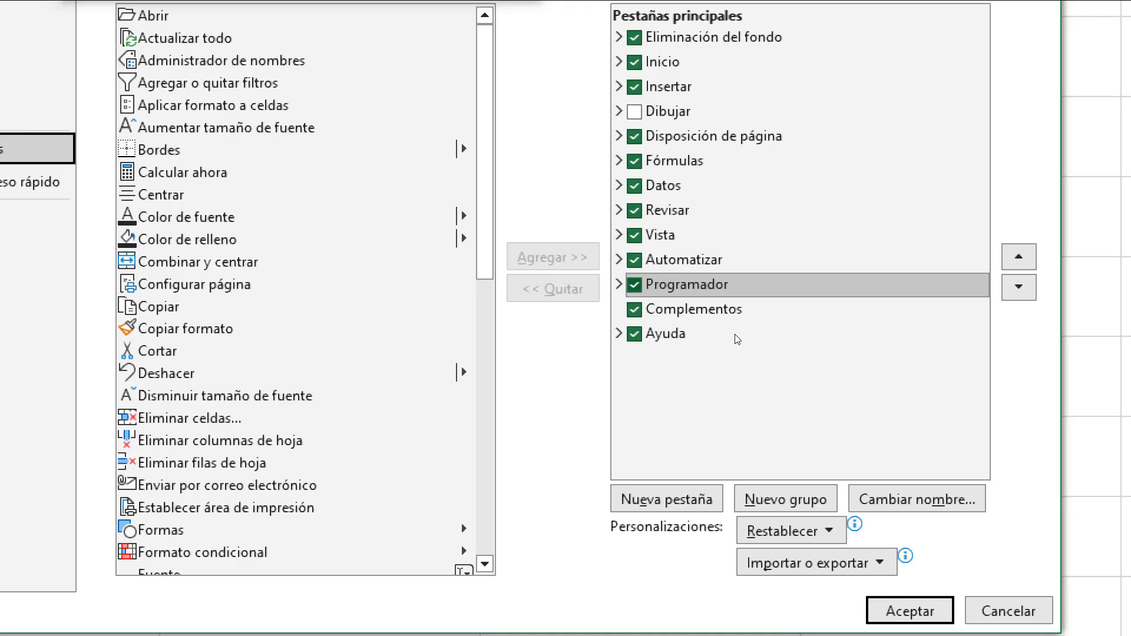
{"action": "key", "text": "space"}
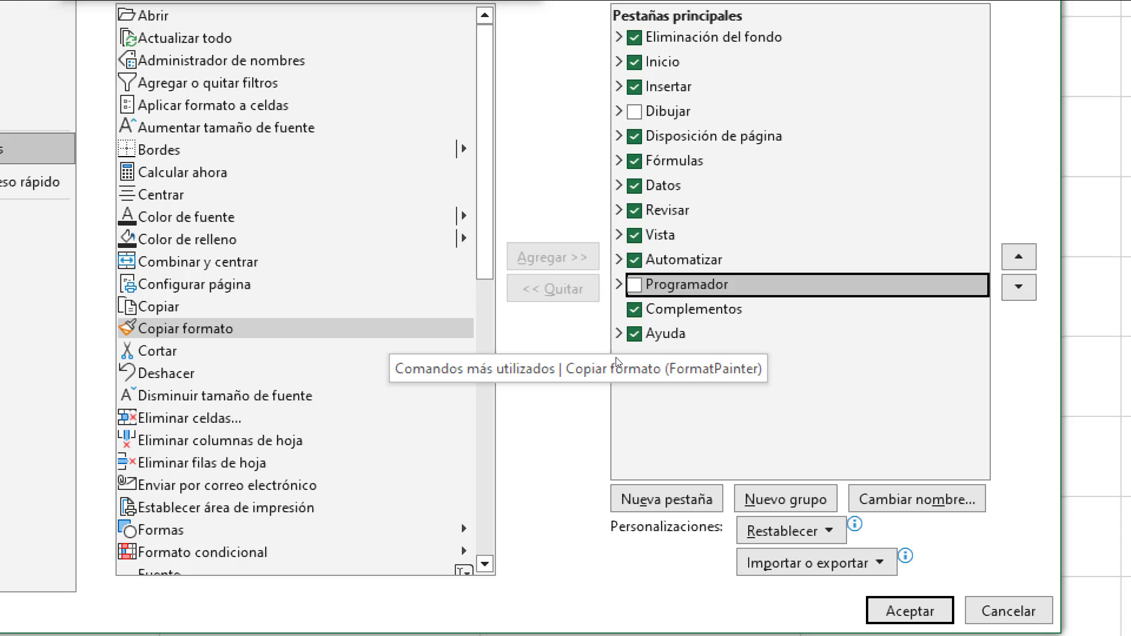
{"action": "key", "text": "space"}
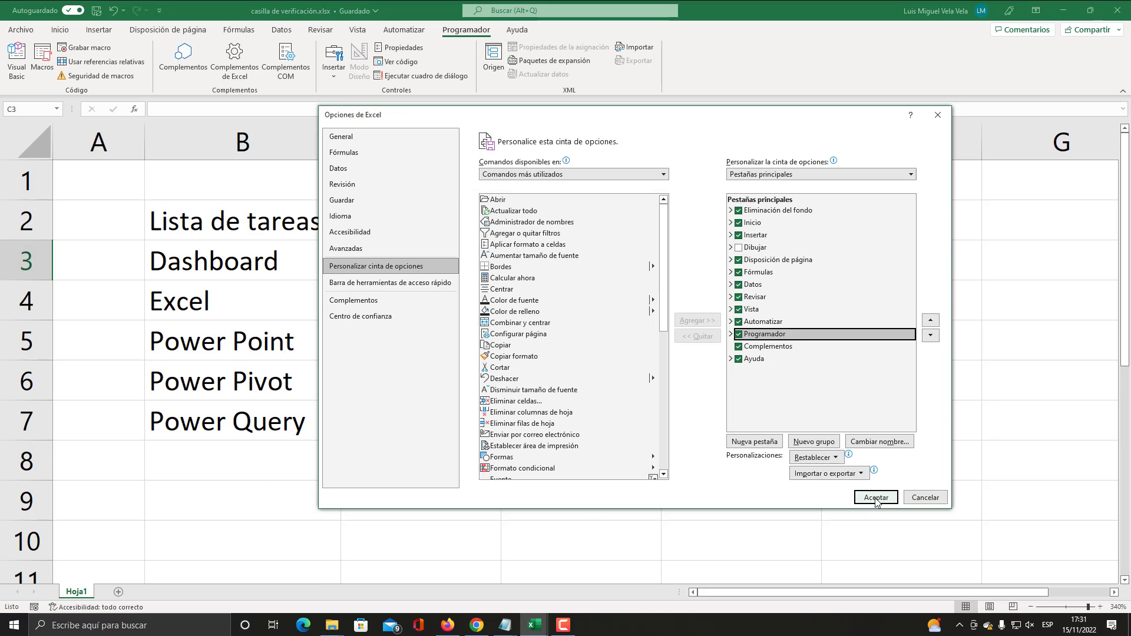
{"action": "left_click", "coordinate": [876, 499]}
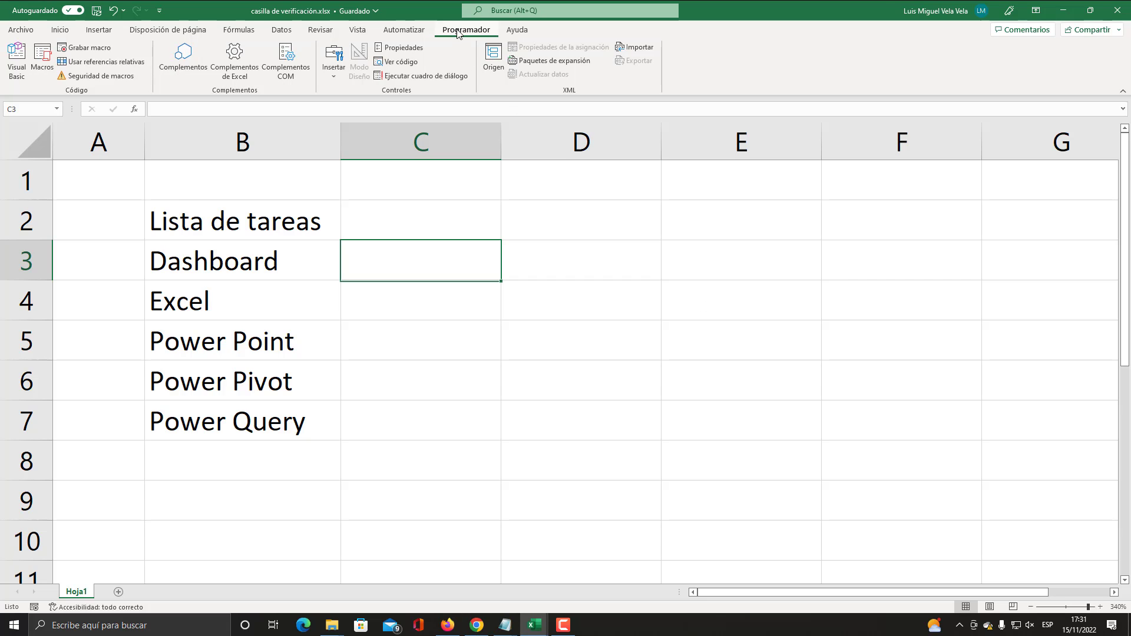
{"action": "key", "text": "super+plus"}
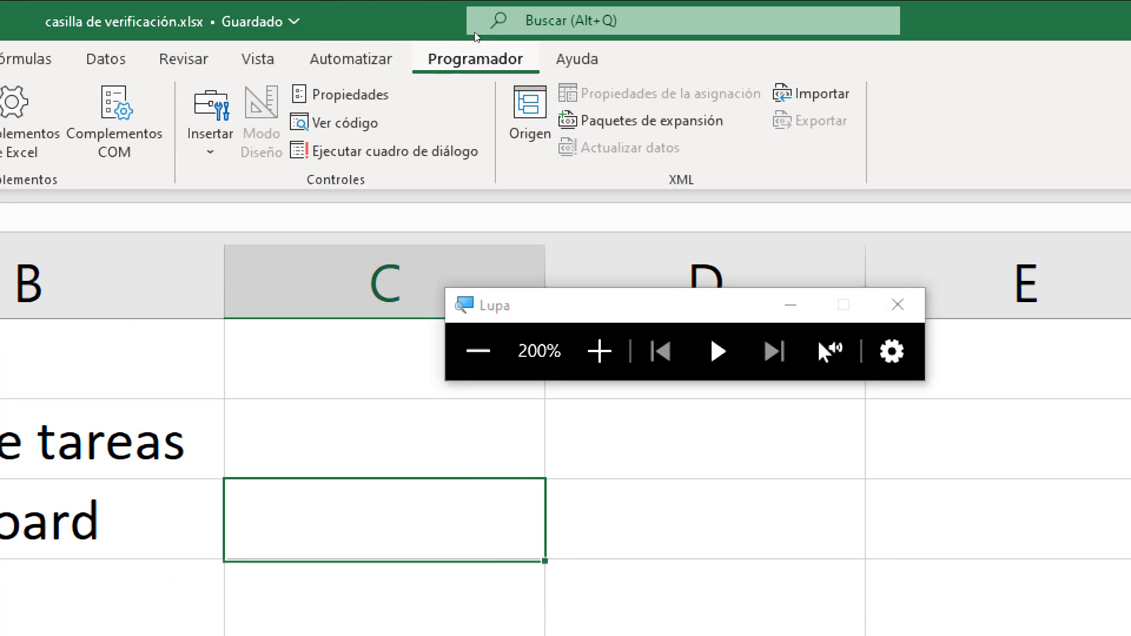
{"action": "key", "text": "super+Escape"}
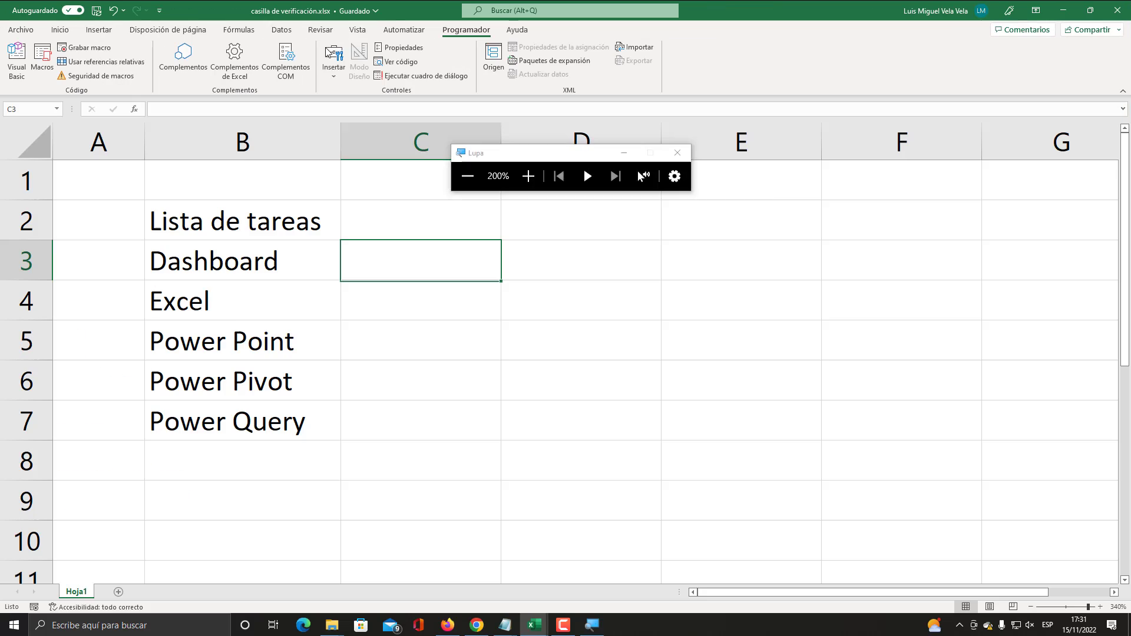
{"action": "left_click", "coordinate": [273, 223]}
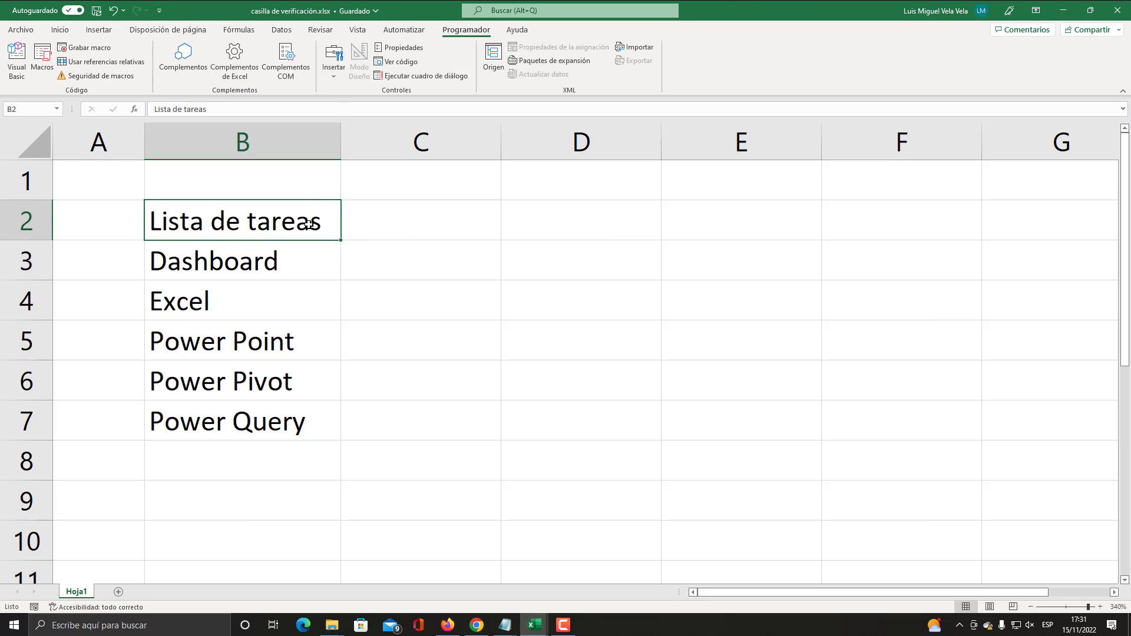
{"action": "left_click_drag", "start_coordinate": [308, 223], "coordinate": [379, 222]}
{"action": "left_click", "coordinate": [60, 29]}
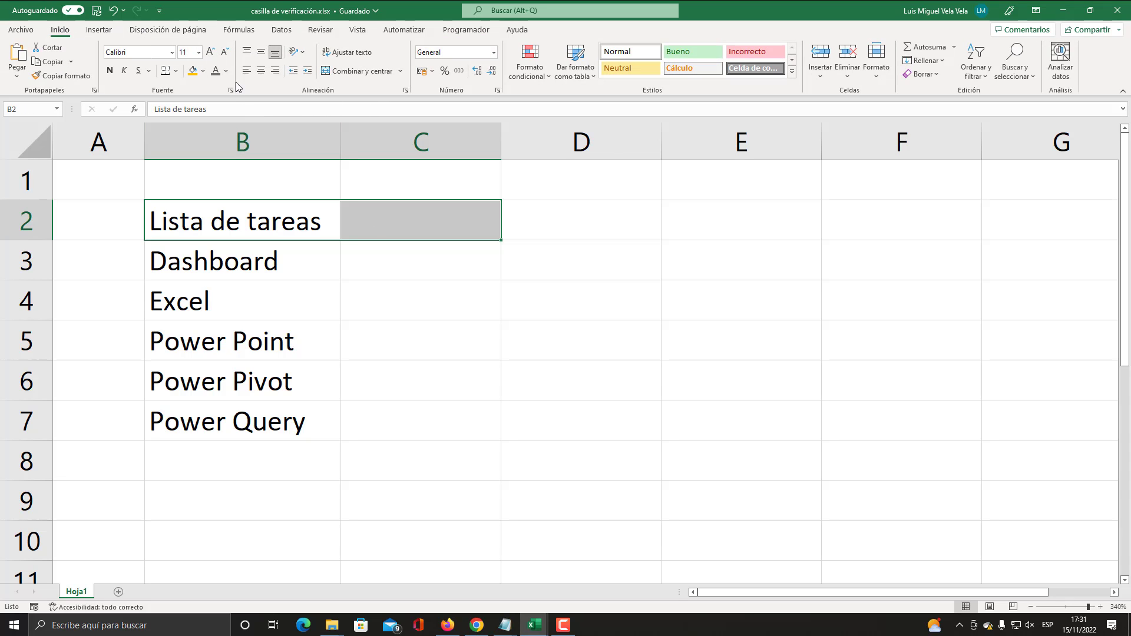
{"action": "left_click", "coordinate": [202, 71]}
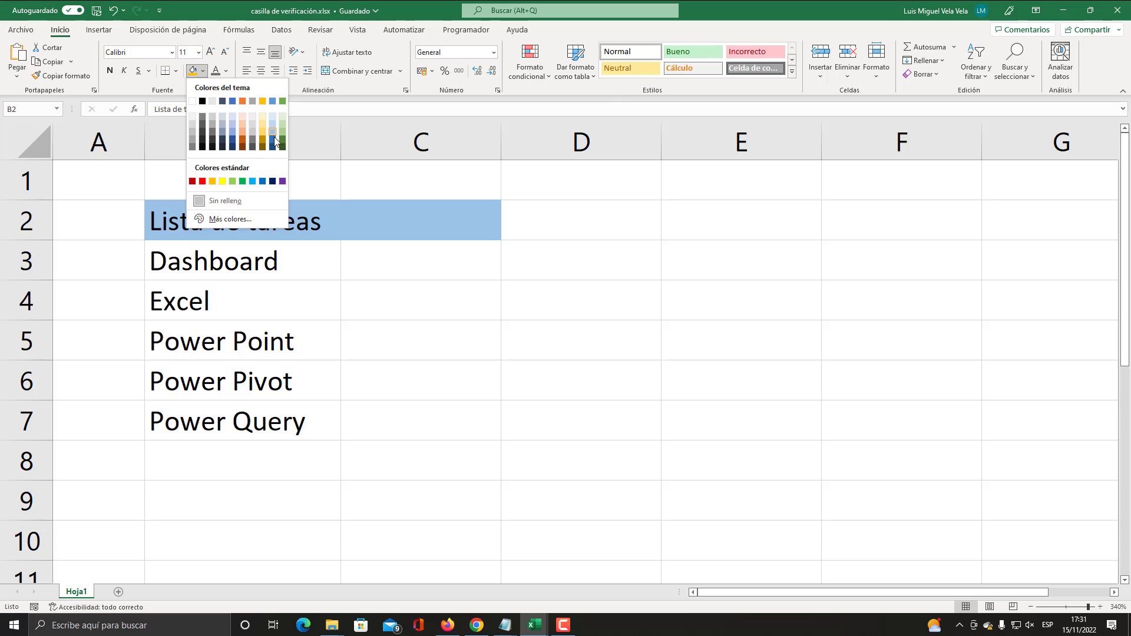
{"action": "left_click", "coordinate": [254, 182]}
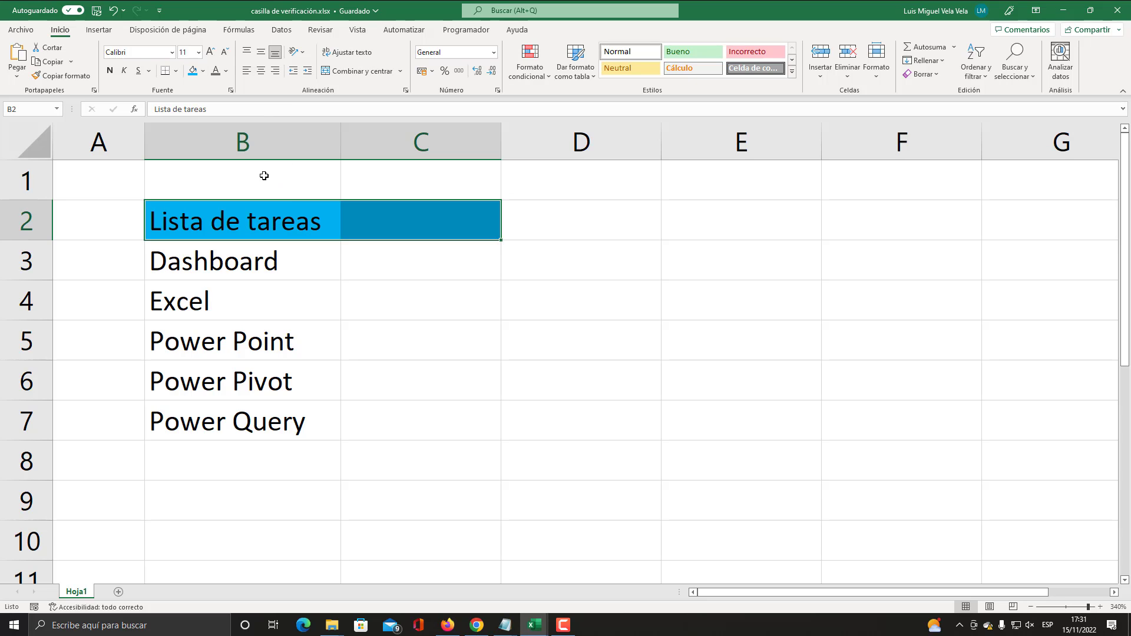
{"action": "left_click", "coordinate": [295, 235]}
{"action": "left_click", "coordinate": [226, 71]}
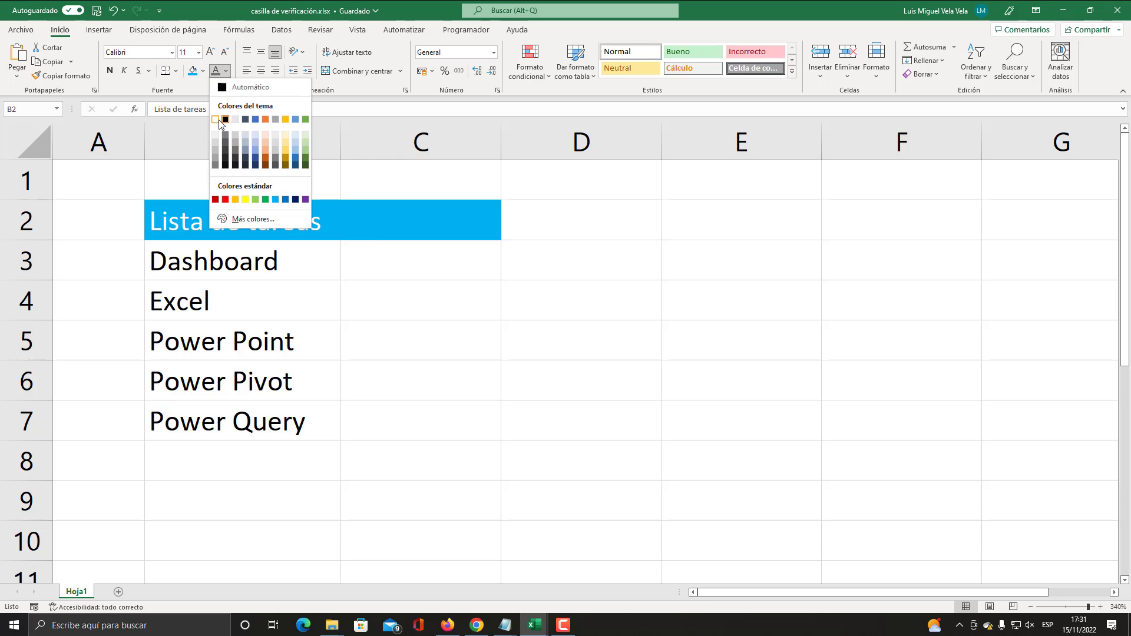
{"action": "left_click", "coordinate": [218, 118]}
{"action": "left_click", "coordinate": [111, 71]}
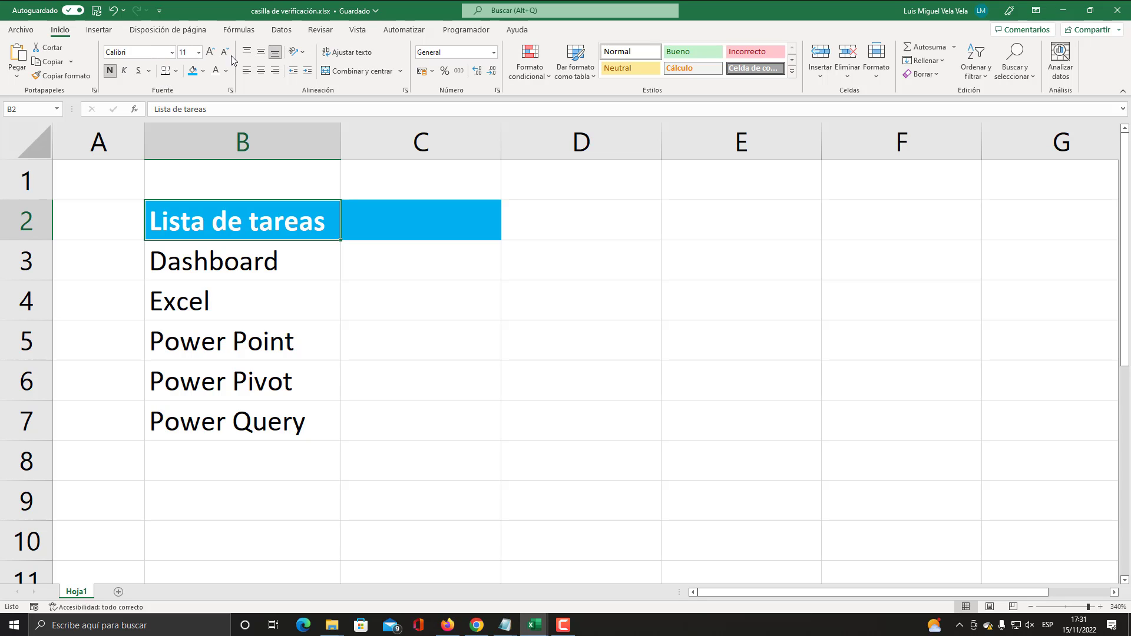
{"action": "left_click", "coordinate": [210, 52]}
{"action": "left_click", "coordinate": [409, 274]}
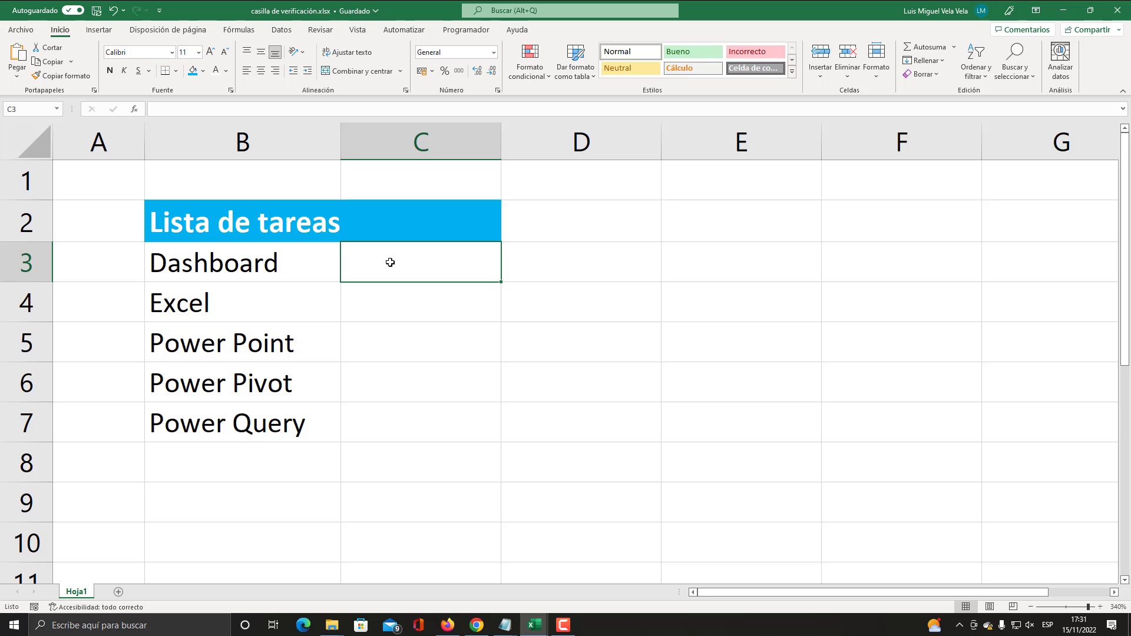
{"action": "key", "text": "super+plus"}
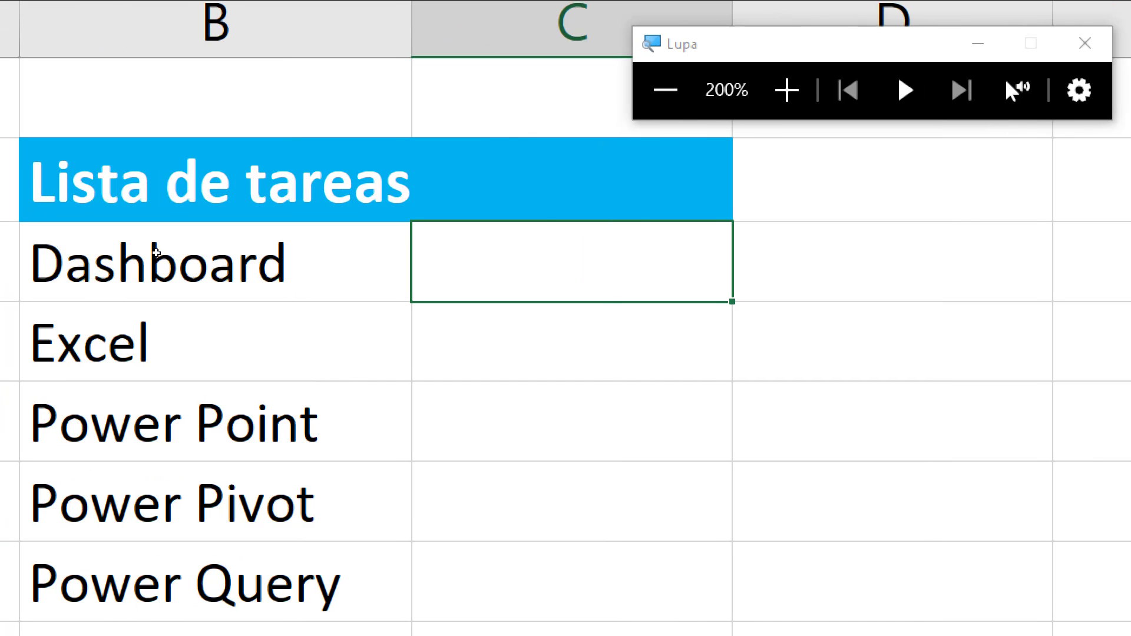
{"action": "key", "text": "super+Escape"}
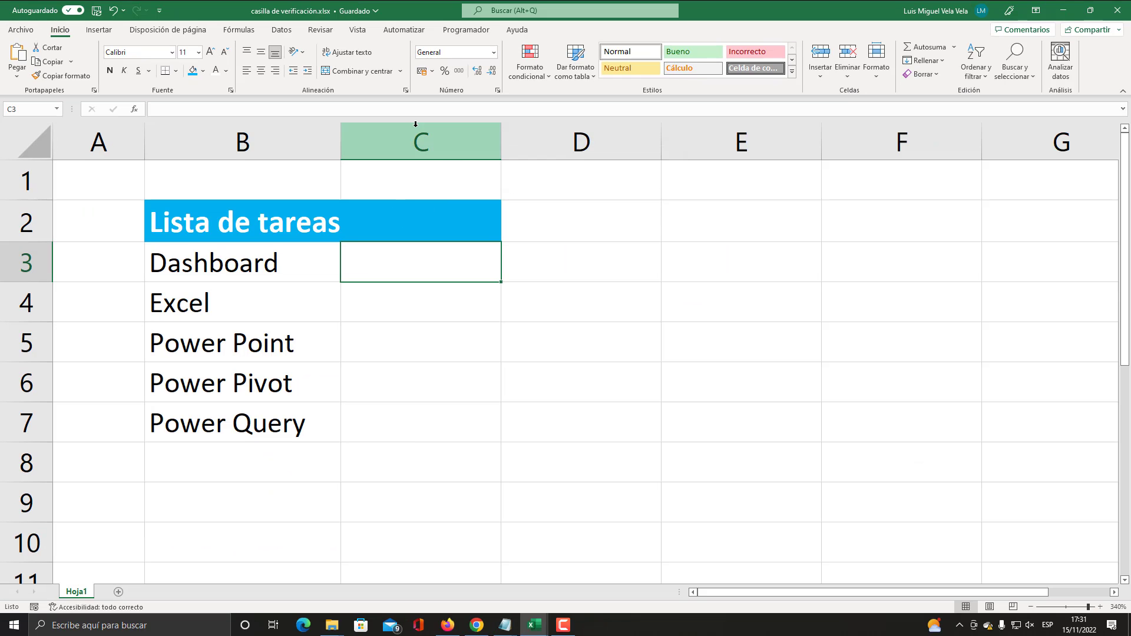
Insert a Casilla form-control checkbox from Programador and draw it in cell C3.
{"action": "left_click", "coordinate": [465, 30]}
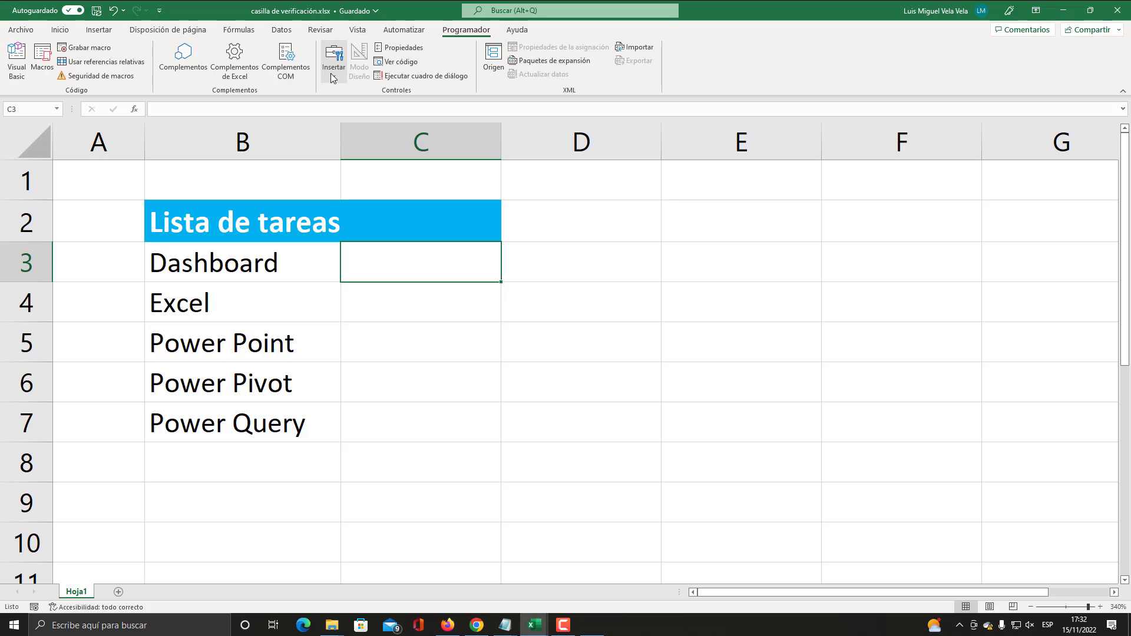
{"action": "key", "text": "super+plus"}
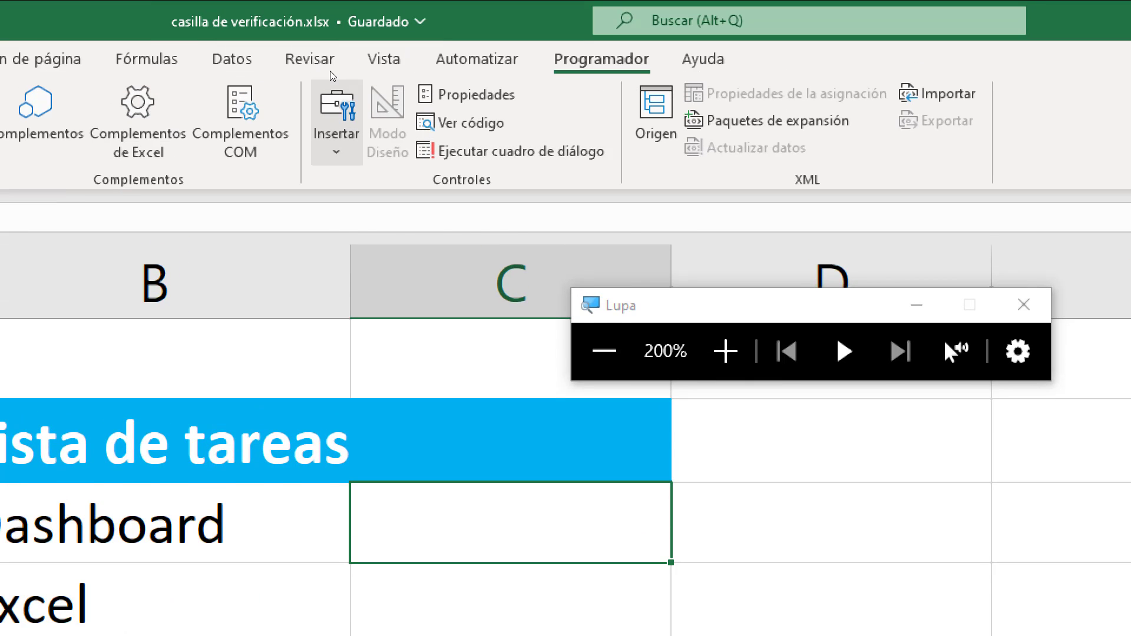
{"action": "left_click", "coordinate": [332, 77]}
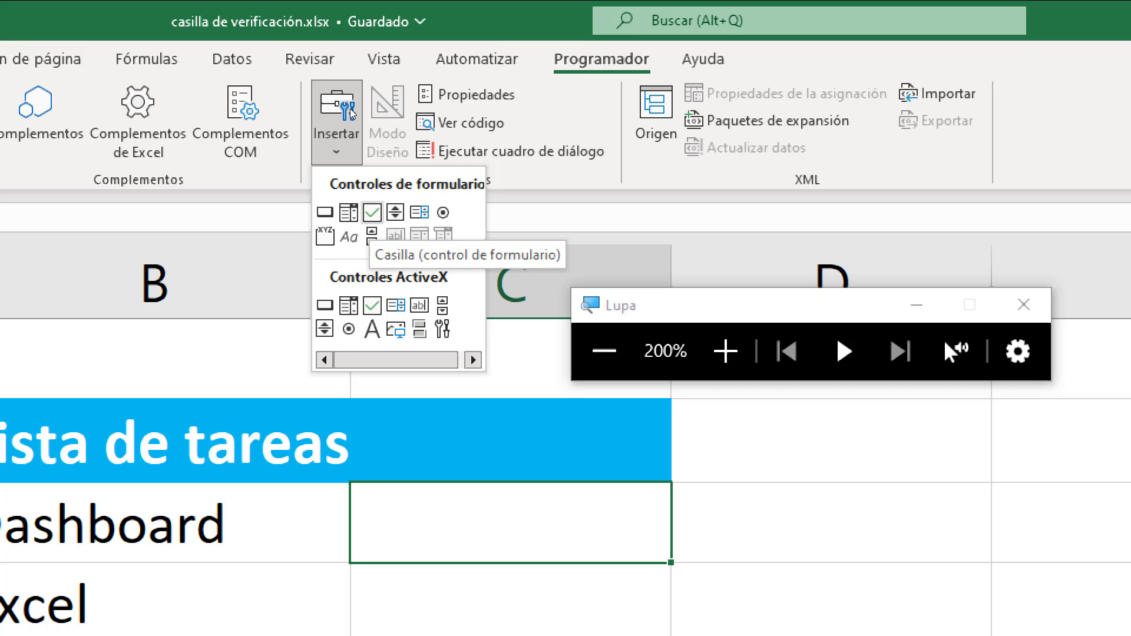
{"action": "key", "text": "super+Escape"}
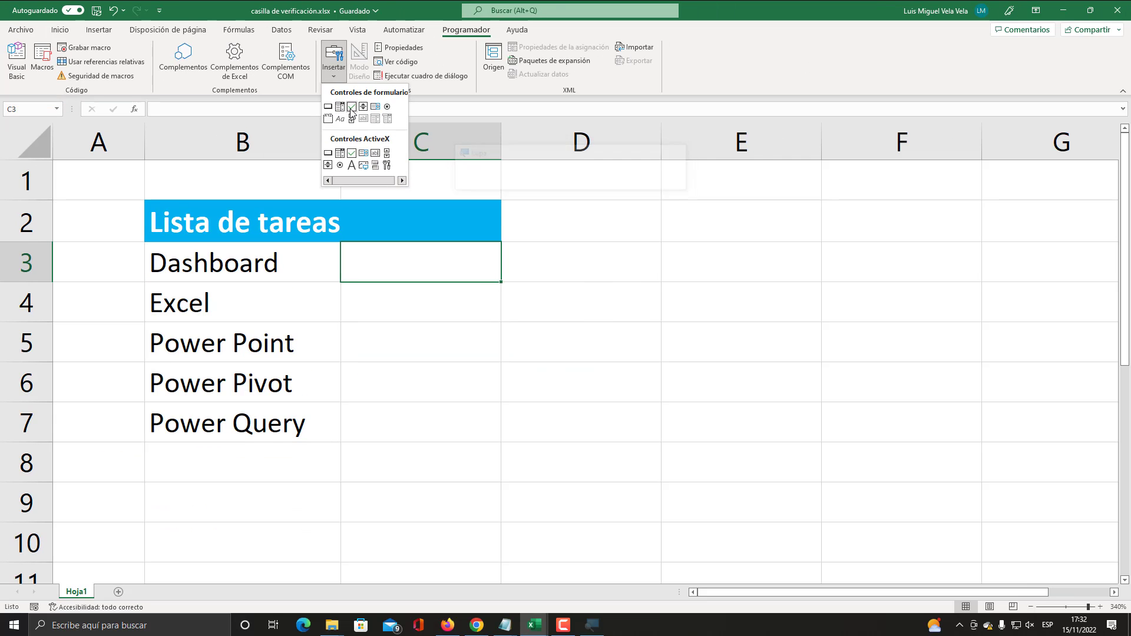
{"action": "key", "text": "super+plus"}
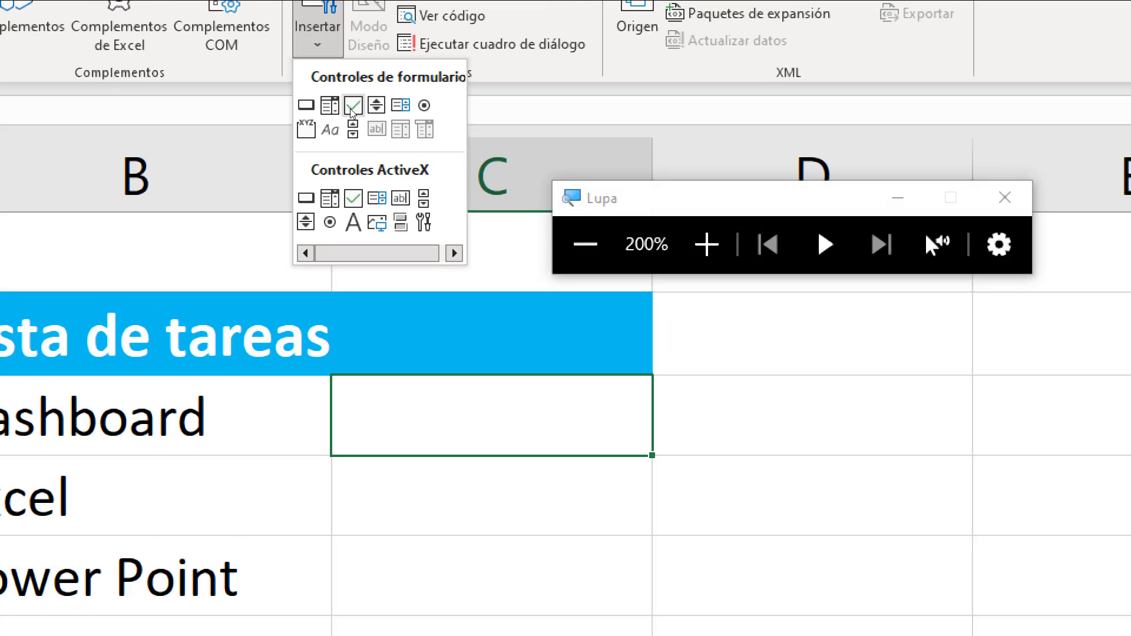
{"action": "key", "text": "super+Escape"}
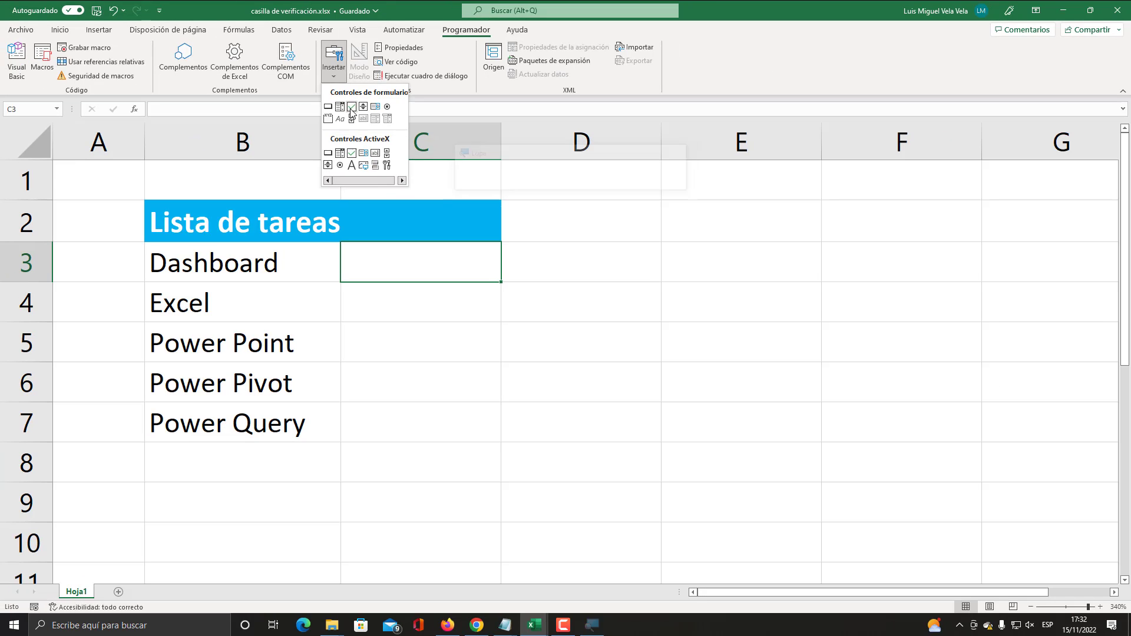
{"action": "left_click", "coordinate": [350, 108]}
{"action": "left_click_drag", "start_coordinate": [350, 244], "coordinate": [492, 261]}
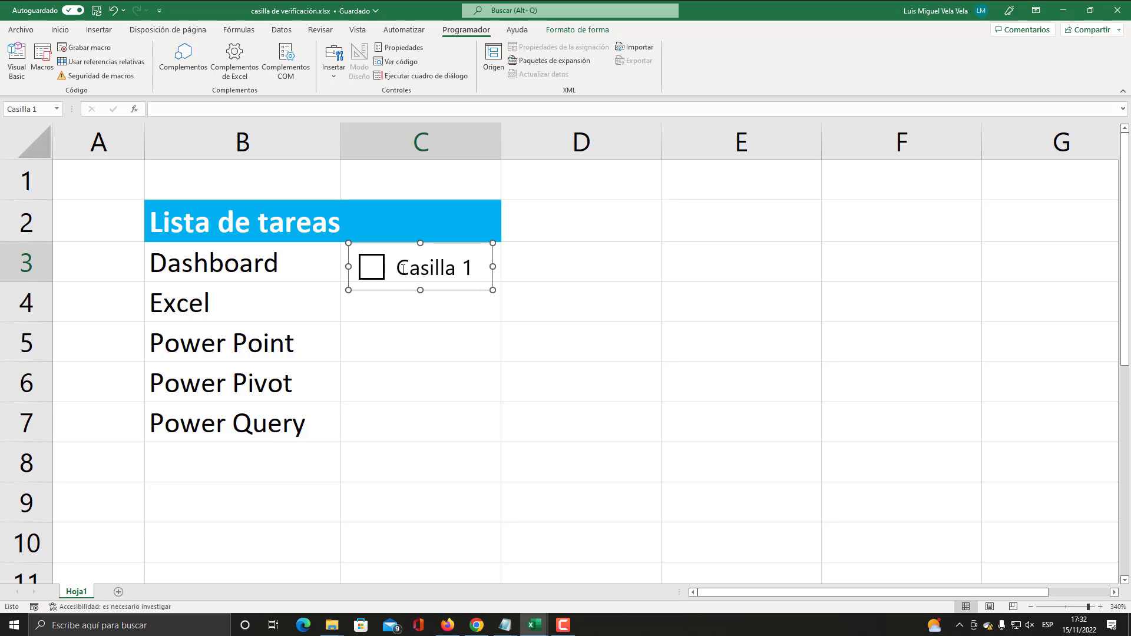
Test-tick the checkbox and relabel it from Casilla to Hecho, leaving it selected.
{"action": "left_click", "coordinate": [403, 268]}
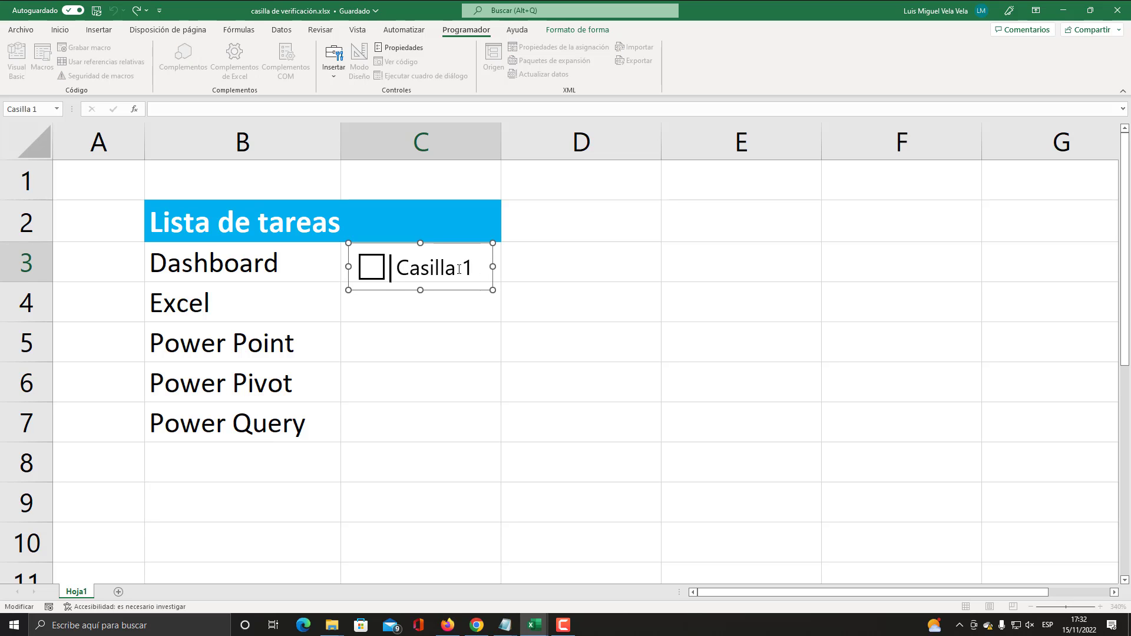
{"action": "left_click", "coordinate": [404, 306]}
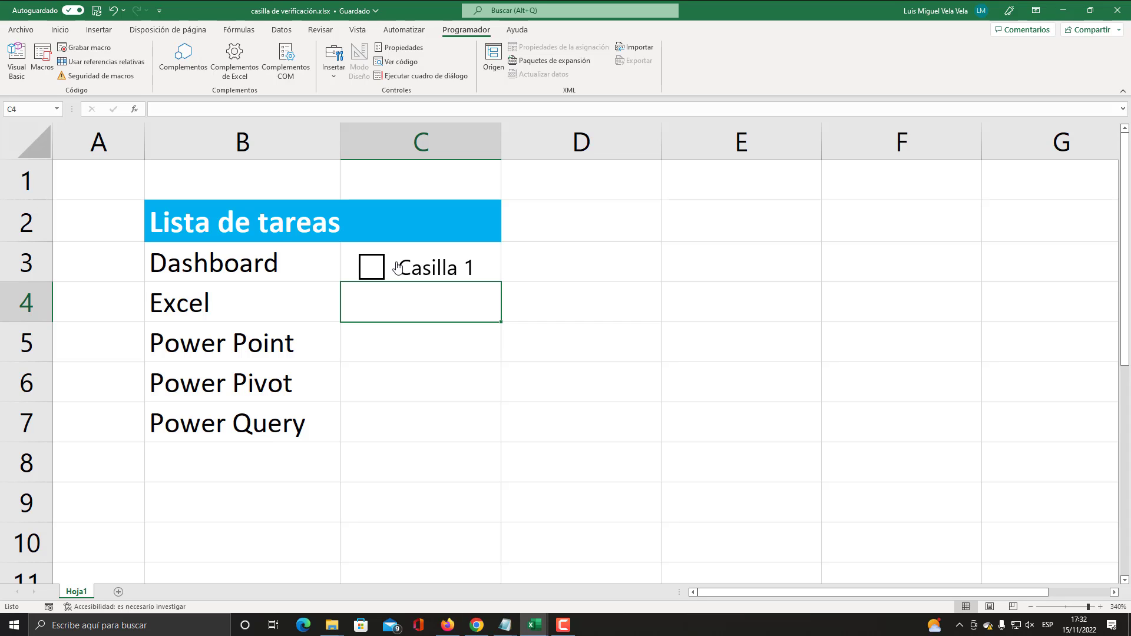
{"action": "left_click", "coordinate": [374, 270]}
{"action": "right_click", "coordinate": [404, 267]}
{"action": "left_click", "coordinate": [406, 267]}
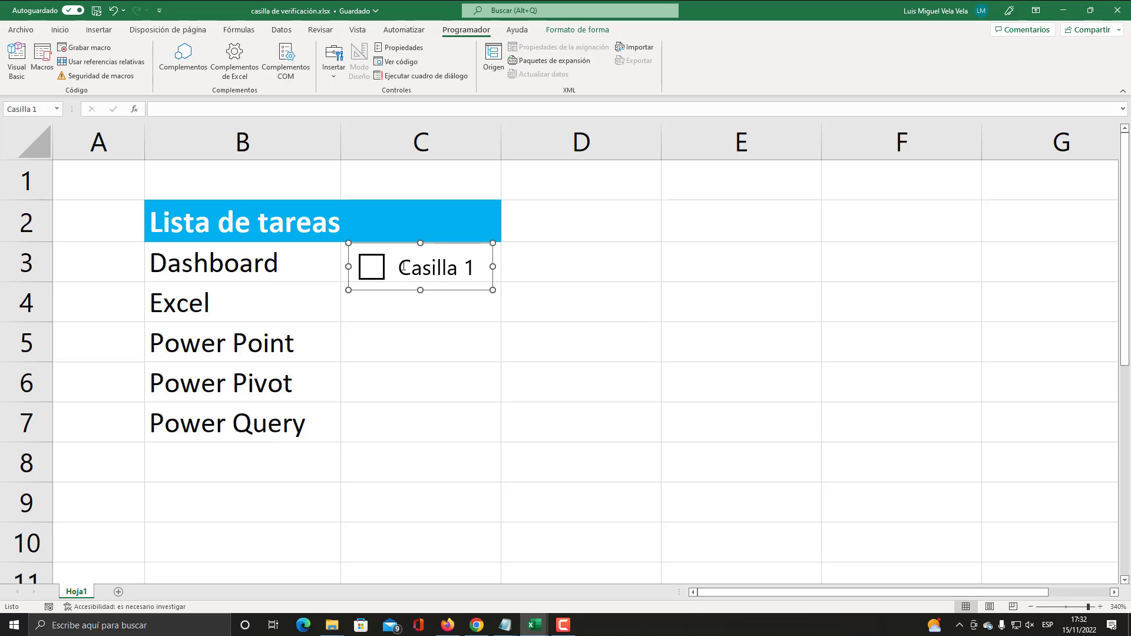
{"action": "left_click", "coordinate": [403, 267]}
{"action": "type", "text": "He"}
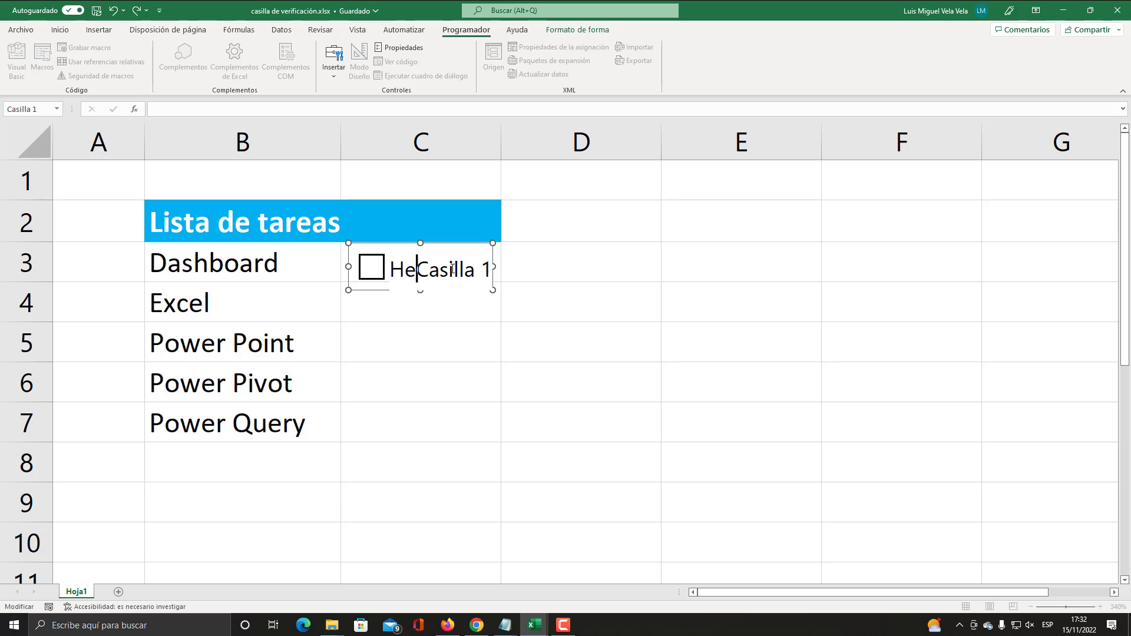
{"action": "type", "text": "cho"}
{"action": "key", "text": "Delete"}
{"action": "key", "text": "Delete"}
{"action": "key", "text": "Delete"}
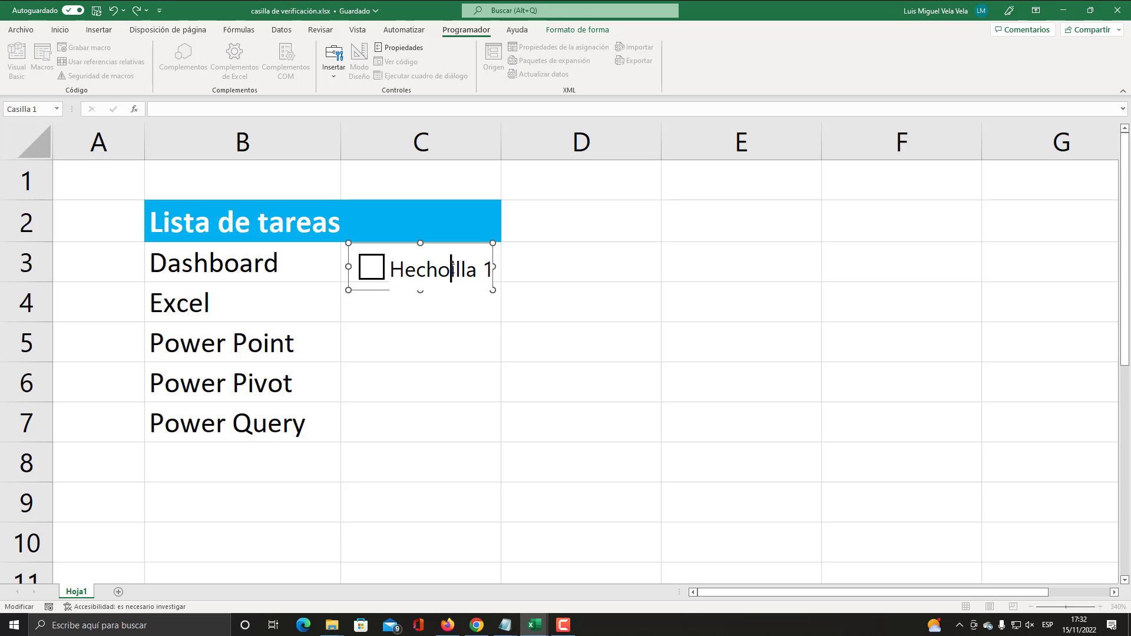
{"action": "key", "text": "Delete"}
{"action": "key", "text": "Delete"}
{"action": "key", "text": "Delete"}
{"action": "key", "text": "Delete"}
{"action": "key", "text": "Delete"}
{"action": "left_click", "coordinate": [495, 312]}
{"action": "right_click", "coordinate": [393, 265]}
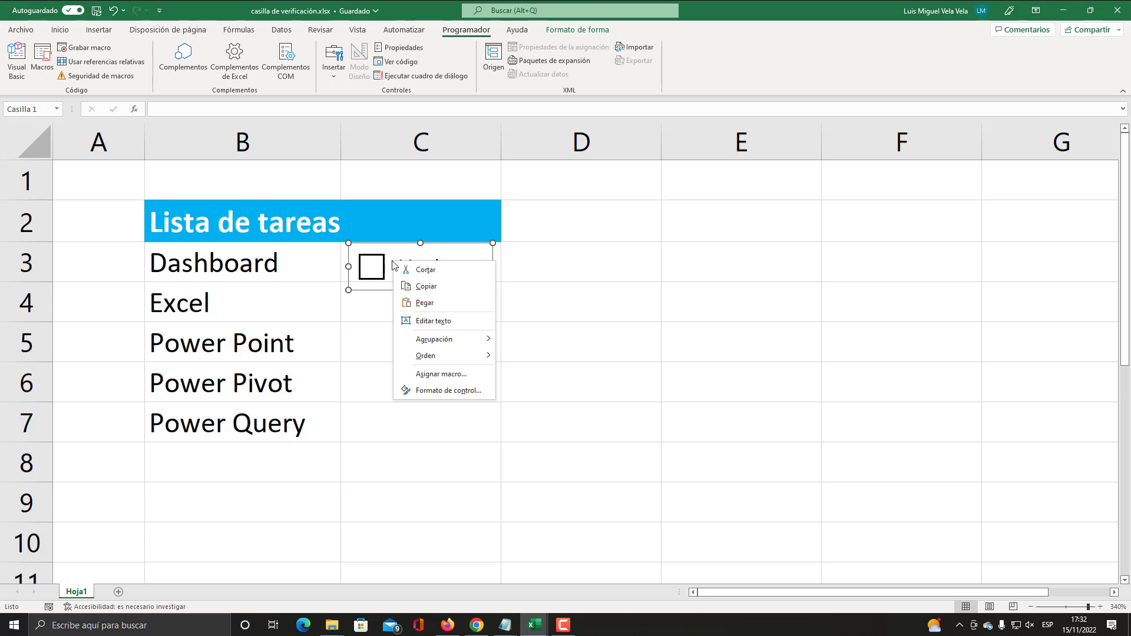
{"action": "key", "text": "Escape"}
Fit the checkbox inside C3, widen column C and fill it down to C7.
{"action": "left_click_drag", "start_coordinate": [420, 290], "coordinate": [420, 283]}
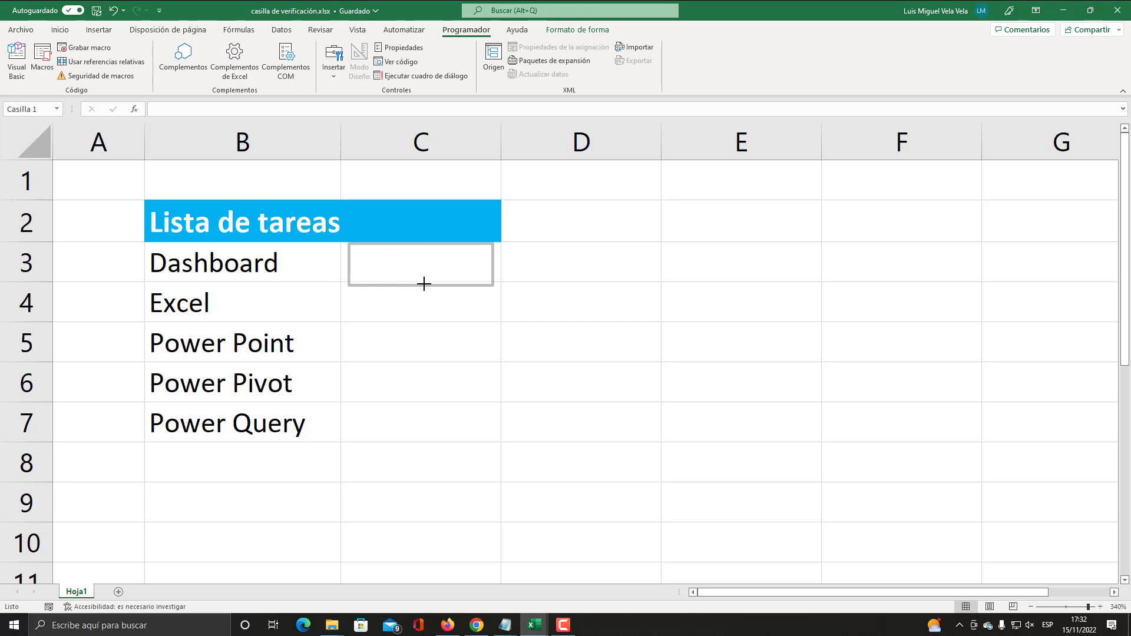
{"action": "left_click", "coordinate": [514, 262]}
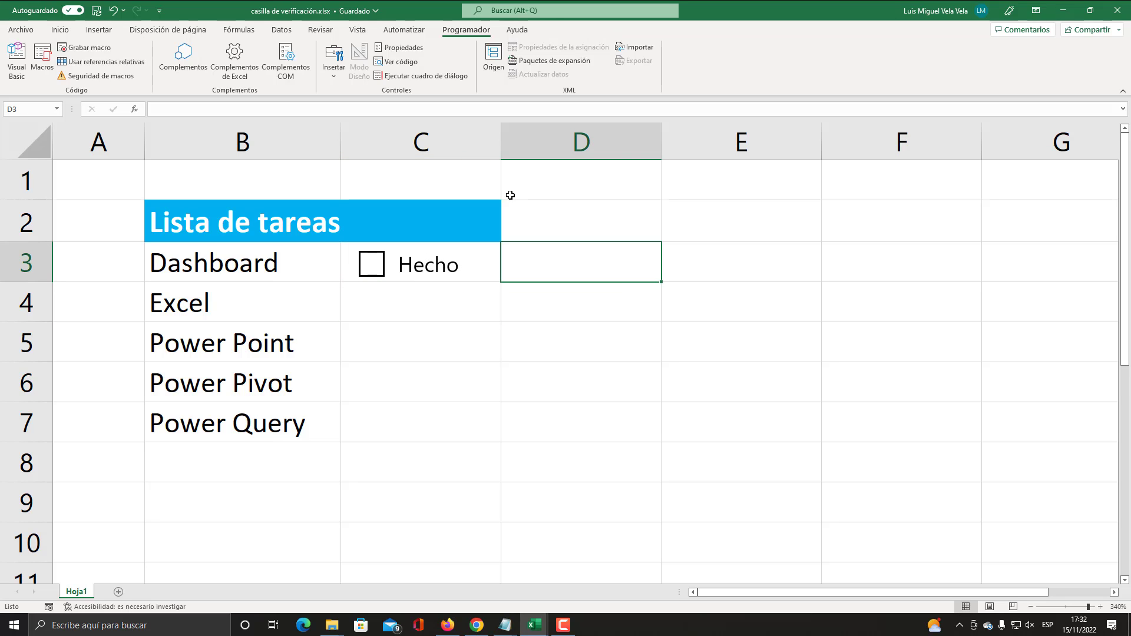
{"action": "left_click_drag", "start_coordinate": [502, 144], "coordinate": [531, 145]}
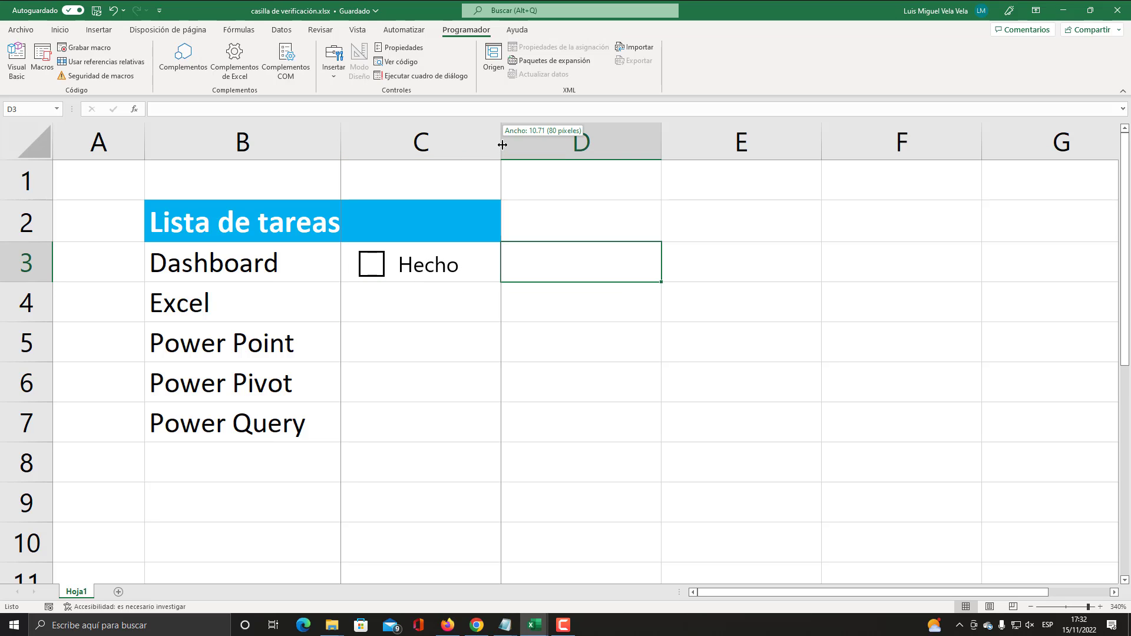
{"action": "left_click", "coordinate": [507, 264]}
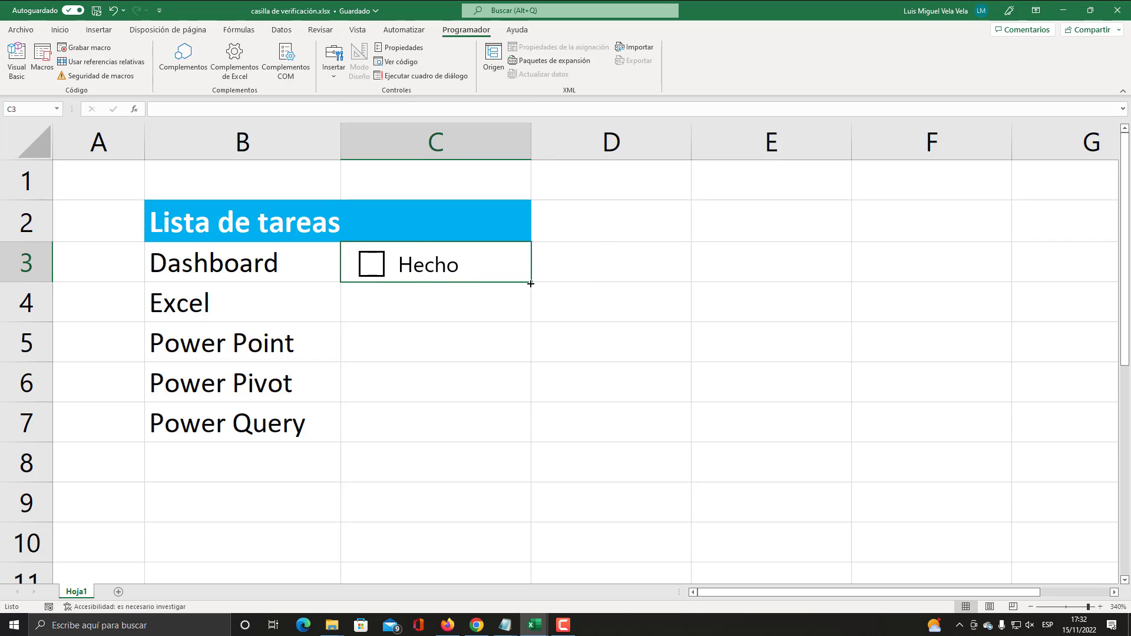
{"action": "left_click_drag", "start_coordinate": [530, 284], "coordinate": [528, 432]}
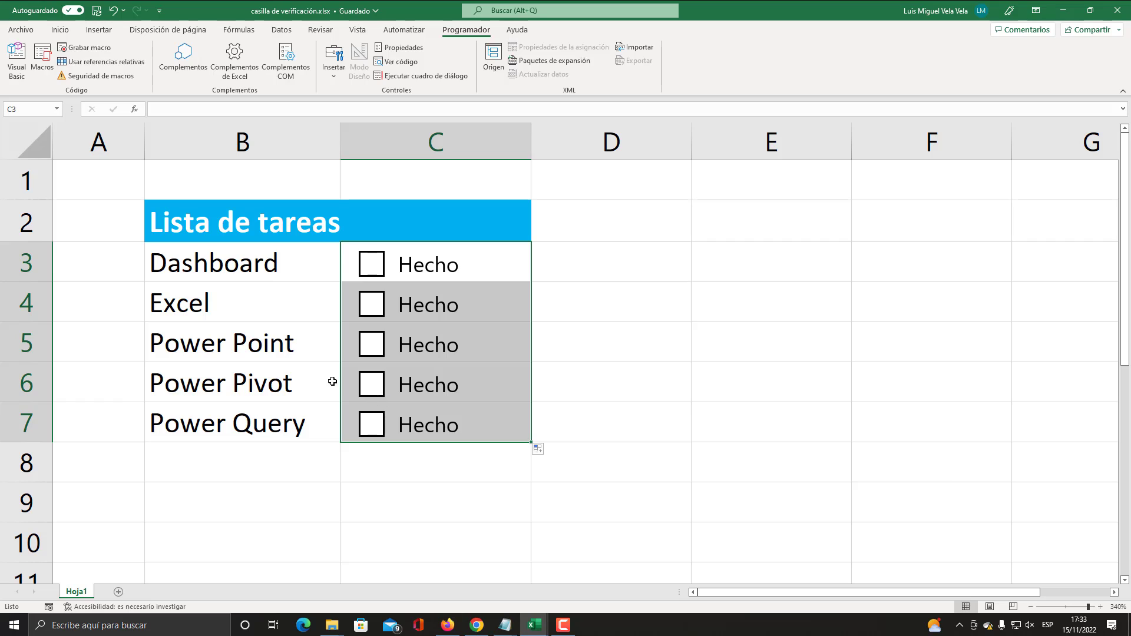
{"action": "left_click", "coordinate": [537, 271]}
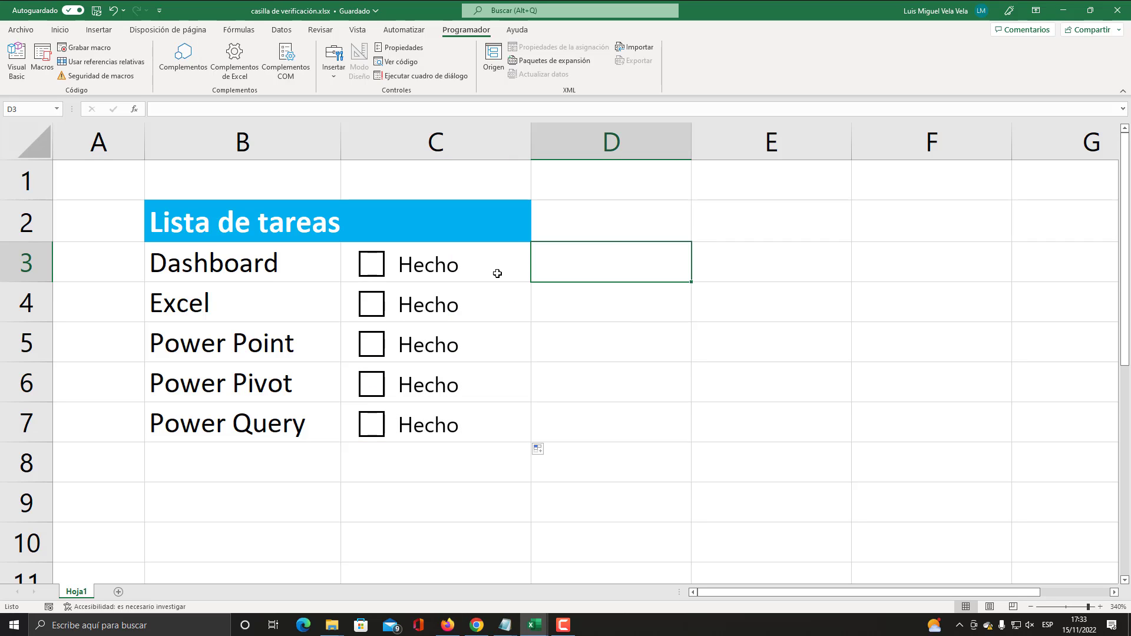
Tick and untick several copied checkboxes to confirm they work.
{"action": "left_click", "coordinate": [372, 304]}
{"action": "left_click", "coordinate": [371, 304]}
{"action": "left_click", "coordinate": [371, 385]}
{"action": "left_click", "coordinate": [372, 386]}
{"action": "left_click", "coordinate": [372, 425]}
{"action": "left_click", "coordinate": [372, 425]}
Set the C3 checkbox's Formato de control cell link to $D$3 and confirm.
{"action": "right_click", "coordinate": [377, 266]}
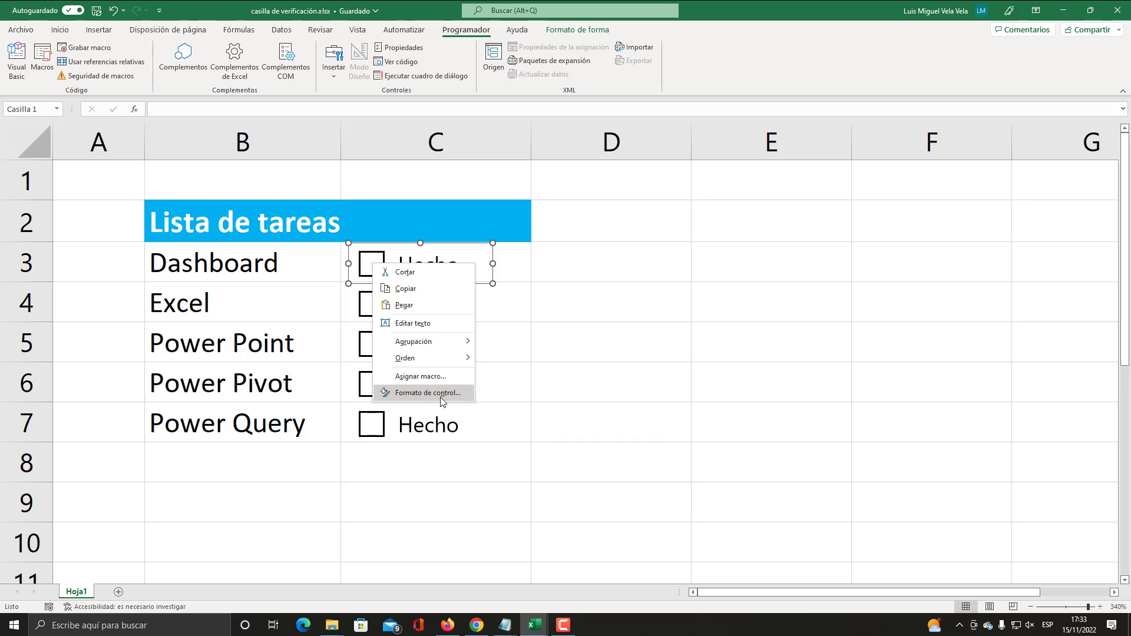
{"action": "left_click", "coordinate": [442, 393]}
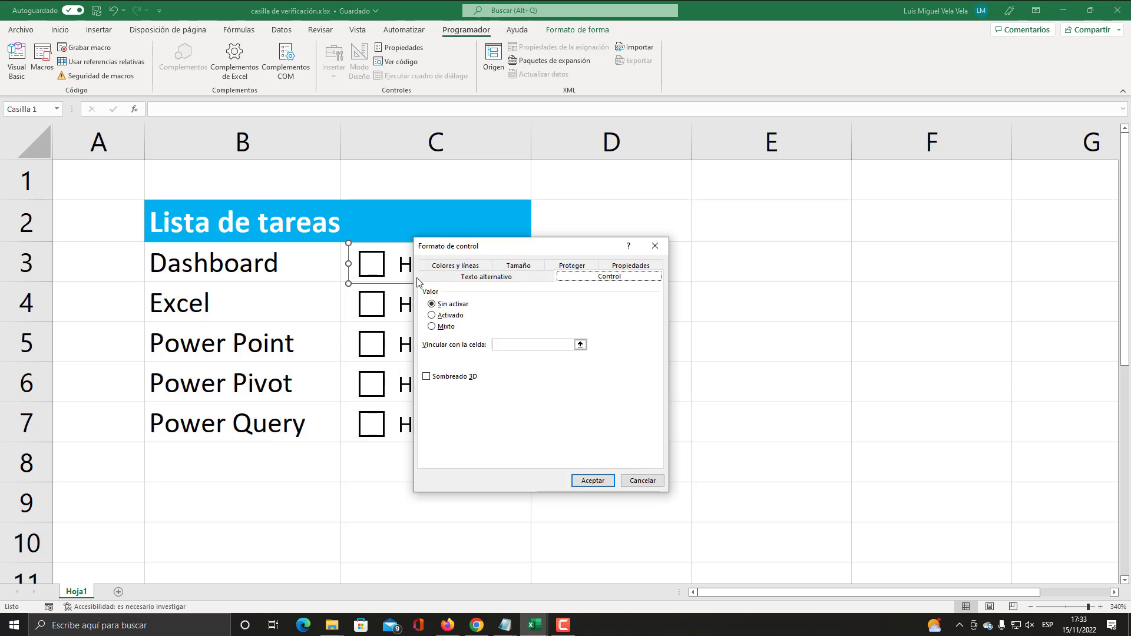
{"action": "left_click_drag", "start_coordinate": [502, 255], "coordinate": [283, 252]}
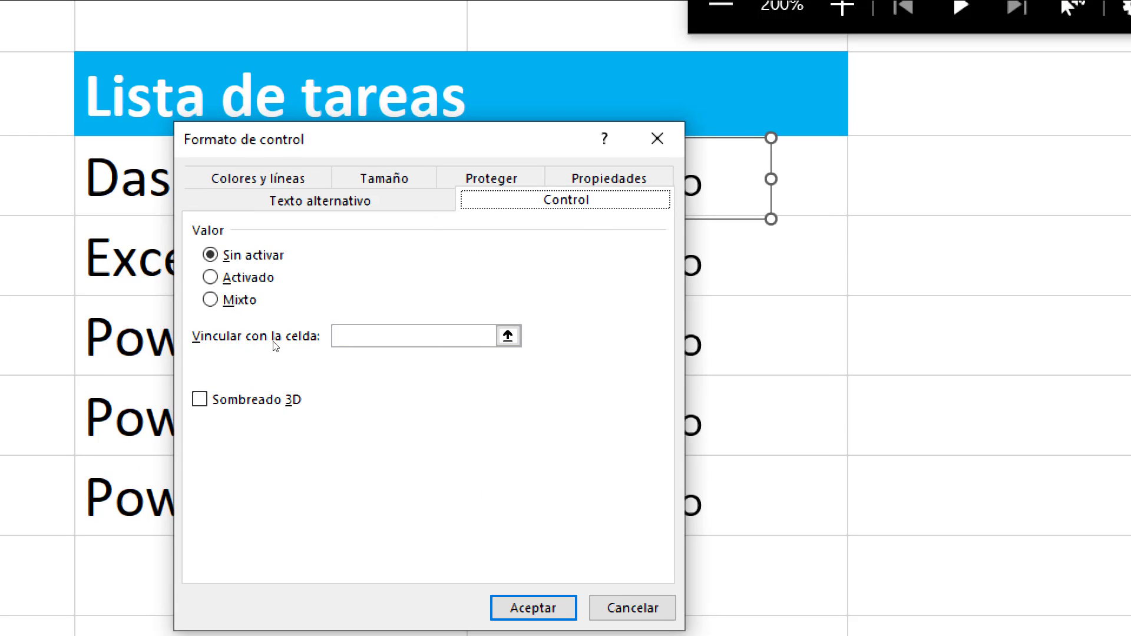
{"action": "left_click", "coordinate": [277, 342]}
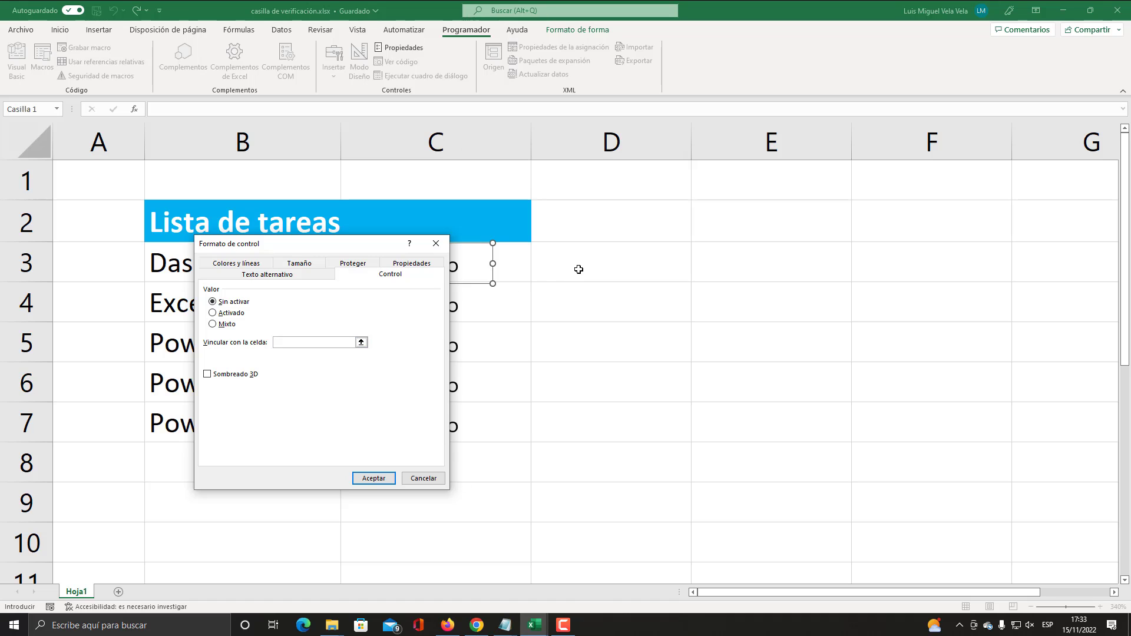
{"action": "left_click", "coordinate": [578, 269]}
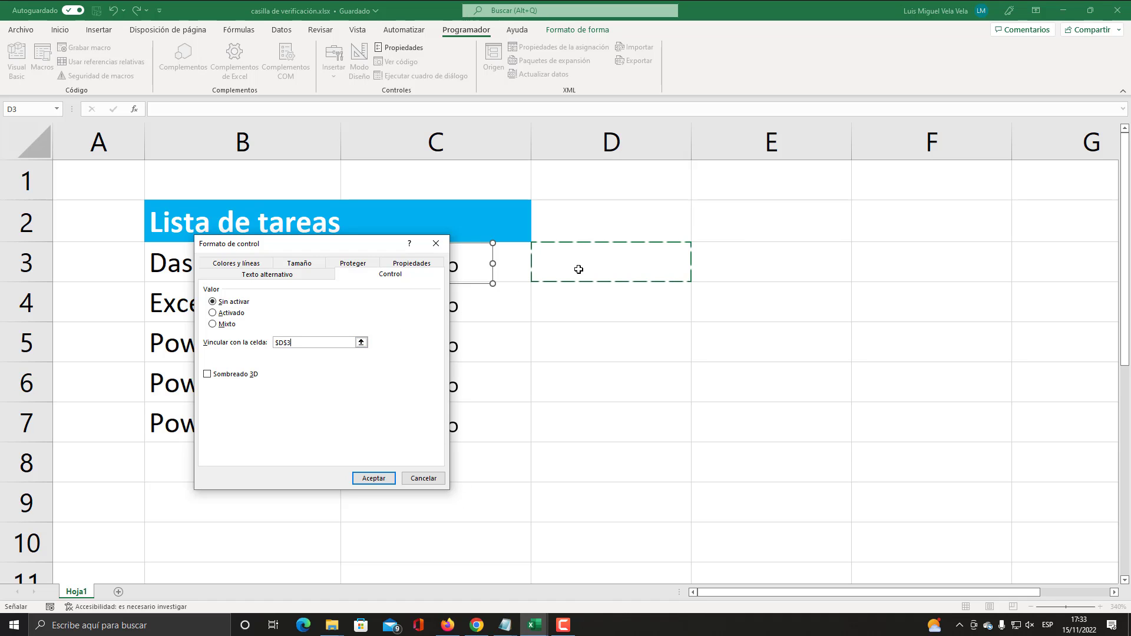
{"action": "left_click", "coordinate": [374, 478]}
{"action": "left_click", "coordinate": [539, 347]}
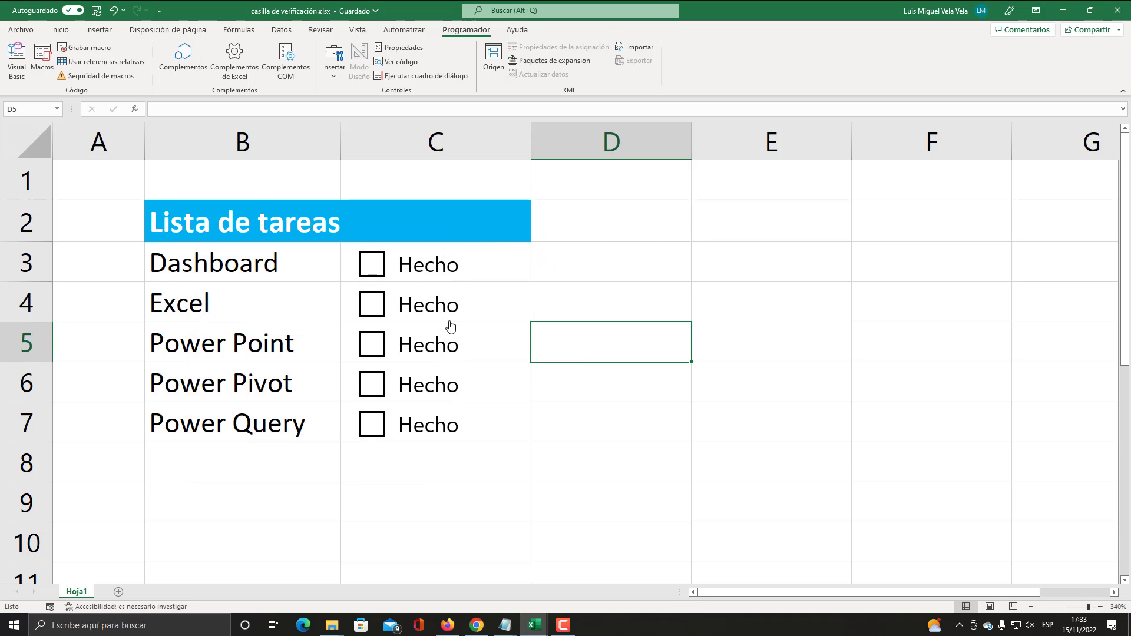
Toggle the Dashboard checkbox several times to see D3 switch between VERDADERO and FALSO.
{"action": "left_click", "coordinate": [372, 266]}
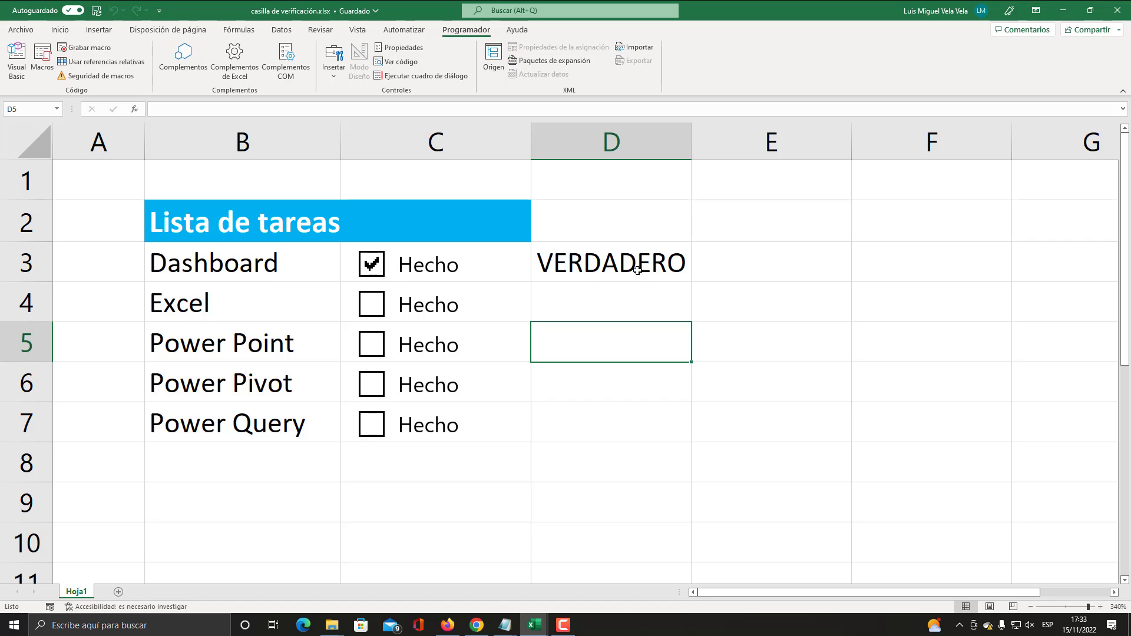
{"action": "left_click", "coordinate": [364, 272]}
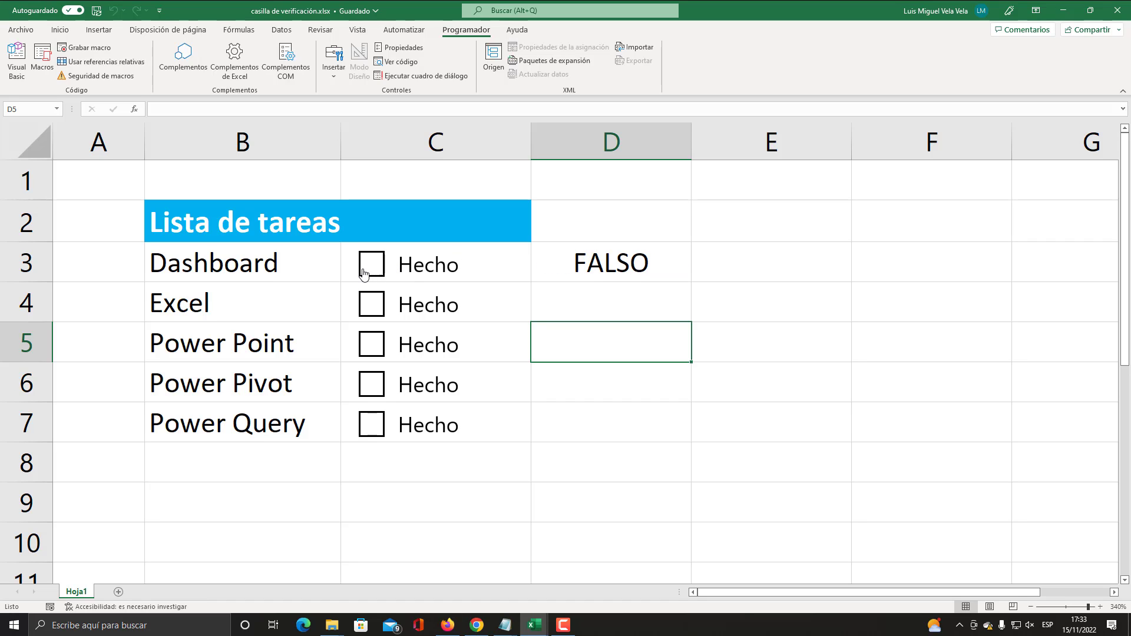
{"action": "left_click", "coordinate": [364, 273]}
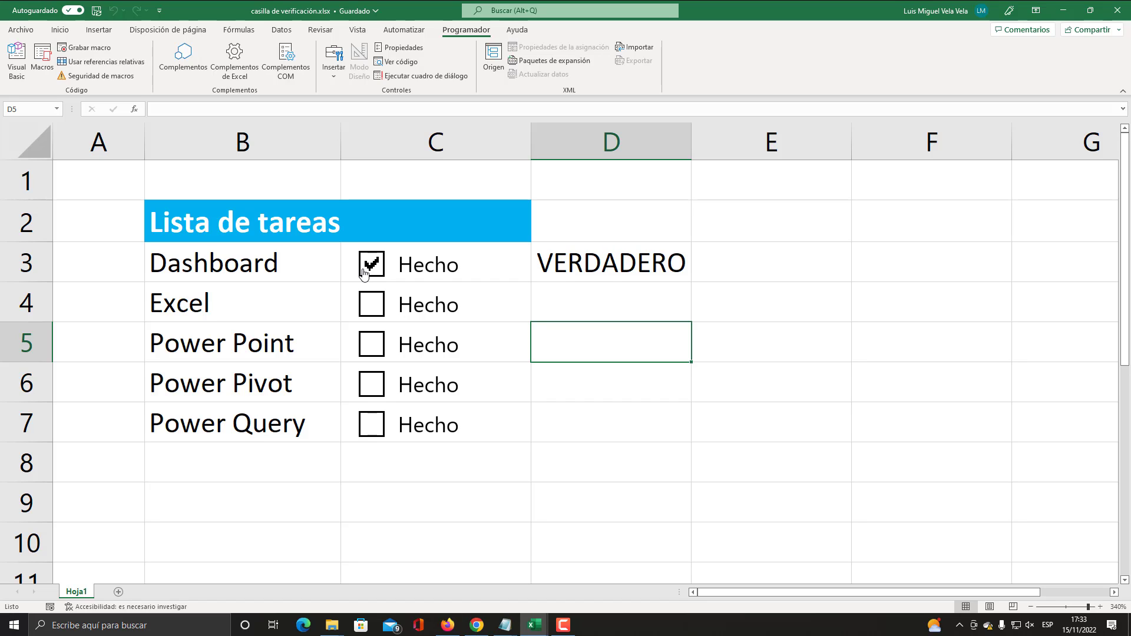
{"action": "left_click", "coordinate": [364, 273]}
{"action": "left_click", "coordinate": [364, 272]}
{"action": "left_click", "coordinate": [364, 273]}
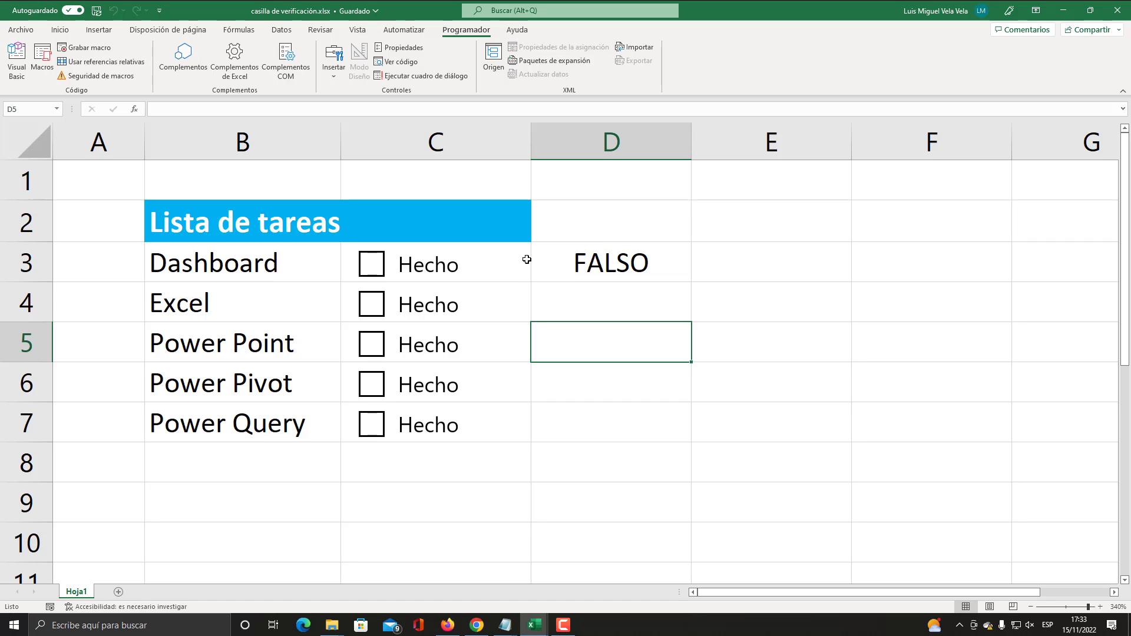
Overwrite cell D3 with the test text 'xcvzxcv', then 'asdf'.
{"action": "left_click_drag", "start_coordinate": [526, 259], "coordinate": [522, 365]}
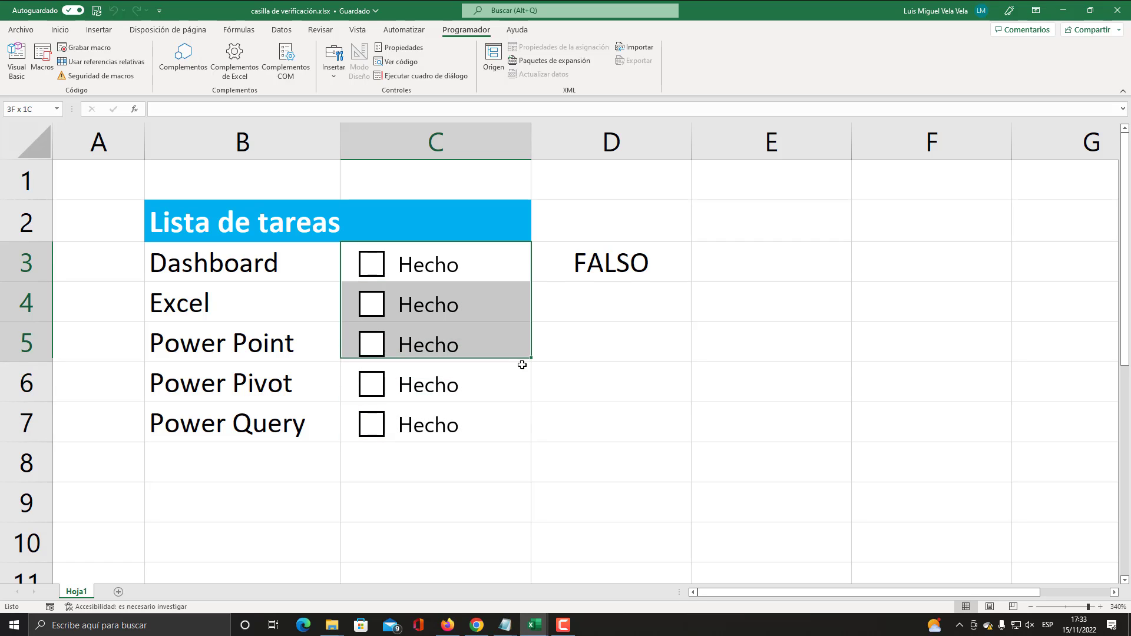
{"action": "left_click_drag", "start_coordinate": [522, 364], "coordinate": [504, 415]}
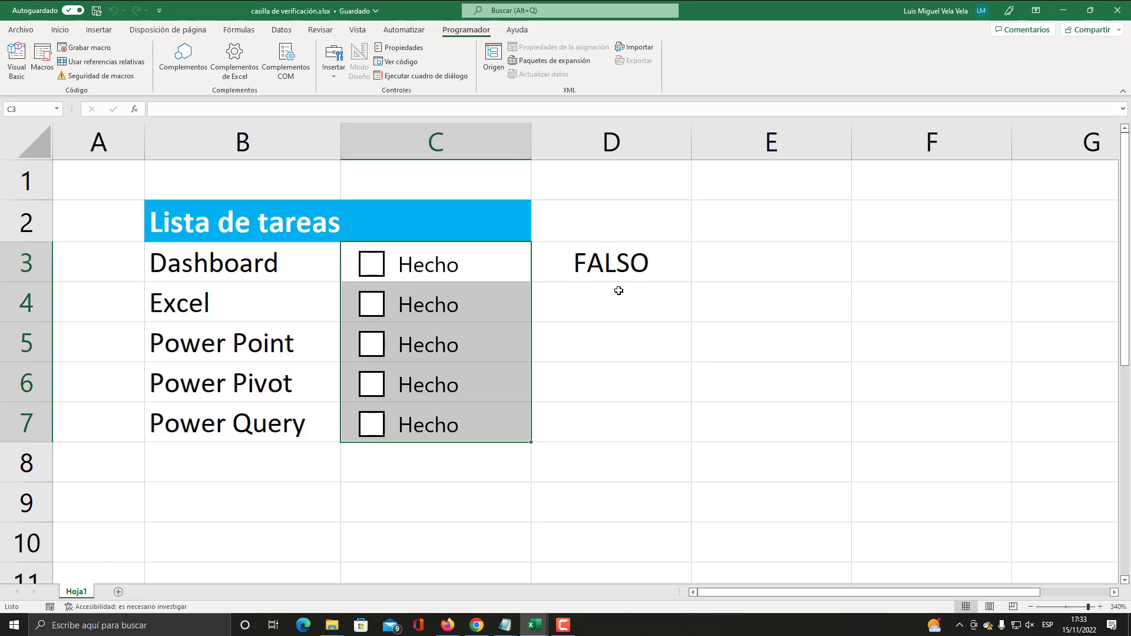
{"action": "left_click", "coordinate": [613, 260]}
{"action": "type", "text": "xcvzxcv"}
{"action": "left_click", "coordinate": [626, 326]}
{"action": "key", "text": "Up"}
{"action": "key", "text": "Up"}
{"action": "type", "text": "asdf"}
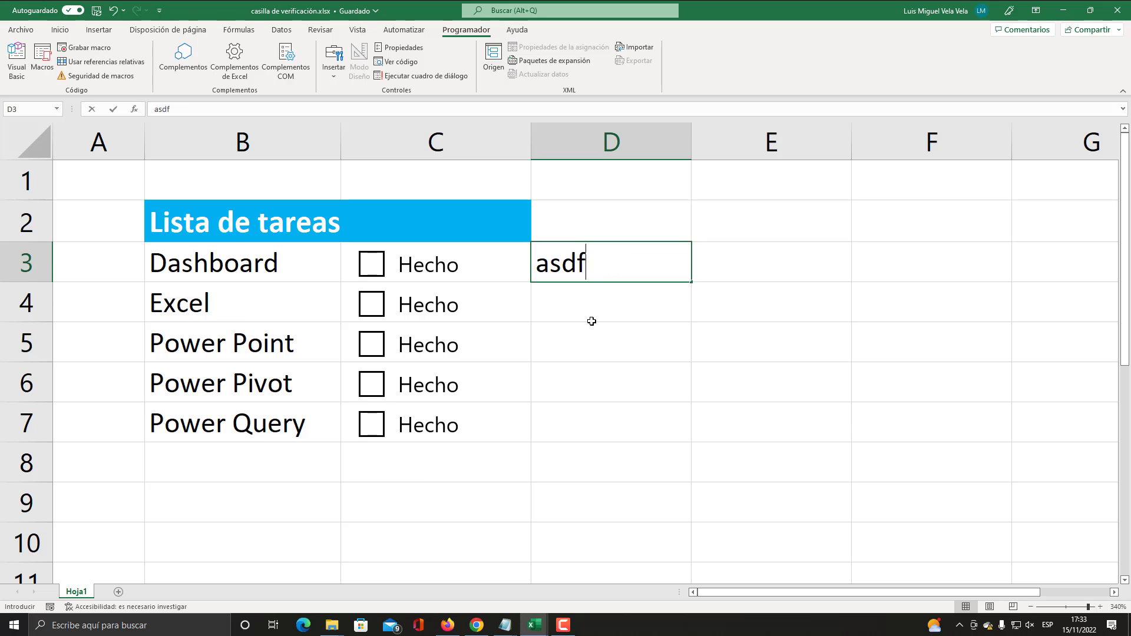
{"action": "key", "text": "Return"}
Tick Dashboard, enter 'sdf' in D3, then delete D3's contents.
{"action": "left_click", "coordinate": [527, 266]}
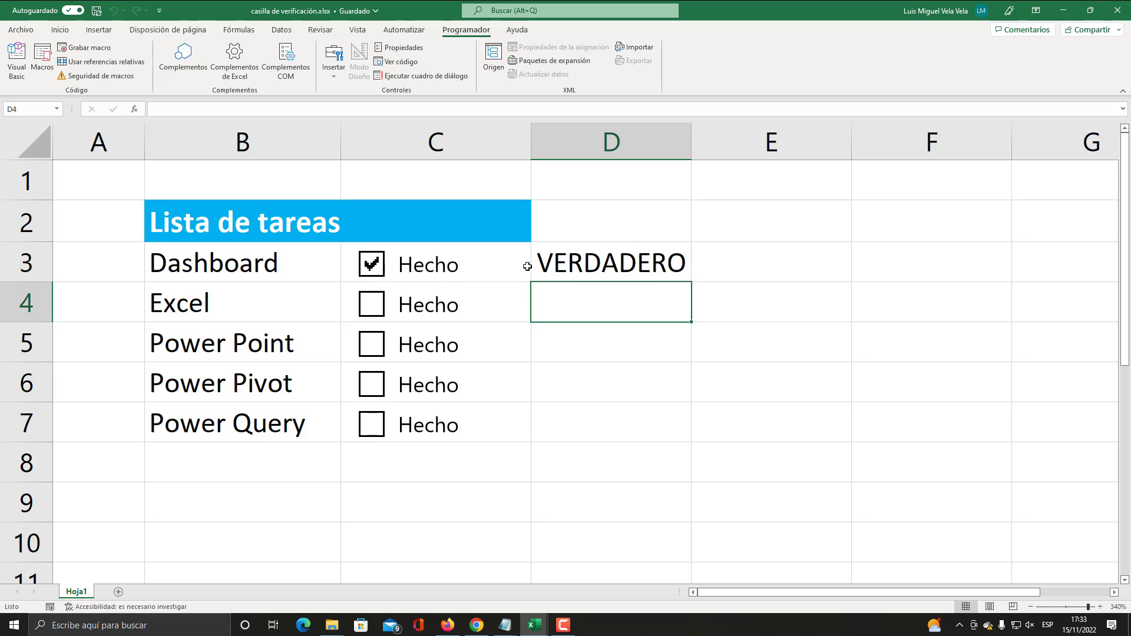
{"action": "left_click", "coordinate": [547, 275]}
{"action": "type", "text": "sdf"}
{"action": "left_click", "coordinate": [541, 345]}
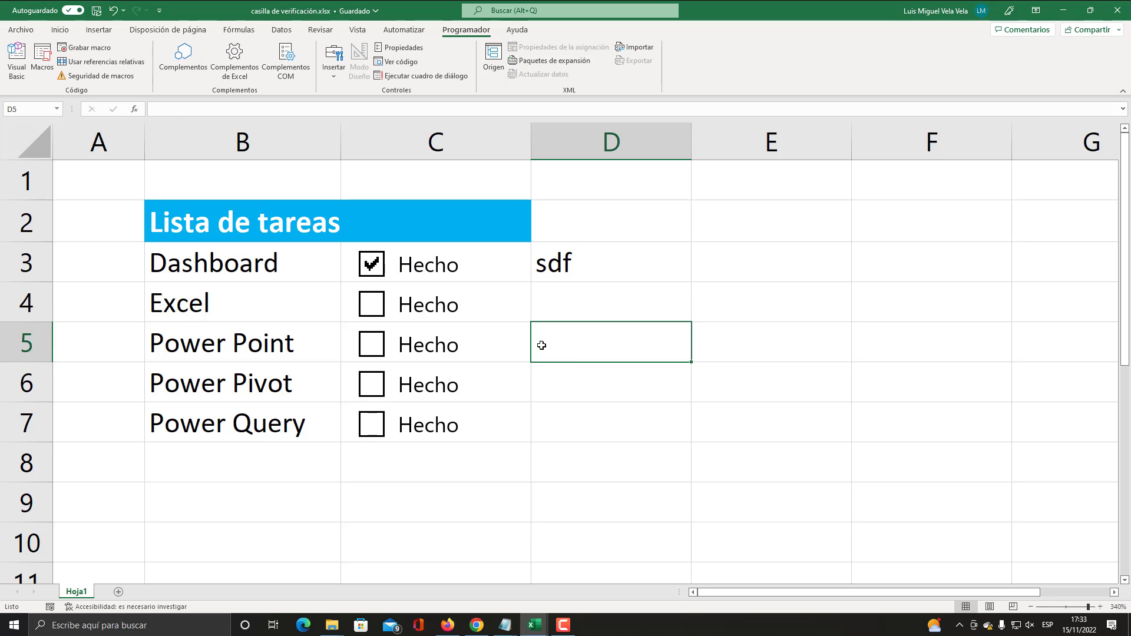
{"action": "left_click", "coordinate": [592, 271]}
{"action": "key", "text": "Delete"}
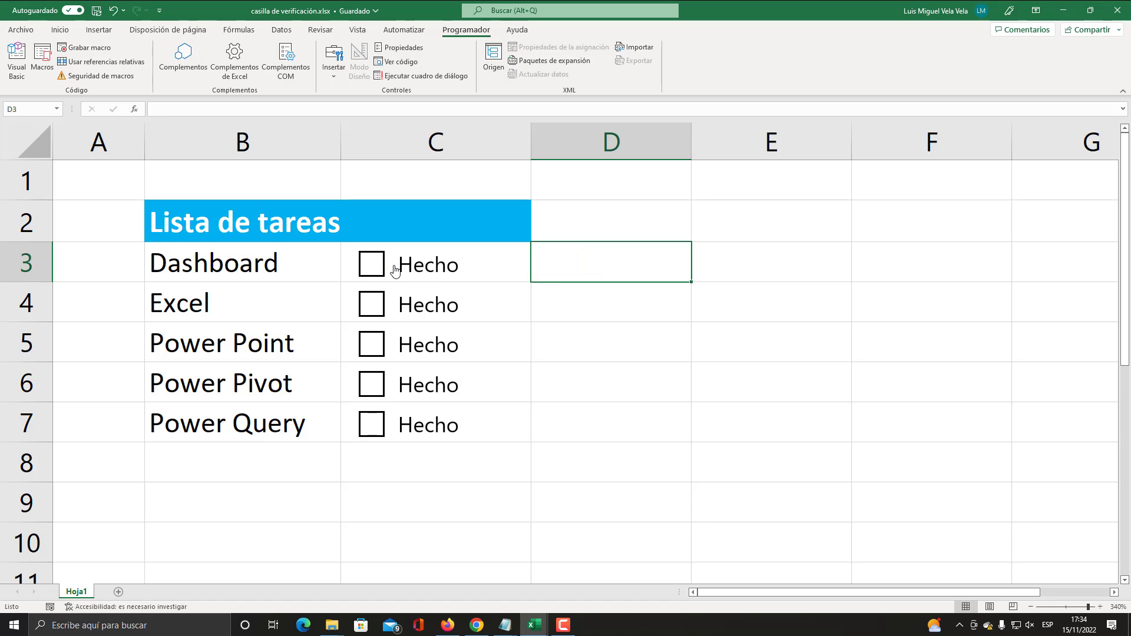
Set the Dashboard checkbox's Formato de control cell link to C3, removing the $ locks.
{"action": "right_click", "coordinate": [380, 272]}
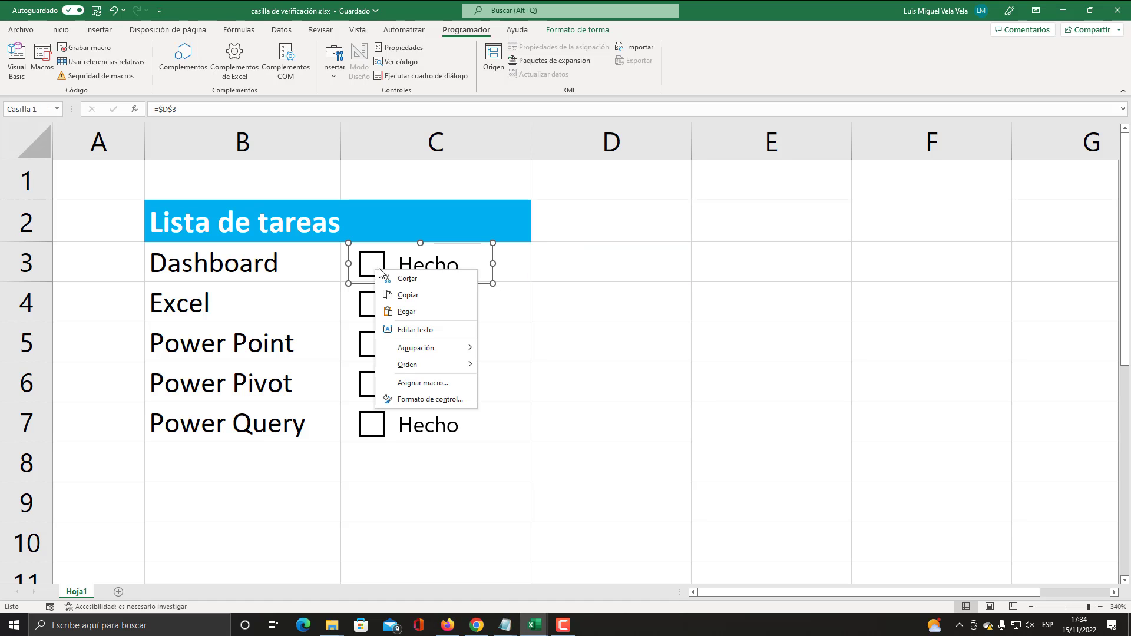
{"action": "left_click", "coordinate": [430, 400]}
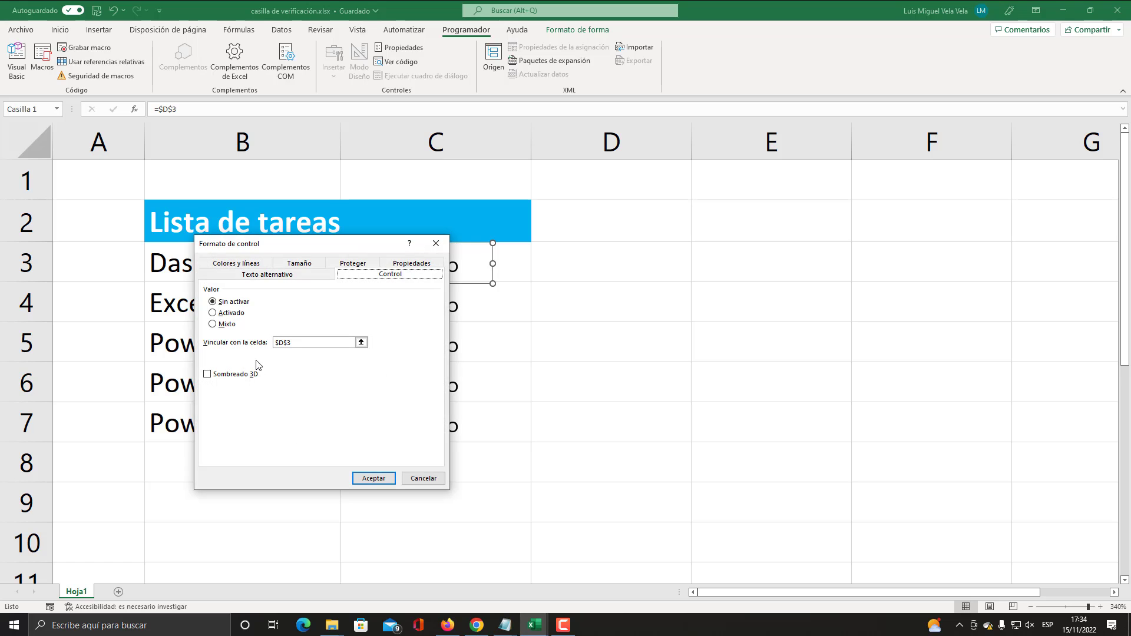
{"action": "left_click", "coordinate": [301, 343]}
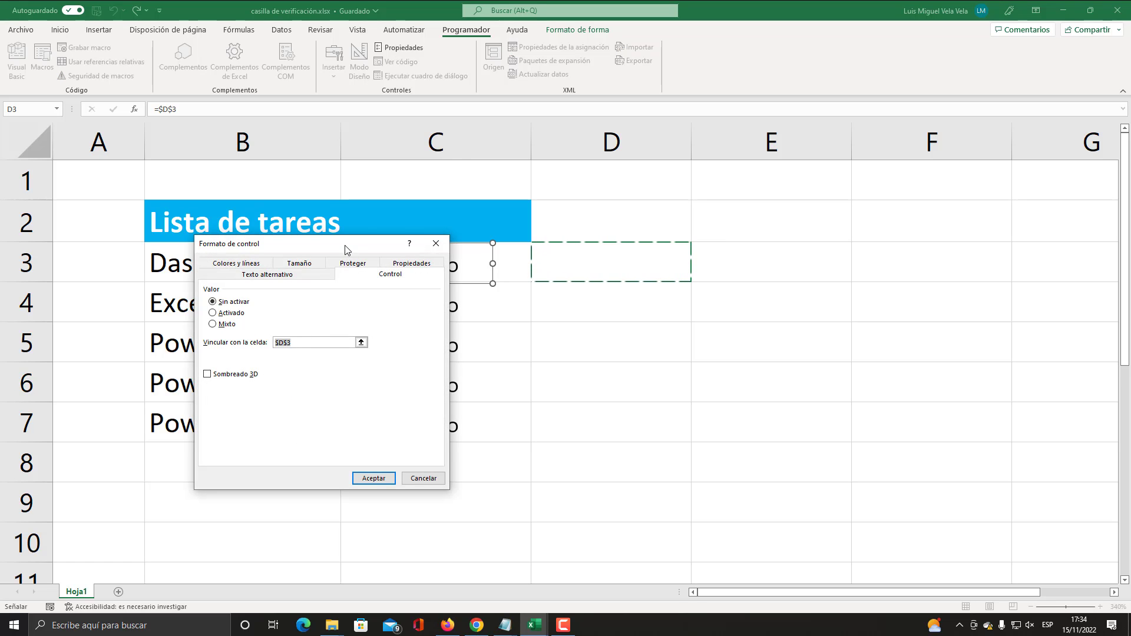
{"action": "left_click_drag", "start_coordinate": [416, 244], "coordinate": [315, 223]}
{"action": "left_click", "coordinate": [508, 255]}
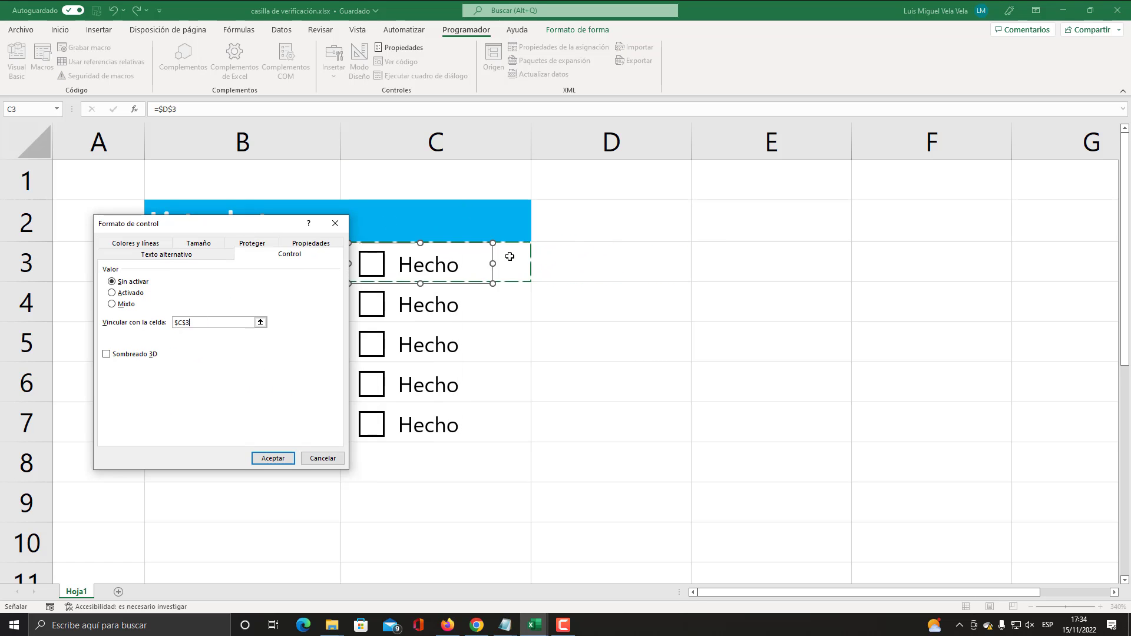
{"action": "left_click_drag", "start_coordinate": [266, 226], "coordinate": [664, 261]}
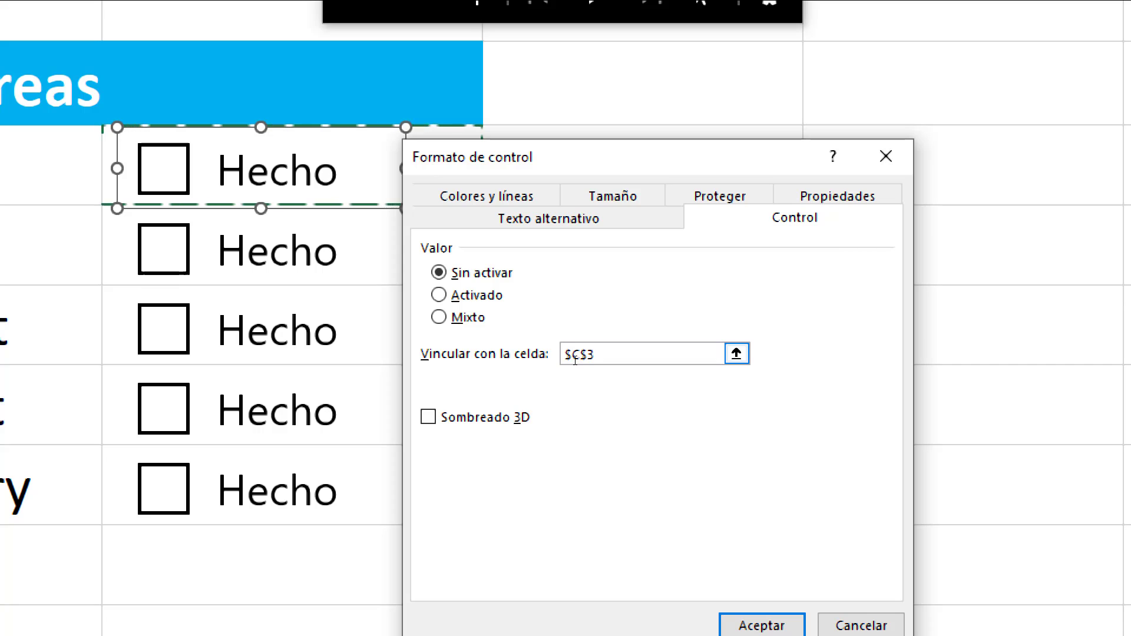
{"action": "key", "text": "Delete"}
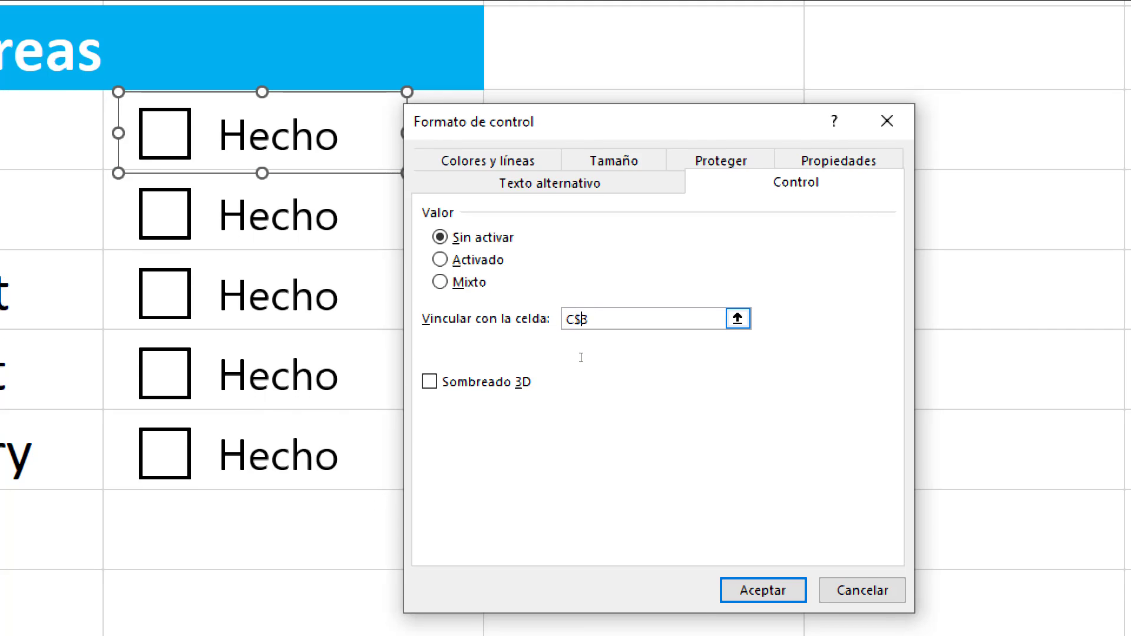
{"action": "key", "text": "Delete"}
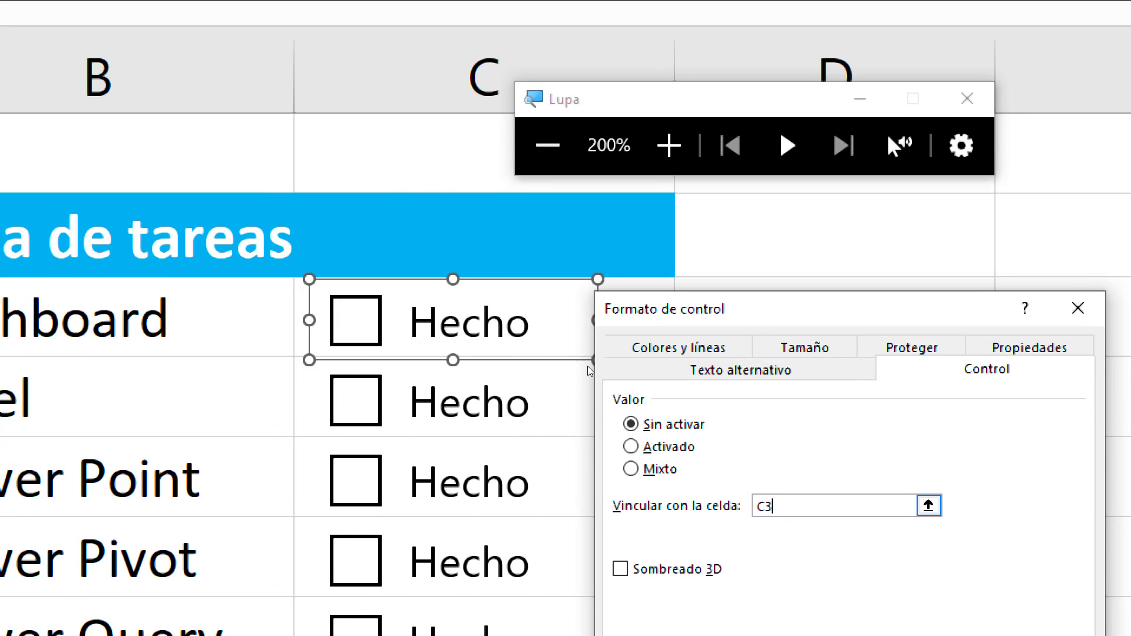
{"action": "key", "text": "super+Escape"}
{"action": "left_click", "coordinate": [669, 491]}
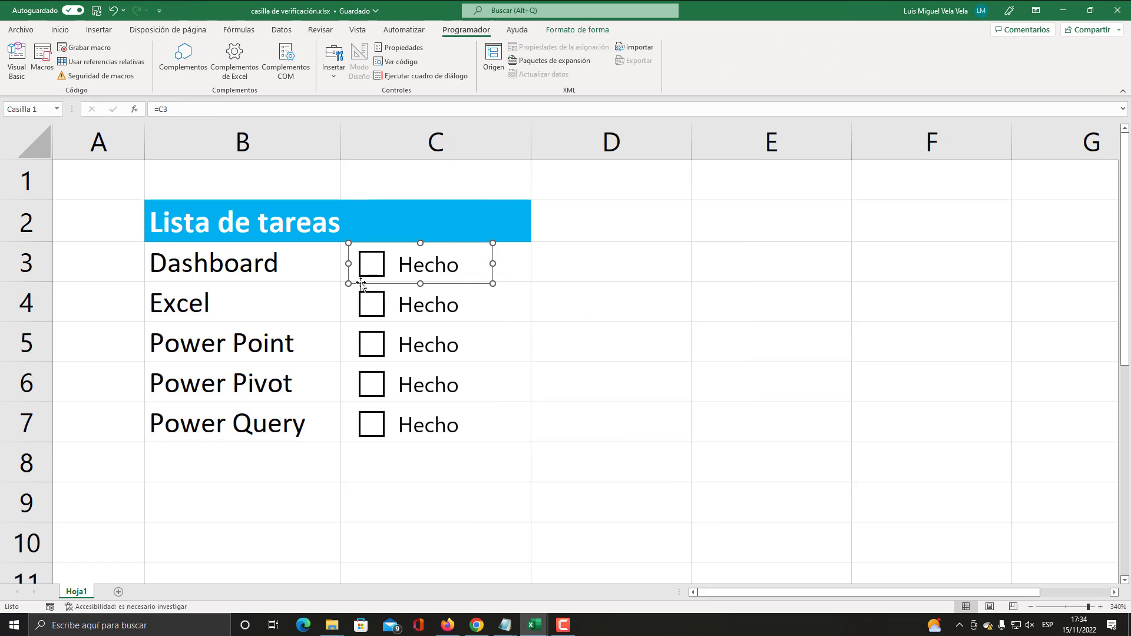
Toggle the Dashboard checkbox repeatedly to confirm C3 switches between VERDADERO and FALSO.
{"action": "left_click", "coordinate": [635, 317]}
{"action": "left_click", "coordinate": [372, 266]}
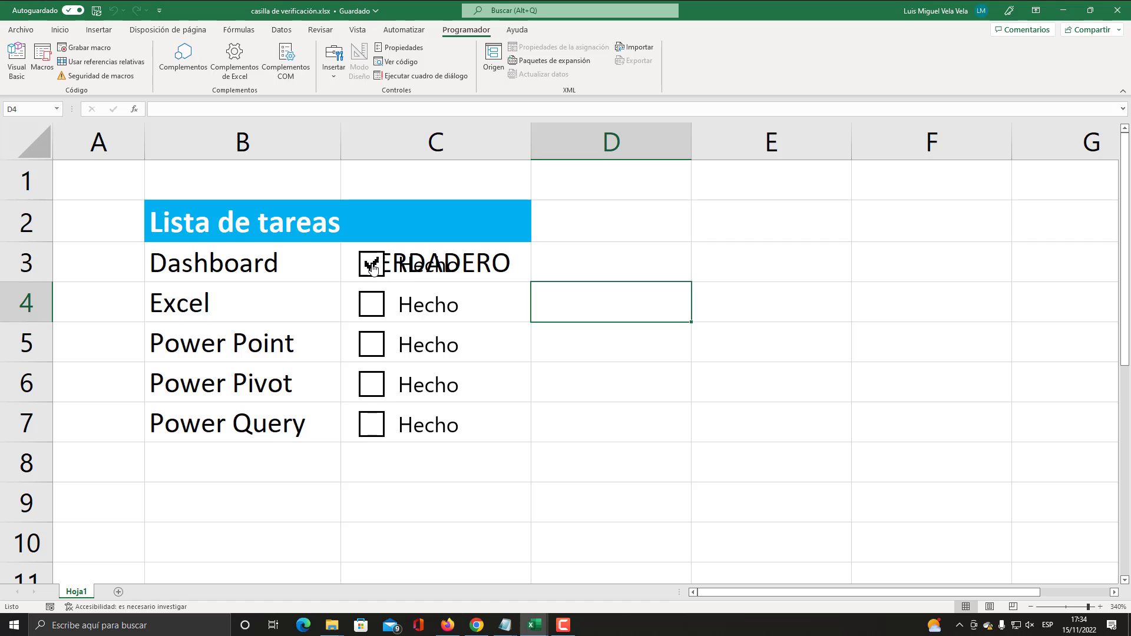
{"action": "left_click", "coordinate": [372, 266]}
{"action": "left_click", "coordinate": [371, 267]}
{"action": "left_click", "coordinate": [372, 267]}
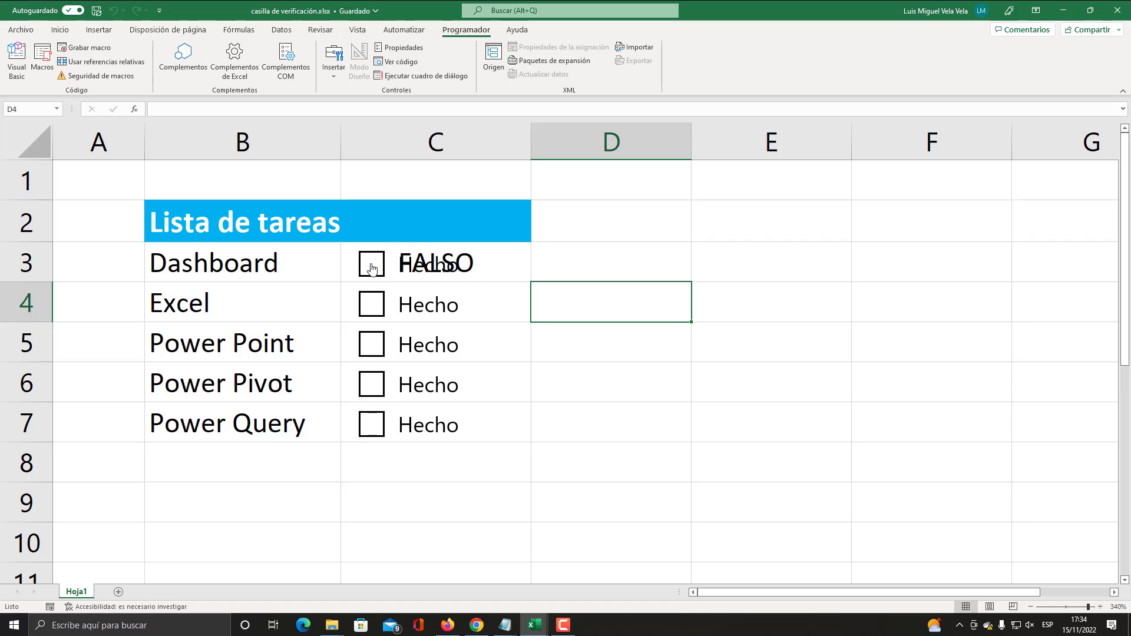
{"action": "left_click", "coordinate": [372, 266]}
{"action": "left_click", "coordinate": [372, 267]}
{"action": "left_click", "coordinate": [371, 268]}
{"action": "left_click", "coordinate": [371, 269]}
{"action": "left_click", "coordinate": [372, 268]}
{"action": "left_click", "coordinate": [371, 269]}
{"action": "left_click", "coordinate": [613, 252]}
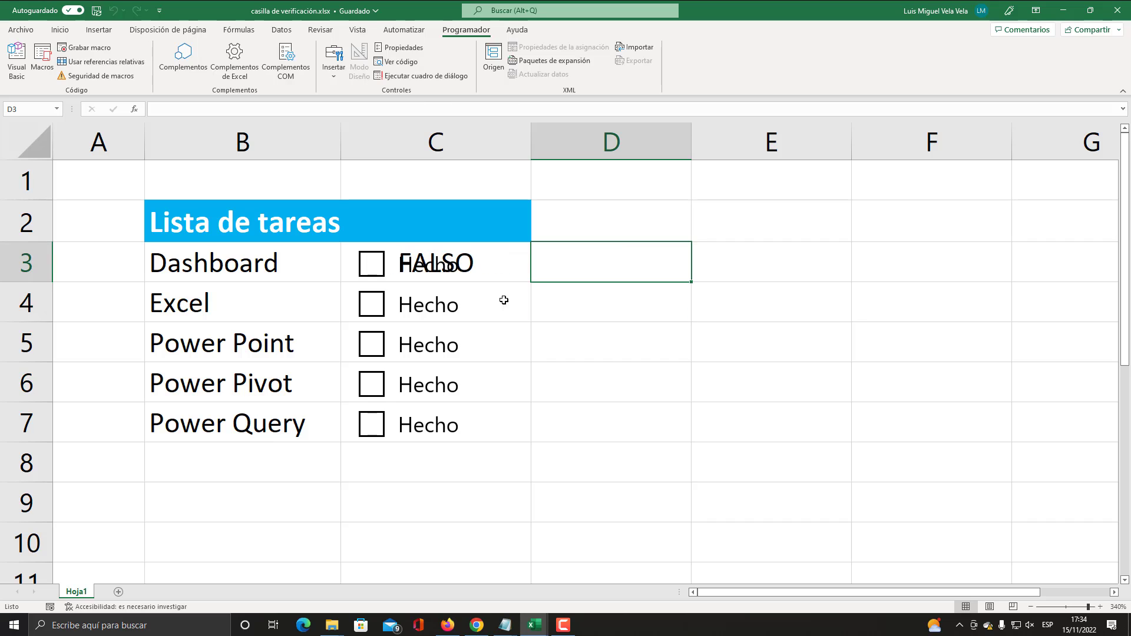
Link the Excel checkbox to C4 and the Power Point checkbox to C5.
{"action": "right_click", "coordinate": [382, 307]}
{"action": "left_click", "coordinate": [429, 434]}
{"action": "type", "text": "c4"}
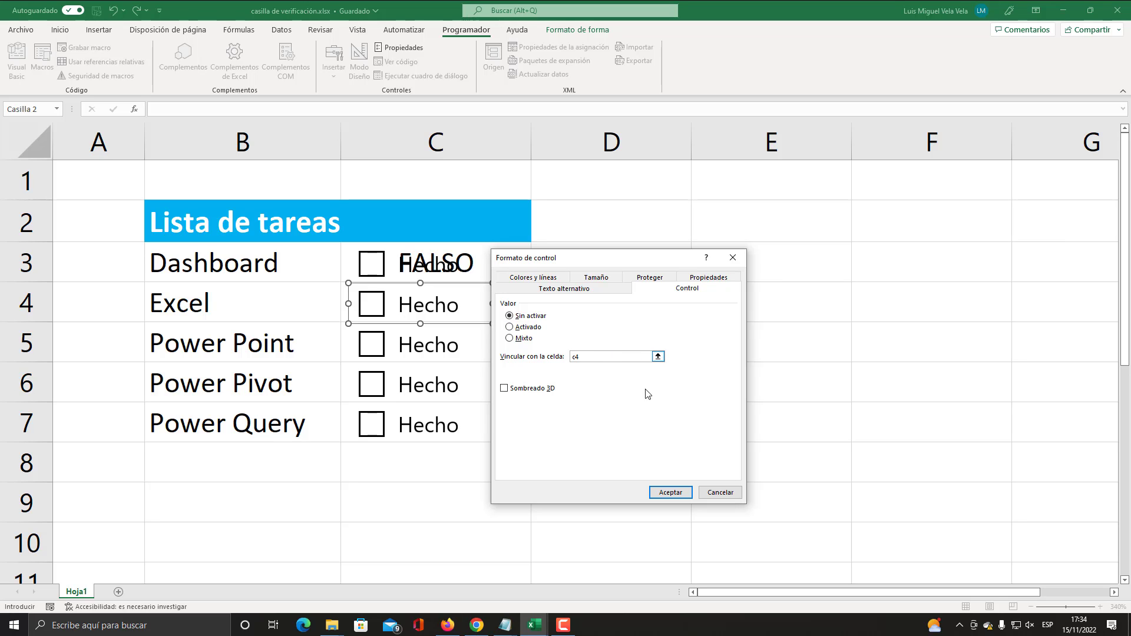
{"action": "left_click", "coordinate": [670, 492]}
{"action": "right_click", "coordinate": [375, 342]}
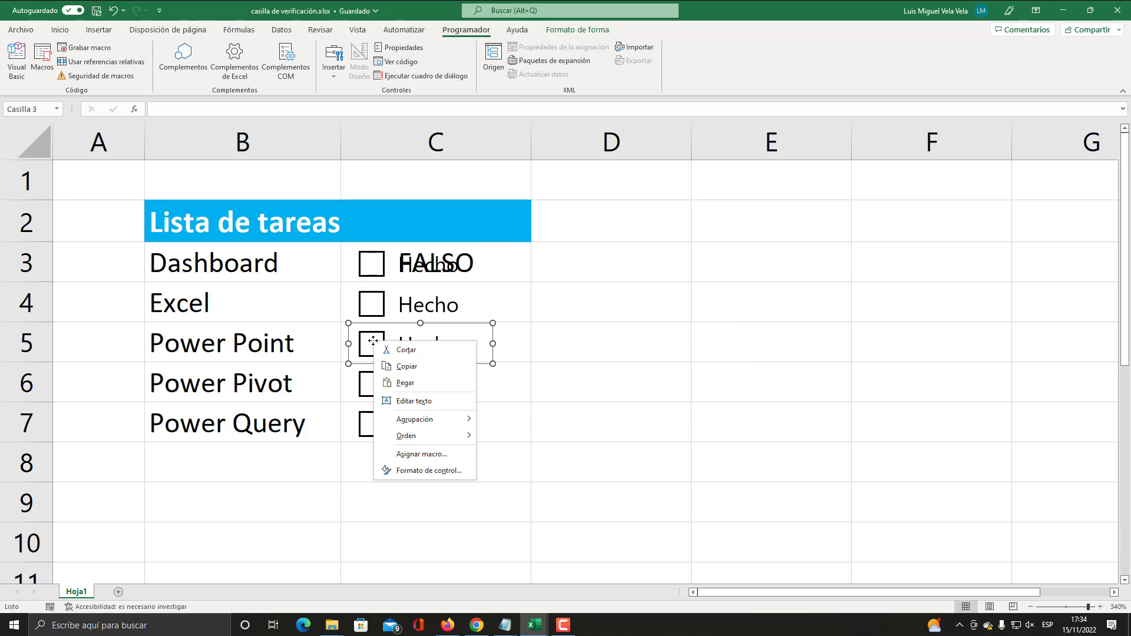
{"action": "left_click", "coordinate": [416, 470]}
{"action": "type", "text": "c5"}
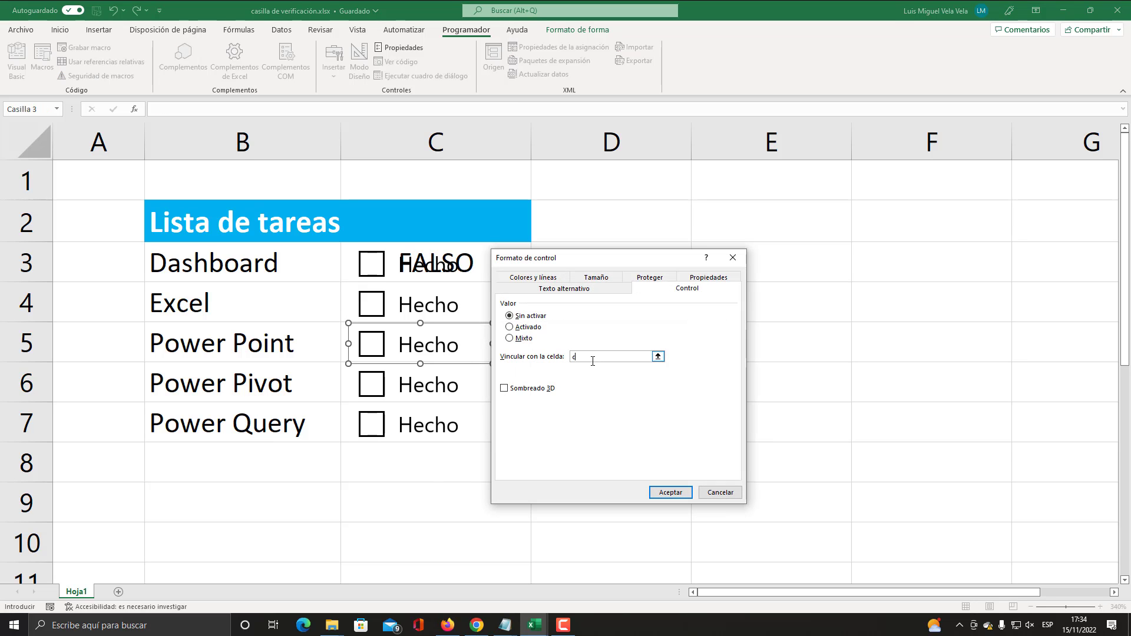
{"action": "left_click", "coordinate": [670, 492]}
Link the Power Pivot checkbox to C6 and the Power Query checkbox to C7.
{"action": "right_click", "coordinate": [371, 385]}
{"action": "left_click", "coordinate": [427, 515]}
{"action": "type", "text": "c"}
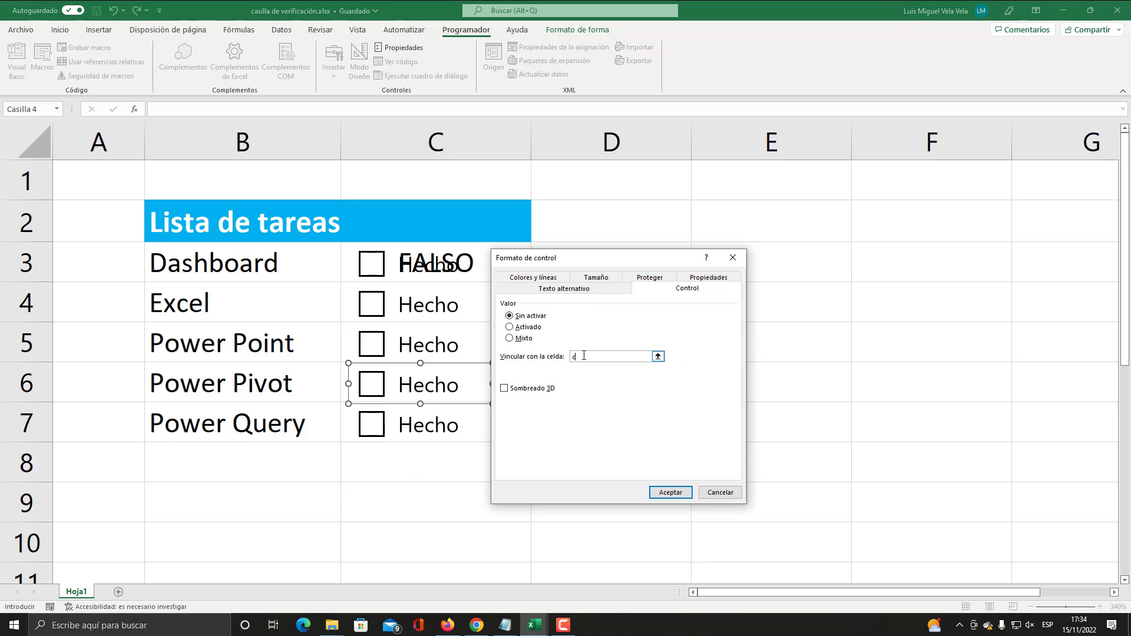
{"action": "type", "text": "6"}
{"action": "left_click", "coordinate": [670, 492]}
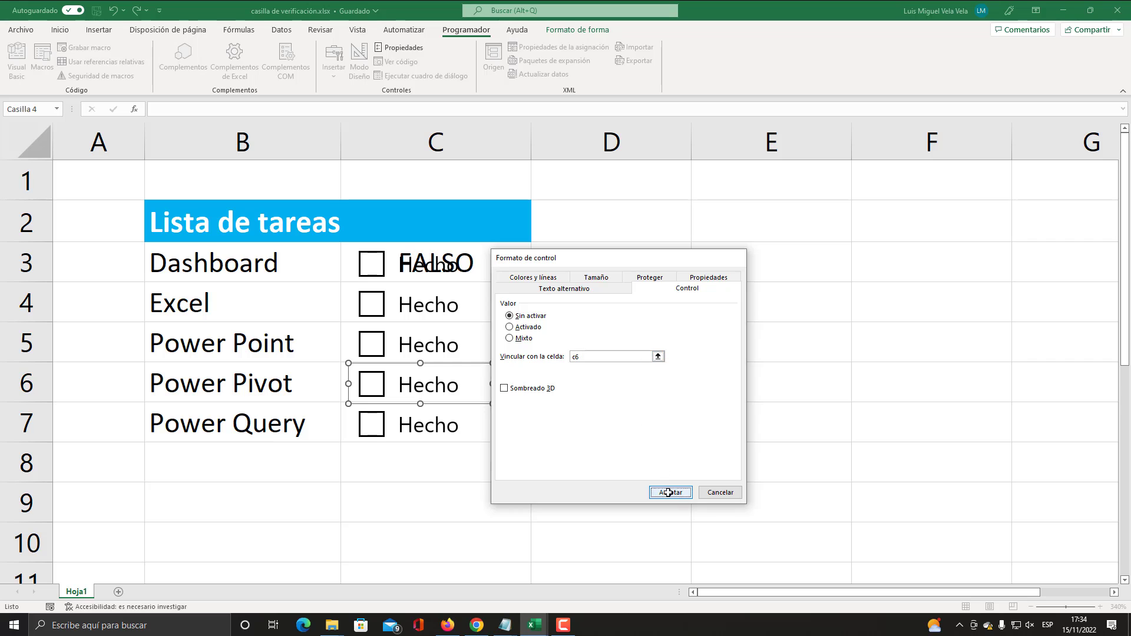
{"action": "right_click", "coordinate": [370, 430]}
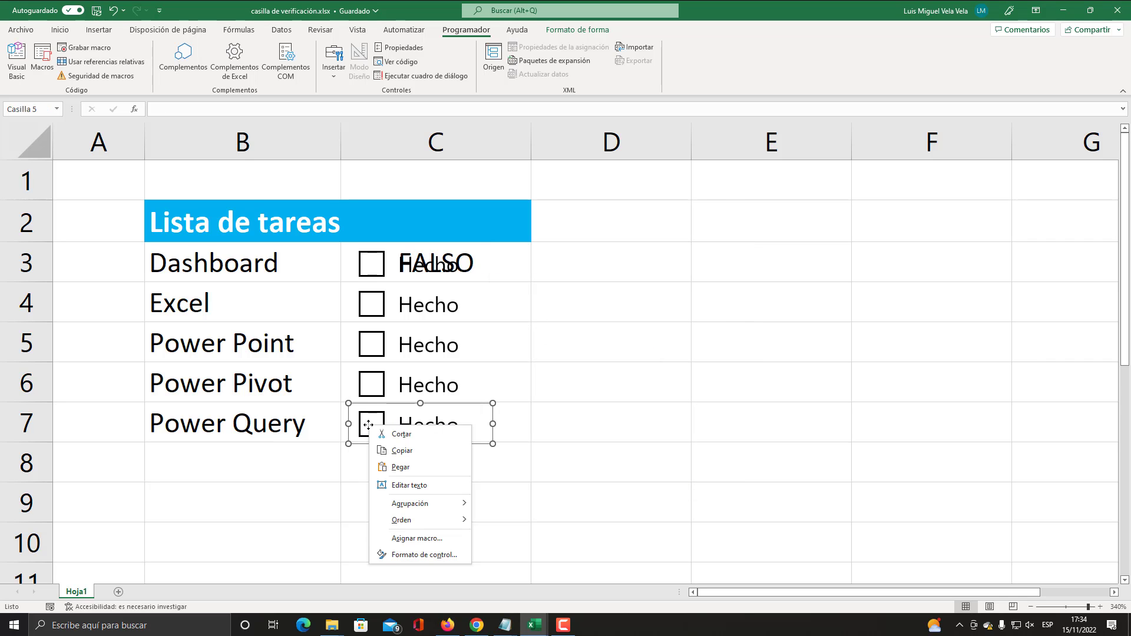
{"action": "left_click", "coordinate": [433, 551]}
{"action": "left_click", "coordinate": [588, 356]}
{"action": "type", "text": "c7"}
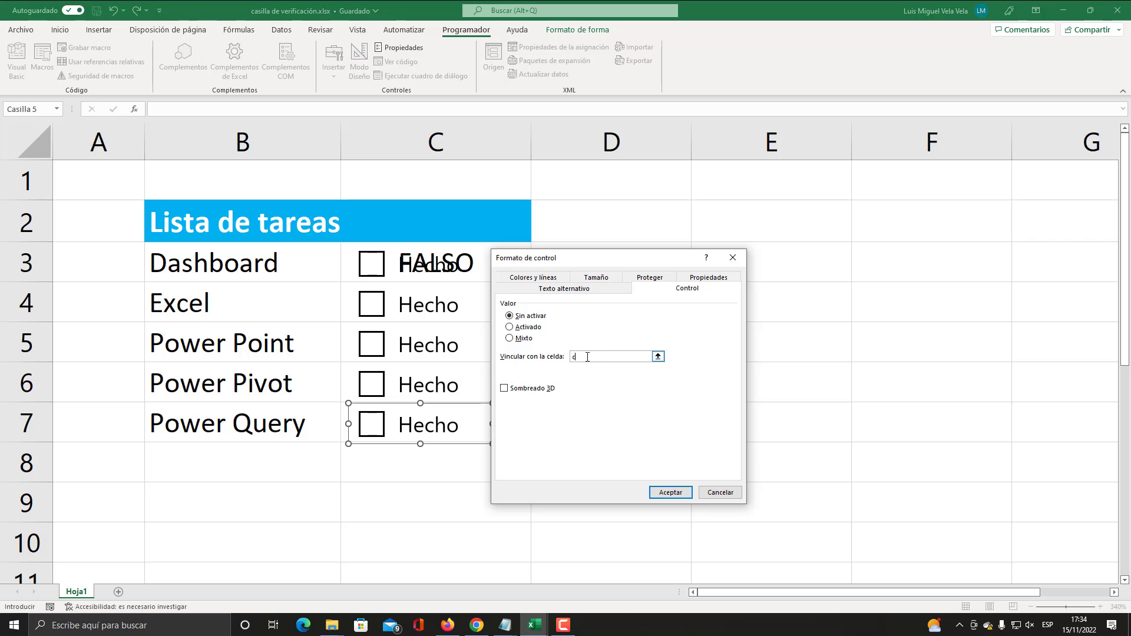
{"action": "left_click", "coordinate": [669, 491]}
Tick all five checkboxes from Power Query up to Dashboard, then untick each one again.
{"action": "left_click", "coordinate": [707, 433]}
{"action": "left_click", "coordinate": [373, 427]}
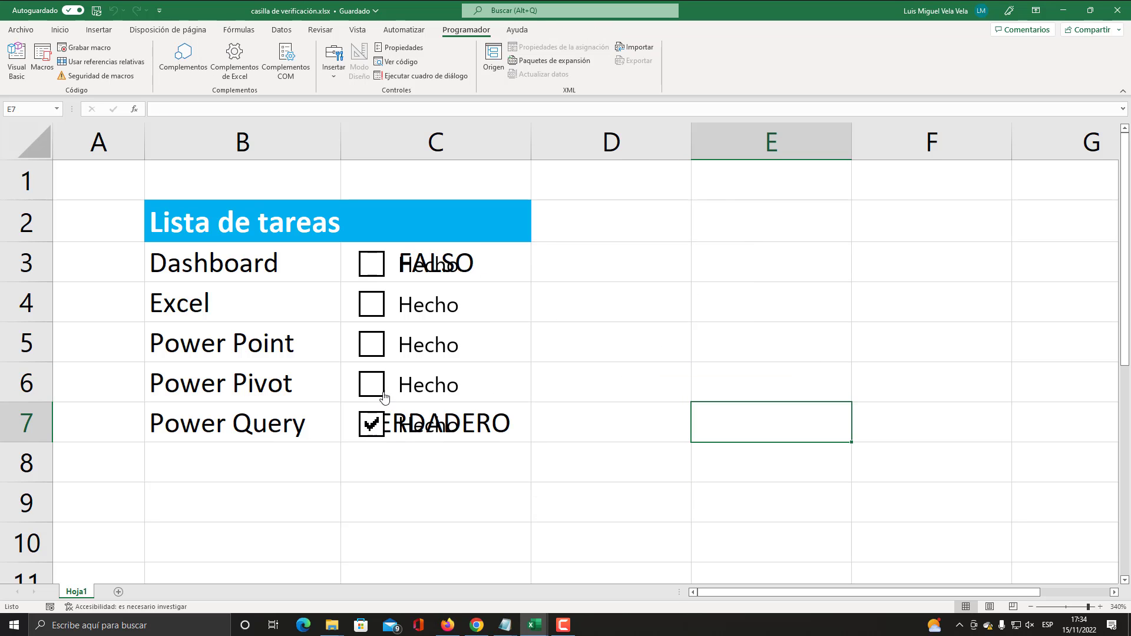
{"action": "left_click", "coordinate": [380, 389]}
{"action": "left_click", "coordinate": [376, 347]}
{"action": "left_click", "coordinate": [378, 309]}
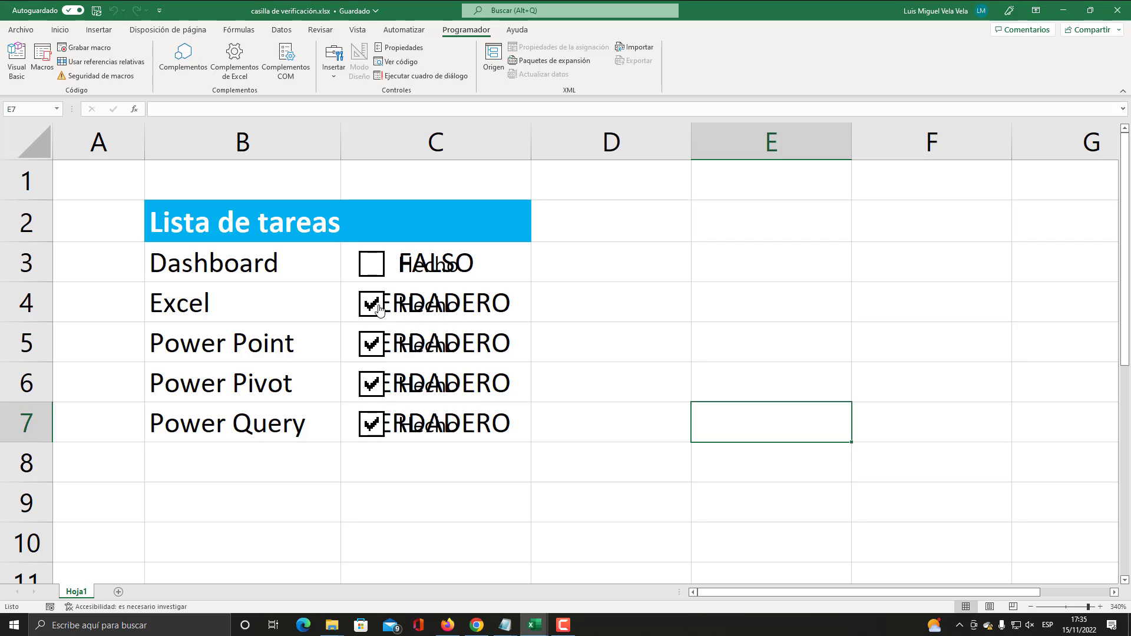
{"action": "left_click", "coordinate": [371, 263]}
{"action": "left_click", "coordinate": [371, 264]}
{"action": "left_click", "coordinate": [372, 304]}
{"action": "left_click", "coordinate": [371, 344]}
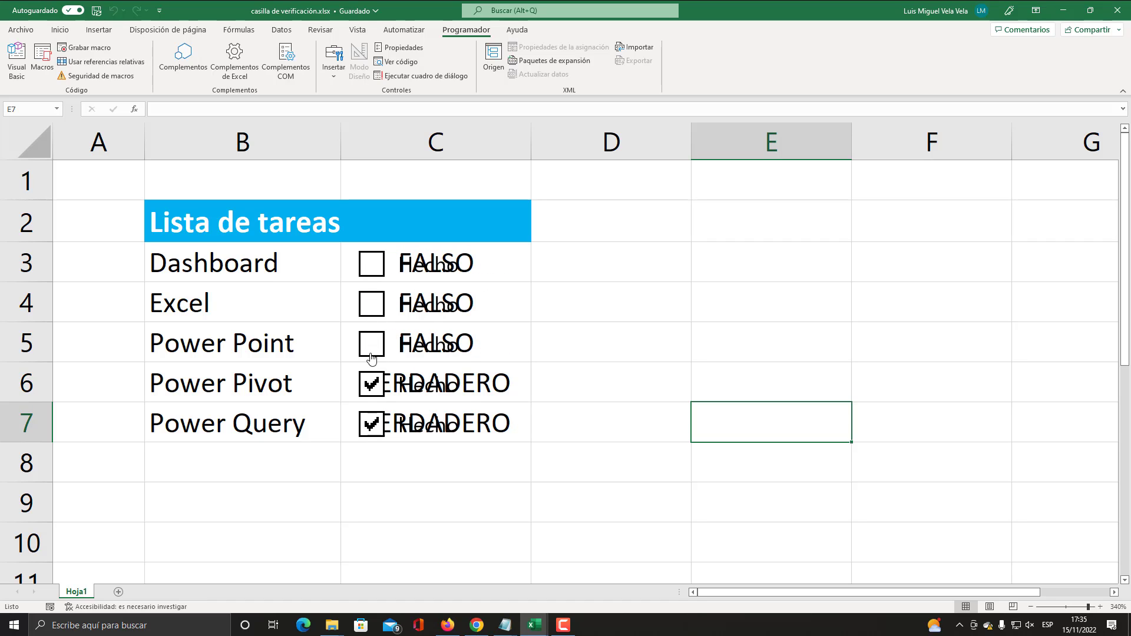
{"action": "left_click", "coordinate": [375, 386]}
{"action": "left_click", "coordinate": [376, 423]}
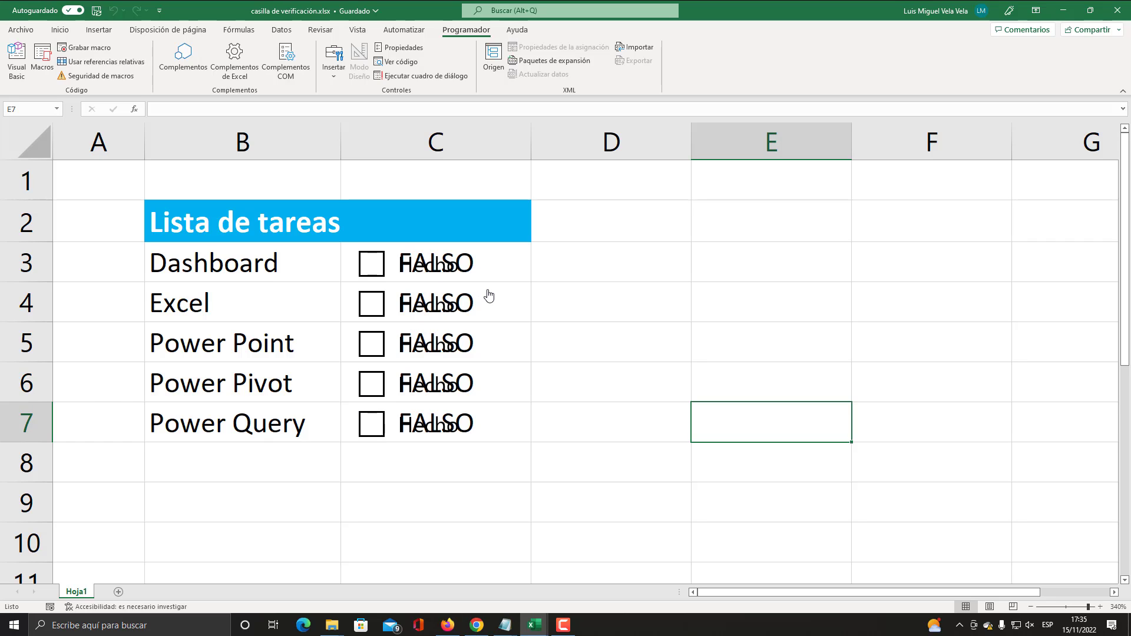
Give the linked cells C3:C7 white font to hide their VERDADERO/FALSO values.
{"action": "left_click", "coordinate": [515, 262]}
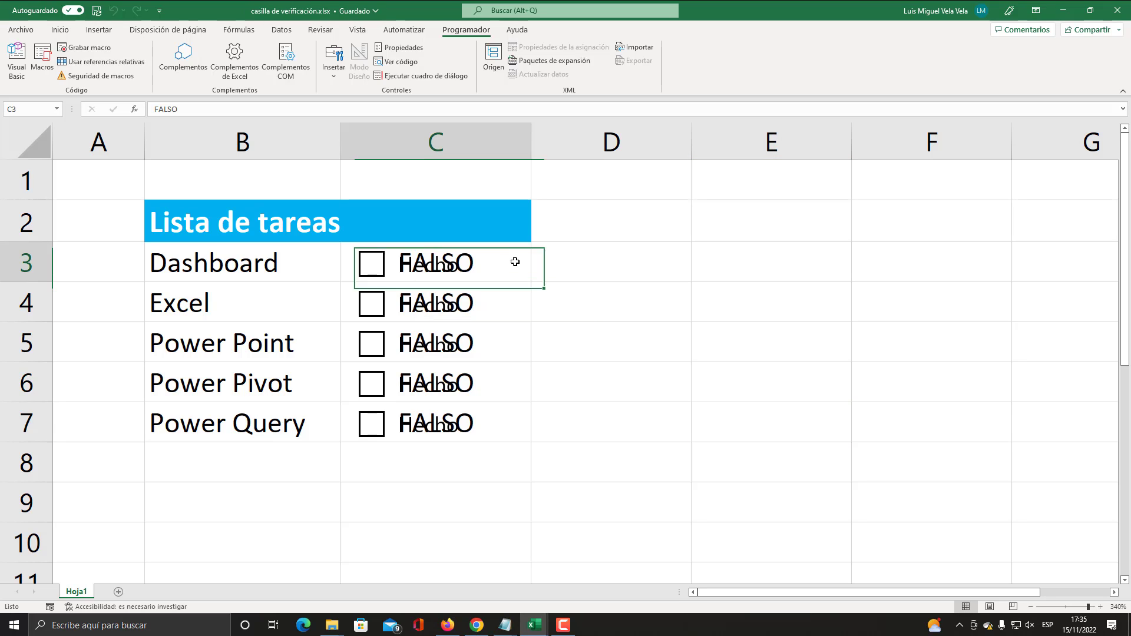
{"action": "left_click_drag", "start_coordinate": [515, 261], "coordinate": [510, 420]}
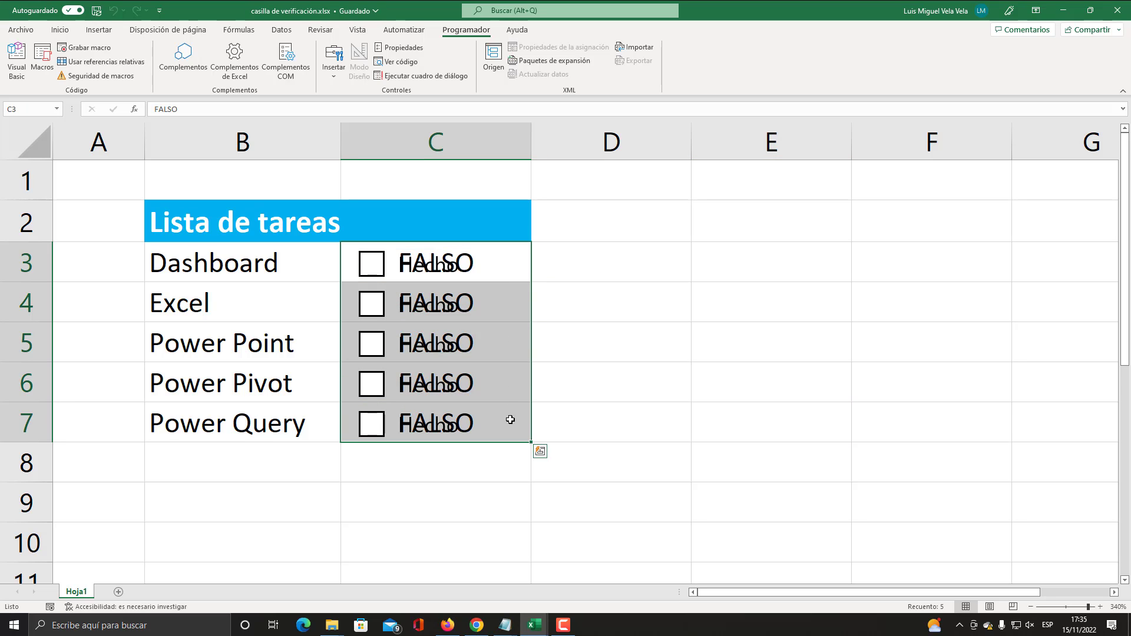
{"action": "left_click", "coordinate": [60, 30]}
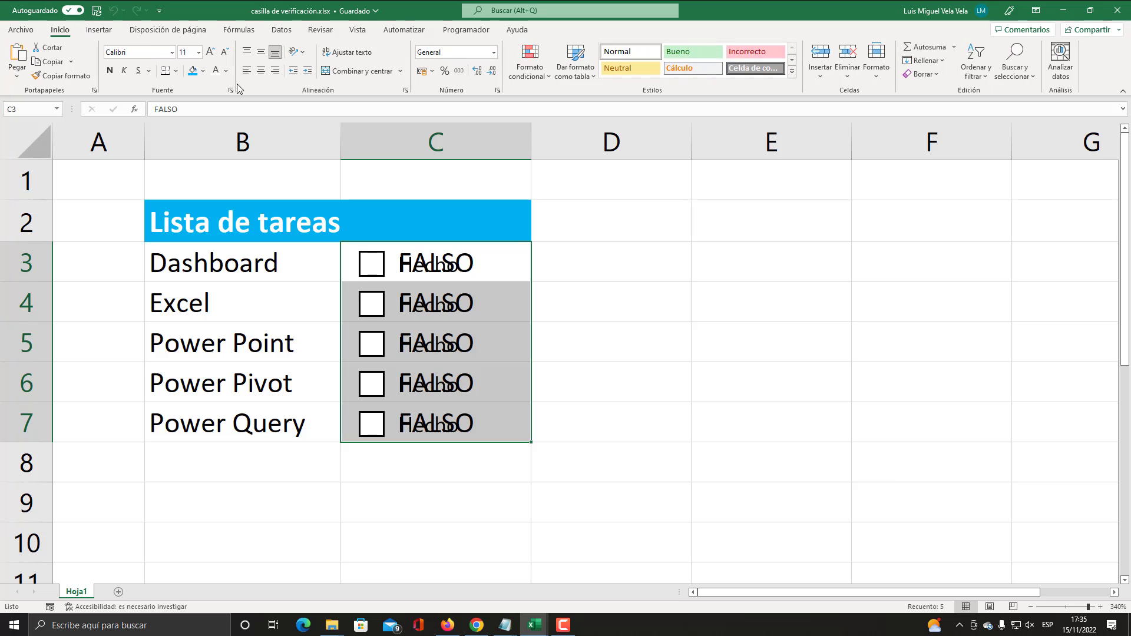
{"action": "left_click", "coordinate": [226, 70]}
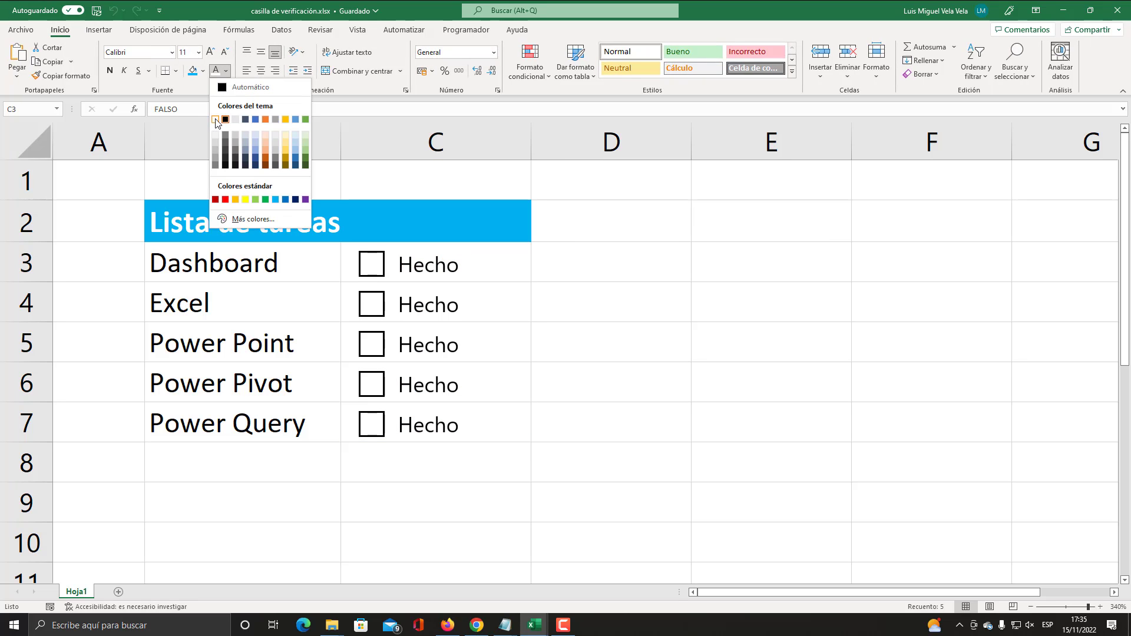
{"action": "key", "text": "super+plus"}
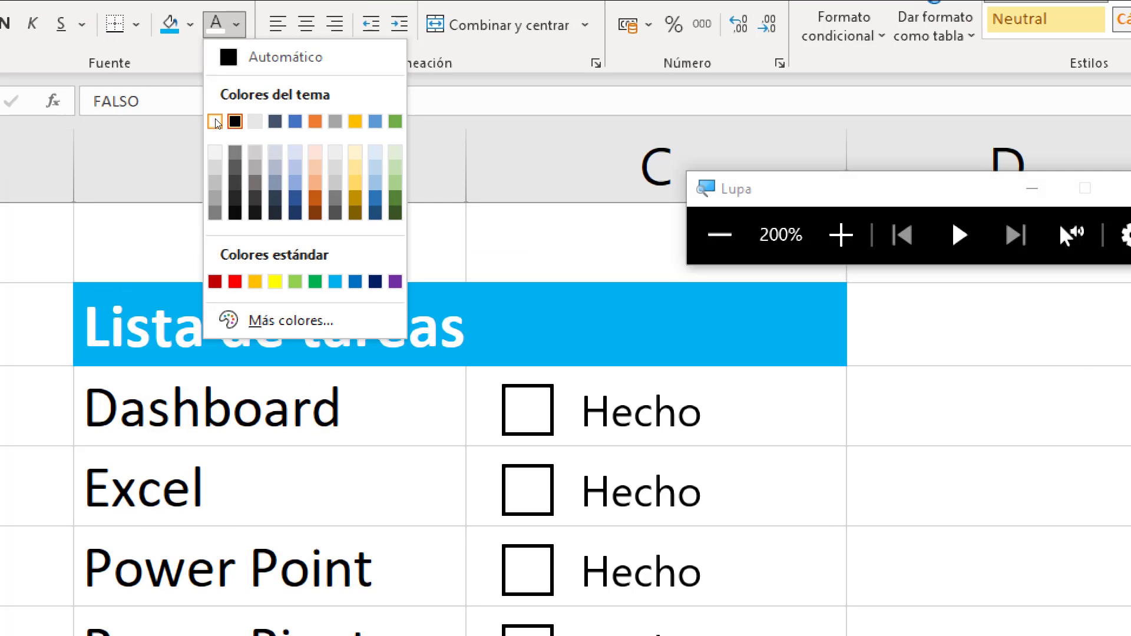
{"action": "left_click", "coordinate": [215, 122]}
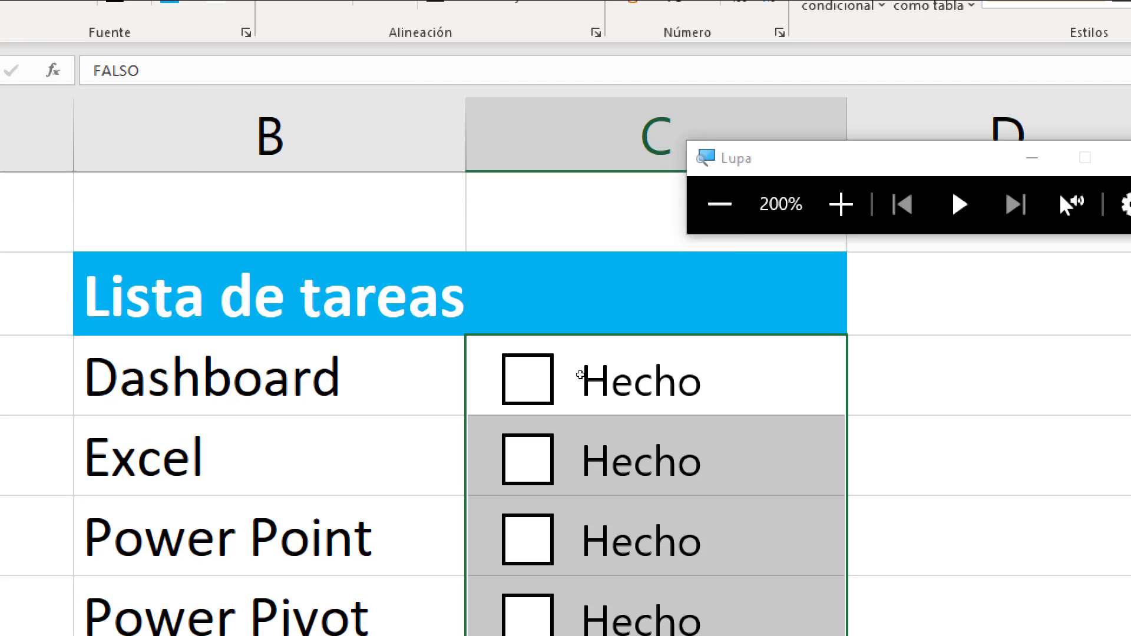
{"action": "key", "text": "super+Escape"}
Tick and untick all five task checkboxes to test them, then select task names B3:B7.
{"action": "left_click", "coordinate": [575, 316]}
{"action": "left_click", "coordinate": [380, 267]}
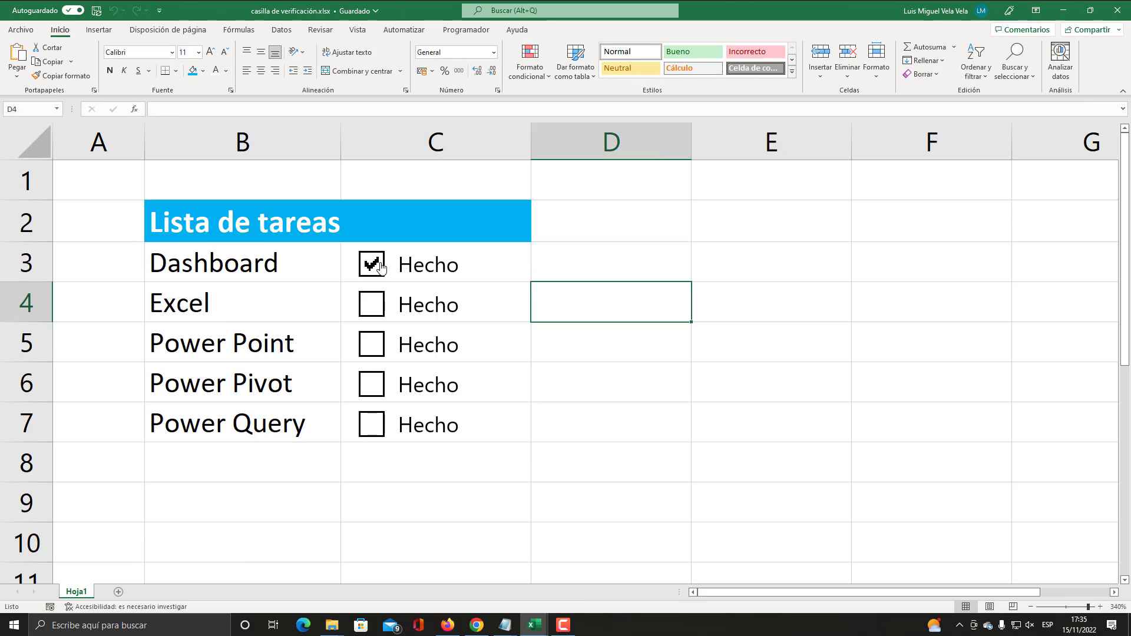
{"action": "left_click", "coordinate": [371, 304]}
{"action": "left_click", "coordinate": [372, 340]}
{"action": "left_click", "coordinate": [372, 383]}
{"action": "left_click", "coordinate": [371, 416]}
{"action": "left_click", "coordinate": [371, 384]}
{"action": "left_click", "coordinate": [371, 344]}
{"action": "left_click", "coordinate": [372, 304]}
{"action": "left_click", "coordinate": [372, 264]}
{"action": "left_click", "coordinate": [371, 423]}
{"action": "left_click", "coordinate": [551, 370]}
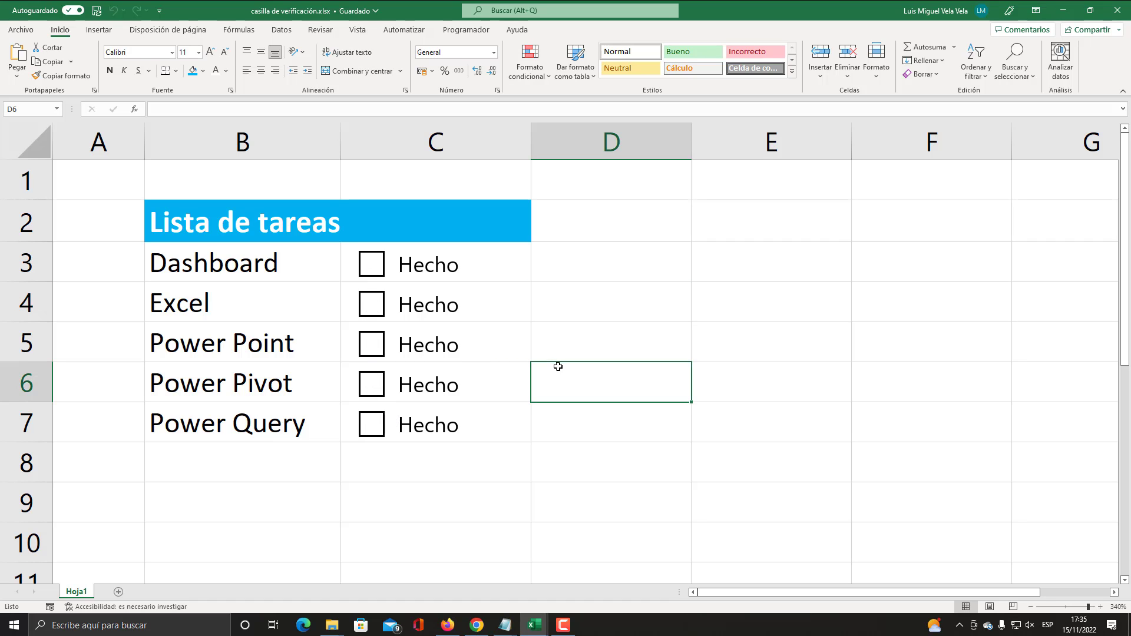
{"action": "left_click_drag", "start_coordinate": [228, 268], "coordinate": [235, 421]}
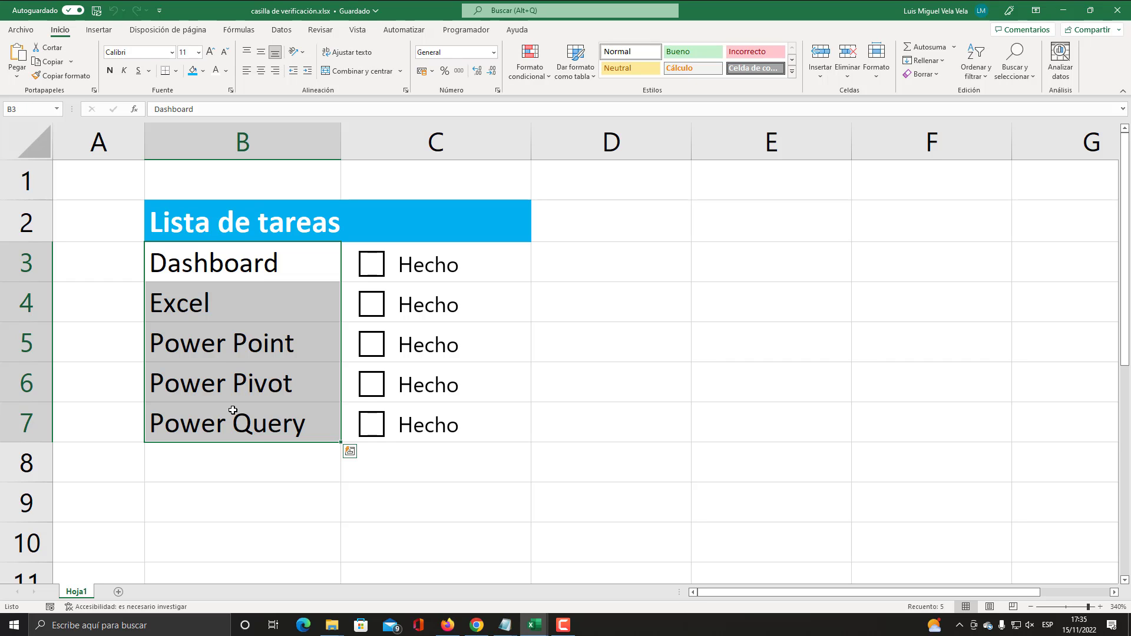
{"action": "left_click", "coordinate": [228, 296]}
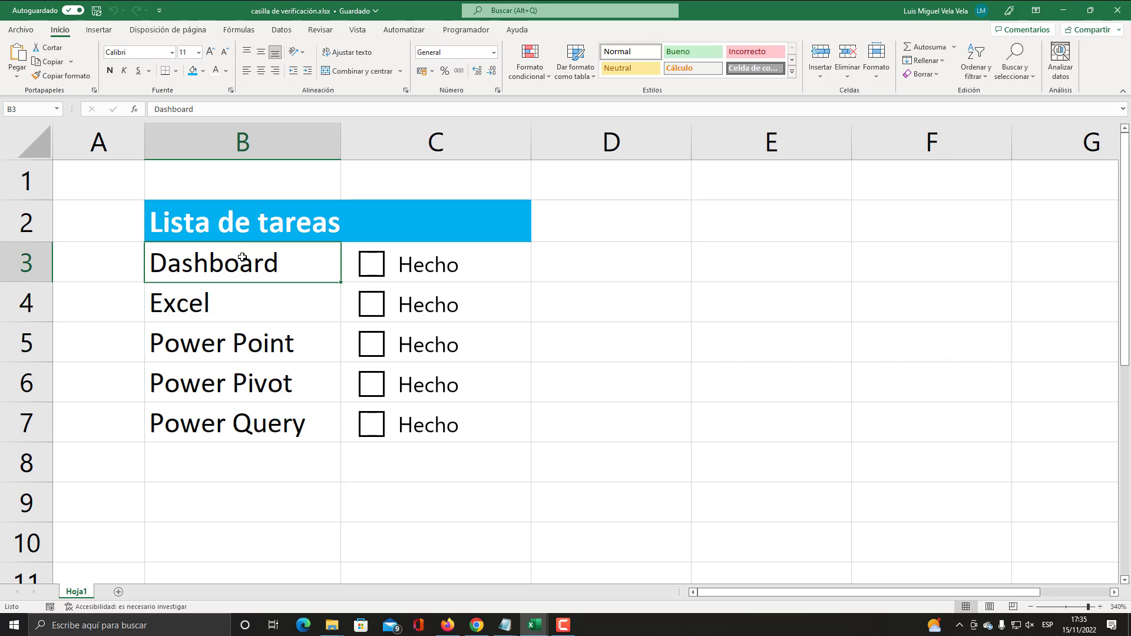
Select the task names B3:B7 and choose Formato condicional > Nueva regla.
{"action": "left_click_drag", "start_coordinate": [242, 270], "coordinate": [244, 408]}
{"action": "left_click", "coordinate": [239, 383]}
{"action": "left_click_drag", "start_coordinate": [227, 262], "coordinate": [238, 419]}
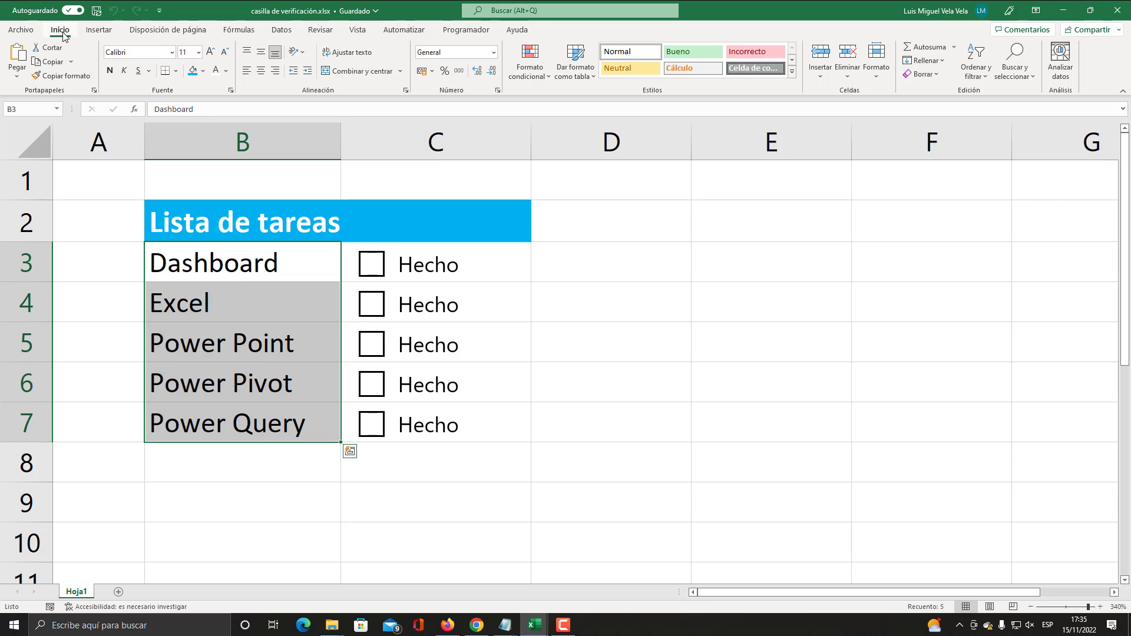
{"action": "key", "text": "super+plus"}
{"action": "left_click", "coordinate": [528, 74]}
{"action": "mouse_move", "coordinate": [618, 265]}
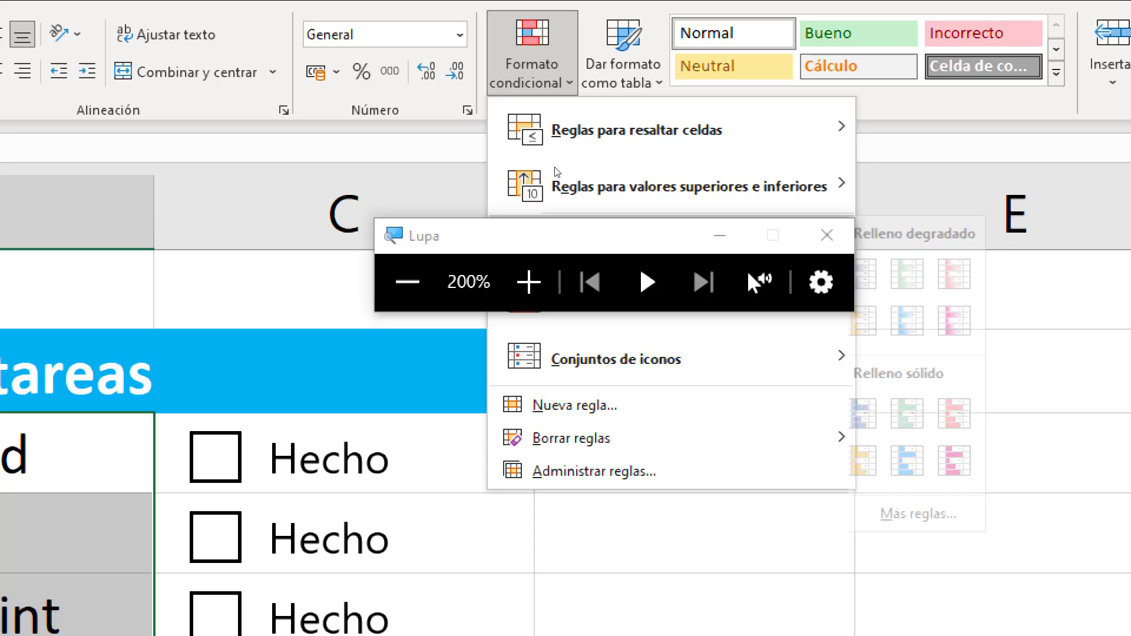
{"action": "left_click", "coordinate": [530, 73]}
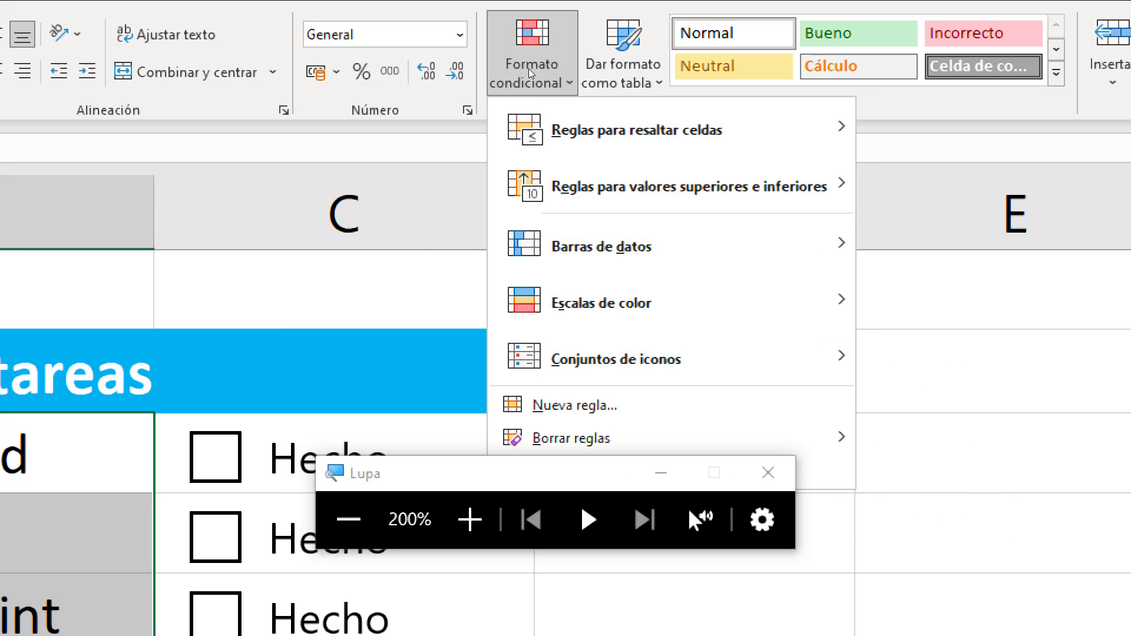
{"action": "key", "text": "super+Escape"}
{"action": "left_click", "coordinate": [560, 237]}
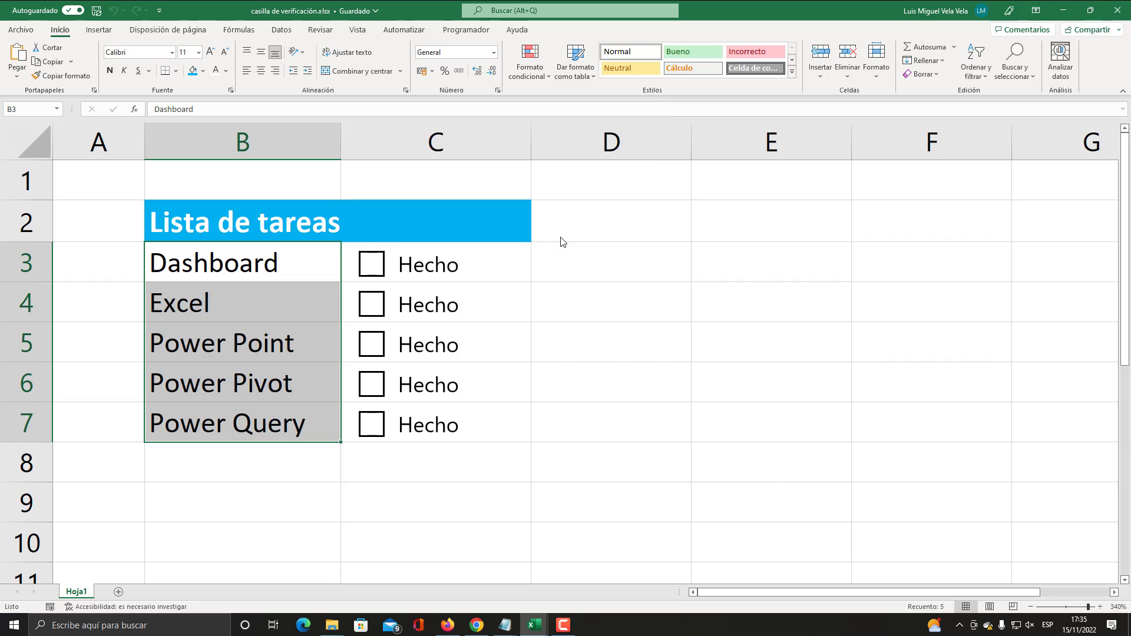
{"action": "left_click_drag", "start_coordinate": [520, 180], "coordinate": [500, 186]}
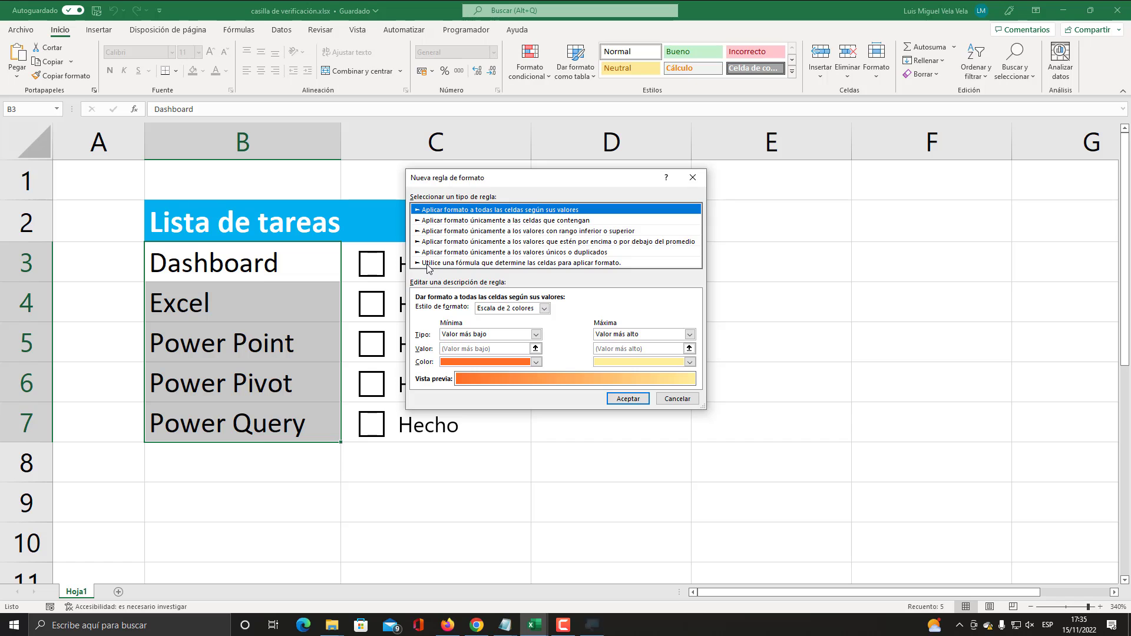
Choose the 'Utilice una fórmula…' rule type and reference cell C3 in its formula box.
{"action": "key", "text": "super+plus"}
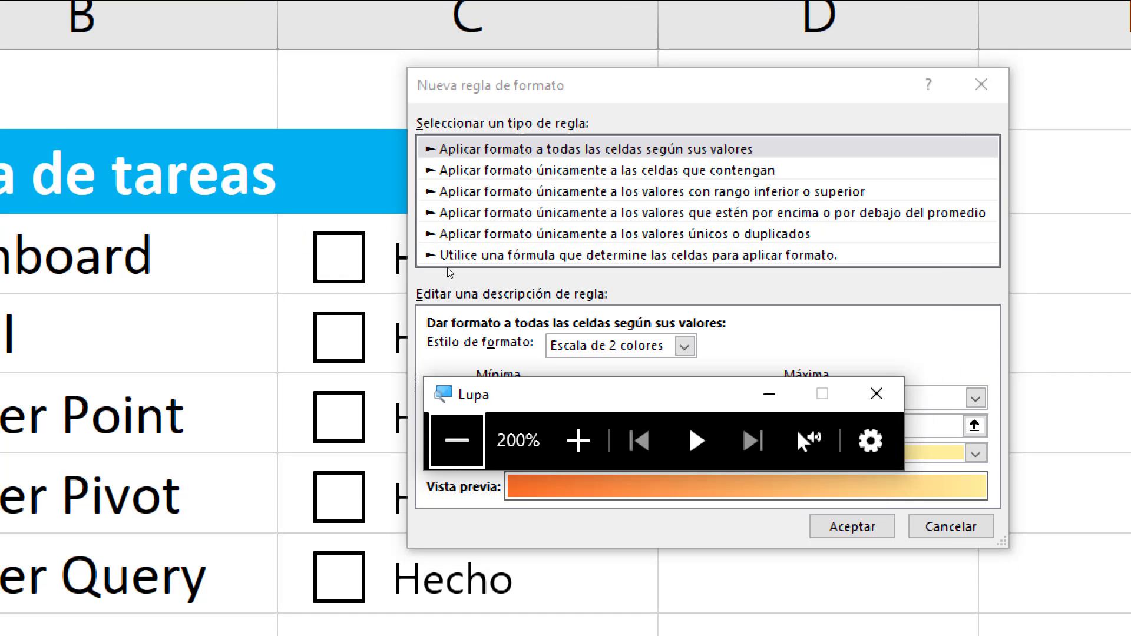
{"action": "left_click", "coordinate": [448, 259]}
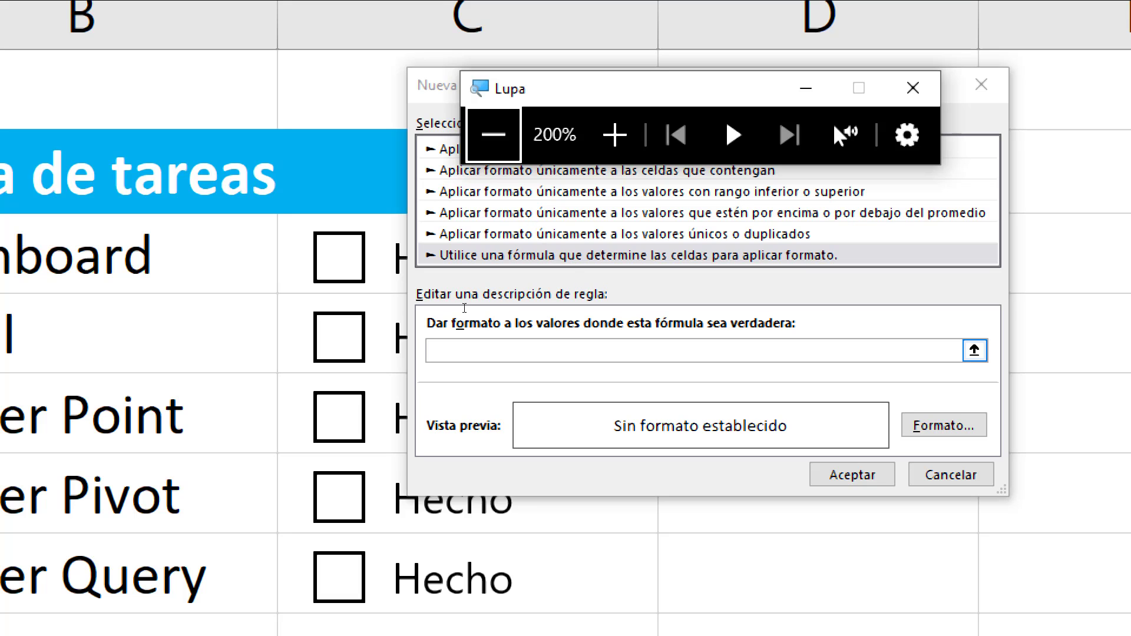
{"action": "left_click", "coordinate": [433, 283]}
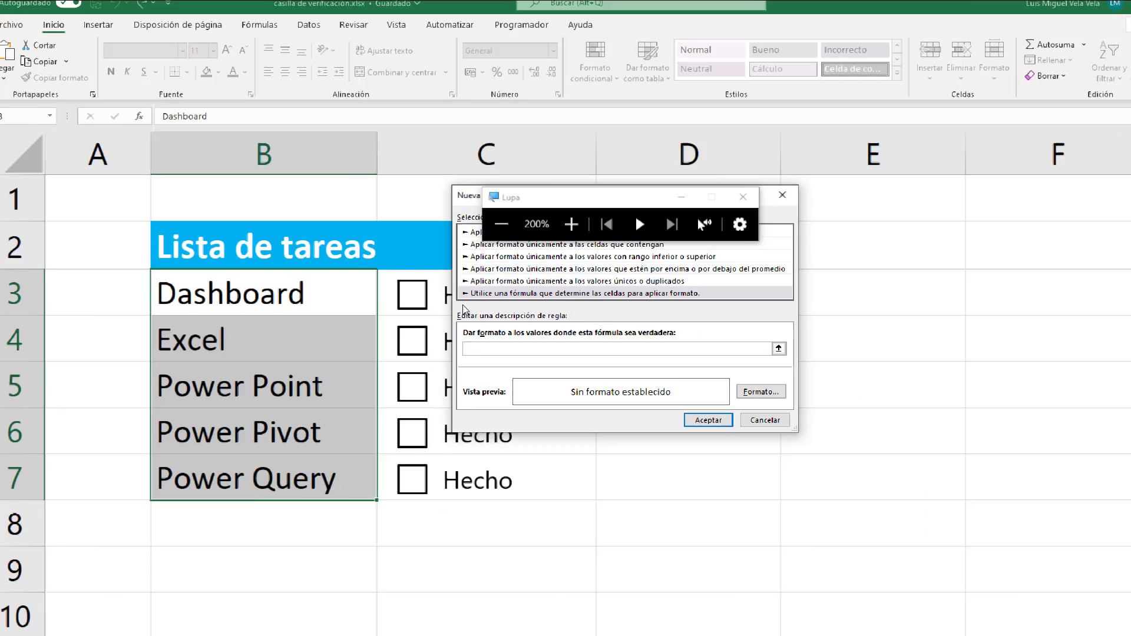
{"action": "key", "text": "super+Escape"}
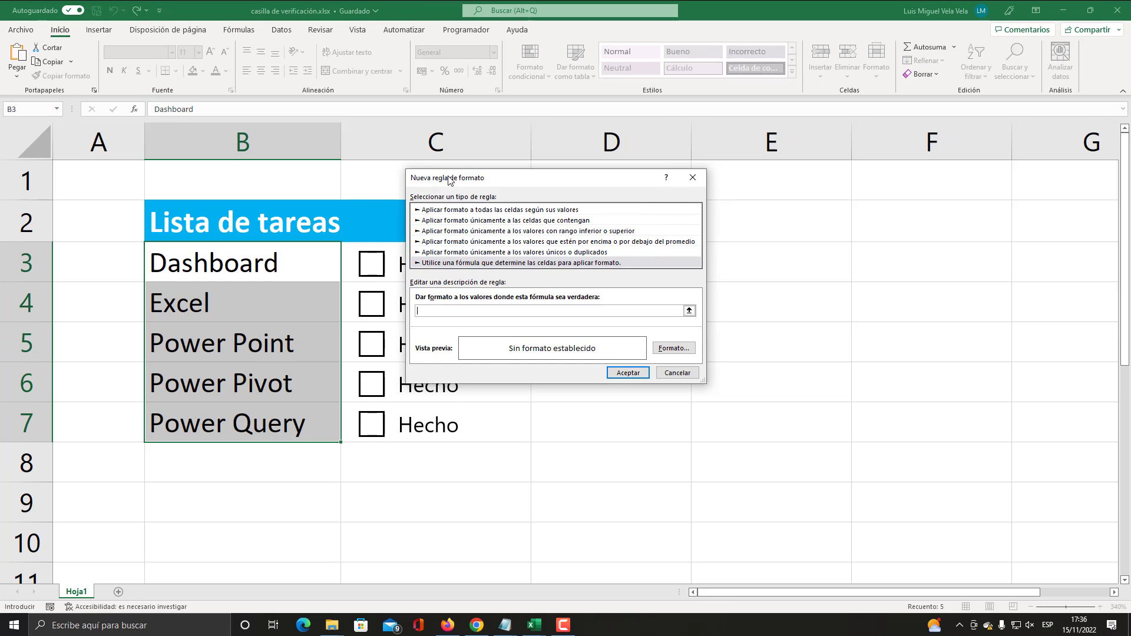
{"action": "left_click_drag", "start_coordinate": [507, 174], "coordinate": [681, 246]}
{"action": "type", "text": "="}
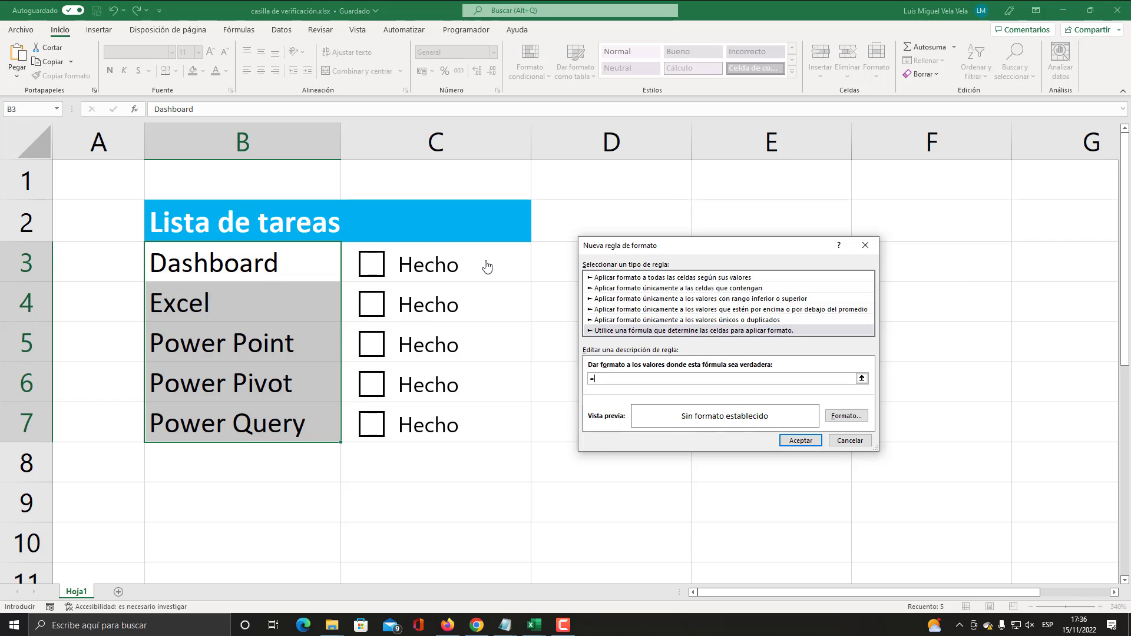
{"action": "key", "text": "super+plus"}
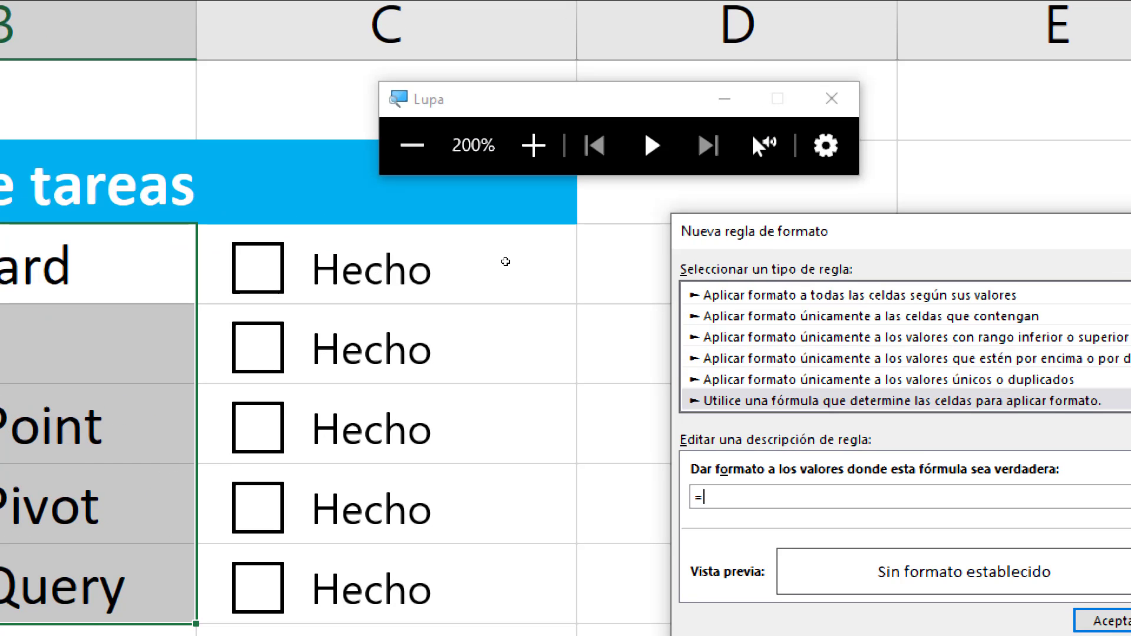
{"action": "left_click", "coordinate": [500, 261]}
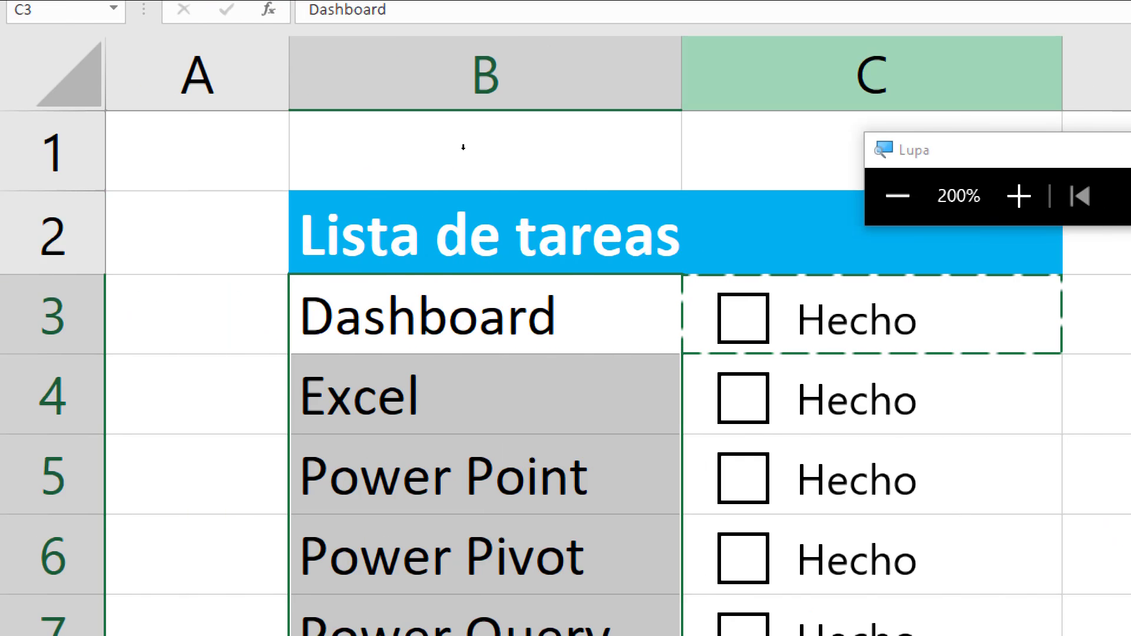
{"action": "key", "text": "super+Escape"}
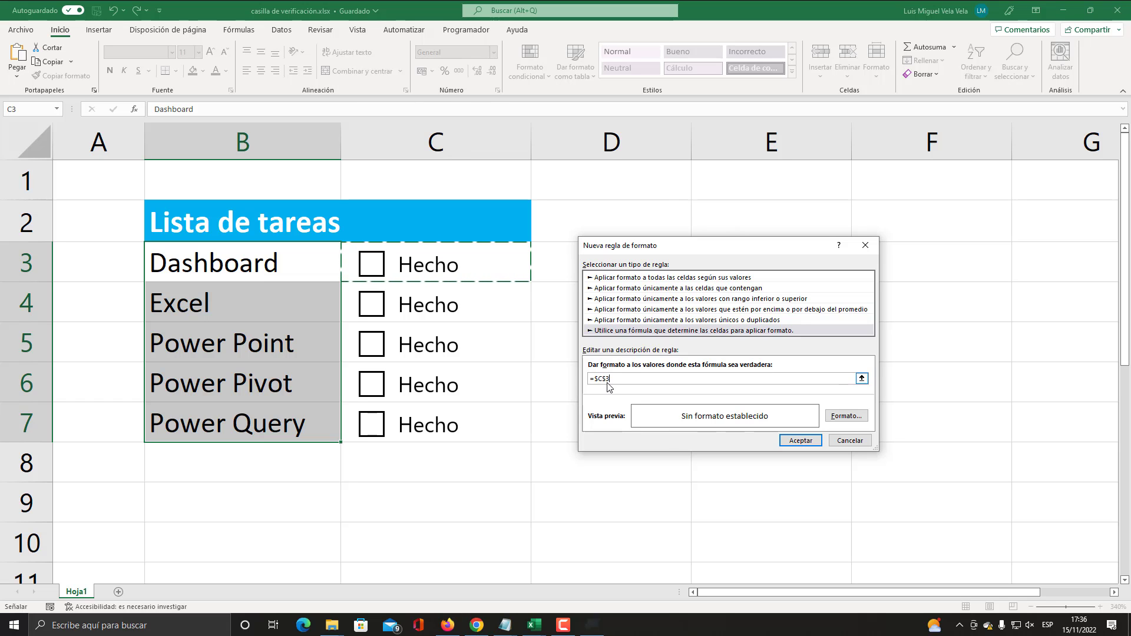
{"action": "key", "text": "super+plus"}
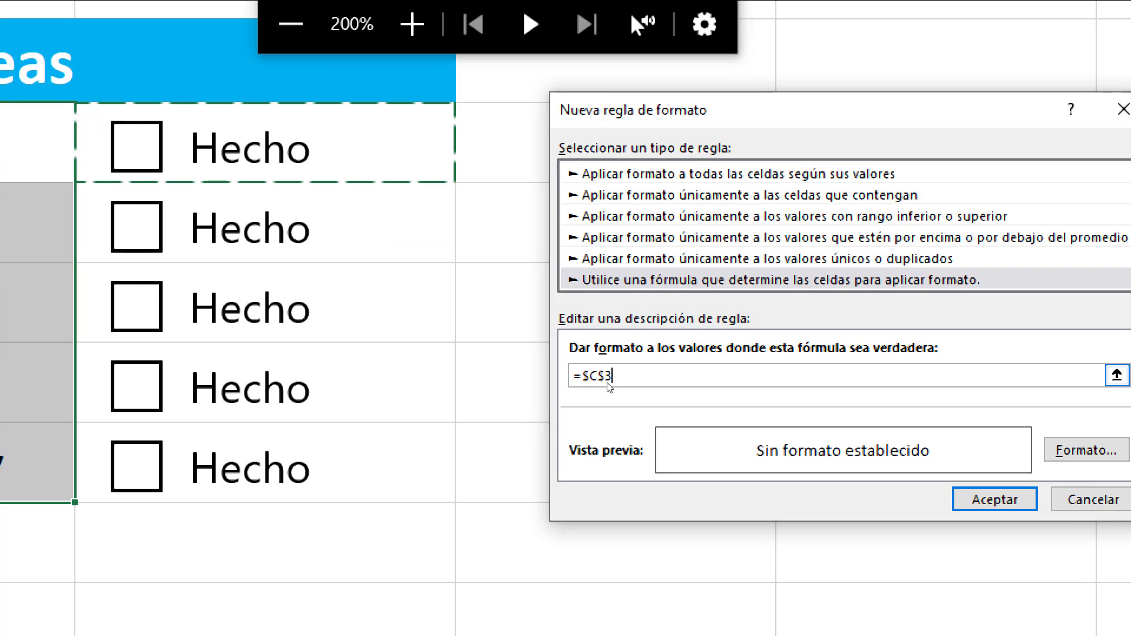
{"action": "key", "text": "super+Escape"}
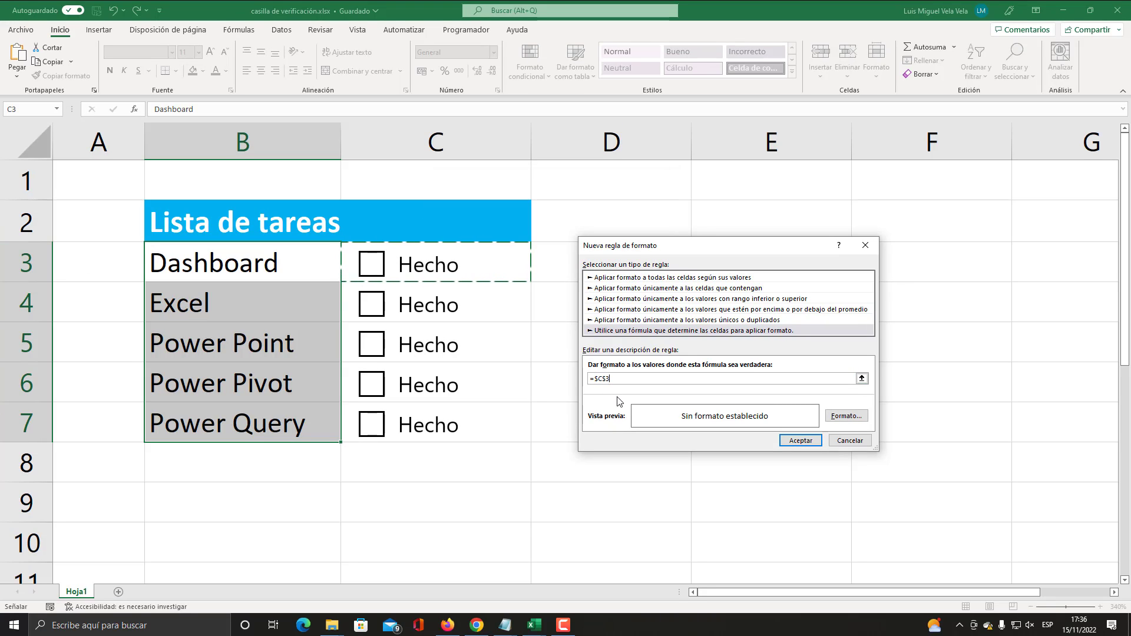
{"action": "key", "text": "super+plus"}
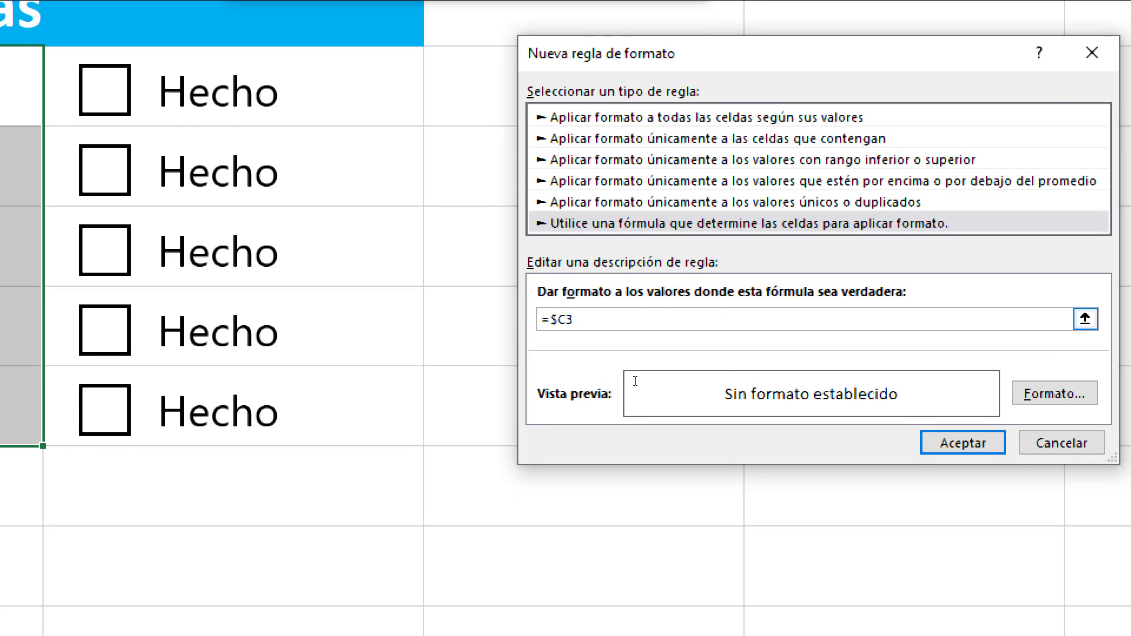
{"action": "key", "text": "super+Escape"}
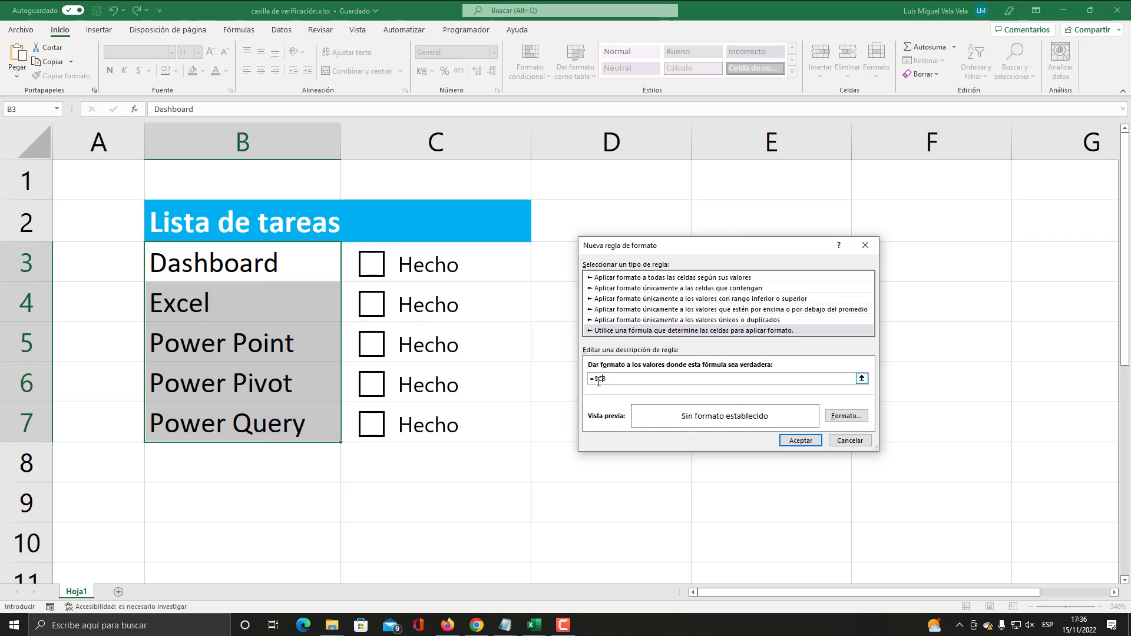
{"action": "key", "text": "super+plus"}
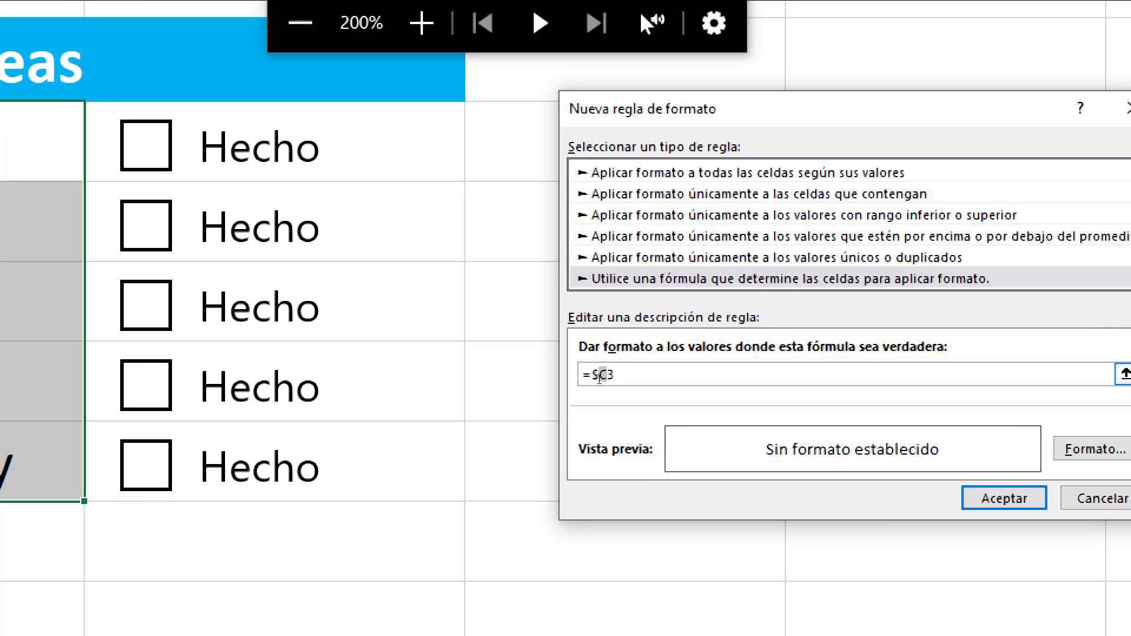
{"action": "key", "text": "super+Escape"}
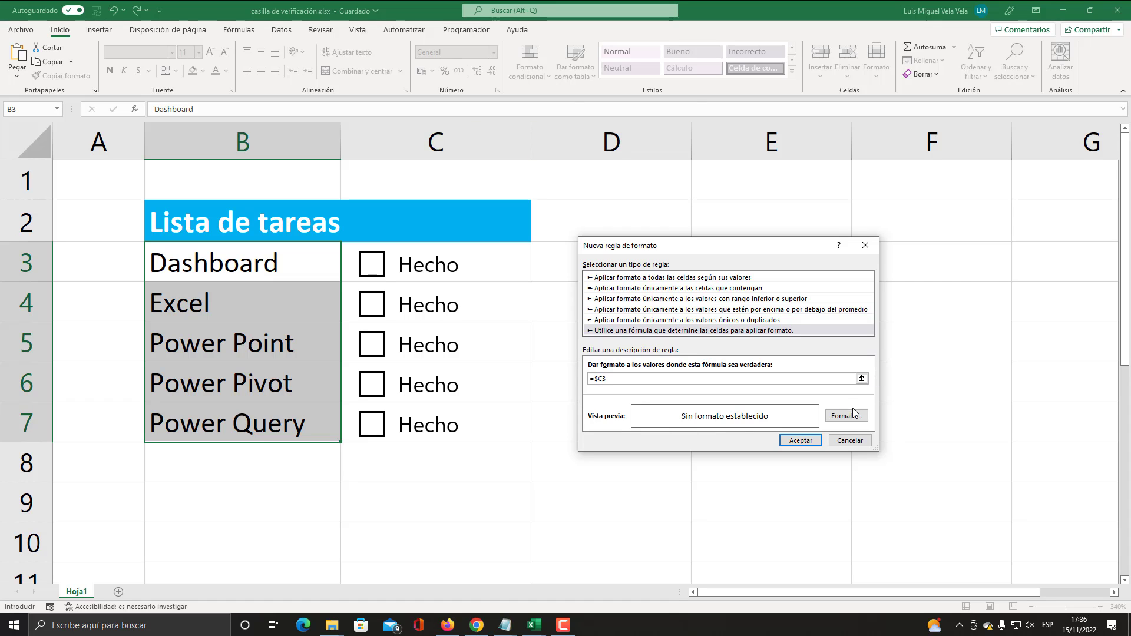
Edit the rule formula, trying =verdadero before settling on =$C3.
{"action": "key", "text": "super+plus"}
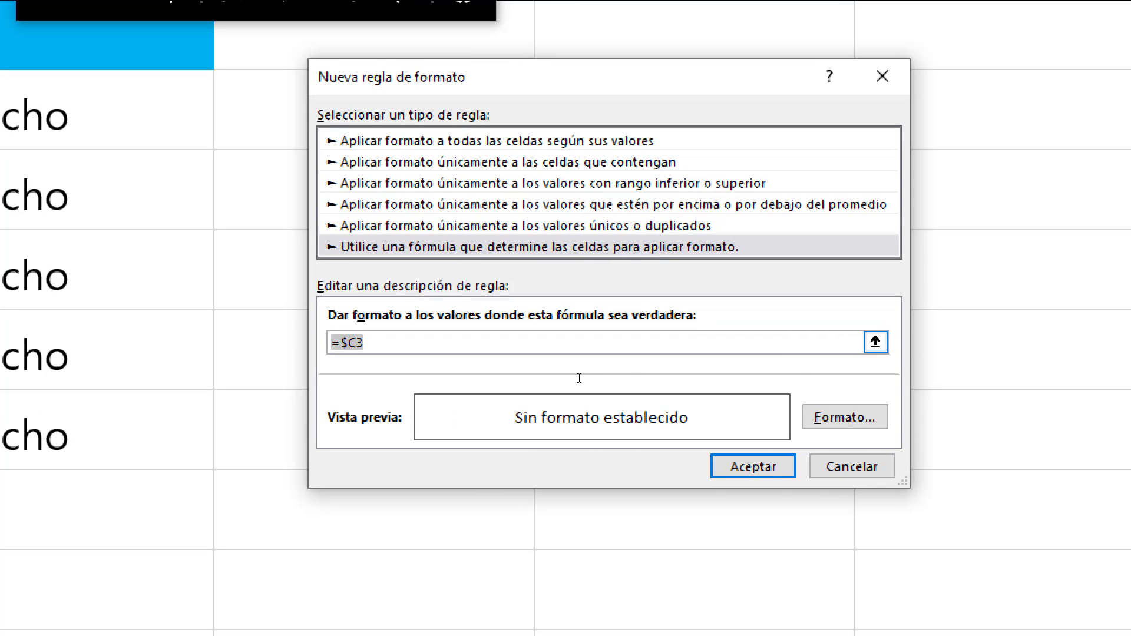
{"action": "key", "text": "End"}
{"action": "key", "text": "shift+Home"}
{"action": "key", "text": "End"}
{"action": "type", "text": "=verdadero"}
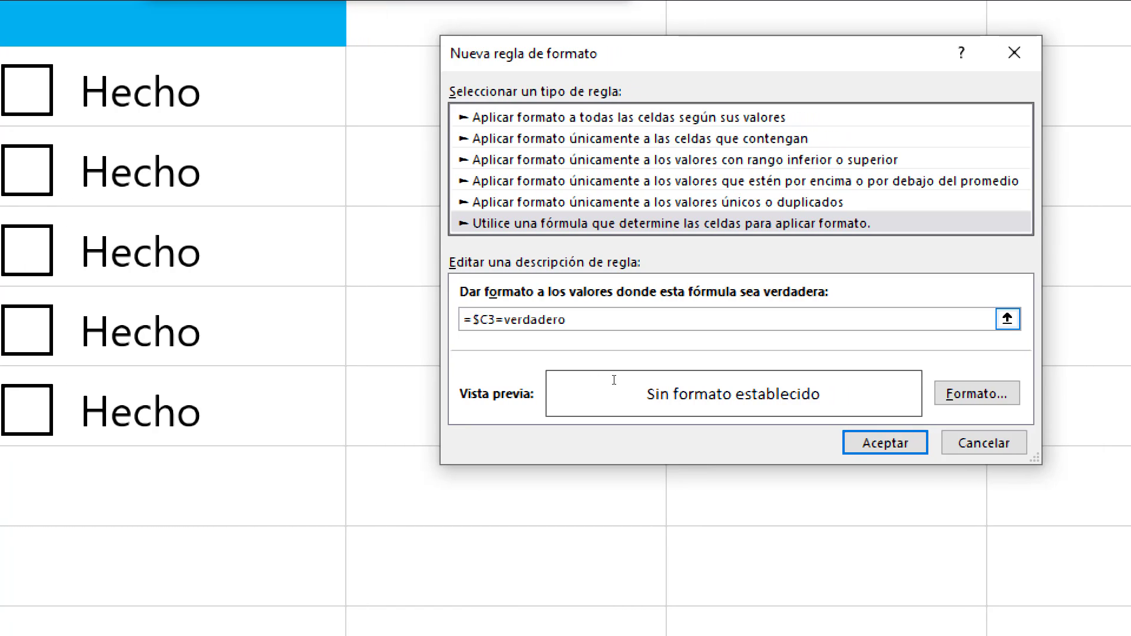
{"action": "key", "text": "BackSpace"}
{"action": "key", "text": "BackSpace"}
{"action": "key", "text": "BackSpace"}
{"action": "key", "text": "BackSpace"}
{"action": "key", "text": "BackSpace"}
{"action": "key", "text": "BackSpace"}
{"action": "key", "text": "BackSpace"}
{"action": "key", "text": "BackSpace"}
{"action": "key", "text": "BackSpace"}
{"action": "key", "text": "BackSpace"}
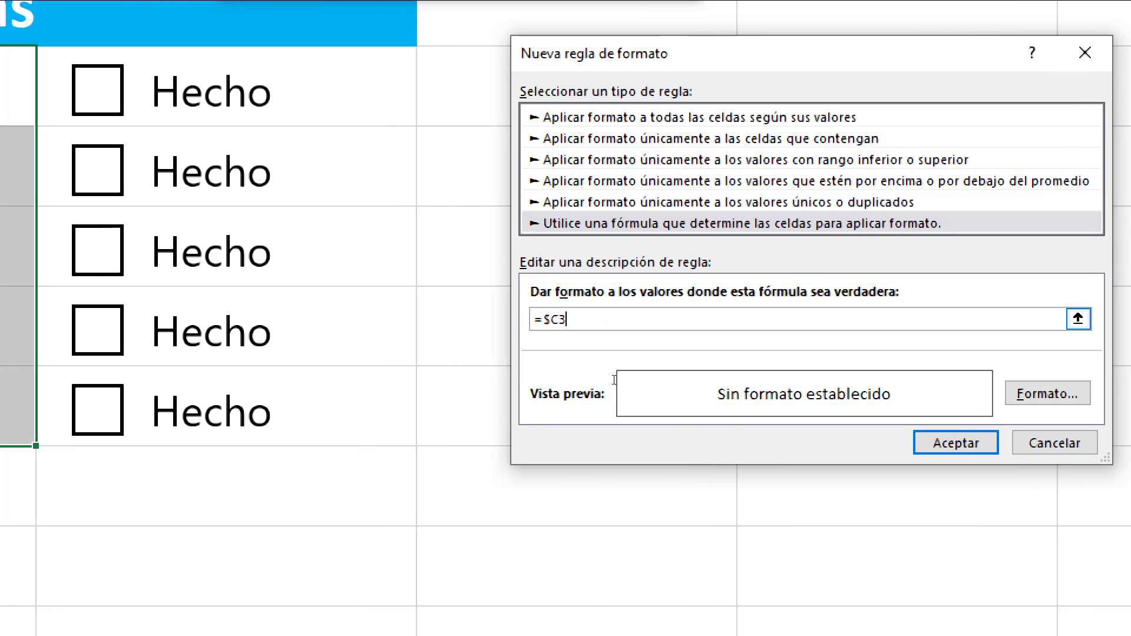
{"action": "key", "text": "super+minus"}
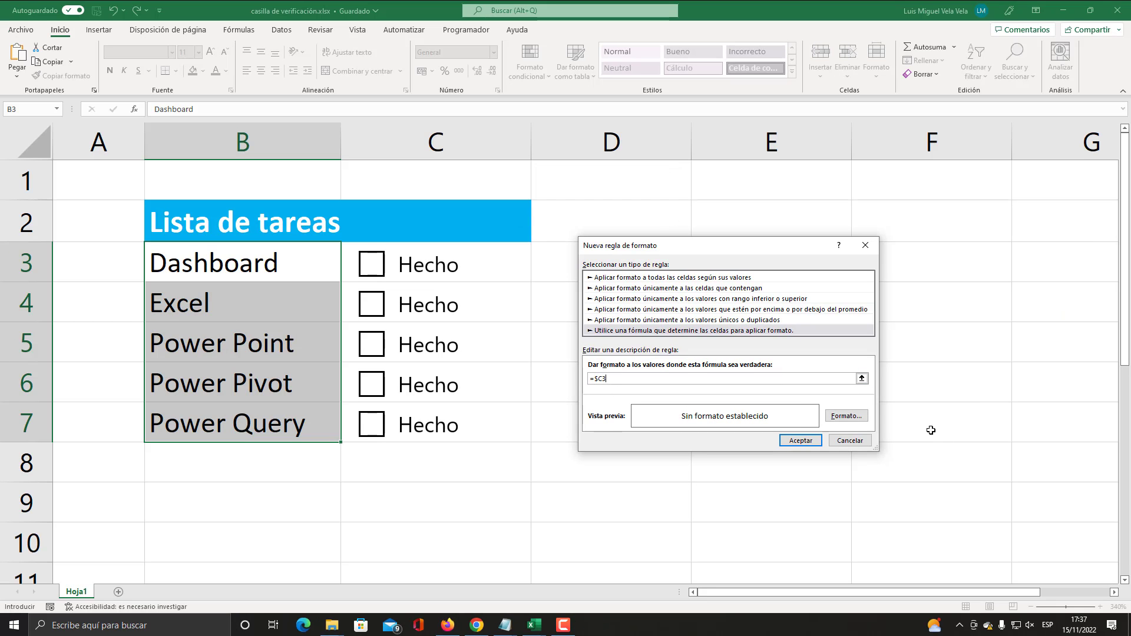
{"action": "key", "text": "super+plus"}
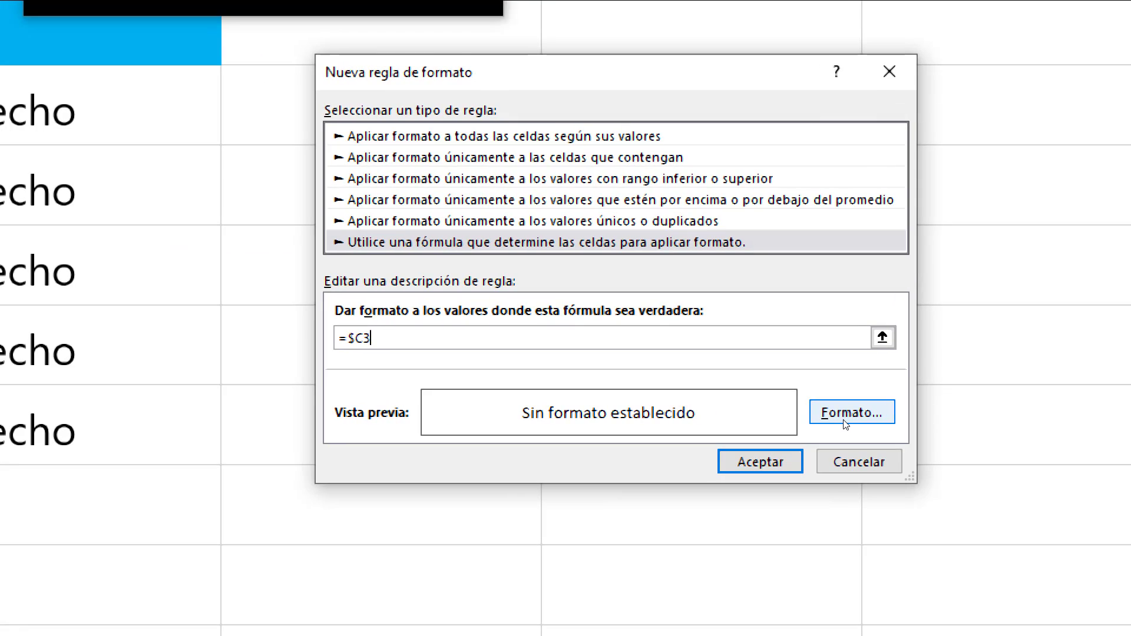
Format the =$C3 rule's text as strikethrough, light grey and italic, and confirm it.
{"action": "key", "text": "super+minus"}
{"action": "left_click", "coordinate": [847, 416]}
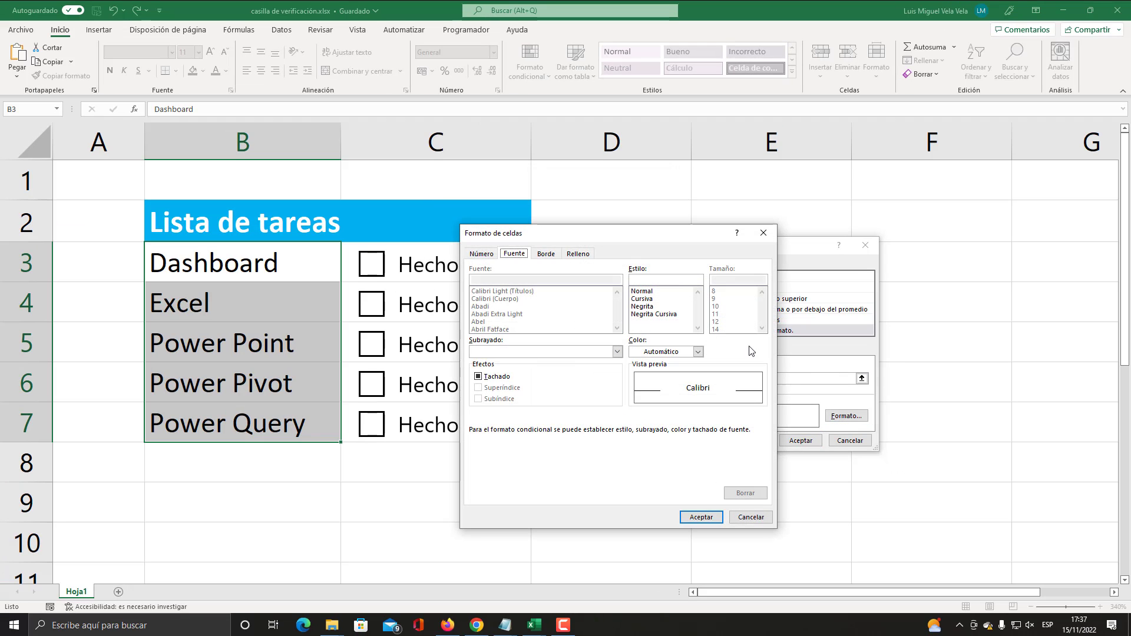
{"action": "left_click_drag", "start_coordinate": [644, 237], "coordinate": [642, 163]}
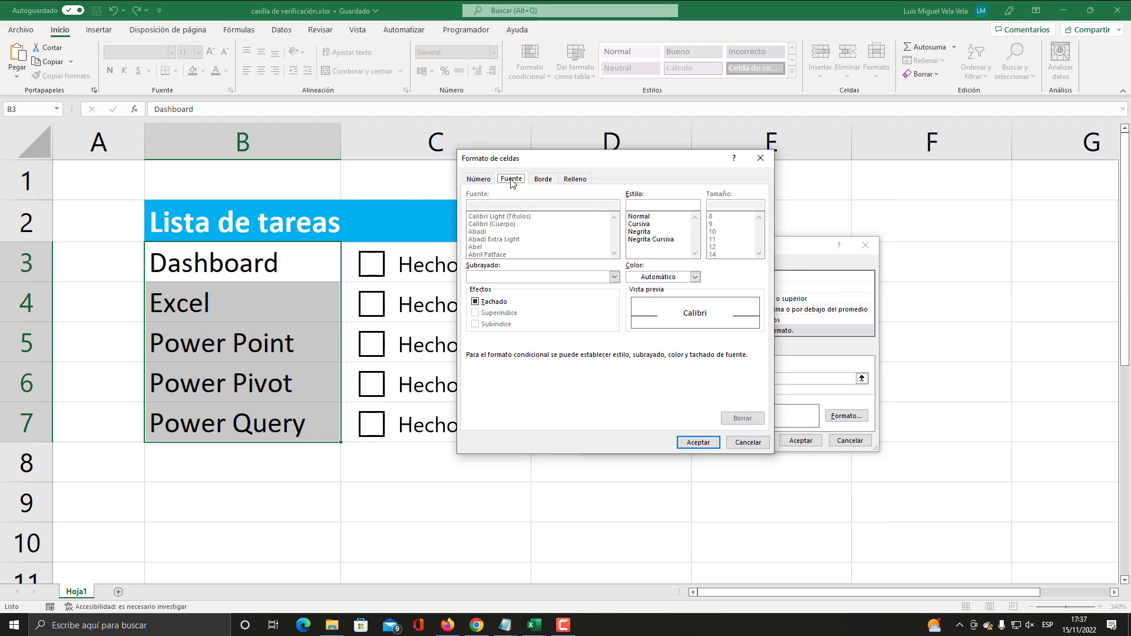
{"action": "key", "text": "super+plus"}
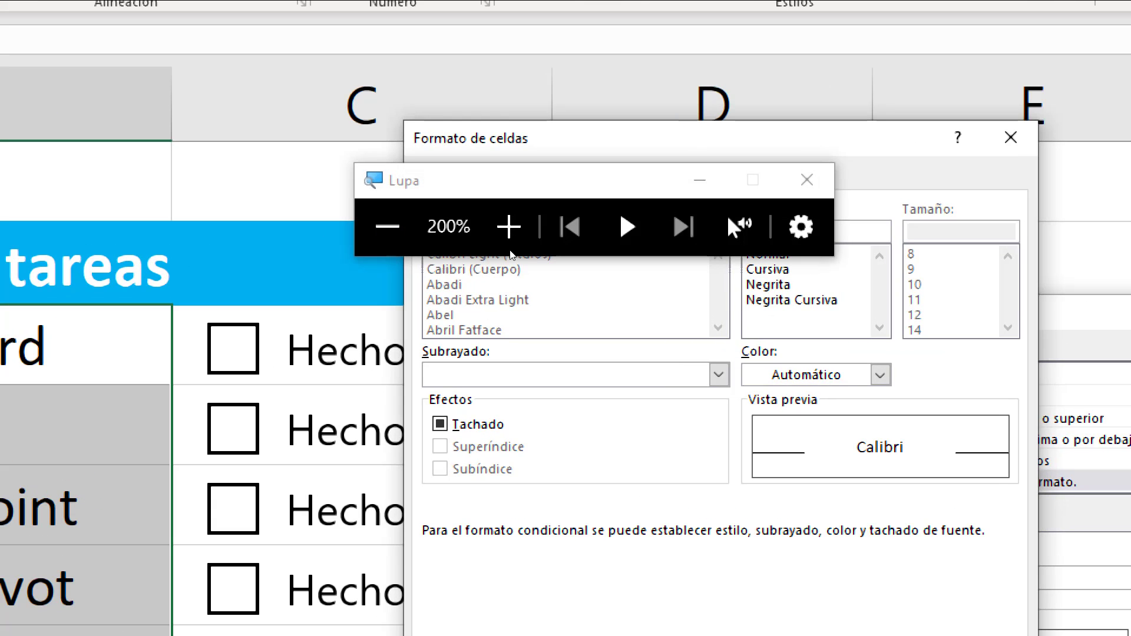
{"action": "key", "text": "alt+t"}
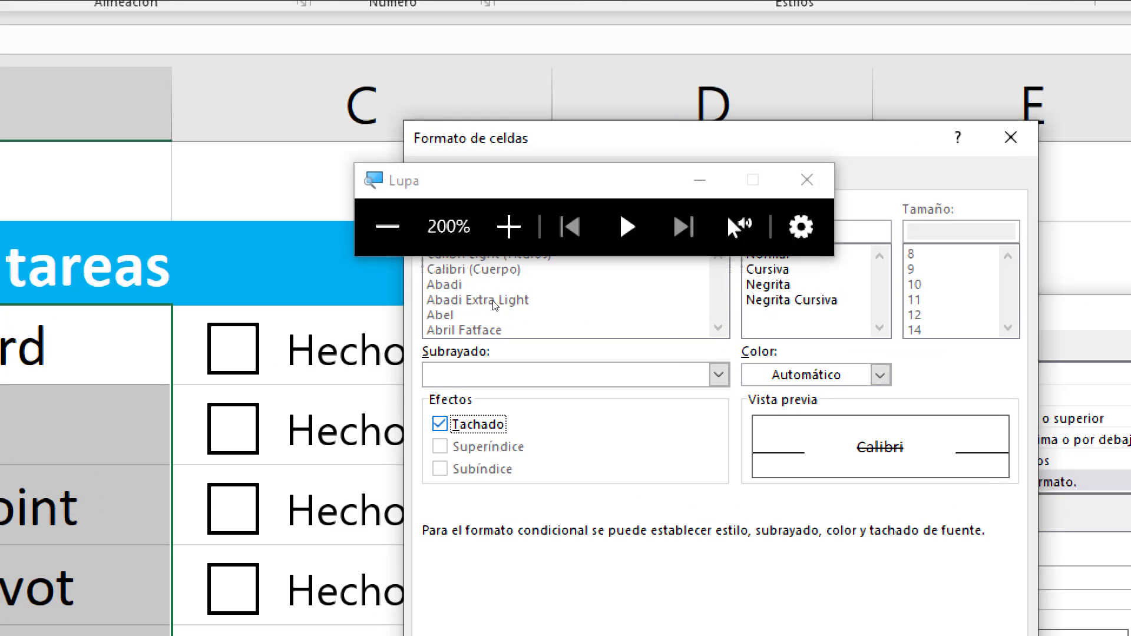
{"action": "left_click_drag", "start_coordinate": [487, 181], "coordinate": [120, 147]}
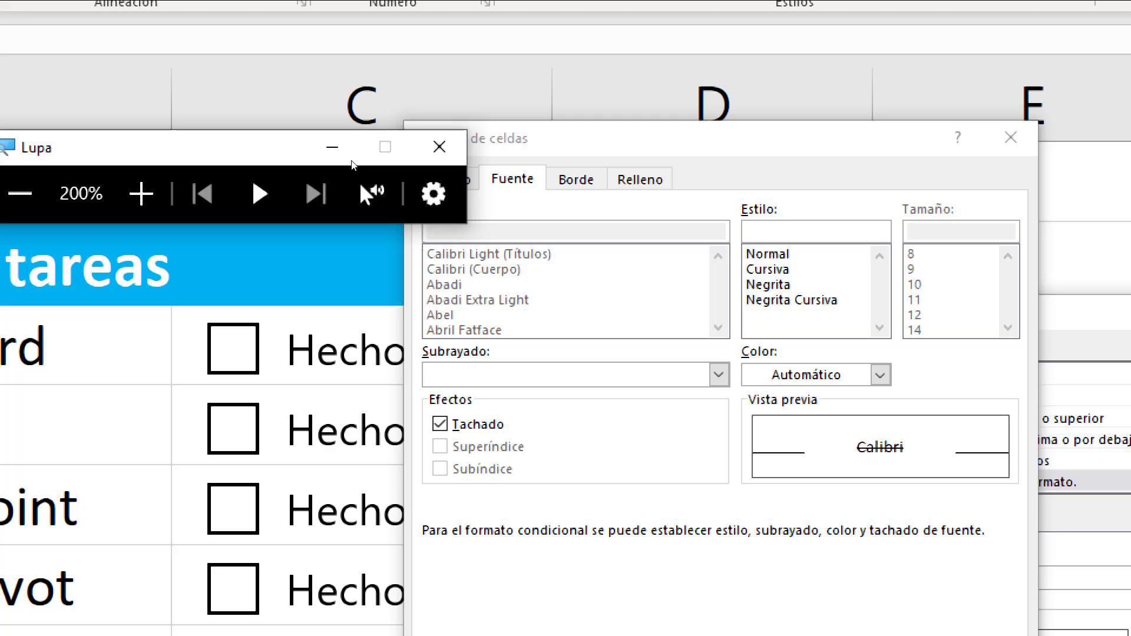
{"action": "left_click", "coordinate": [729, 297]}
{"action": "key", "text": "alt+c"}
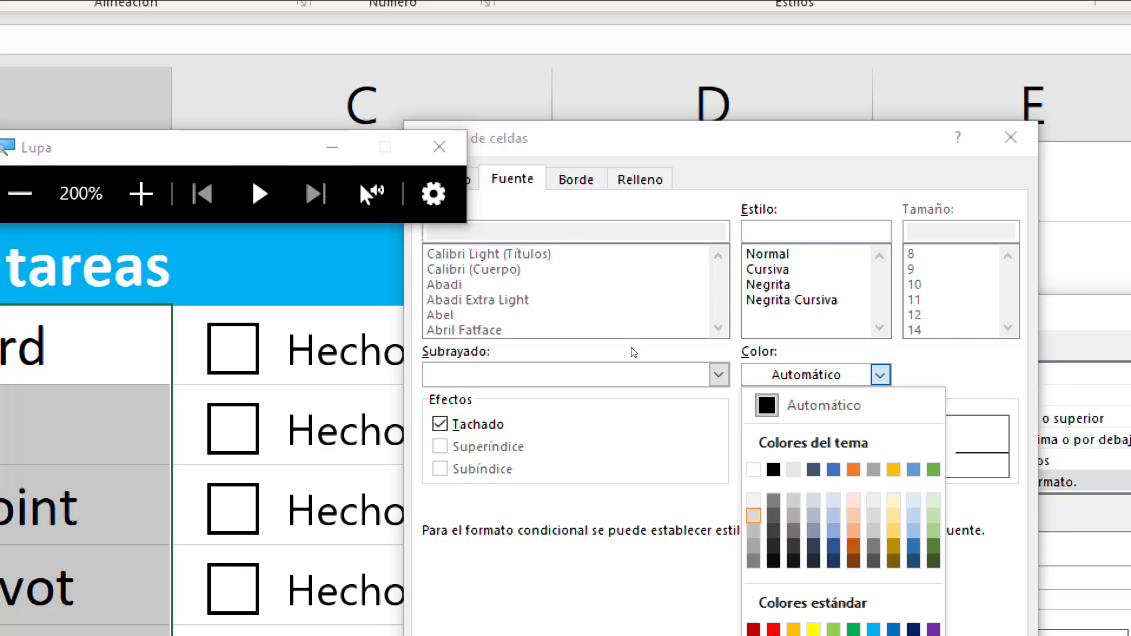
{"action": "key", "text": "Return"}
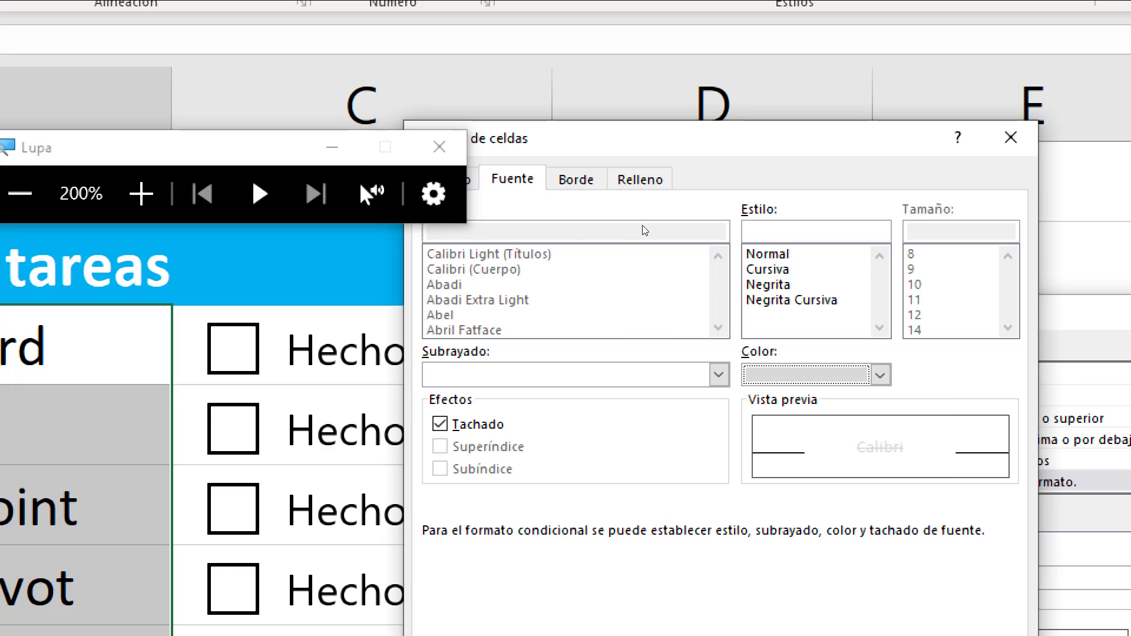
{"action": "key", "text": "alt+e"}
{"action": "key", "text": "Down"}
{"action": "key", "text": "Down"}
{"action": "key", "text": "super+Escape"}
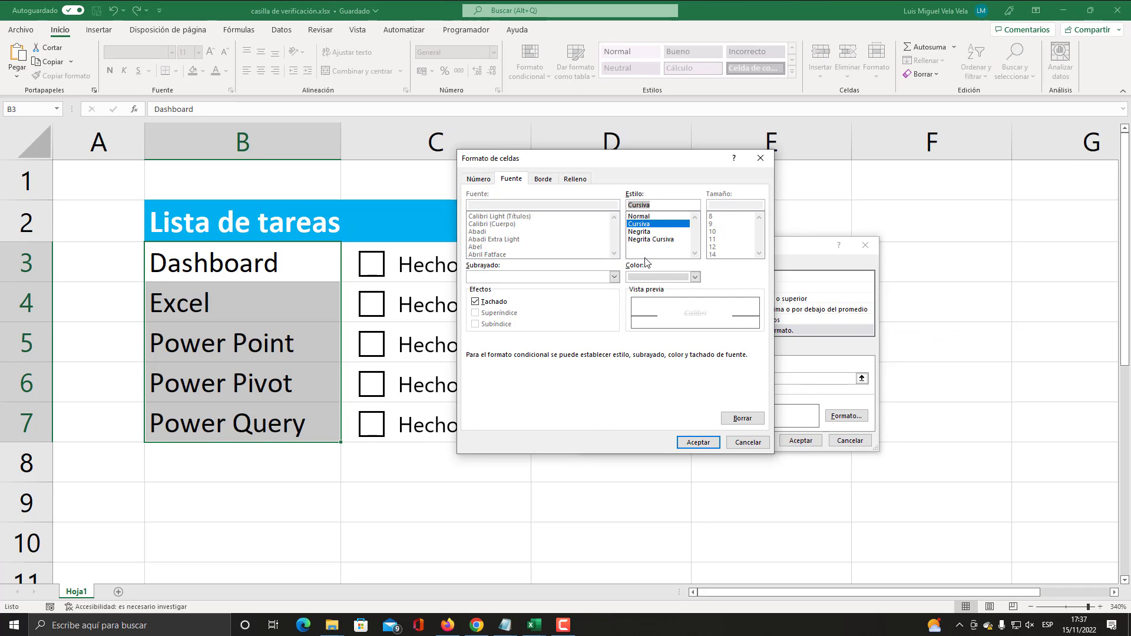
{"action": "left_click", "coordinate": [576, 179]}
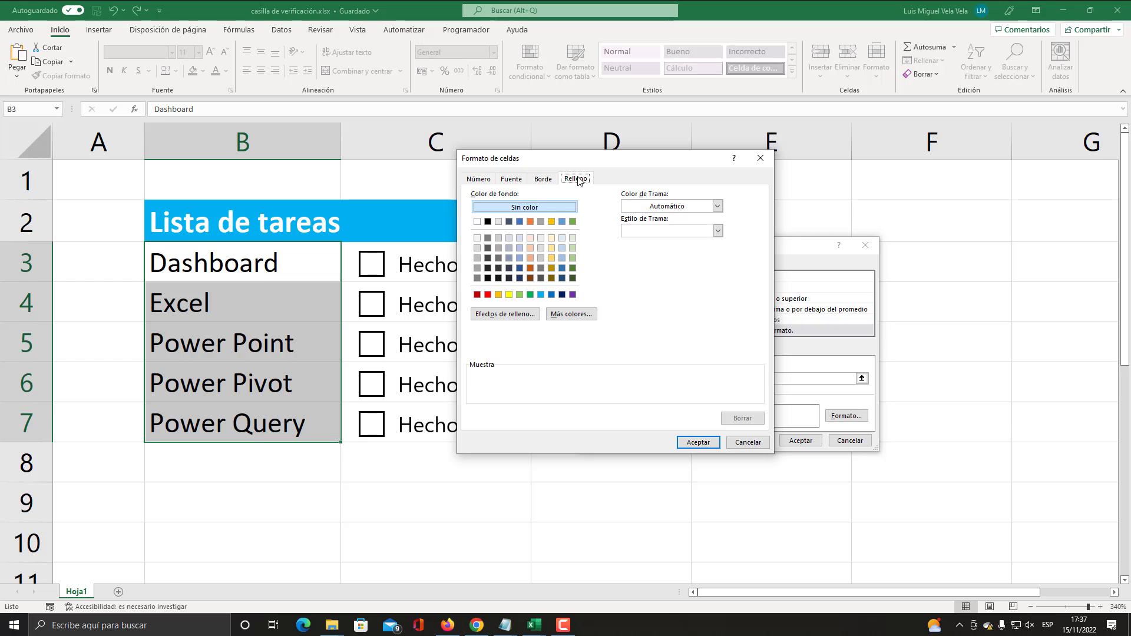
{"action": "left_click", "coordinate": [698, 445]}
{"action": "left_click", "coordinate": [804, 443]}
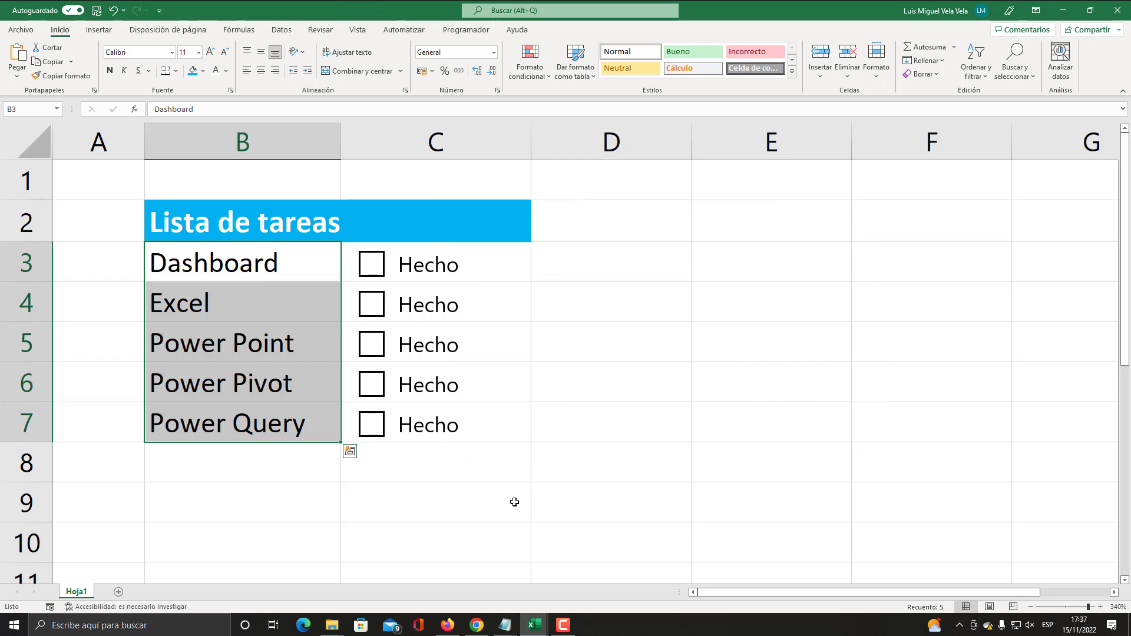
{"action": "left_click", "coordinate": [514, 503]}
{"action": "left_click", "coordinate": [371, 265]}
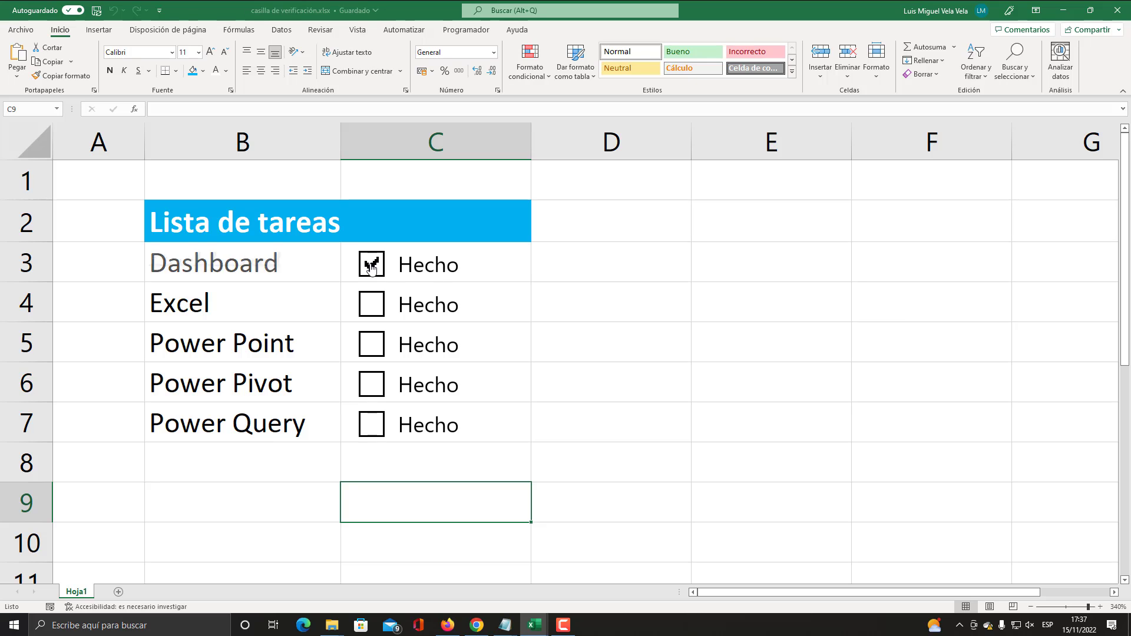
{"action": "left_click", "coordinate": [364, 309]}
{"action": "left_click", "coordinate": [370, 348]}
{"action": "left_click", "coordinate": [370, 386]}
{"action": "left_click", "coordinate": [372, 427]}
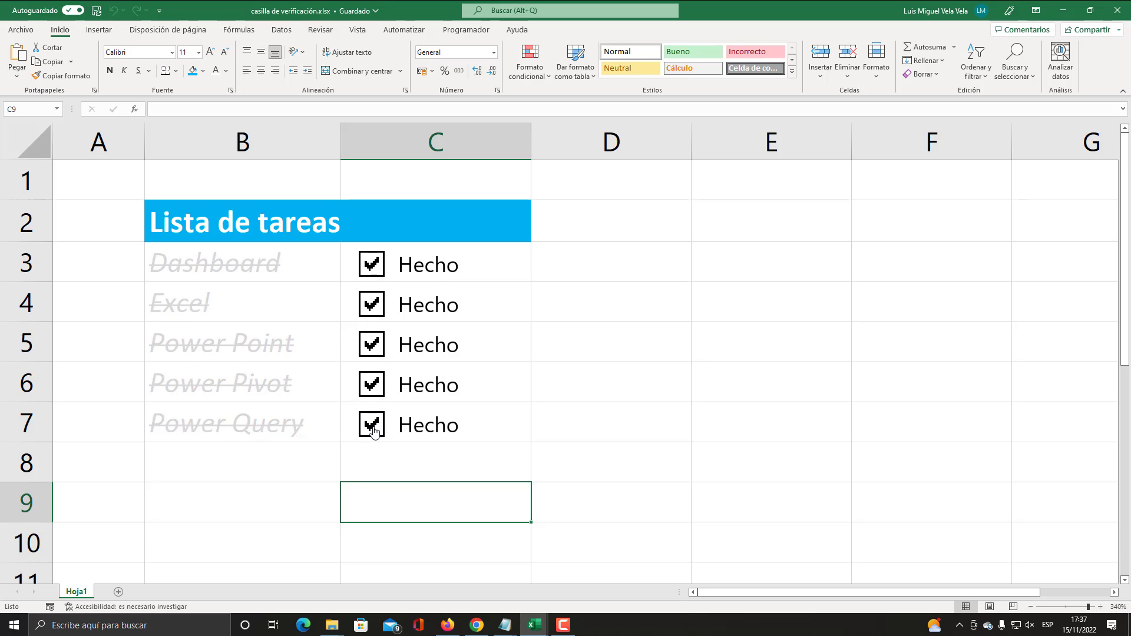
{"action": "left_click", "coordinate": [374, 427]}
{"action": "left_click", "coordinate": [371, 386]}
{"action": "left_click", "coordinate": [371, 345]}
{"action": "left_click", "coordinate": [371, 305]}
{"action": "left_click", "coordinate": [367, 264]}
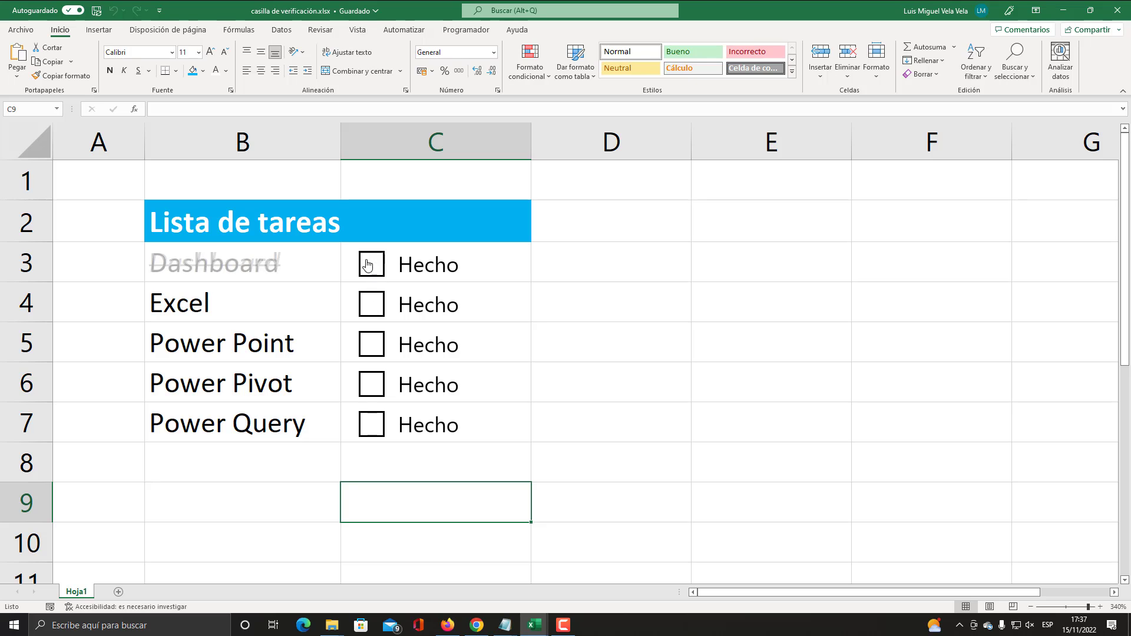
{"action": "left_click", "coordinate": [366, 303]}
{"action": "left_click", "coordinate": [371, 343]}
{"action": "left_click", "coordinate": [371, 383]}
{"action": "left_click", "coordinate": [371, 421]}
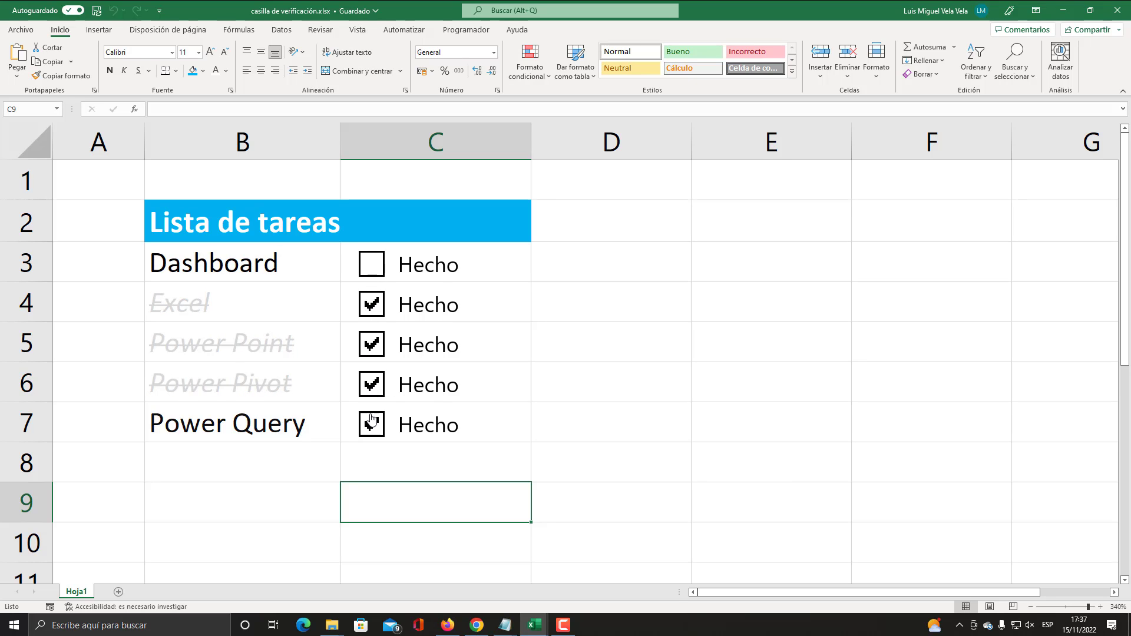
{"action": "left_click", "coordinate": [371, 384]}
{"action": "left_click", "coordinate": [371, 345]}
{"action": "left_click", "coordinate": [371, 304]}
{"action": "left_click", "coordinate": [372, 424]}
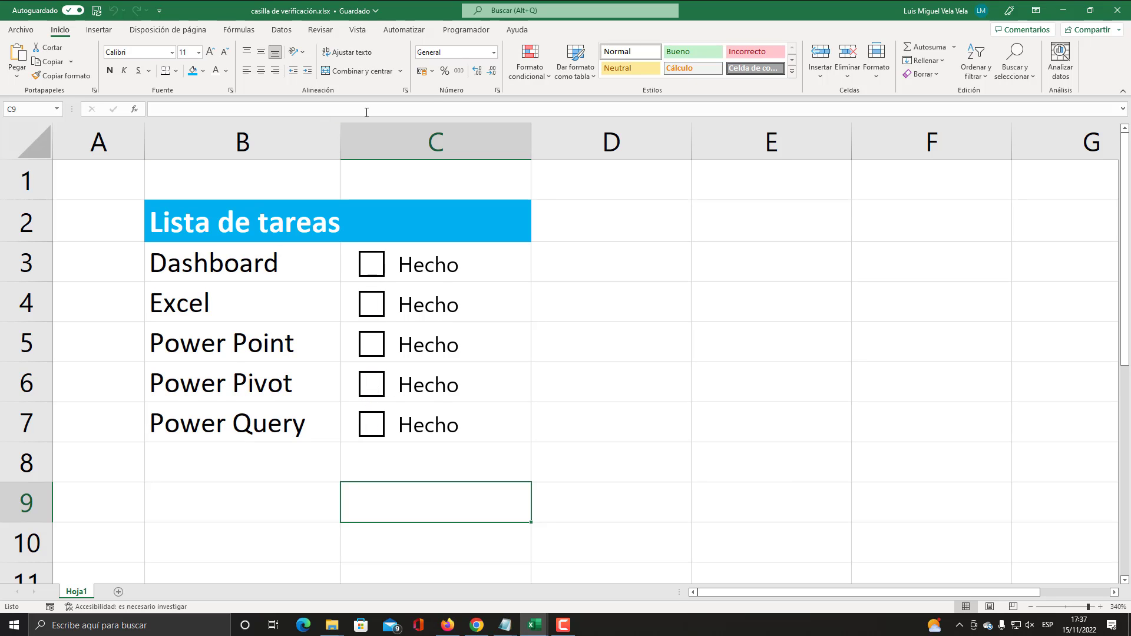
Open the conditional formatting rules manager listing the rules for this whole sheet.
{"action": "key", "text": "super+plus"}
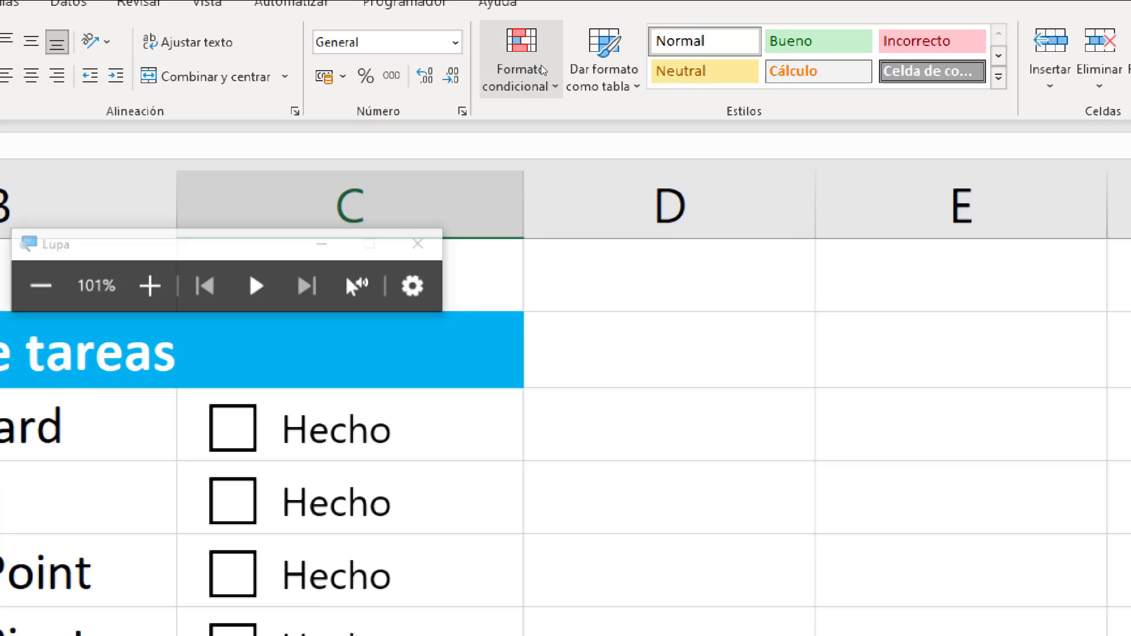
{"action": "left_click", "coordinate": [541, 64]}
{"action": "key", "text": "Down"}
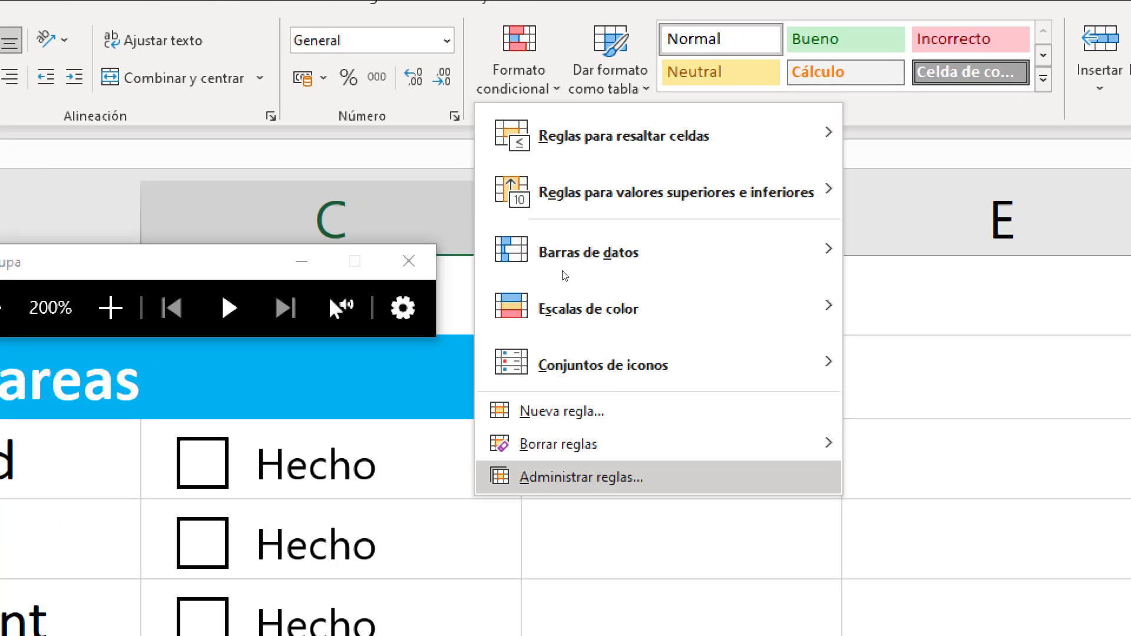
{"action": "key", "text": "Return"}
{"action": "key", "text": "super+Escape"}
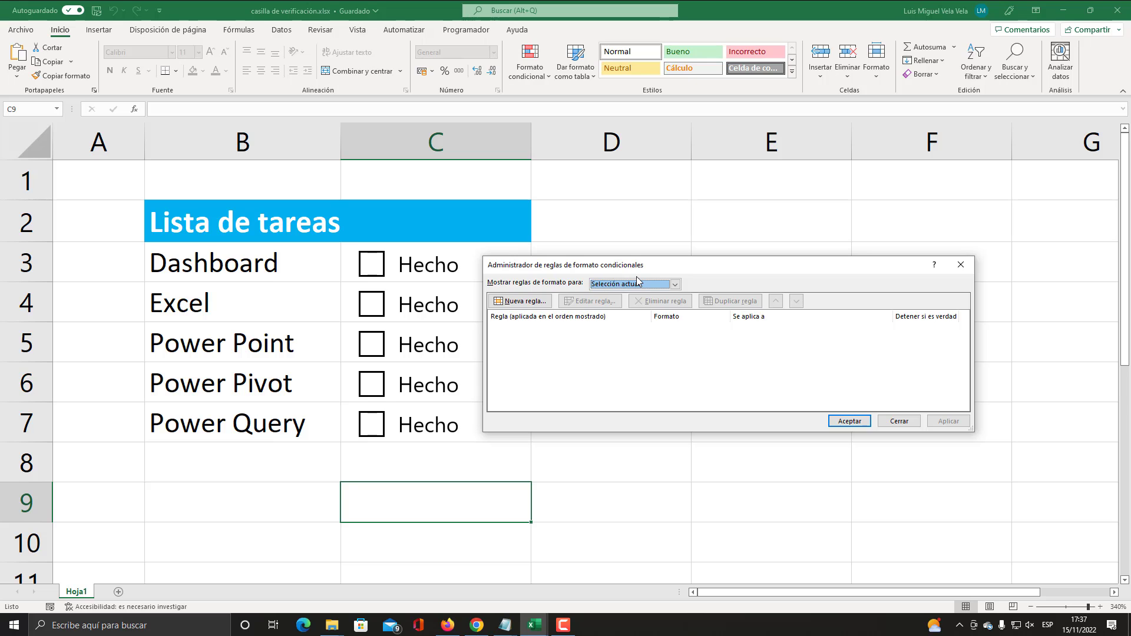
{"action": "key", "text": "super+plus"}
{"action": "left_click", "coordinate": [638, 283]}
{"action": "key", "text": "Down"}
{"action": "key", "text": "Return"}
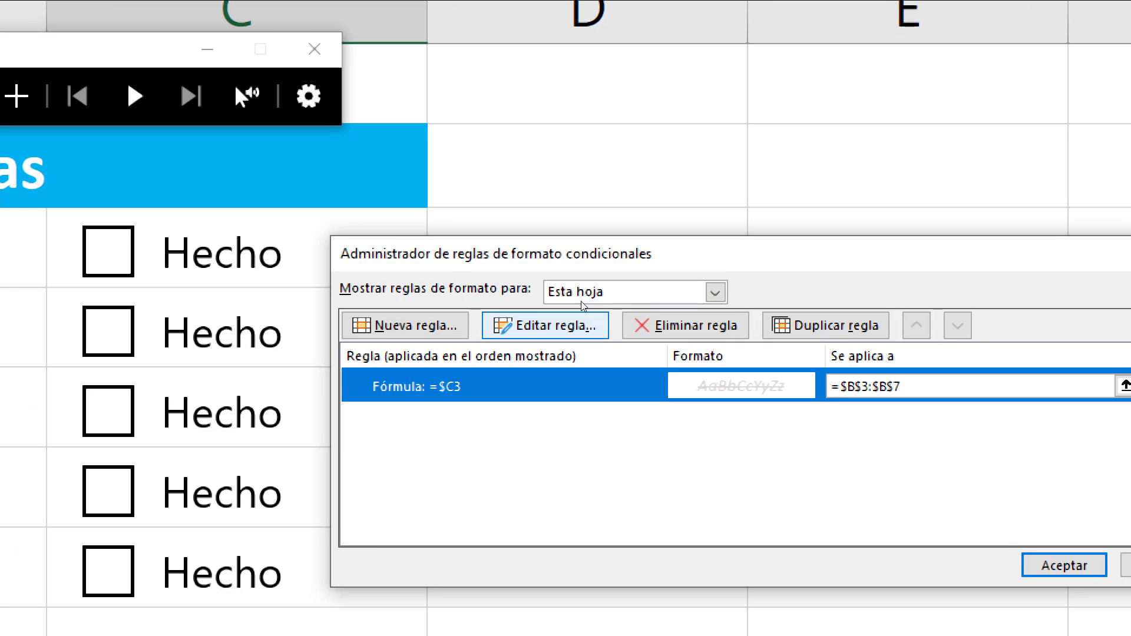
Change the =$C3 strikethrough rule's font colour to light gold, then tick Dashboard to test it.
{"action": "left_click", "coordinate": [545, 337]}
{"action": "key", "text": "super+Escape"}
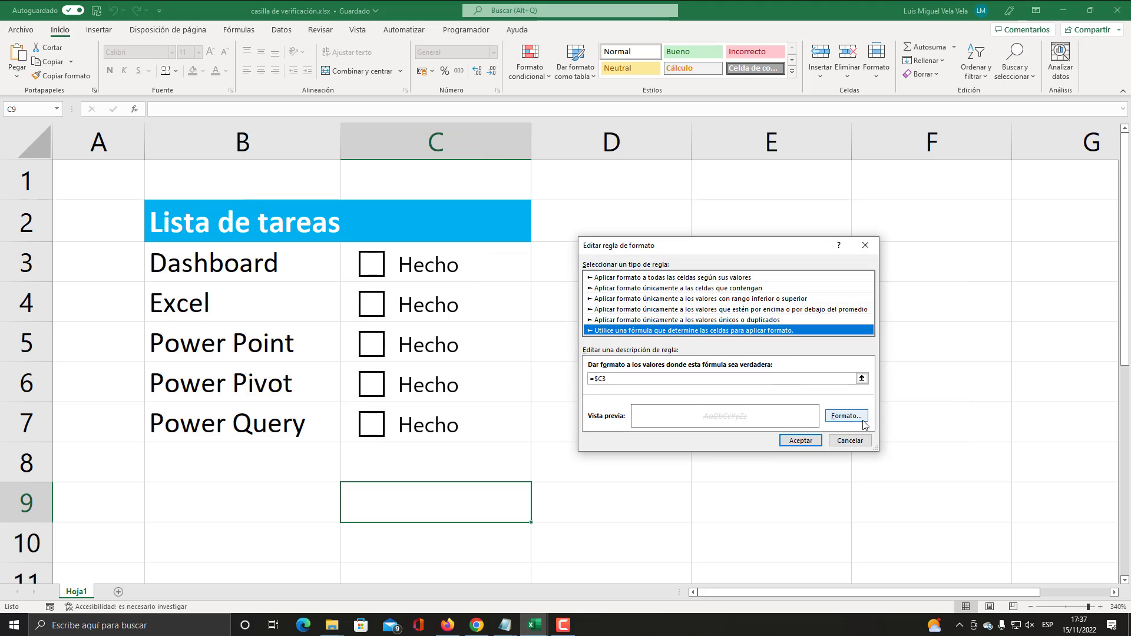
{"action": "left_click", "coordinate": [843, 415]}
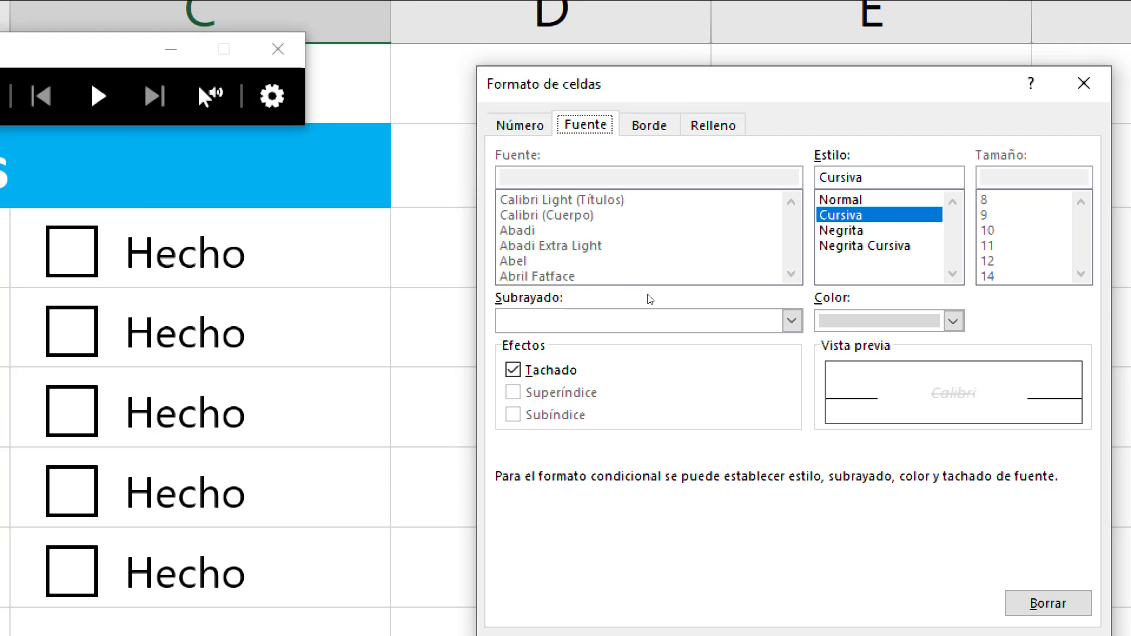
{"action": "key", "text": "alt+c"}
{"action": "key", "text": "alt+Down"}
{"action": "key", "text": "Down"}
{"action": "key", "text": "Down"}
{"action": "key", "text": "Right"}
{"action": "key", "text": "Right"}
{"action": "key", "text": "Right"}
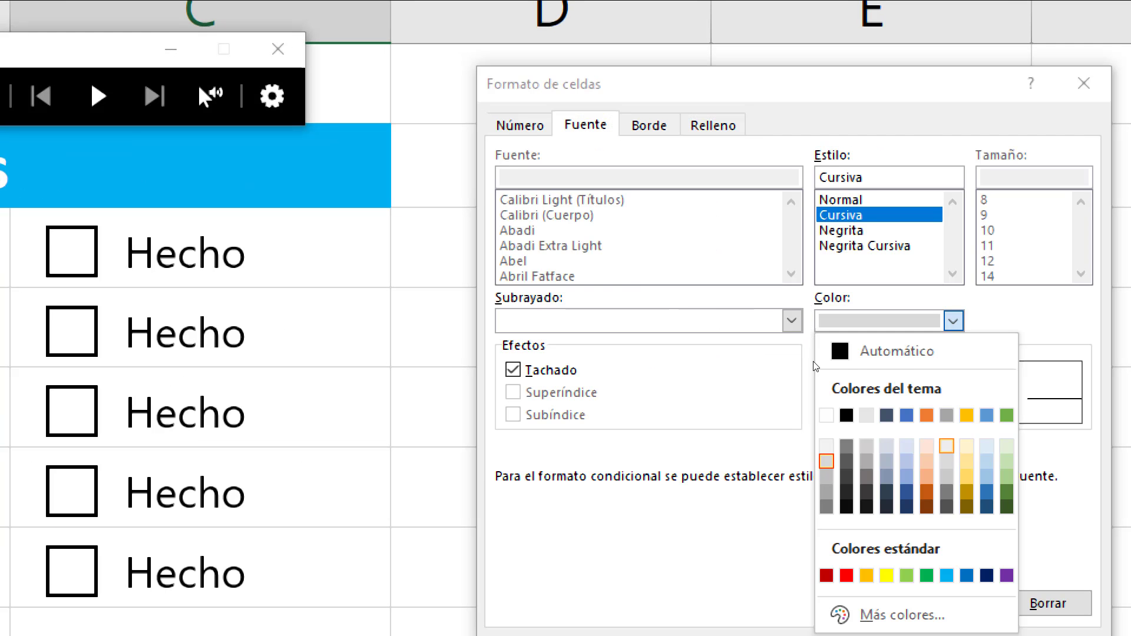
{"action": "key", "text": "Right"}
{"action": "key", "text": "Return"}
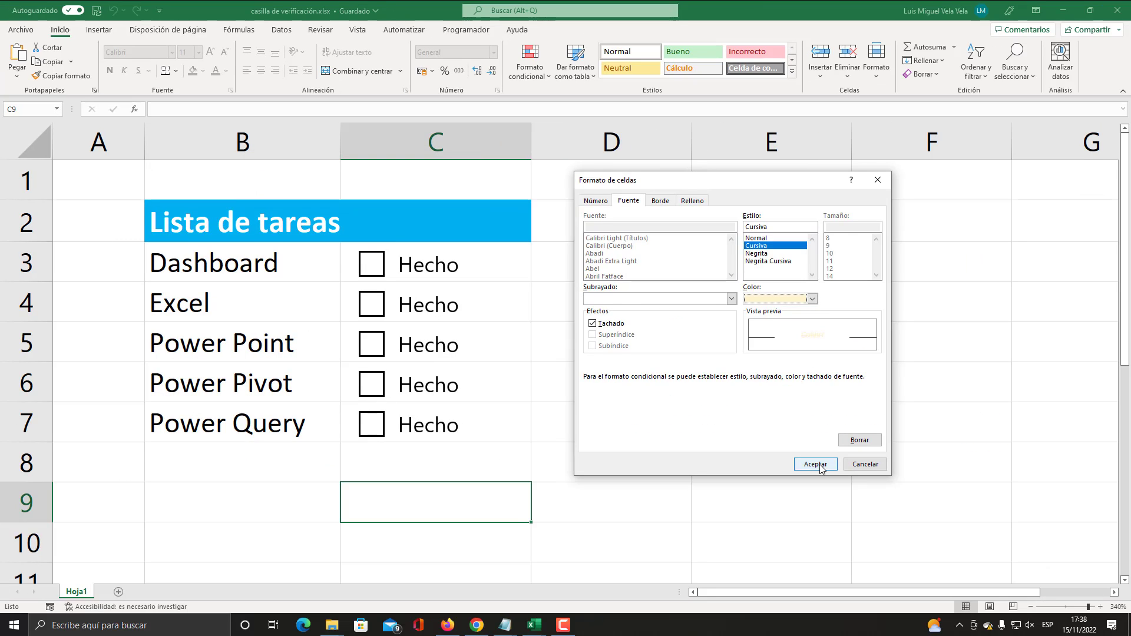
{"action": "left_click", "coordinate": [815, 464]}
{"action": "left_click", "coordinate": [798, 440]}
{"action": "left_click", "coordinate": [850, 421]}
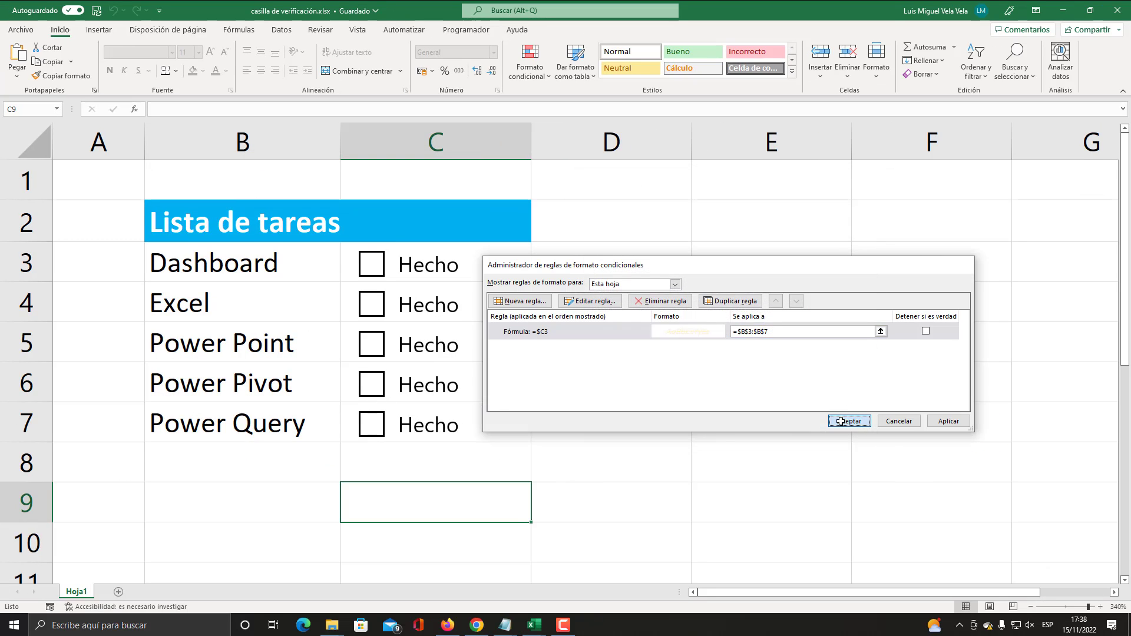
{"action": "left_click", "coordinate": [371, 264]}
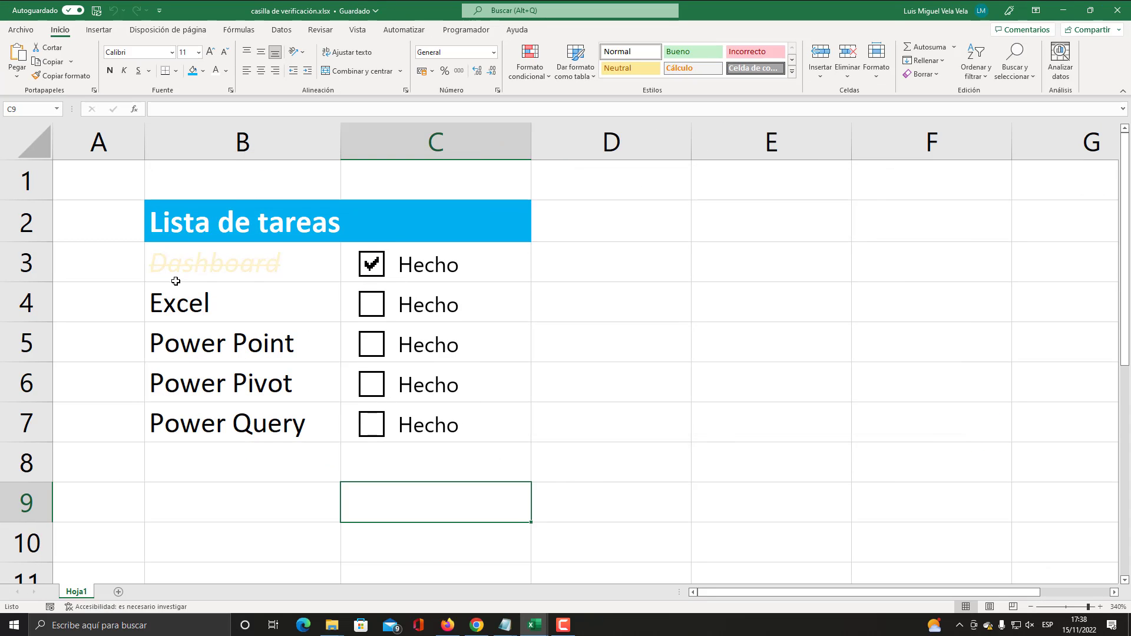
Tick Power Pivot, Power Query, Power Point and Excel, then untick all five tasks.
{"action": "left_click", "coordinate": [371, 384]}
{"action": "left_click", "coordinate": [371, 424]}
{"action": "left_click", "coordinate": [372, 336]}
{"action": "left_click", "coordinate": [371, 304]}
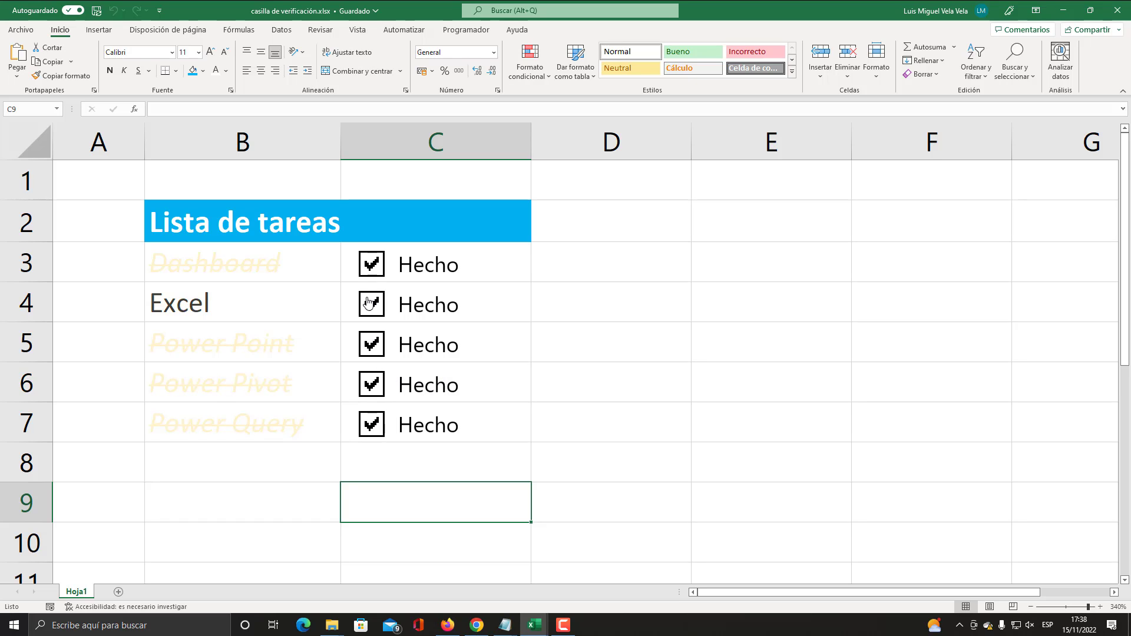
{"action": "left_click", "coordinate": [371, 265]}
{"action": "left_click", "coordinate": [371, 305]}
{"action": "left_click", "coordinate": [371, 344]}
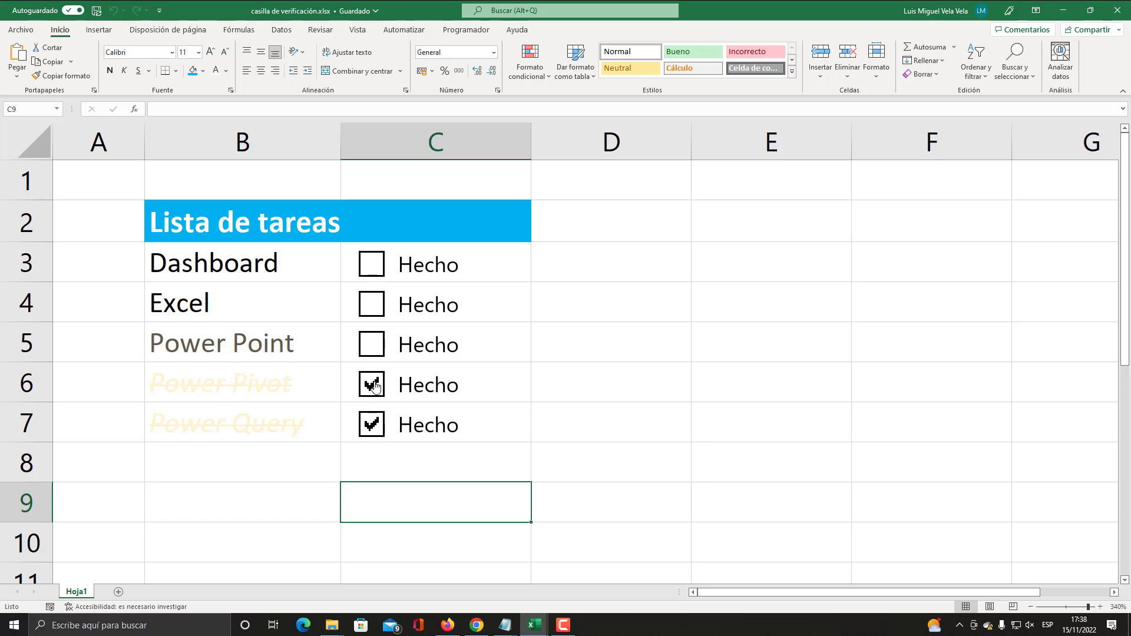
{"action": "left_click", "coordinate": [371, 384]}
{"action": "left_click", "coordinate": [371, 425]}
Tick Power Pivot, Power Point and Excel again, untick them, and select E2.
{"action": "left_click", "coordinate": [371, 384]}
{"action": "left_click", "coordinate": [368, 343]}
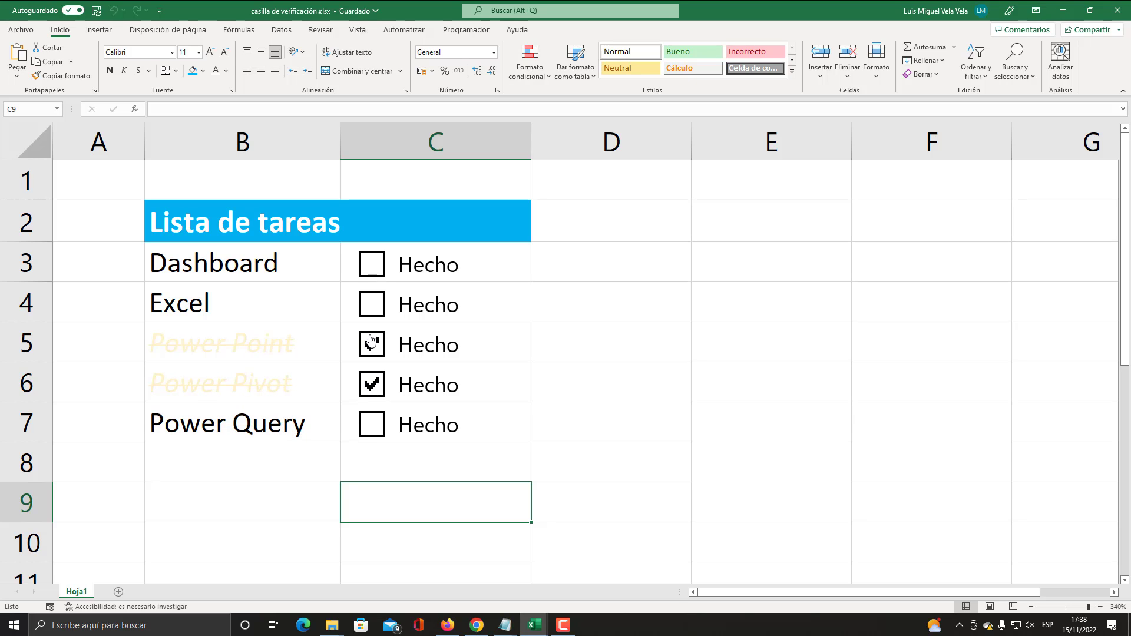
{"action": "left_click", "coordinate": [371, 304]}
{"action": "left_click", "coordinate": [371, 304]}
{"action": "left_click", "coordinate": [380, 344]}
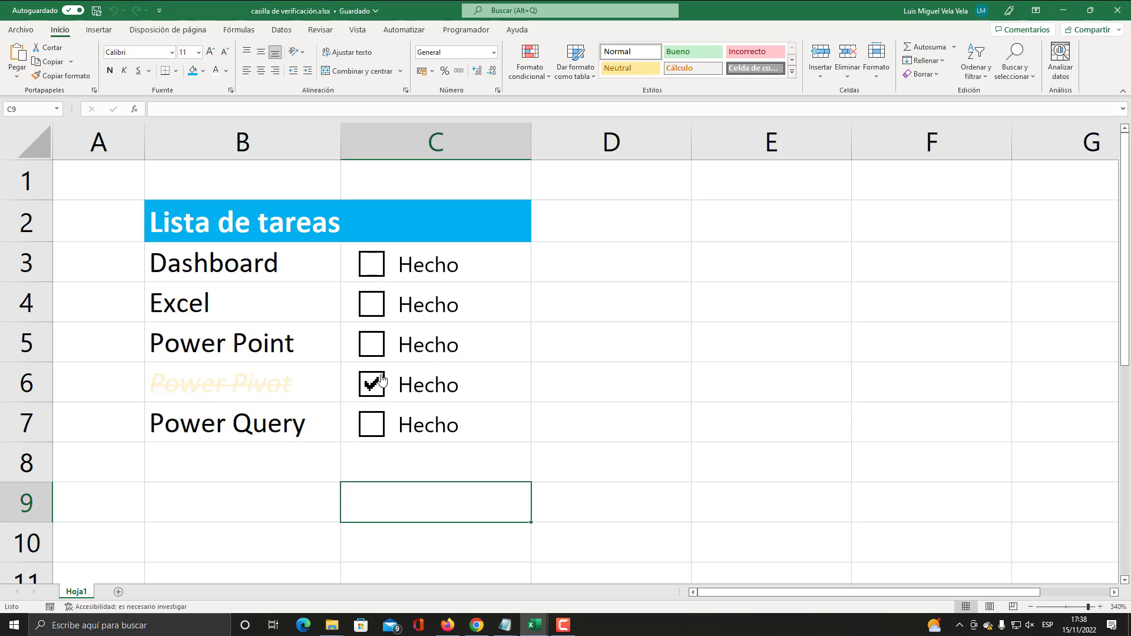
{"action": "left_click", "coordinate": [372, 384]}
{"action": "left_click", "coordinate": [716, 215]}
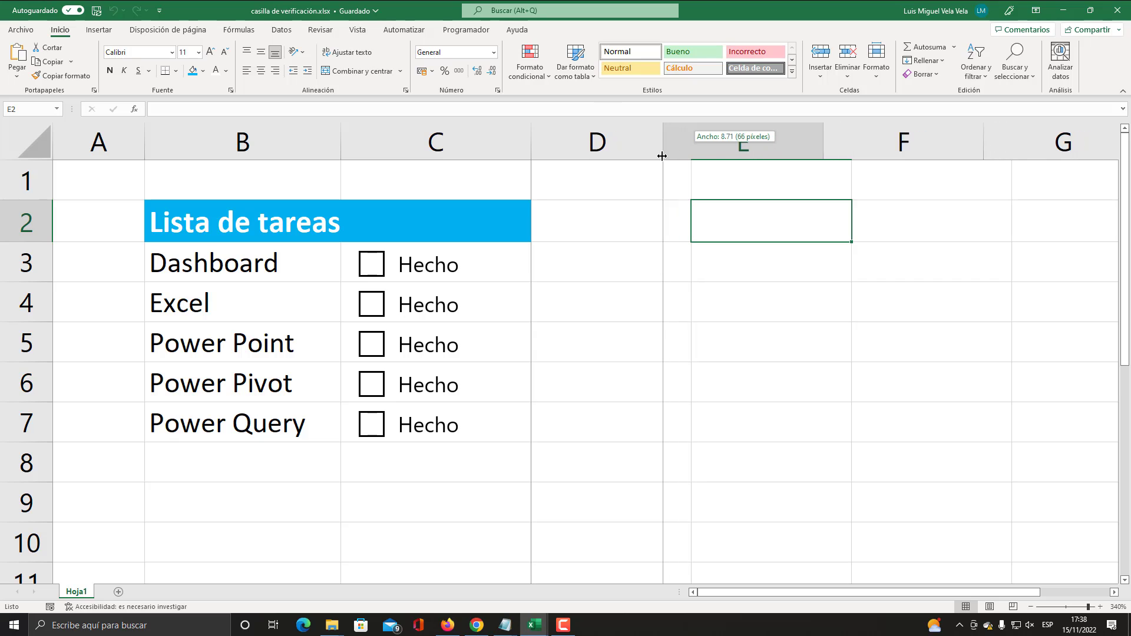
Narrow column D and enter the heading 'Tareas Completadas' in E2.
{"action": "left_click_drag", "start_coordinate": [695, 151], "coordinate": [625, 151]}
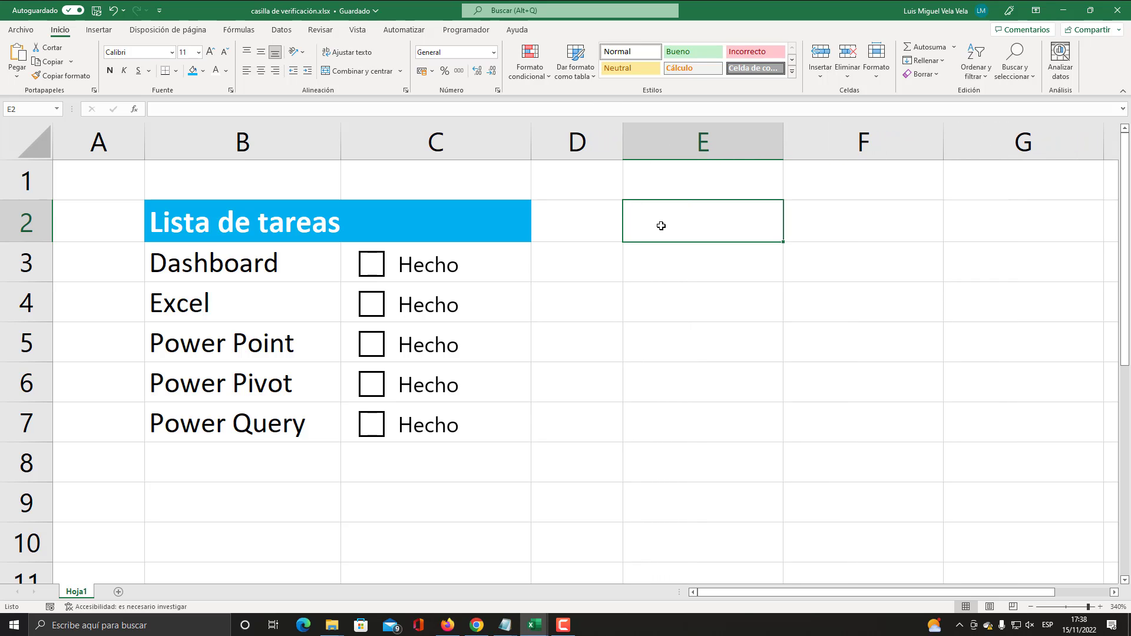
{"action": "type", "text": "tgAREA"}
{"action": "key", "text": "BackSpace"}
{"action": "key", "text": "BackSpace"}
{"action": "key", "text": "BackSpace"}
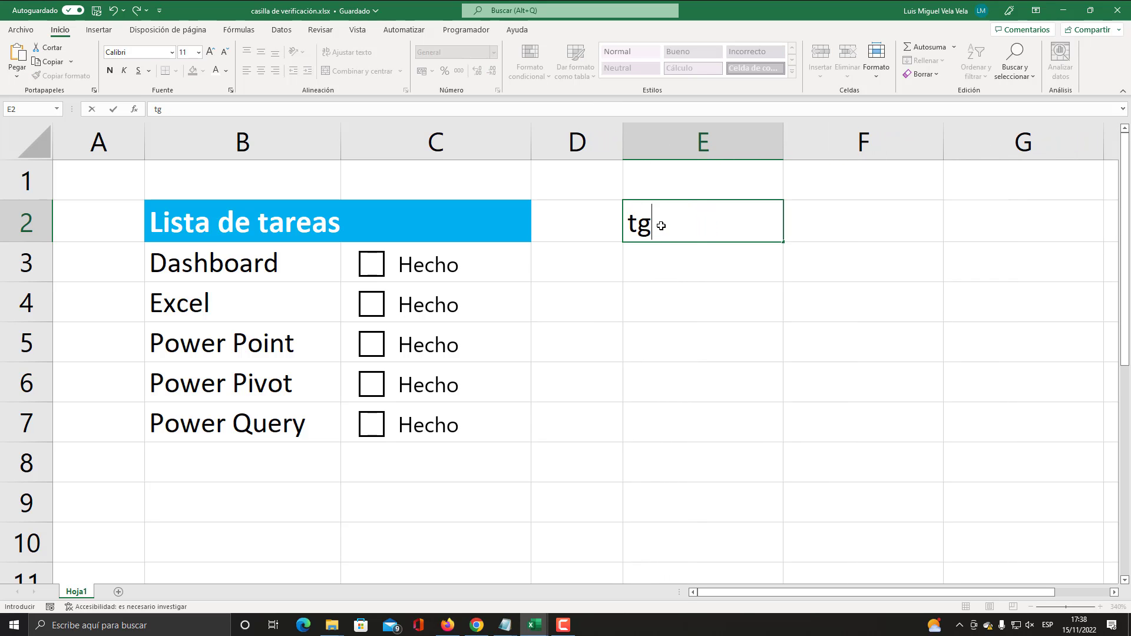
{"action": "key", "text": "BackSpace"}
{"action": "key", "text": "BackSpace"}
{"action": "type", "text": "Tareas Com"}
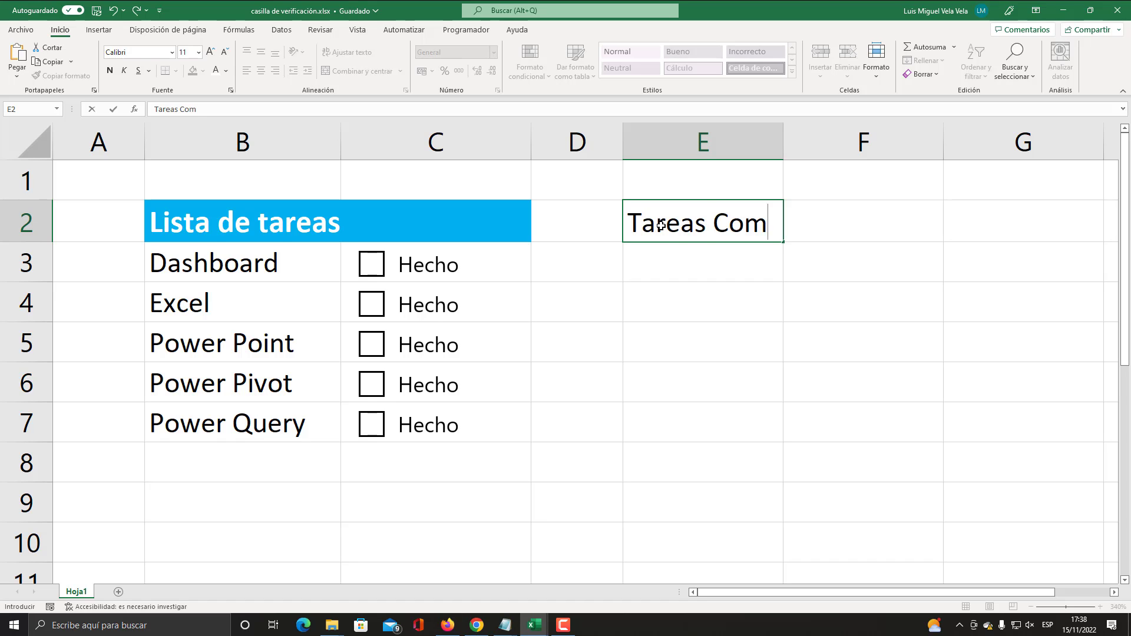
{"action": "type", "text": "pletadas"}
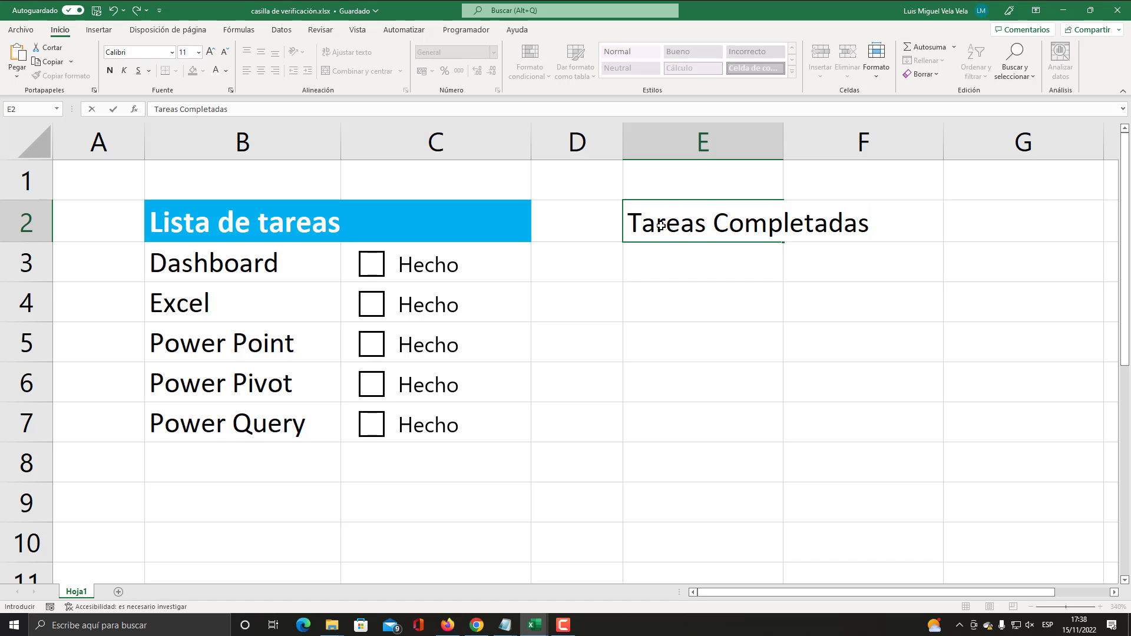
{"action": "left_click", "coordinate": [664, 265]}
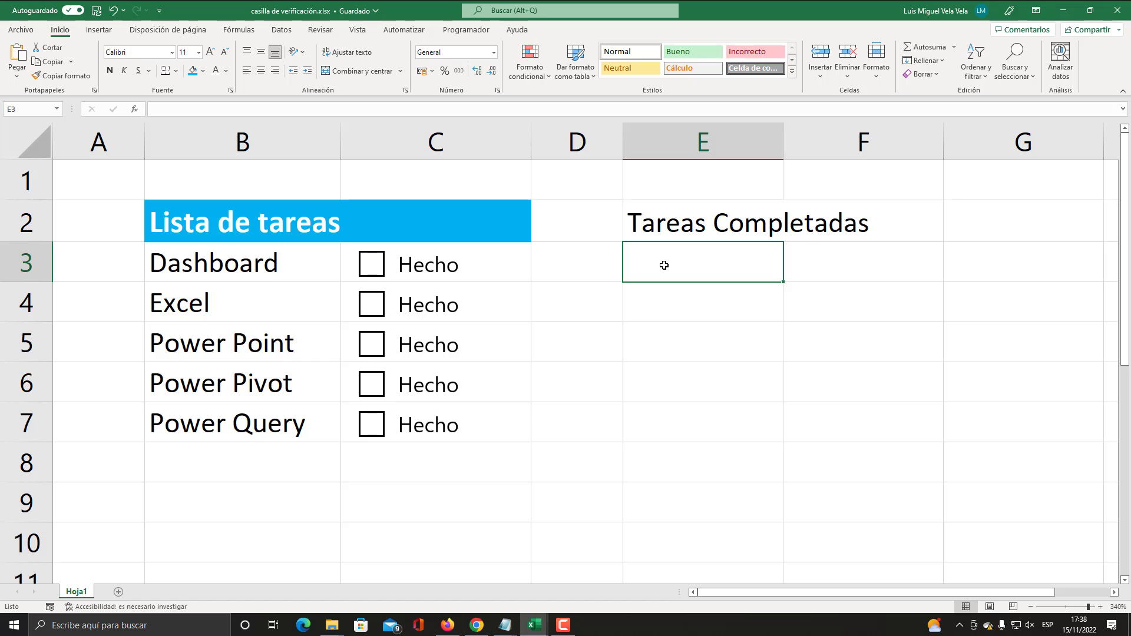
Type =FILTRAR(B3:B7;C3:C7=FALSO) in E3 using the task names and checkbox cells.
{"action": "type", "text": "="}
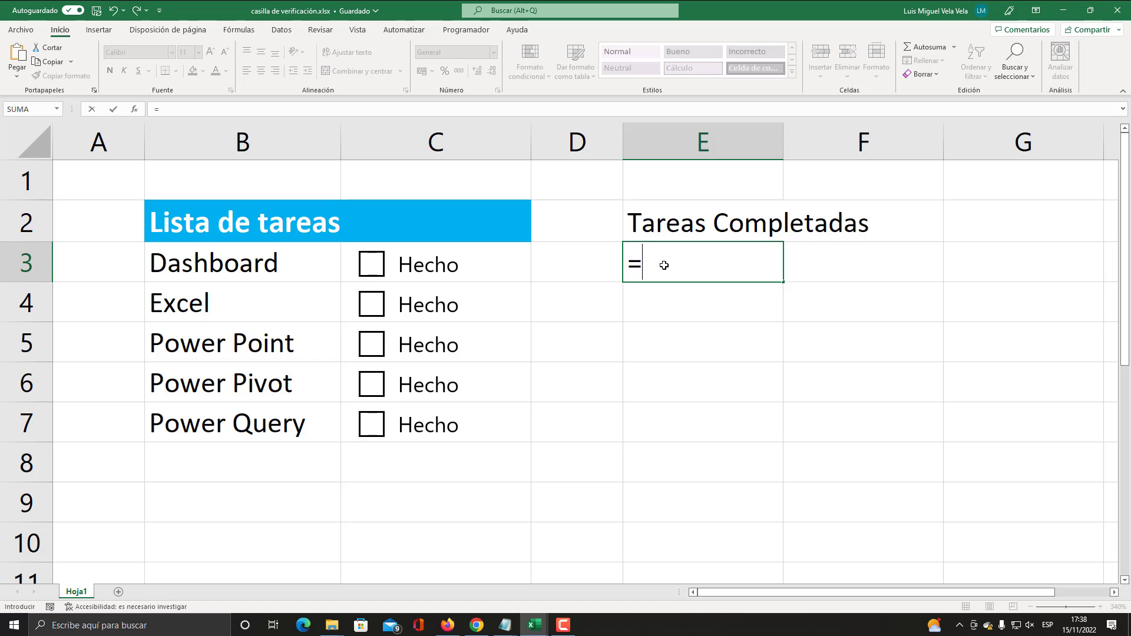
{"action": "type", "text": "F"}
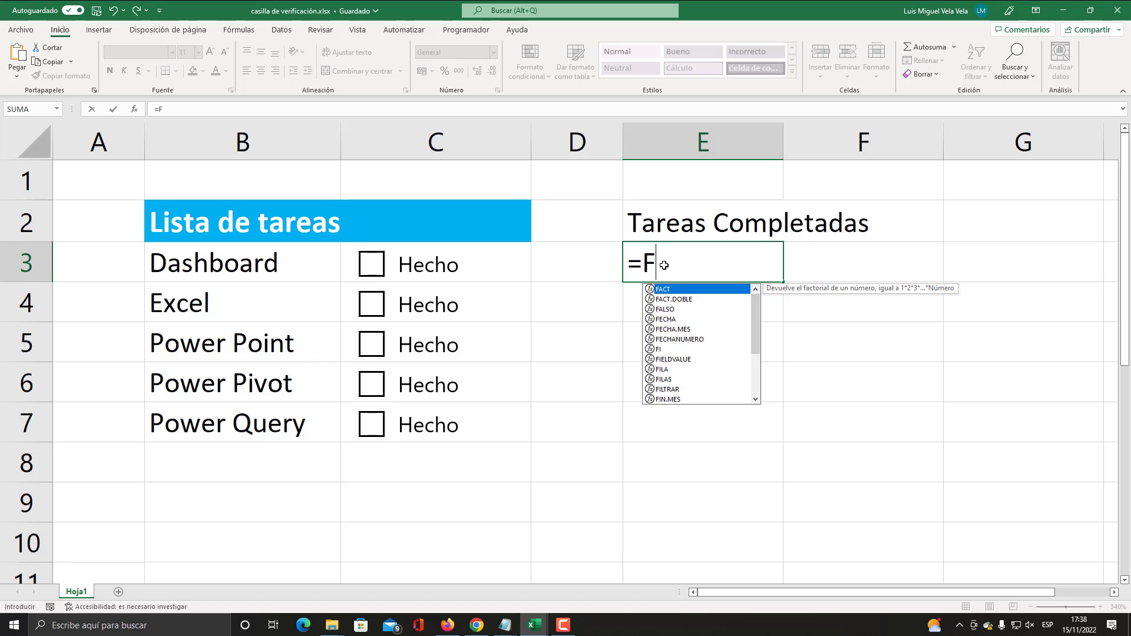
{"action": "type", "text": "ILTRAR"}
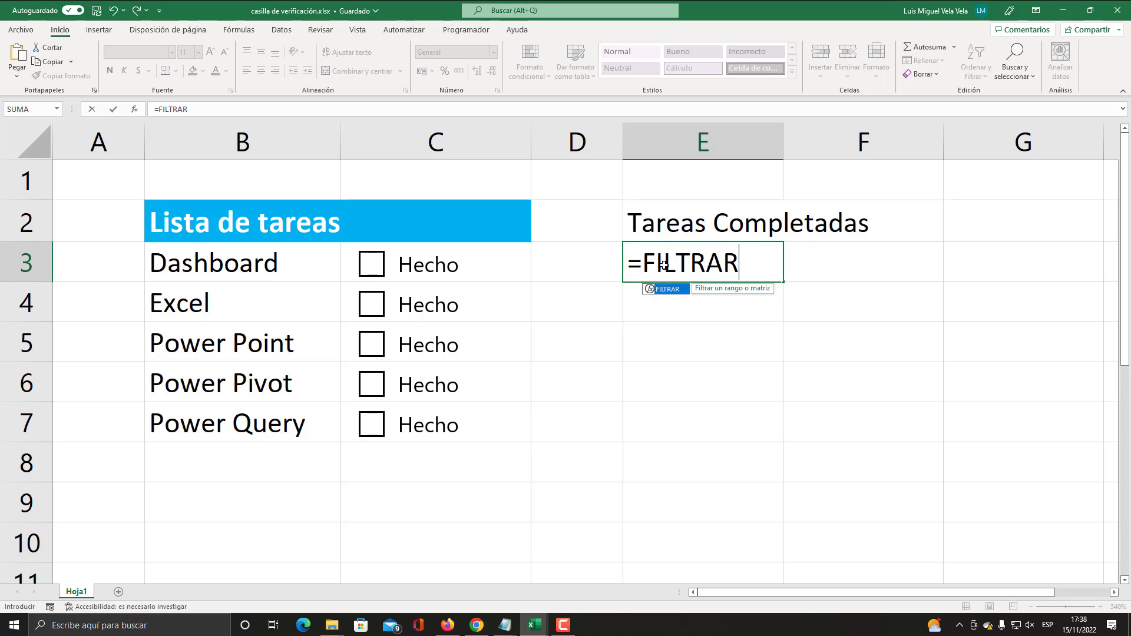
{"action": "type", "text": "("}
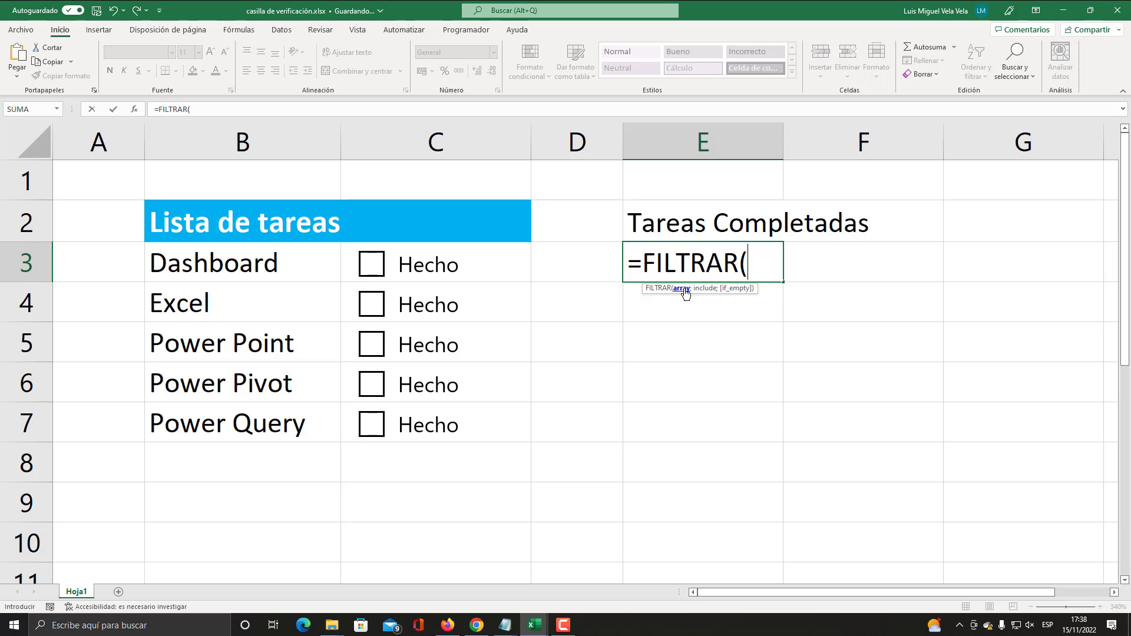
{"action": "left_click_drag", "start_coordinate": [247, 260], "coordinate": [249, 412]}
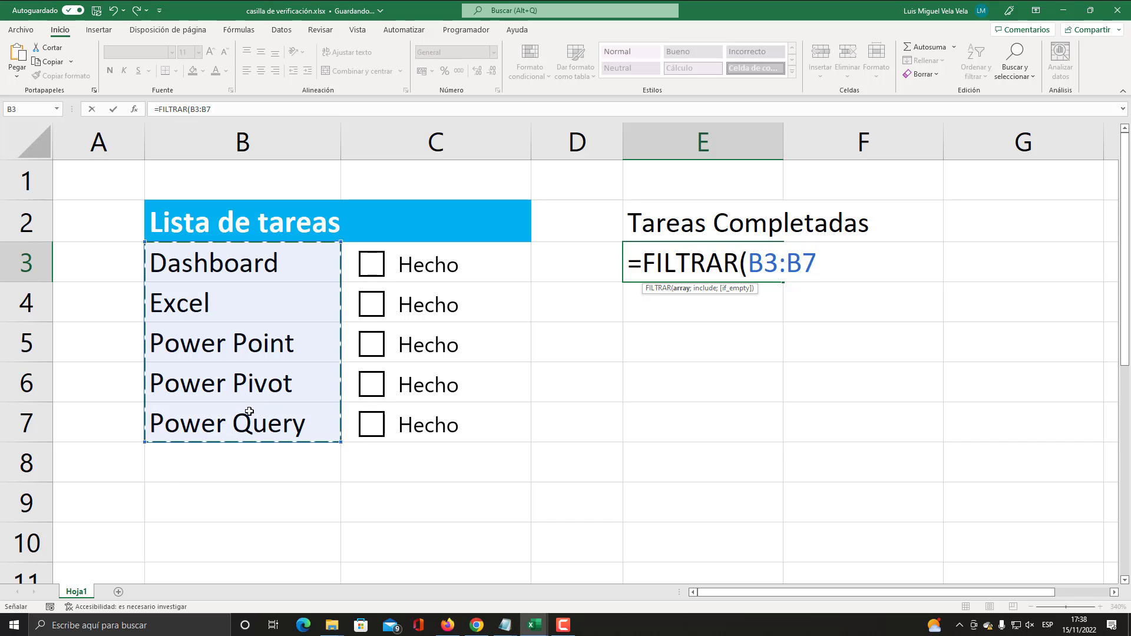
{"action": "type", "text": ";"}
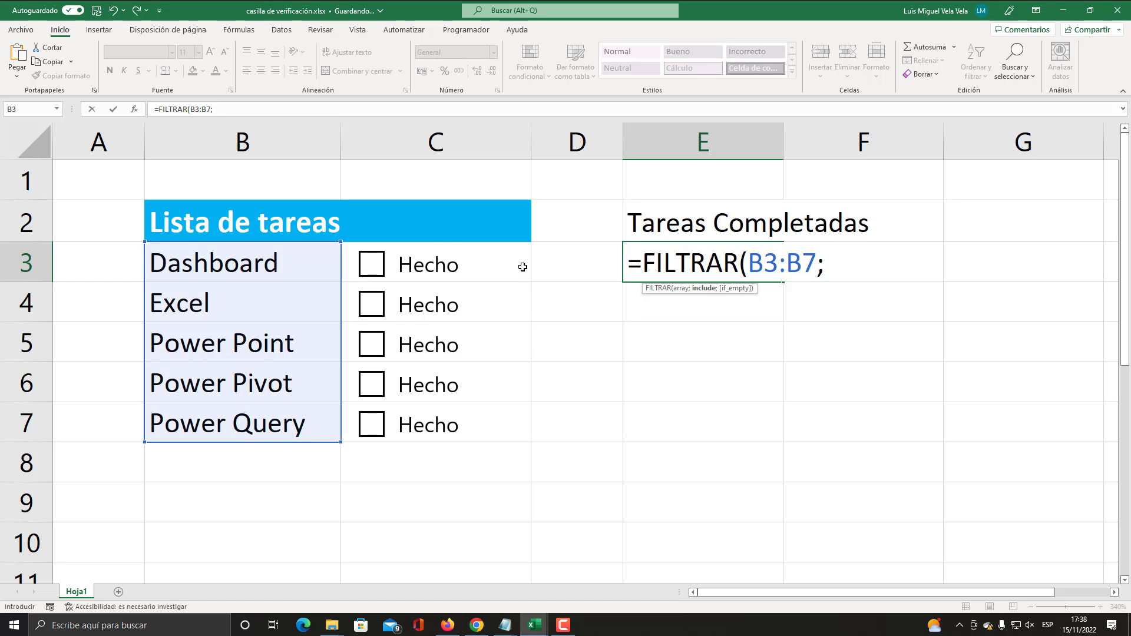
{"action": "left_click_drag", "start_coordinate": [523, 267], "coordinate": [521, 411]}
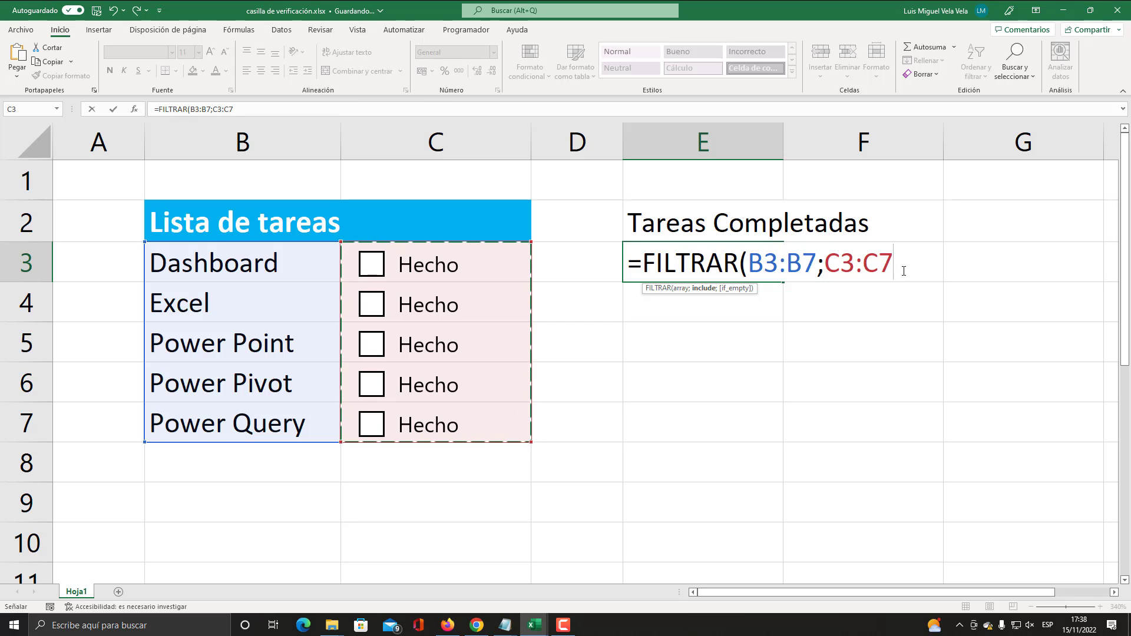
{"action": "type", "text": "="}
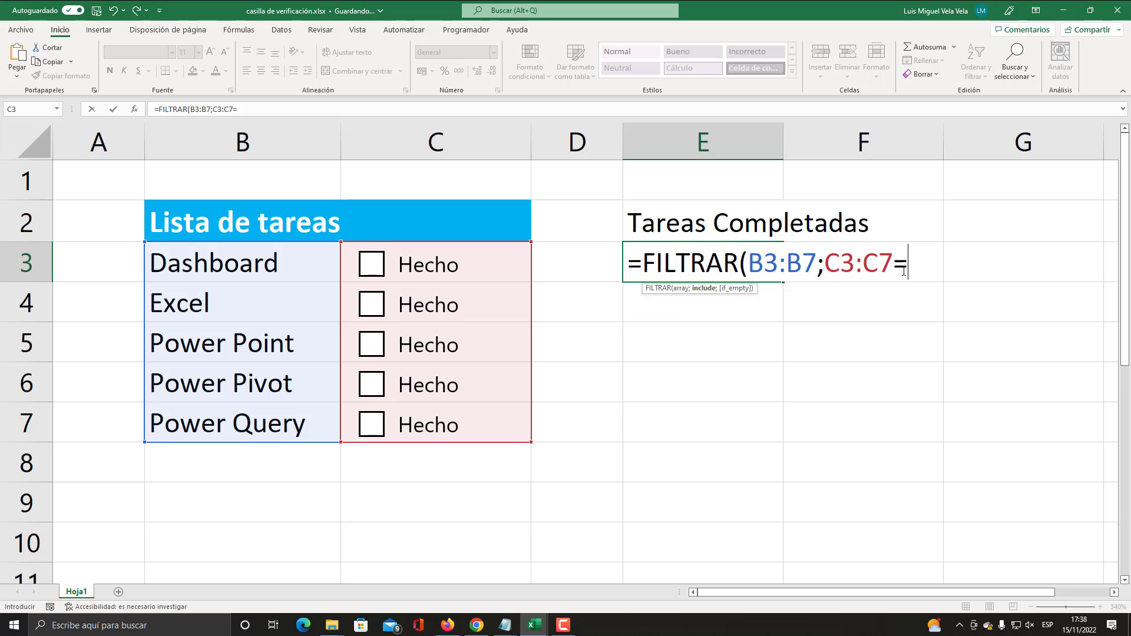
{"action": "type", "text": "FA"}
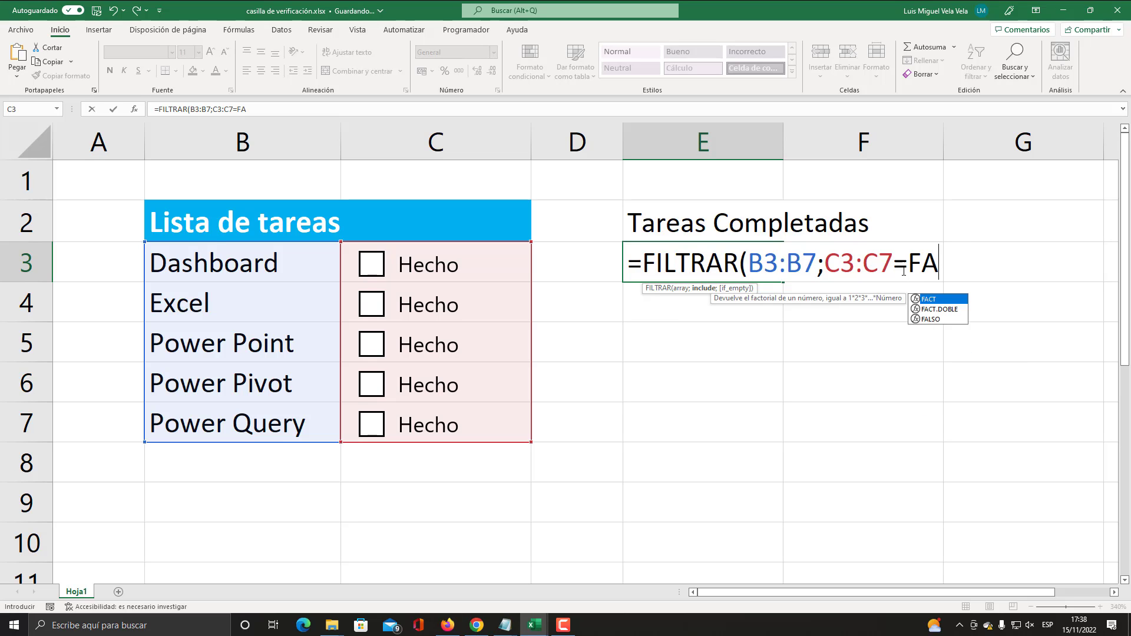
{"action": "type", "text": "LSO"}
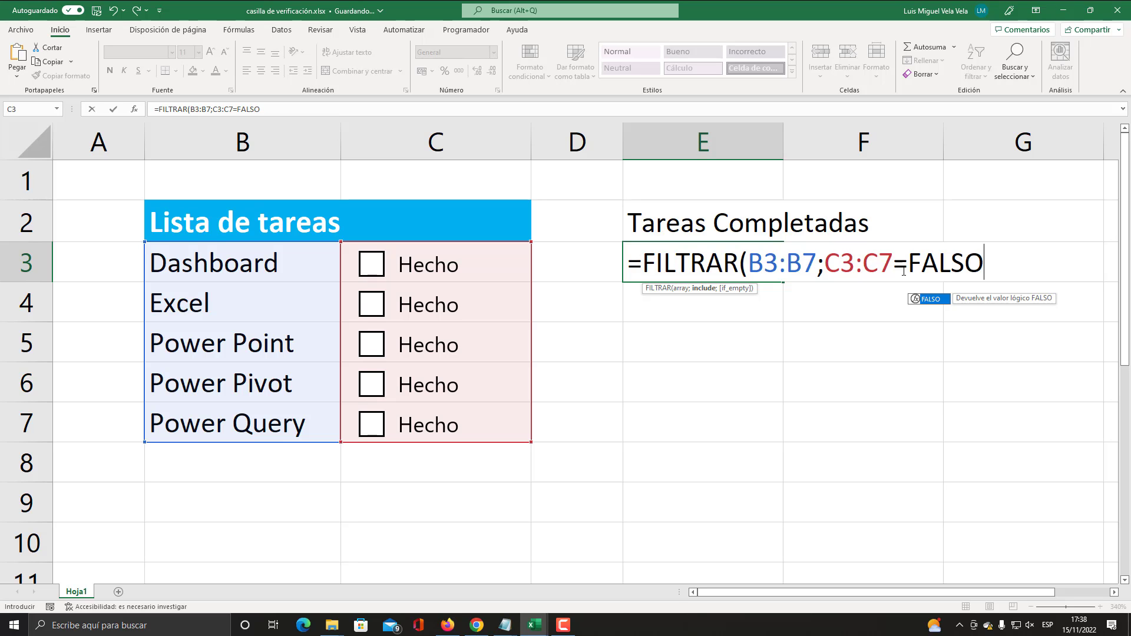
{"action": "type", "text": ")"}
Commit the FILTRAR formula and check the task names spilled into column E.
{"action": "key", "text": "Return"}
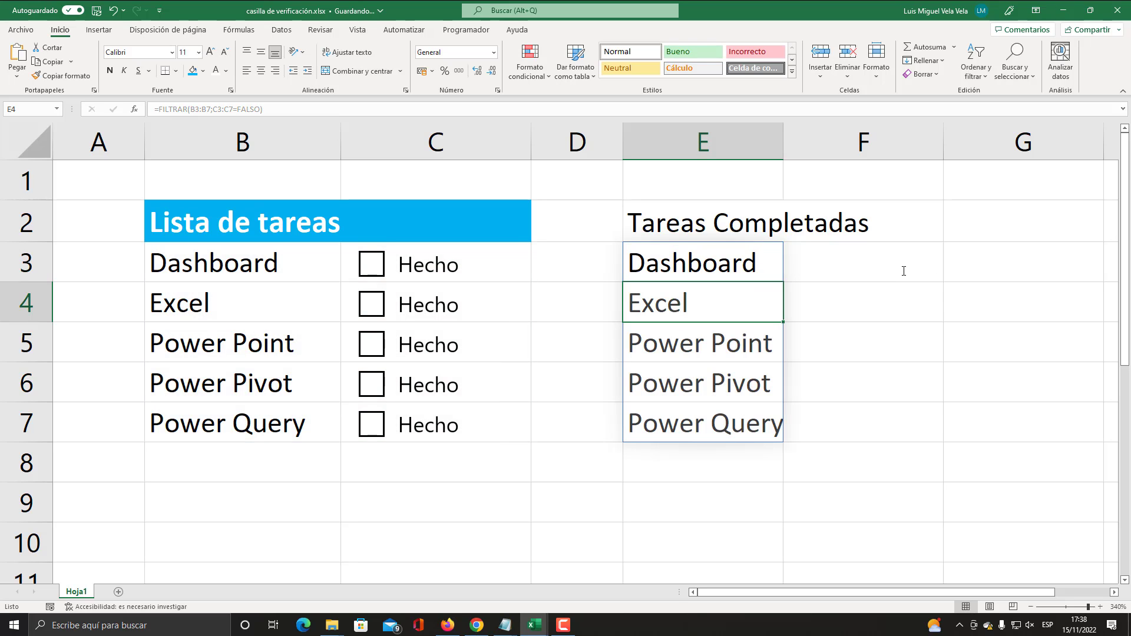
{"action": "left_click", "coordinate": [714, 265]}
{"action": "left_click", "coordinate": [697, 304]}
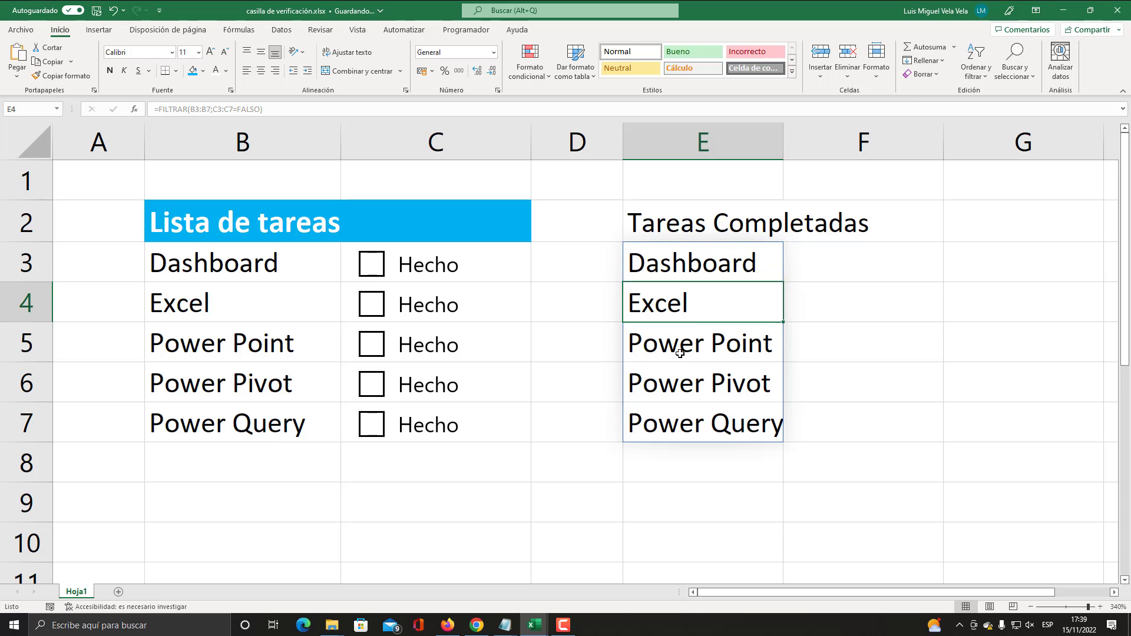
{"action": "left_click", "coordinate": [677, 348]}
{"action": "left_click", "coordinate": [678, 423]}
{"action": "left_click", "coordinate": [677, 383]}
{"action": "left_click", "coordinate": [677, 344]}
{"action": "left_click", "coordinate": [677, 265]}
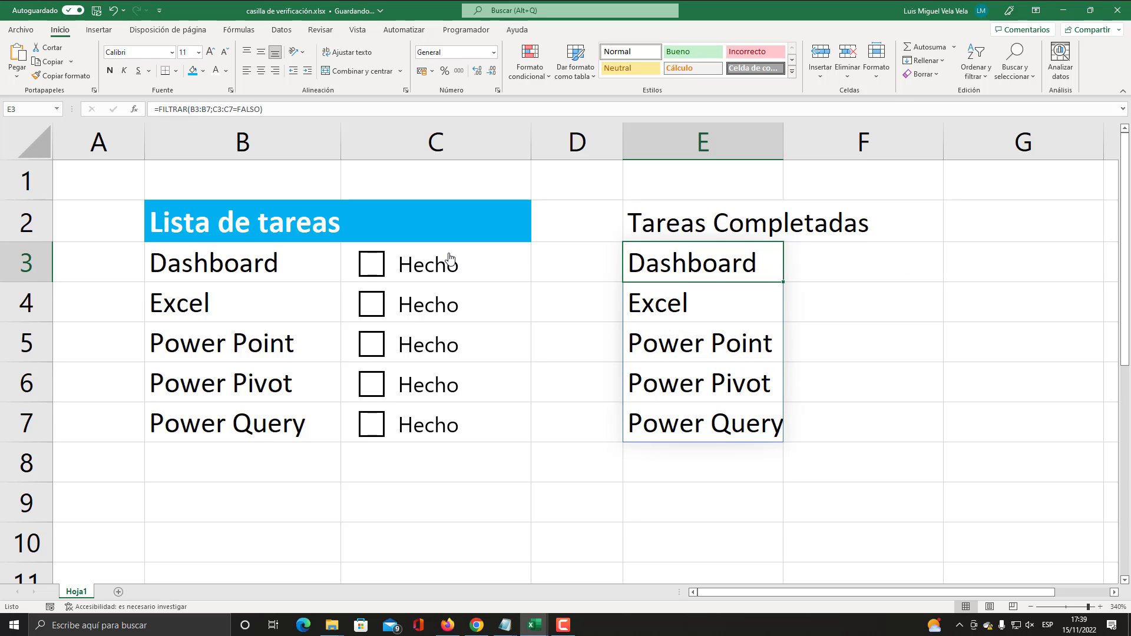
Tick Dashboard, Excel and Power Point, compare open tasks B6:B7 with E3:E4, and widen column E.
{"action": "left_click", "coordinate": [372, 267]}
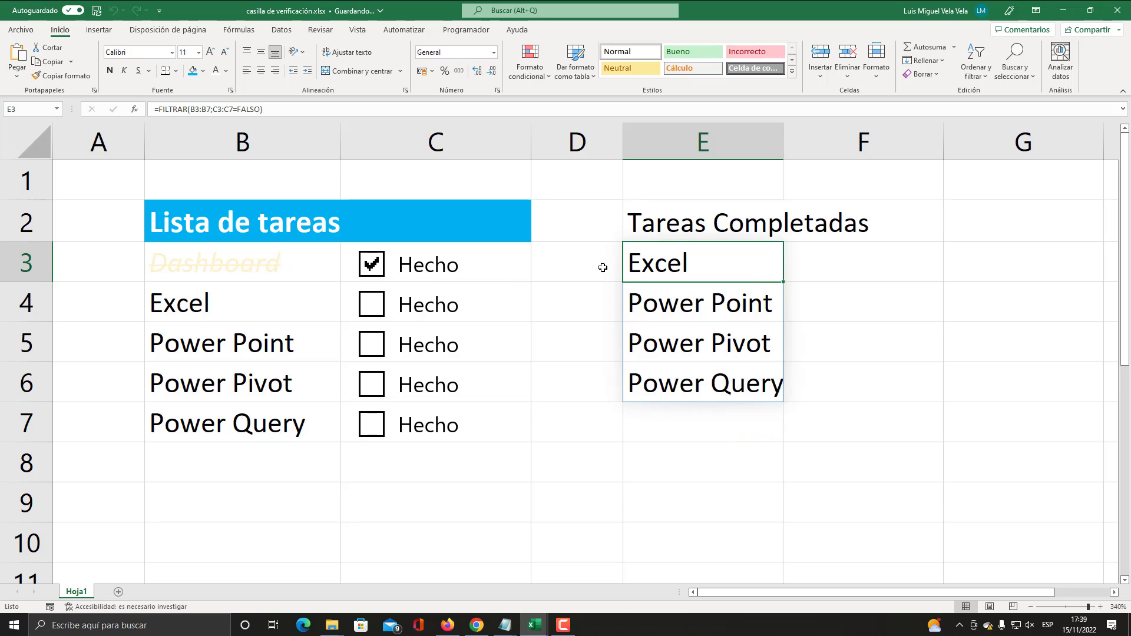
{"action": "left_click", "coordinate": [370, 317]}
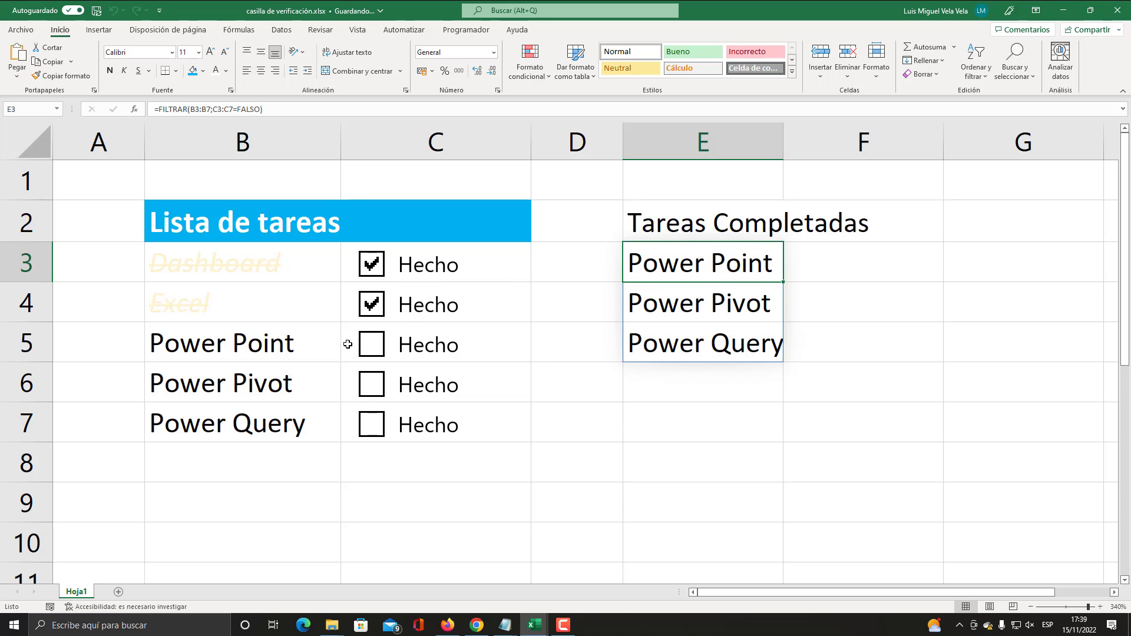
{"action": "left_click", "coordinate": [371, 345]}
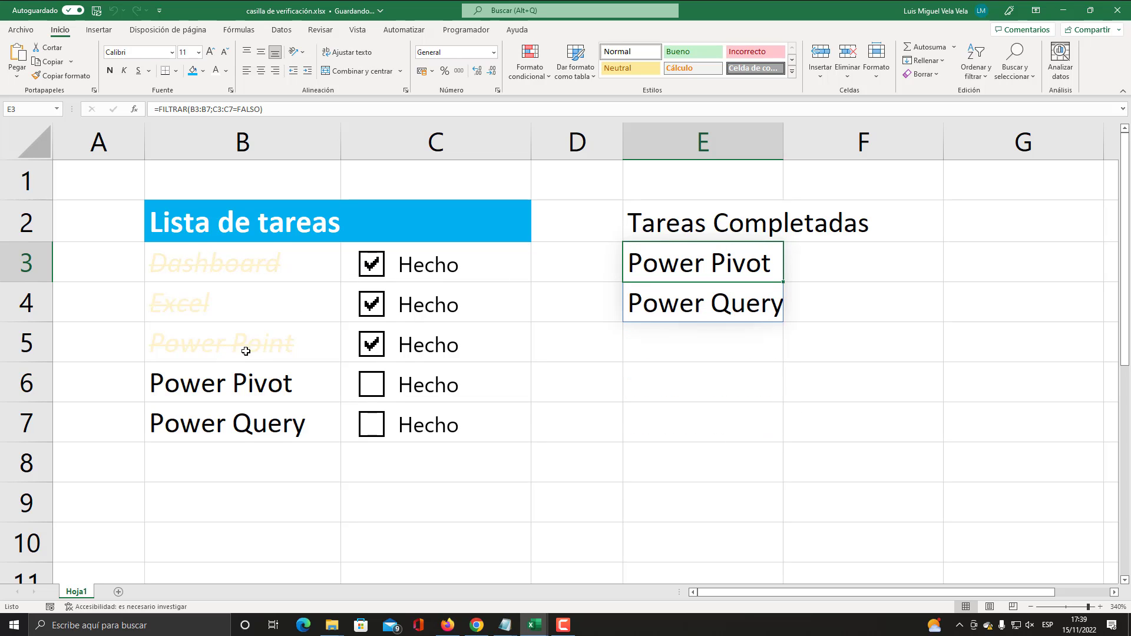
{"action": "left_click_drag", "start_coordinate": [283, 381], "coordinate": [295, 422]}
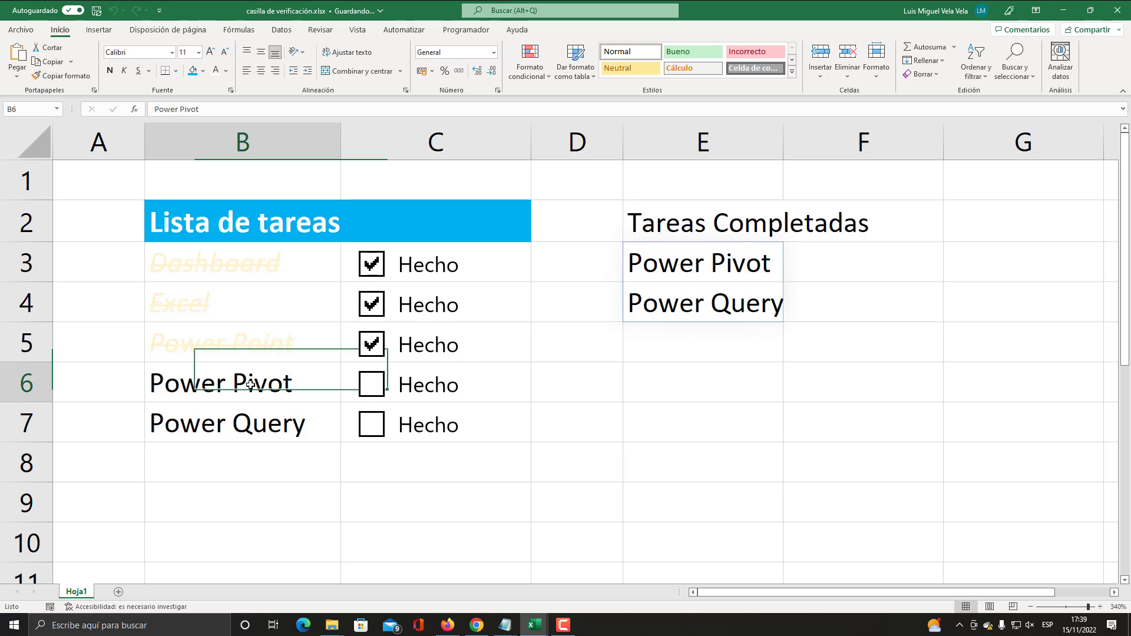
{"action": "left_click_drag", "start_coordinate": [714, 271], "coordinate": [713, 302]}
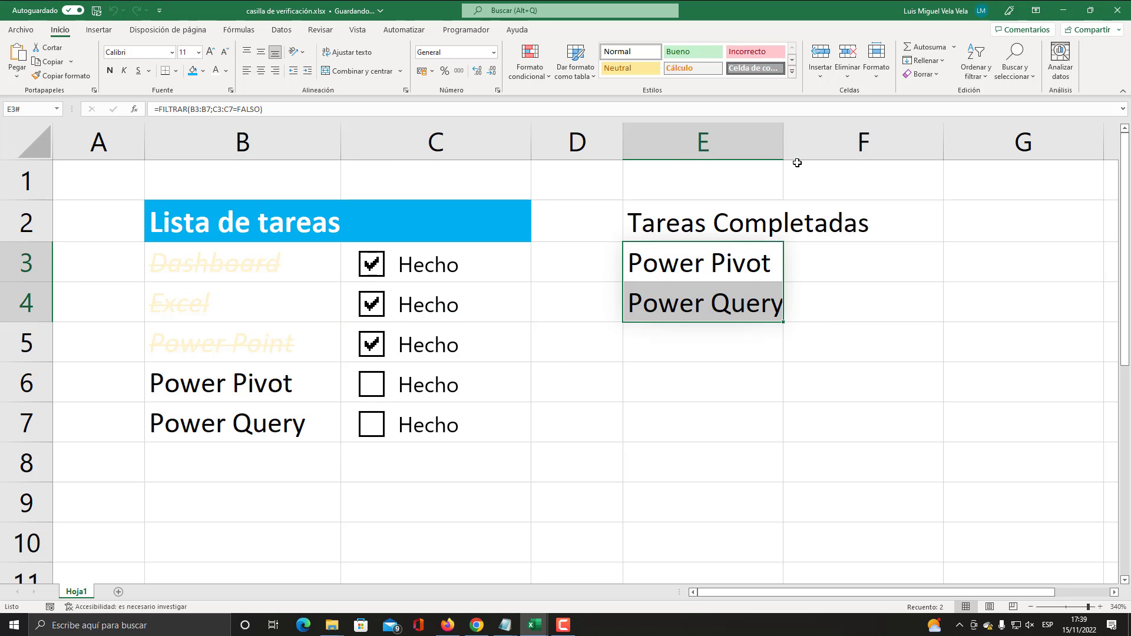
{"action": "left_click_drag", "start_coordinate": [783, 150], "coordinate": [885, 150]}
{"action": "left_click", "coordinate": [693, 222]}
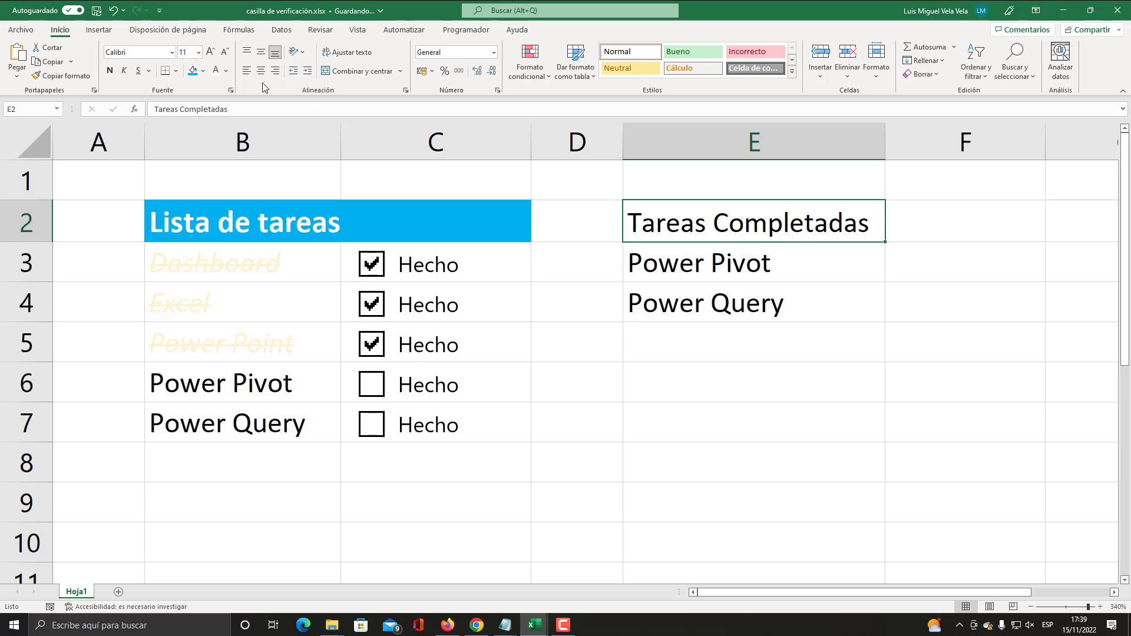
Give the Tareas Completadas heading a green fill and thick bottom border, then tick Power Pivot.
{"action": "left_click", "coordinate": [203, 70]}
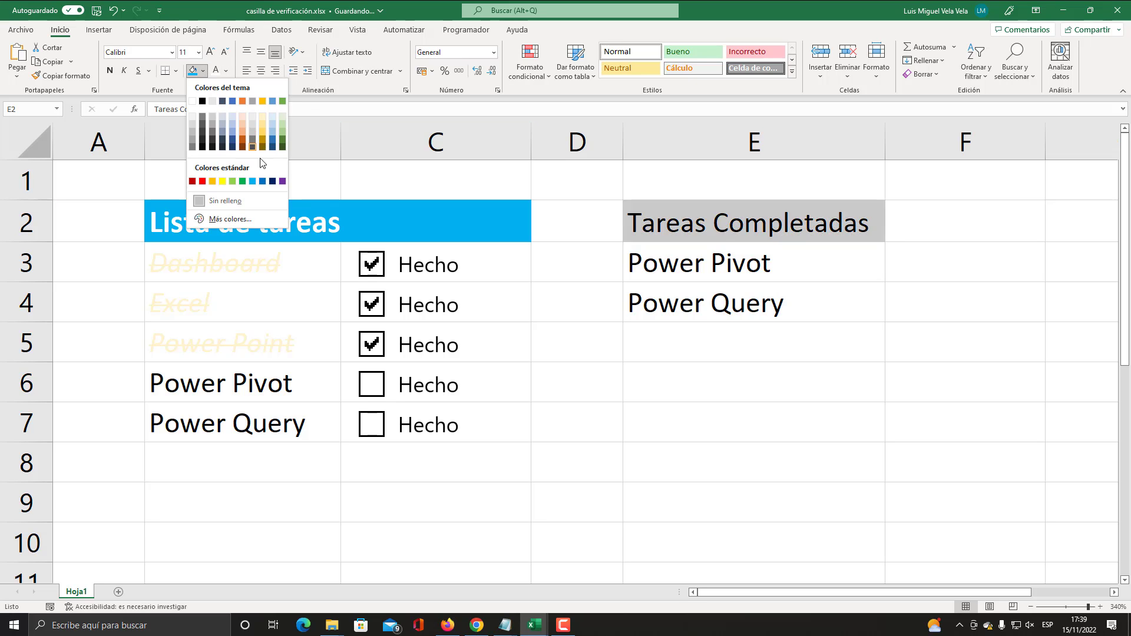
{"action": "left_click", "coordinate": [281, 133]}
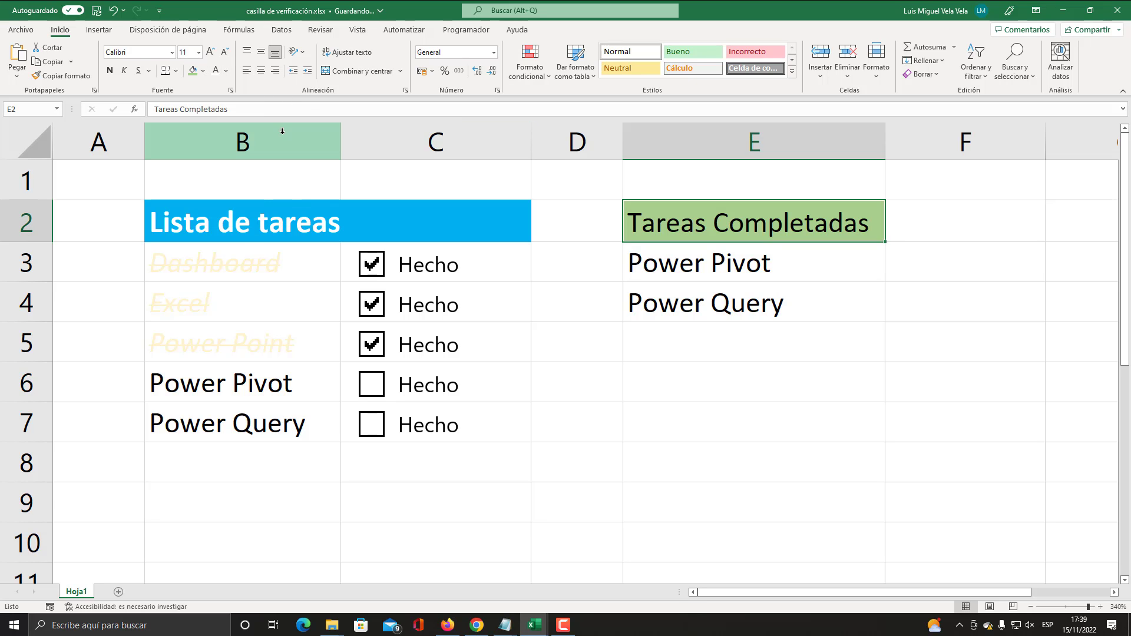
{"action": "left_click", "coordinate": [176, 71]}
{"action": "left_click", "coordinate": [186, 255]}
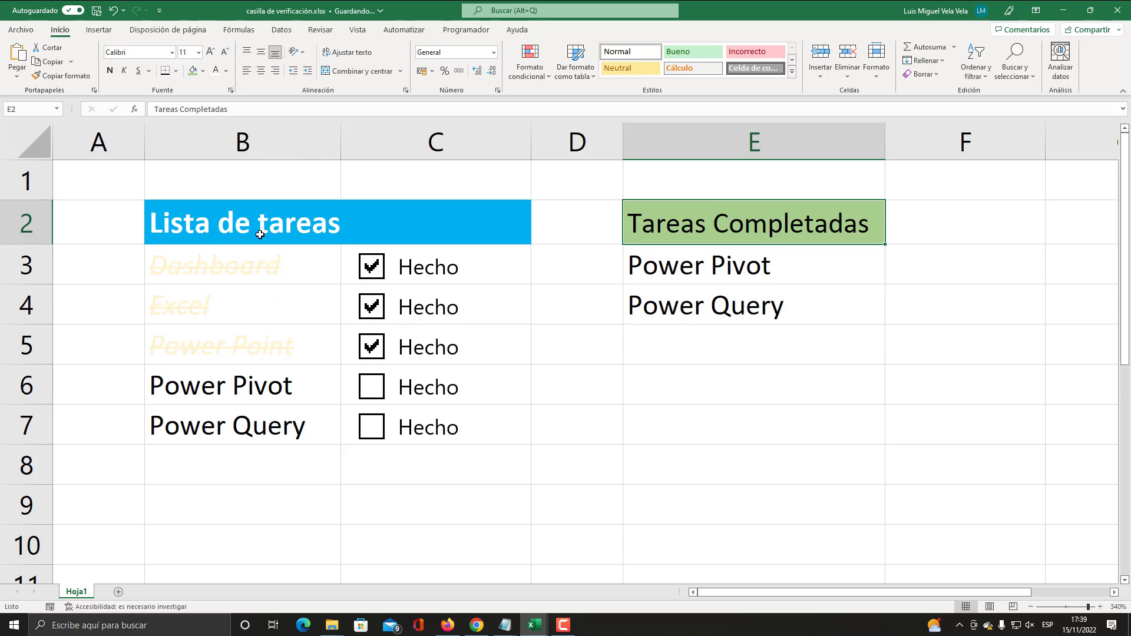
{"action": "left_click", "coordinate": [754, 424]}
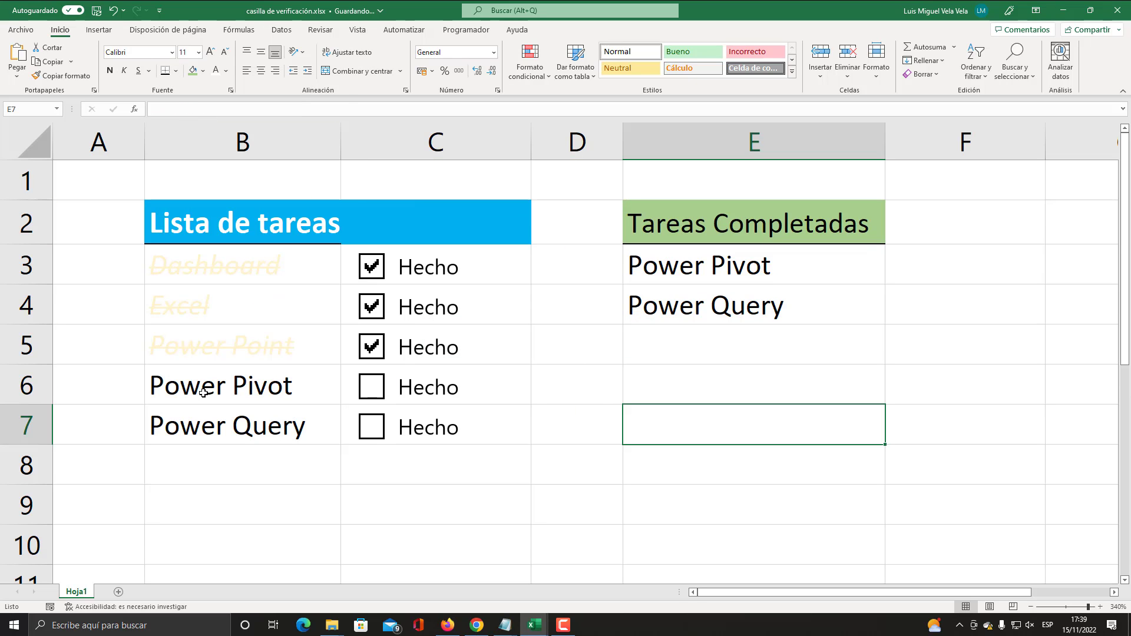
{"action": "left_click", "coordinate": [371, 389]}
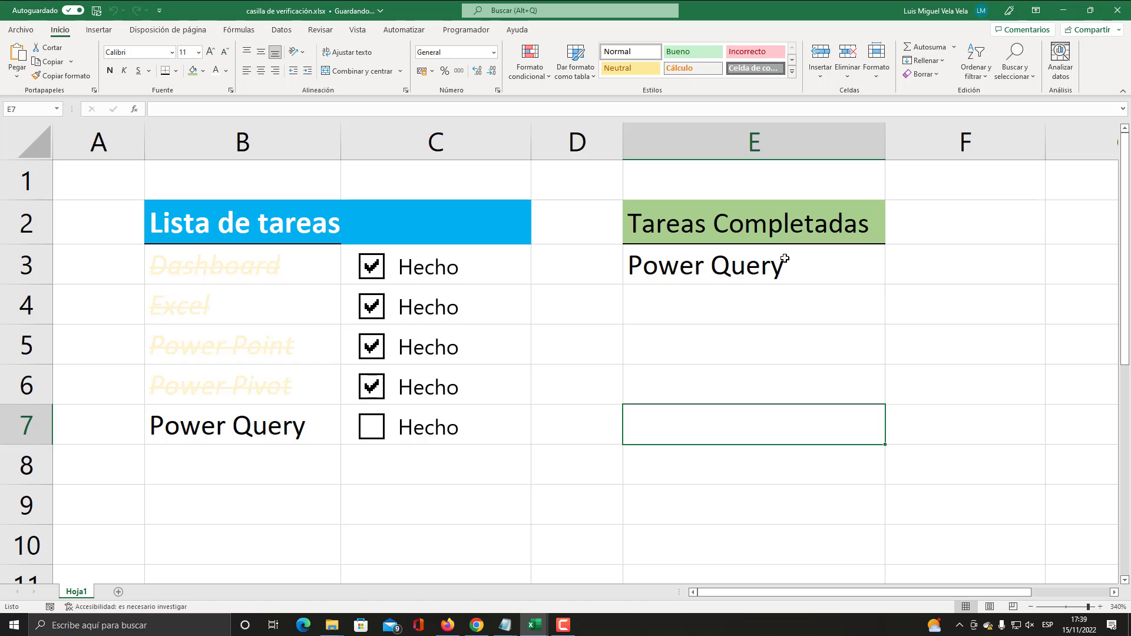
{"action": "left_click", "coordinate": [175, 434]}
Tick Power Query, causing #CALC! in E3, and begin adding a ;"list if-empty argument to FILTRAR.
{"action": "left_click", "coordinate": [709, 268]}
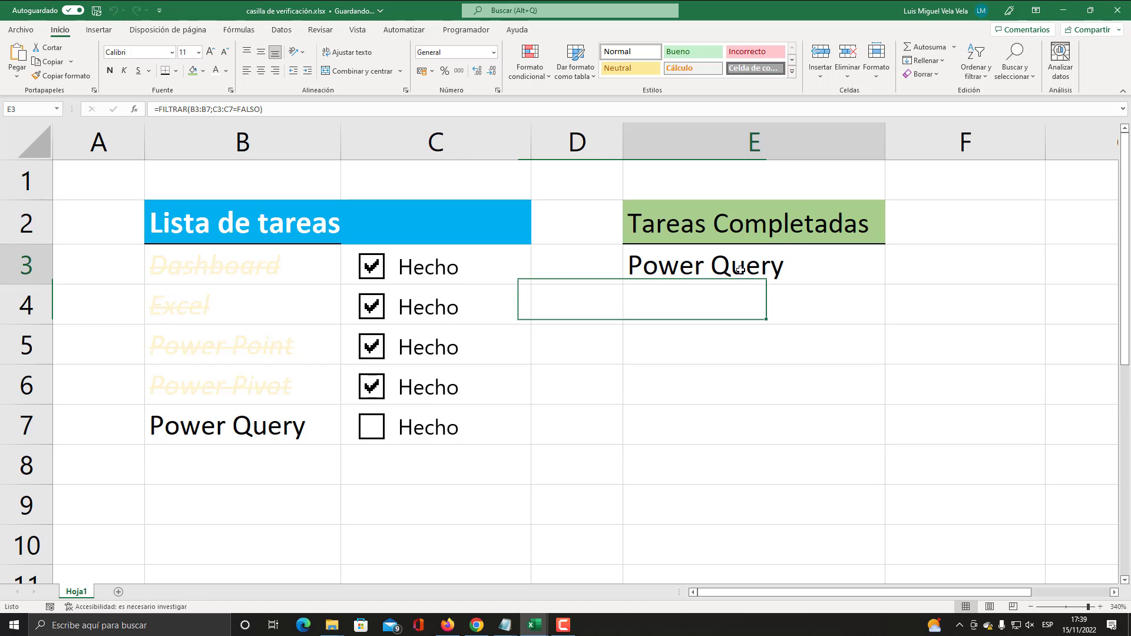
{"action": "left_click", "coordinate": [371, 434]}
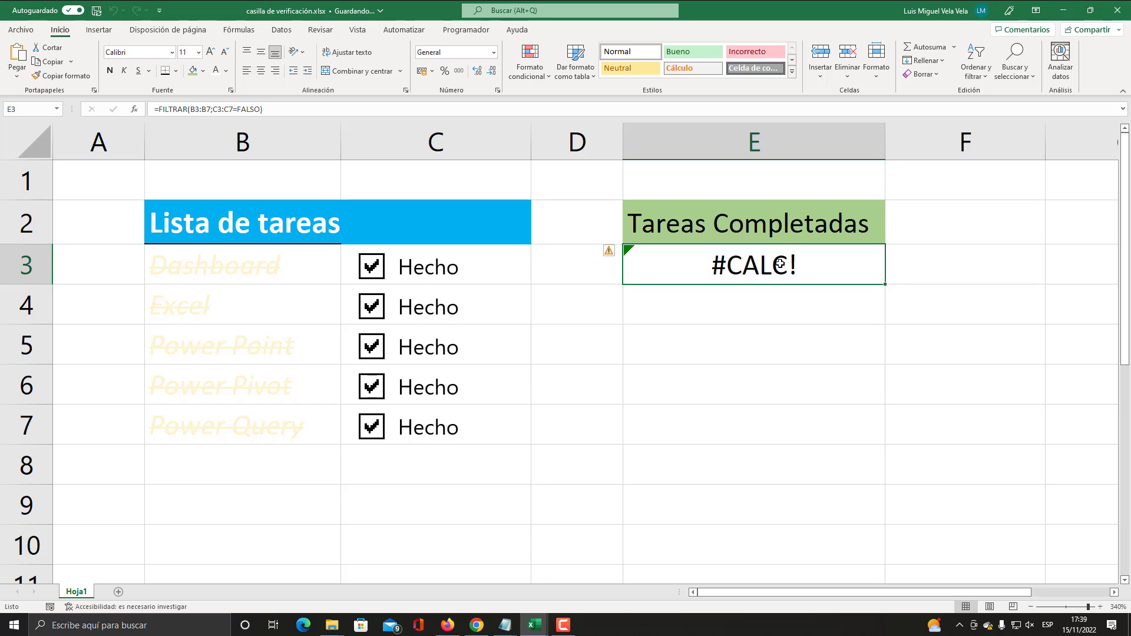
{"action": "double_click", "coordinate": [780, 265]}
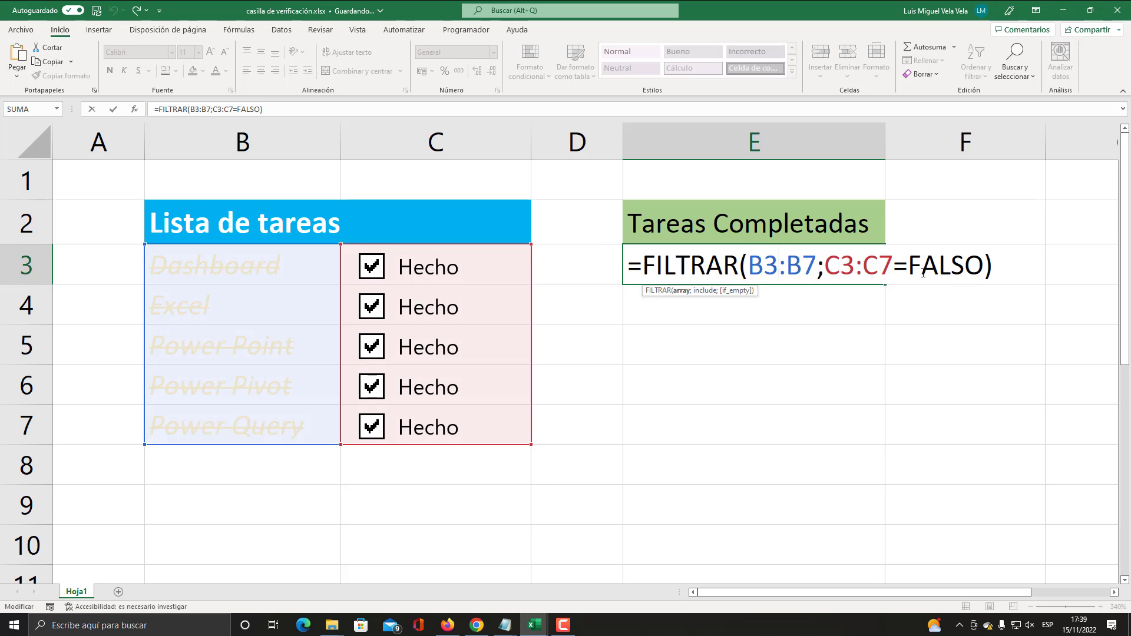
{"action": "left_click", "coordinate": [986, 261]}
Complete E3 as =FILTRAR(B3:B7;C3:C7=FALSO;"Todo completo") and confirm the formula.
{"action": "type", "text": ";"}
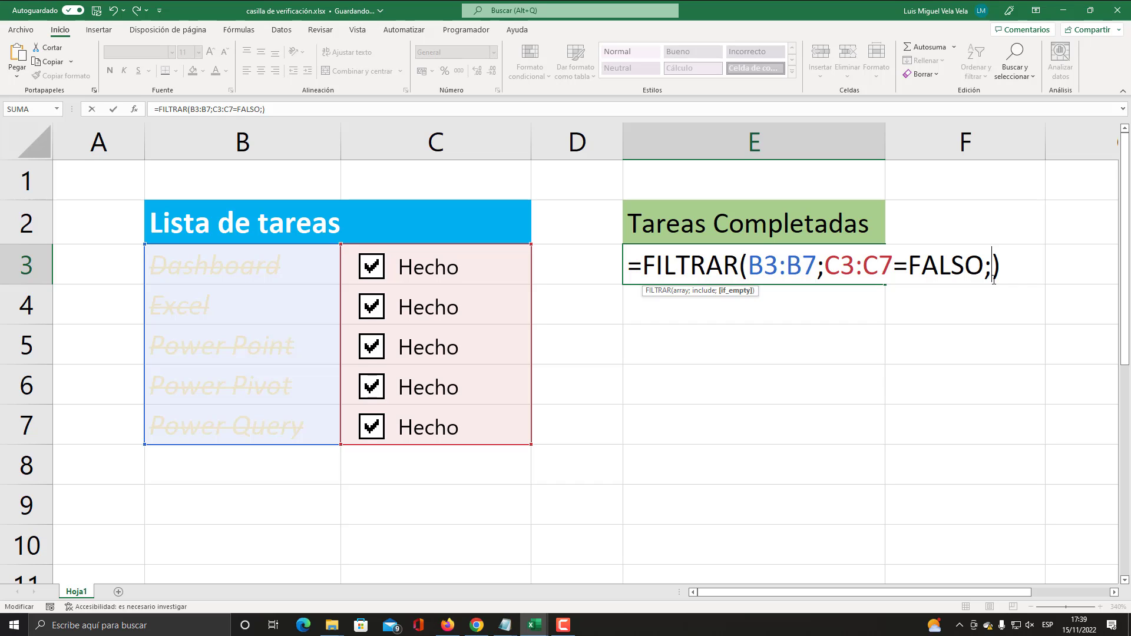
Tick Power Query, causing #CALC! in E3, and begin adding a ;"list if-empty argument to FILTRAR.
Complete E3 as =FILTRAR(B3:B7;C3:C7=FALSO;"Todo completo") and confirm the formula.
{"action": "type", "text": "\""}
{"action": "type", "text": "list"}
{"action": "key", "text": "BackSpace"}
{"action": "key", "text": "BackSpace"}
{"action": "key", "text": "BackSpace"}
{"action": "key", "text": "BackSpace"}
{"action": "type", "text": "Todo completo"}
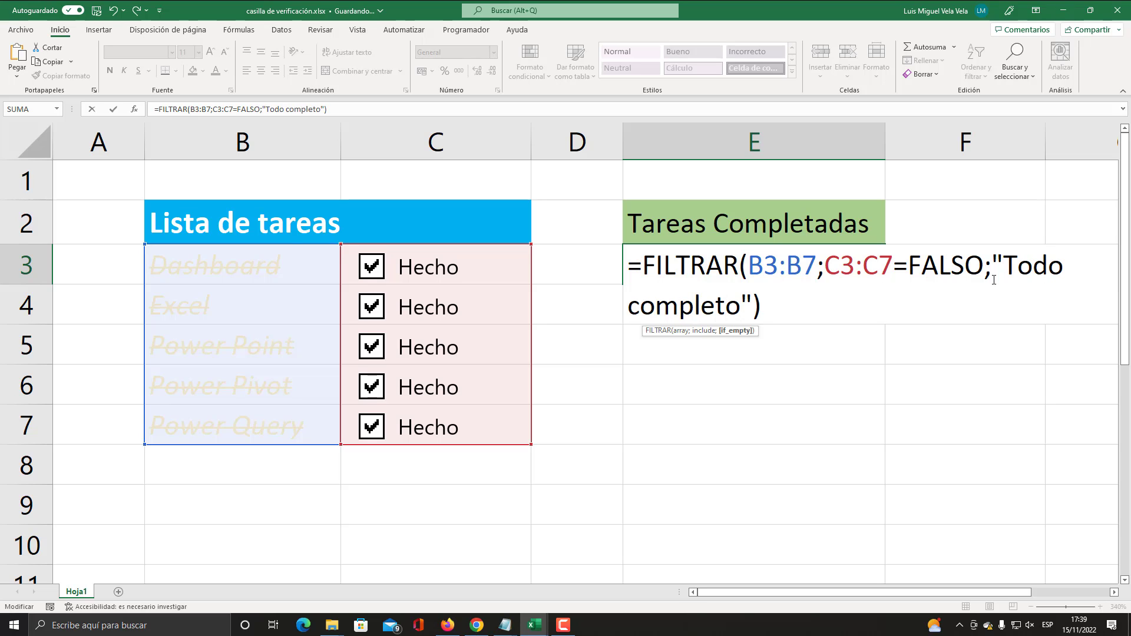
{"action": "key", "text": "Return"}
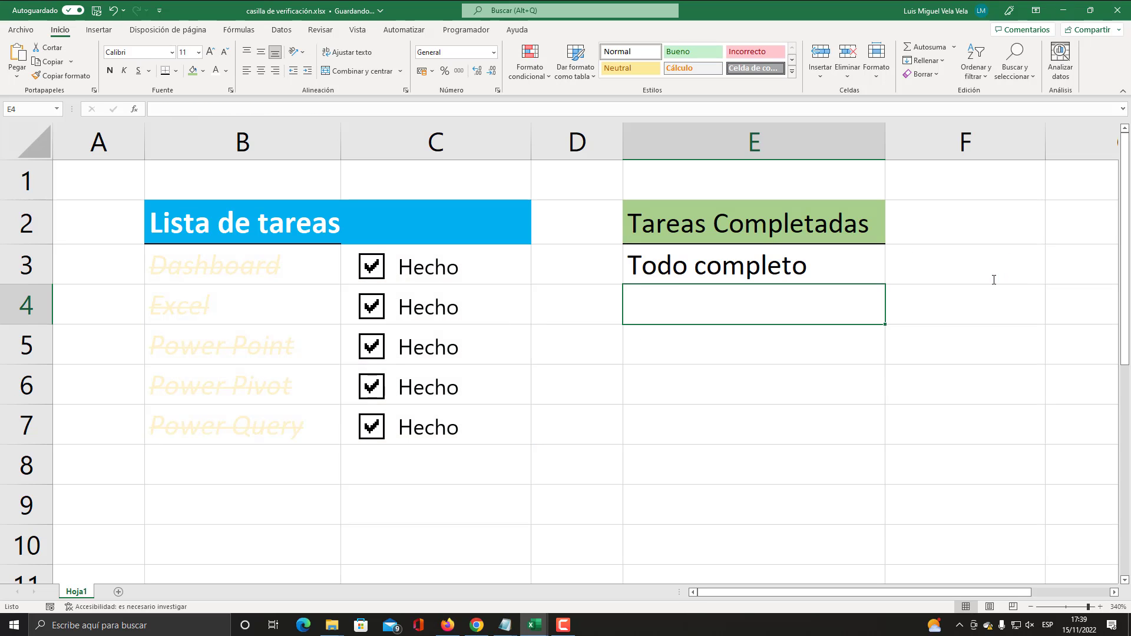
Review the E3 result, the B3:B7 task names and the E2 header cell.
{"action": "left_click", "coordinate": [763, 260]}
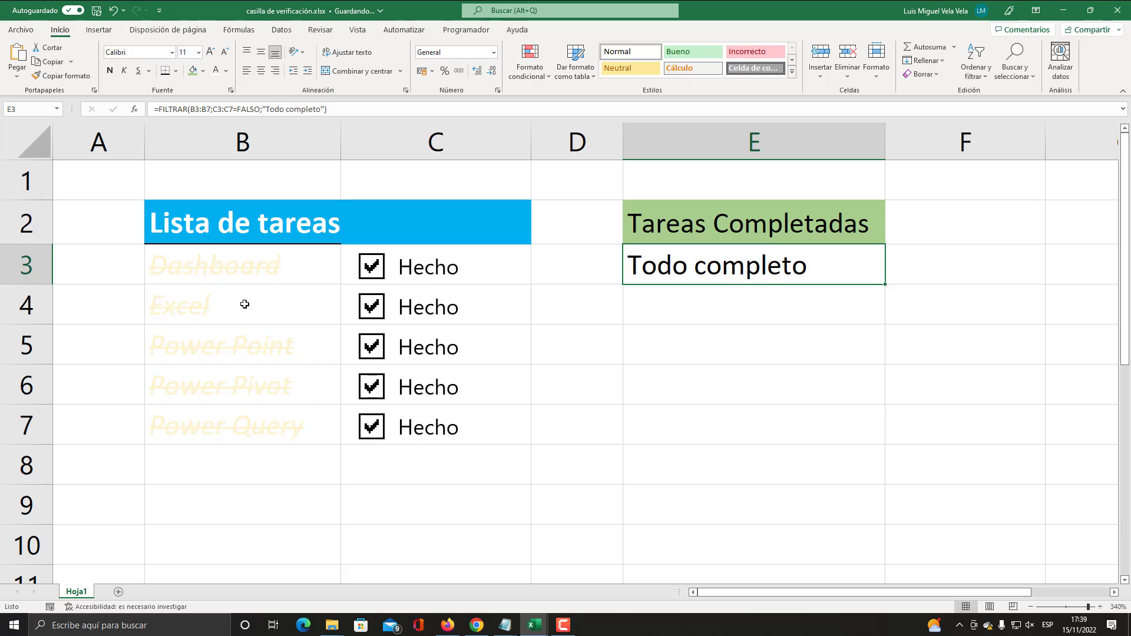
{"action": "left_click_drag", "start_coordinate": [236, 269], "coordinate": [245, 419]}
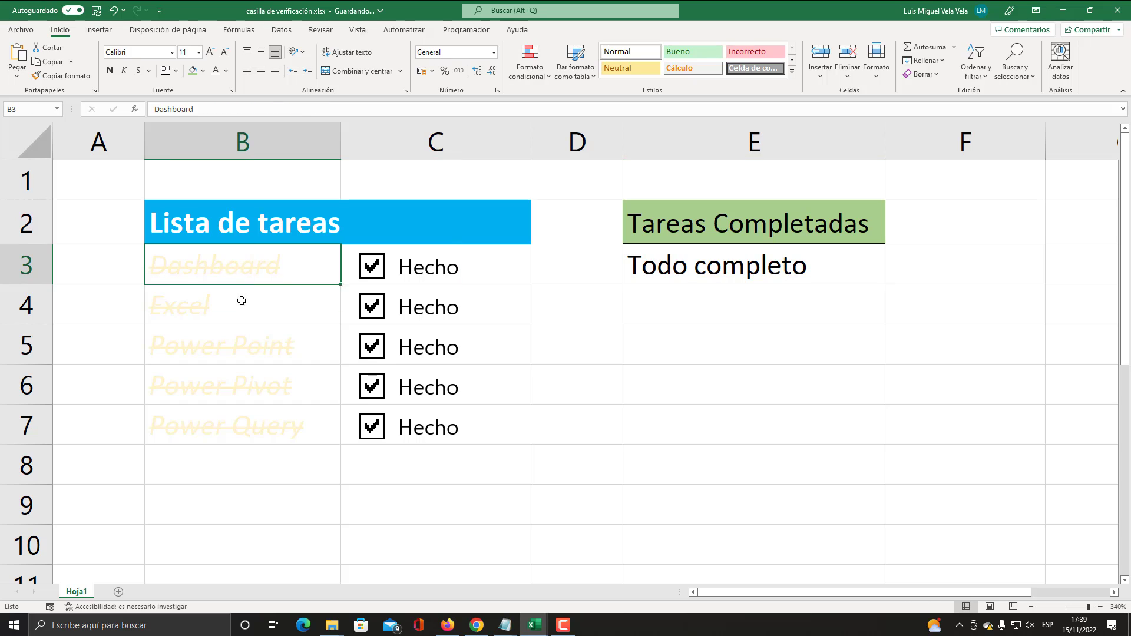
{"action": "left_click", "coordinate": [761, 224]}
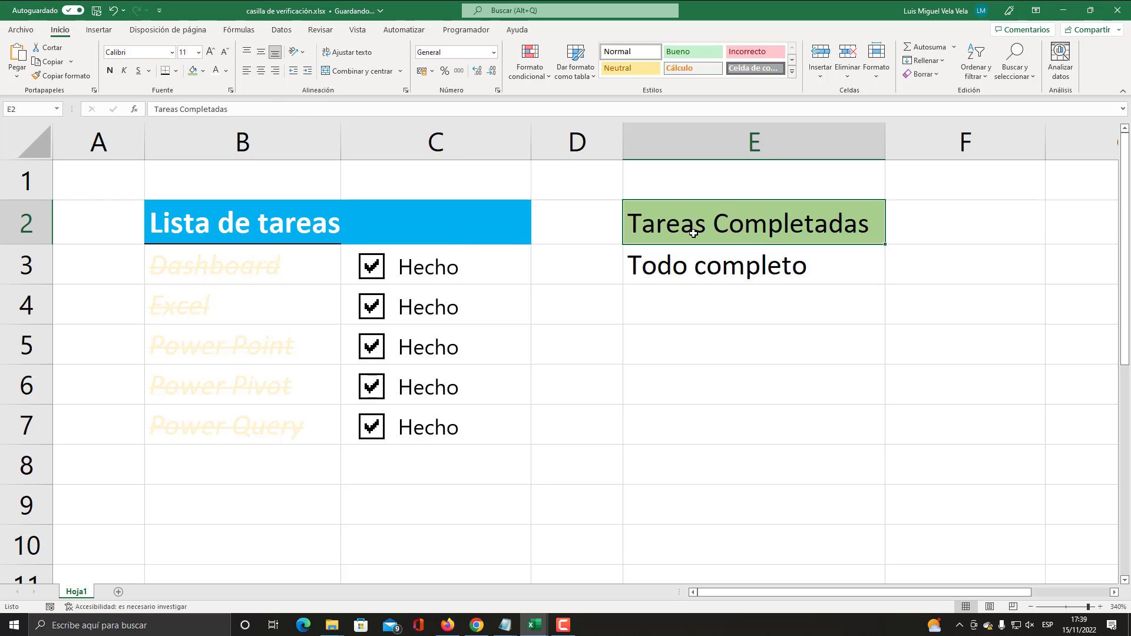
{"action": "left_click", "coordinate": [293, 297]}
{"action": "left_click", "coordinate": [663, 226]}
Rename the E2 header to 'Tareas que faltan Completar' and widen column E to fit.
{"action": "double_click", "coordinate": [713, 223]}
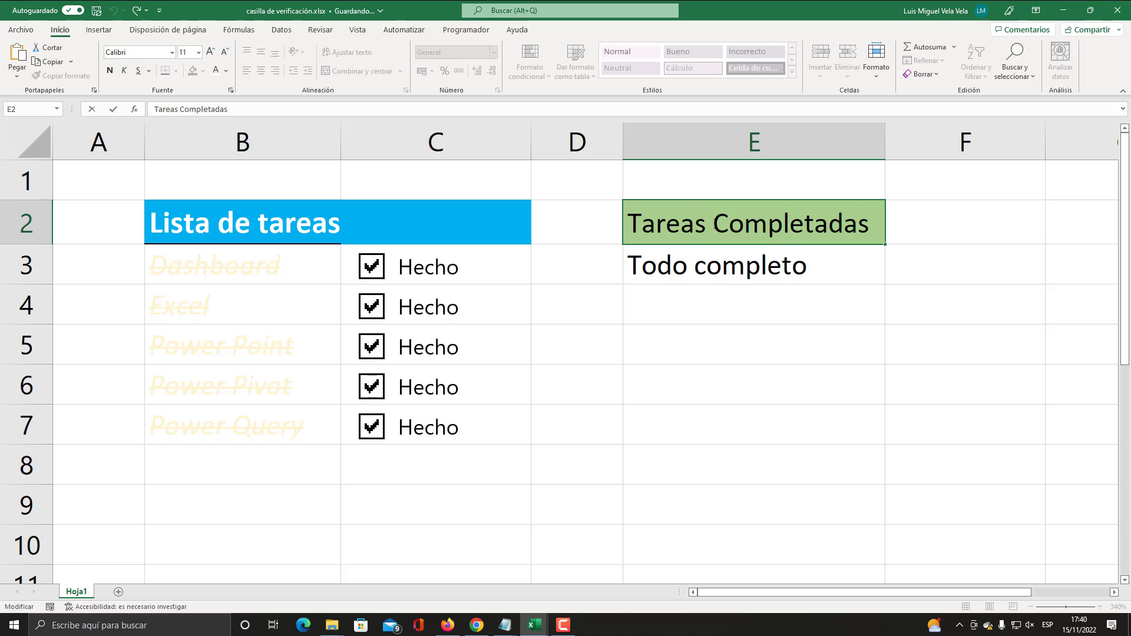
{"action": "type", "text": "que faltan"}
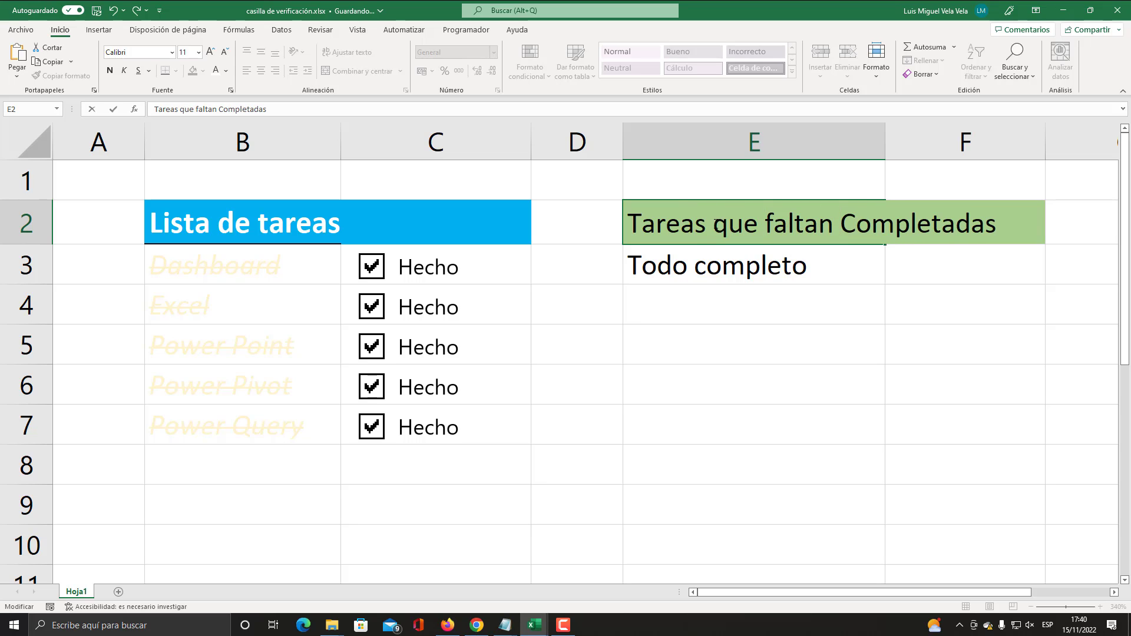
{"action": "left_click_drag", "start_coordinate": [954, 229], "coordinate": [1020, 224]}
{"action": "type", "text": "r"}
{"action": "left_click", "coordinate": [898, 335]}
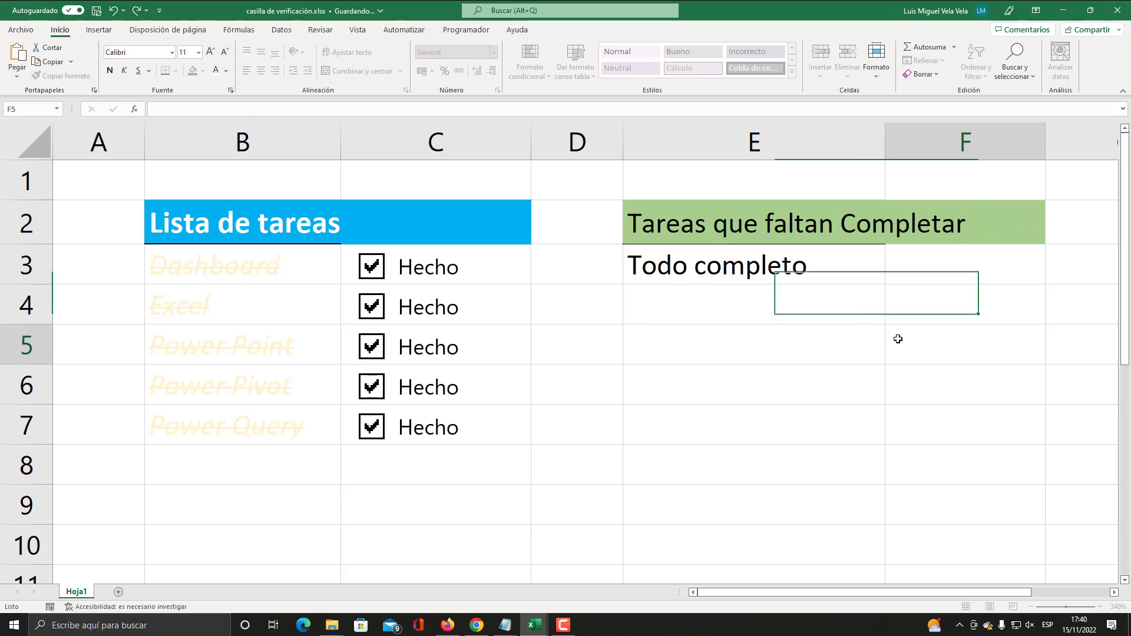
{"action": "left_click_drag", "start_coordinate": [884, 138], "coordinate": [999, 134]}
{"action": "left_click", "coordinate": [810, 222]}
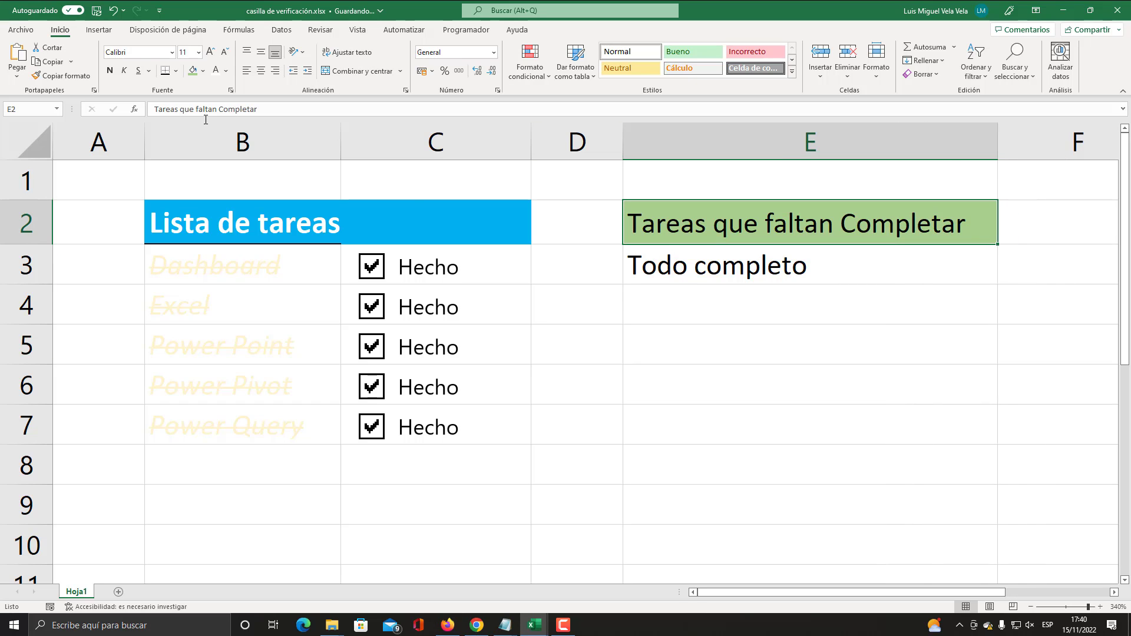
Untick Dashboard, Excel, Power Point, Power Pivot and Power Query to fill the pending list.
{"action": "left_click", "coordinate": [696, 279]}
{"action": "left_click", "coordinate": [371, 266]}
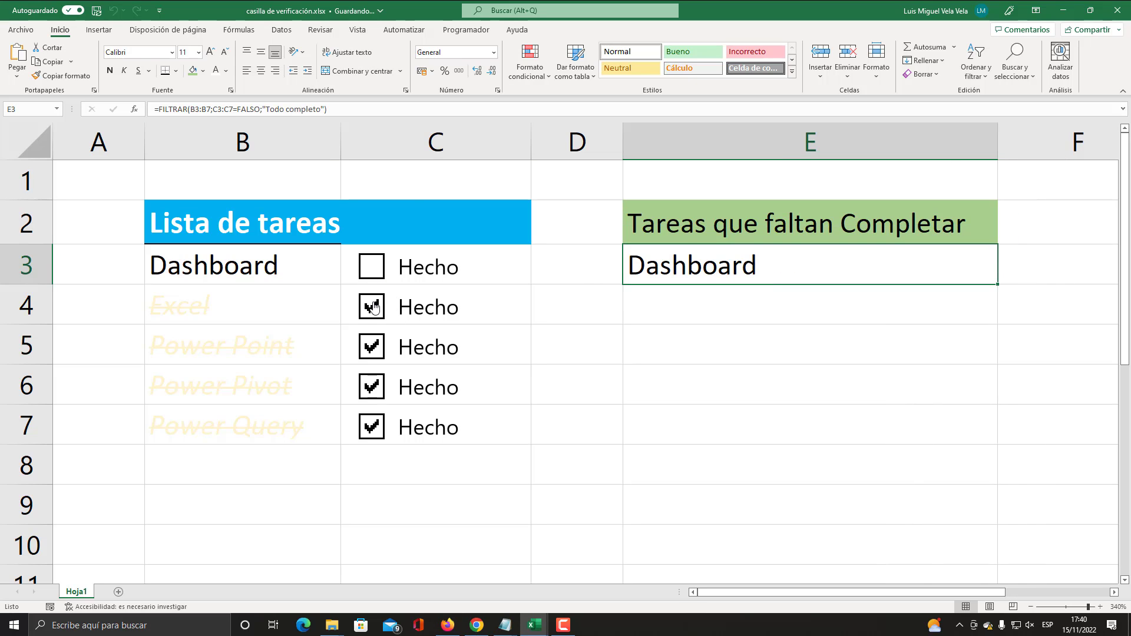
{"action": "left_click", "coordinate": [371, 306]}
{"action": "left_click", "coordinate": [371, 346]}
{"action": "left_click", "coordinate": [371, 387]}
{"action": "left_click", "coordinate": [371, 427]}
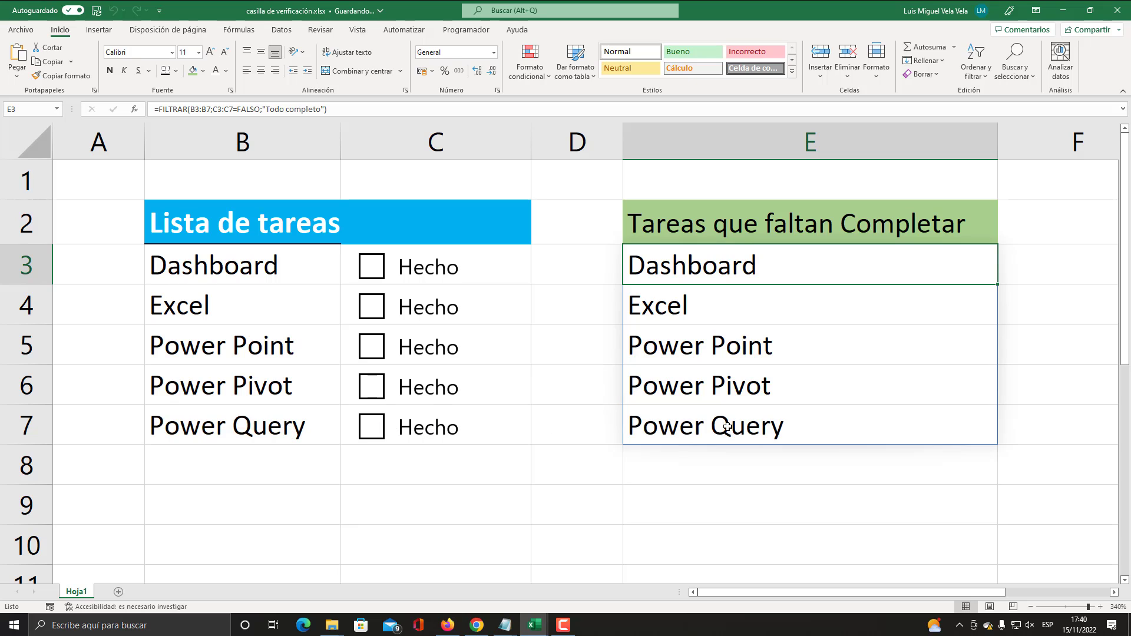
Tick all five tasks again to watch the pending list empty.
{"action": "left_click", "coordinate": [373, 277]}
{"action": "left_click", "coordinate": [372, 306]}
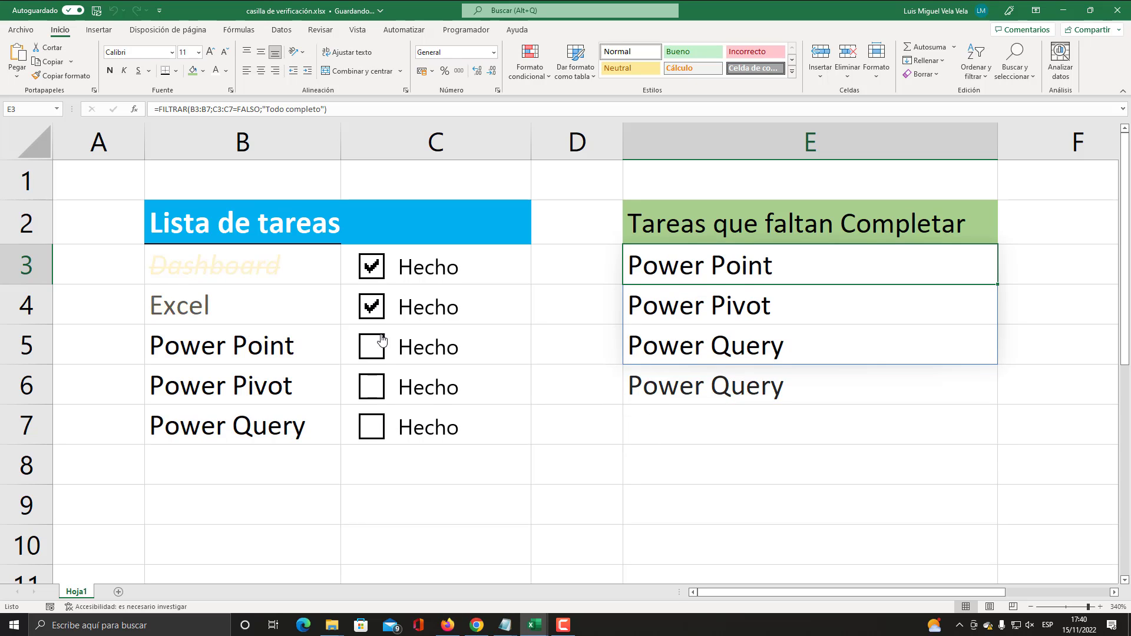
{"action": "left_click", "coordinate": [372, 346]}
{"action": "left_click", "coordinate": [371, 387]}
{"action": "left_click", "coordinate": [372, 426]}
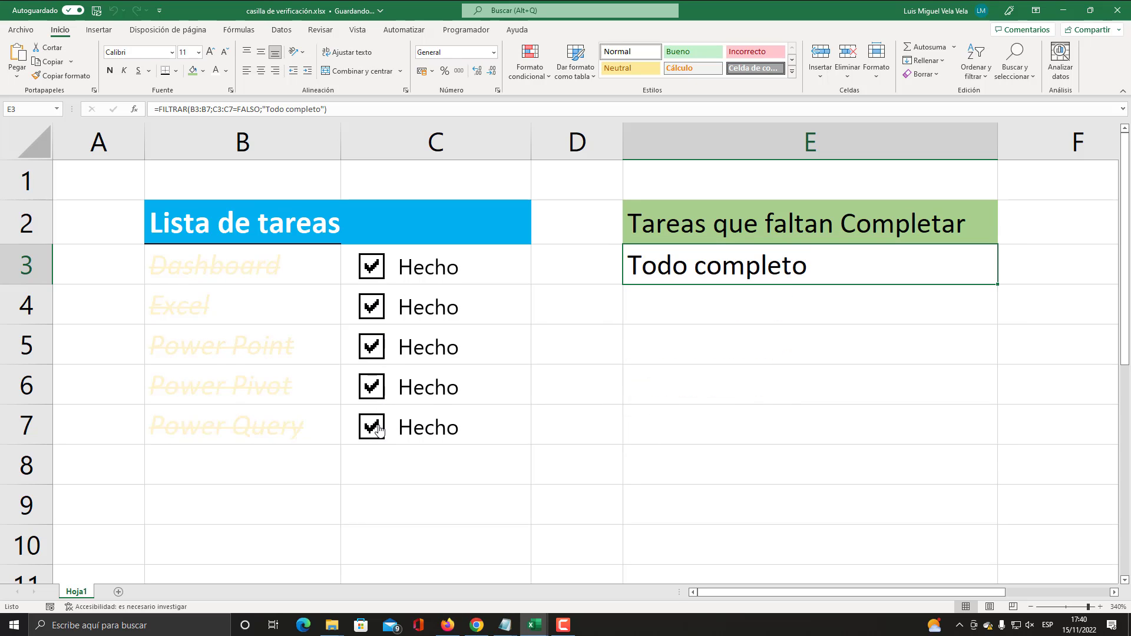
Untick all five tasks once more and glance at the finished example workbook.
{"action": "left_click", "coordinate": [371, 426]}
{"action": "left_click", "coordinate": [372, 387]}
{"action": "left_click", "coordinate": [372, 346]}
{"action": "left_click", "coordinate": [371, 307]}
{"action": "left_click", "coordinate": [371, 266]}
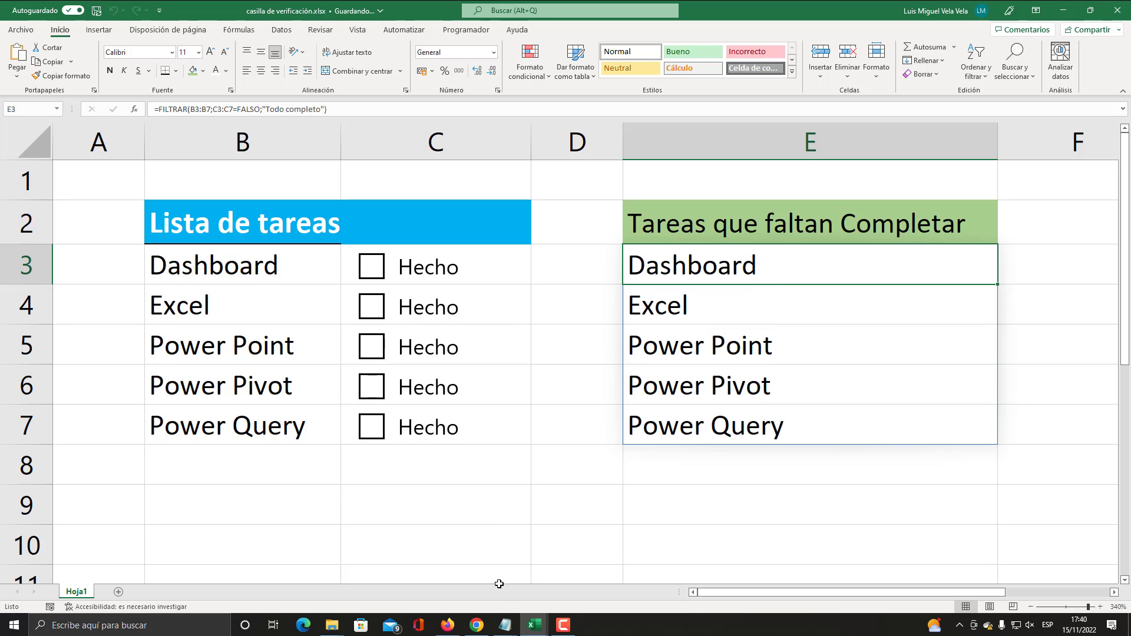
{"action": "left_click", "coordinate": [504, 584]}
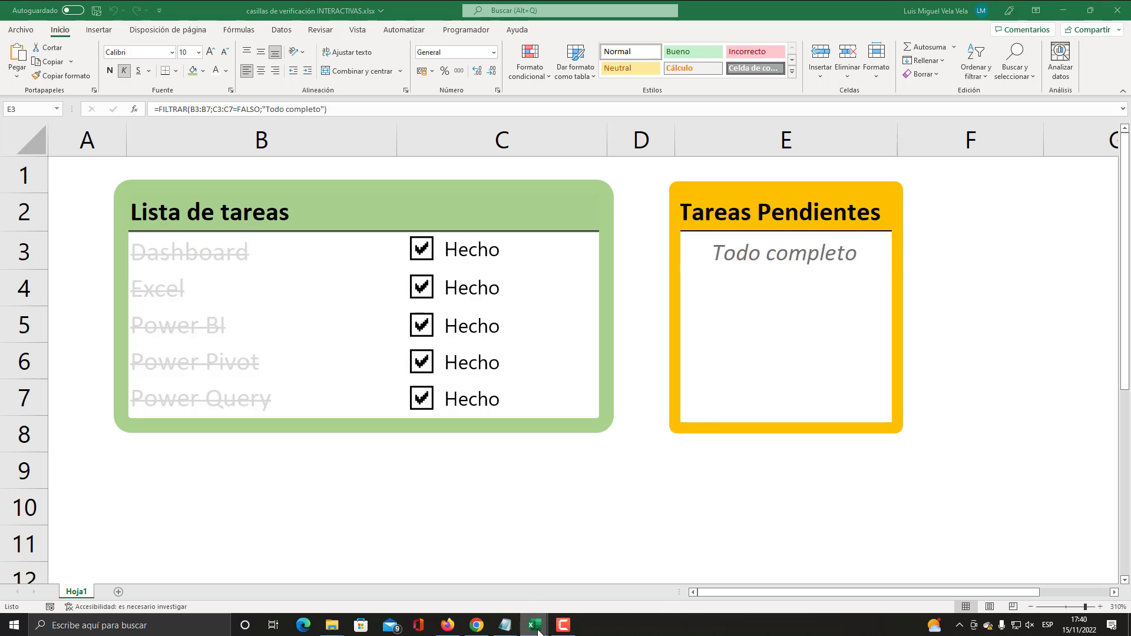
{"action": "mouse_move", "coordinate": [533, 624]}
{"action": "left_click", "coordinate": [580, 553]}
{"action": "left_click", "coordinate": [565, 530]}
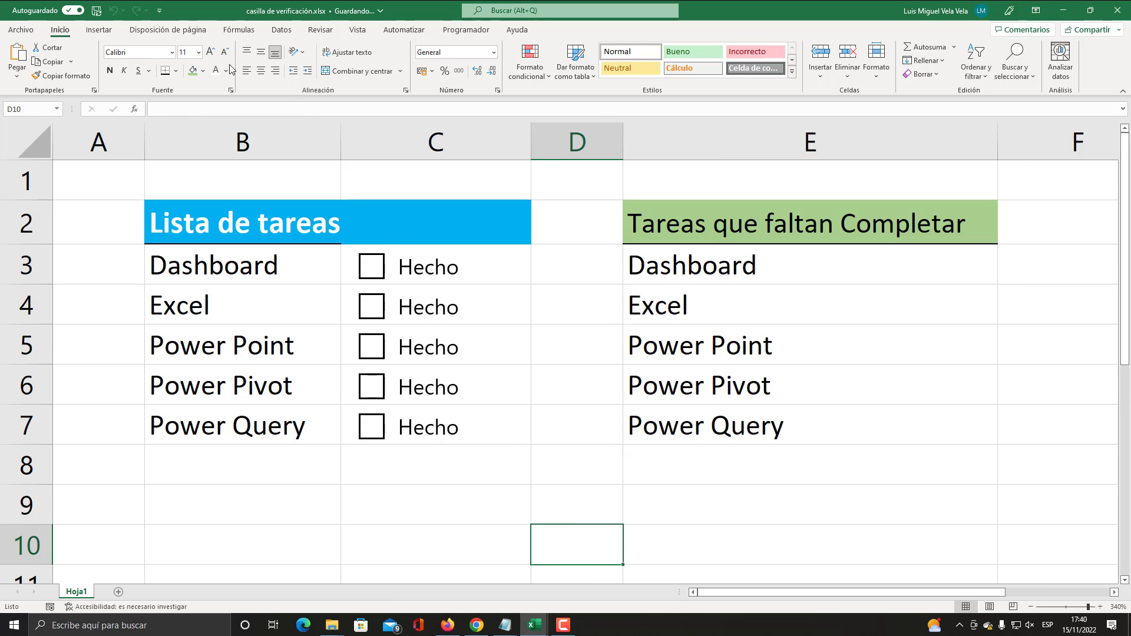
Draw a rounded rectangle from Insertar > Formas over B2:C7 and adjust its corner roundness.
{"action": "left_click", "coordinate": [94, 30]}
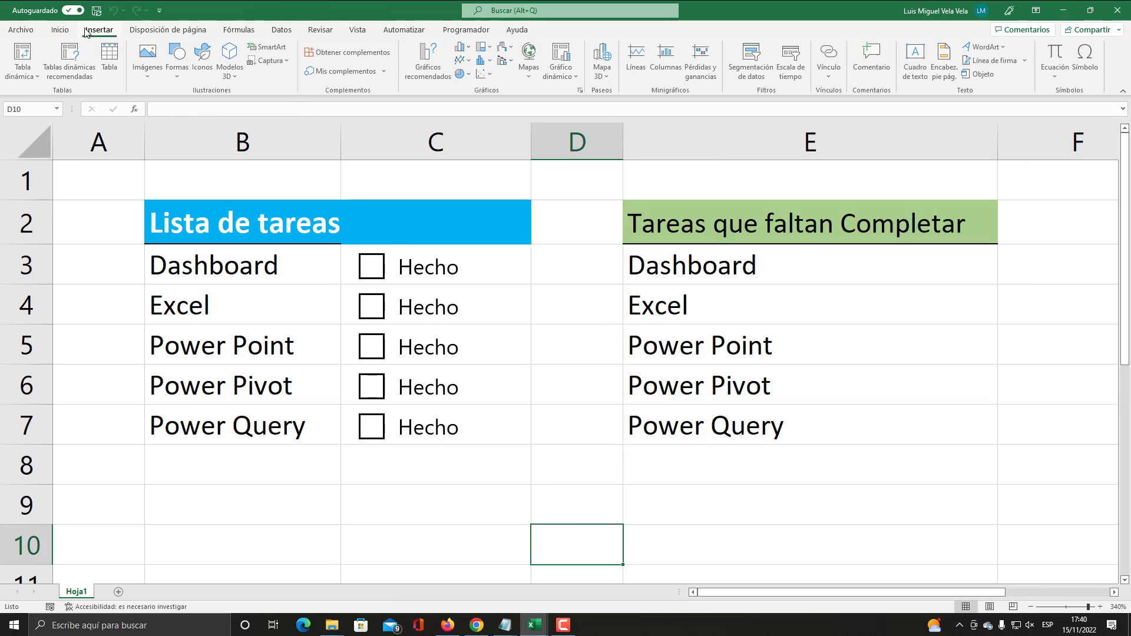
{"action": "left_click", "coordinate": [175, 79]}
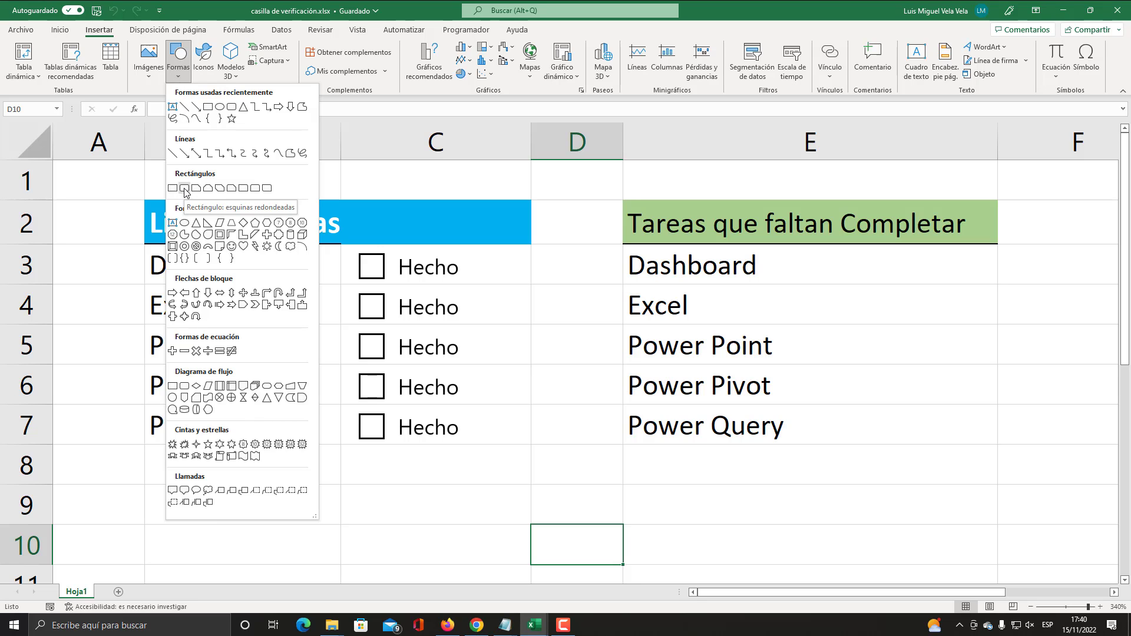
{"action": "key", "text": "super+plus"}
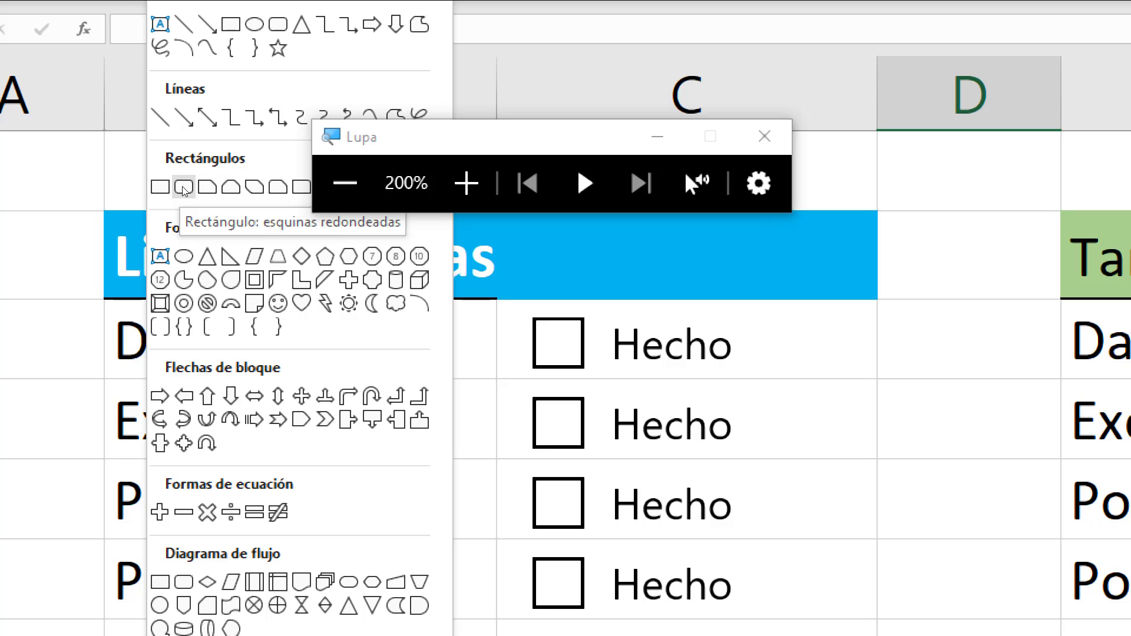
{"action": "key", "text": "super+Escape"}
{"action": "left_click", "coordinate": [183, 189]}
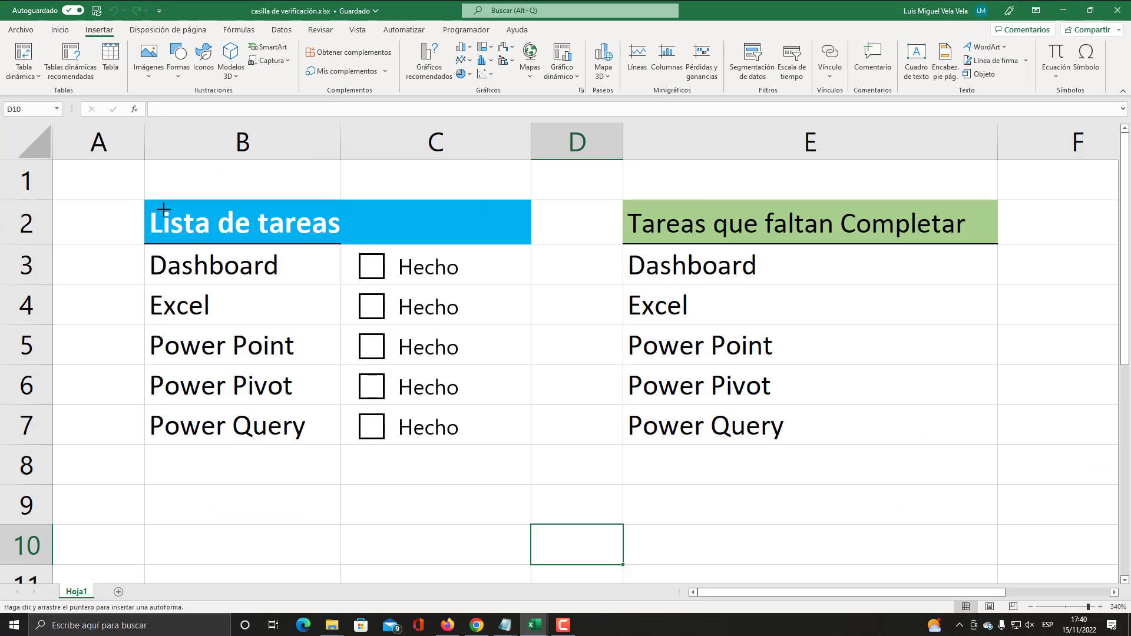
{"action": "left_click_drag", "start_coordinate": [143, 198], "coordinate": [542, 452]}
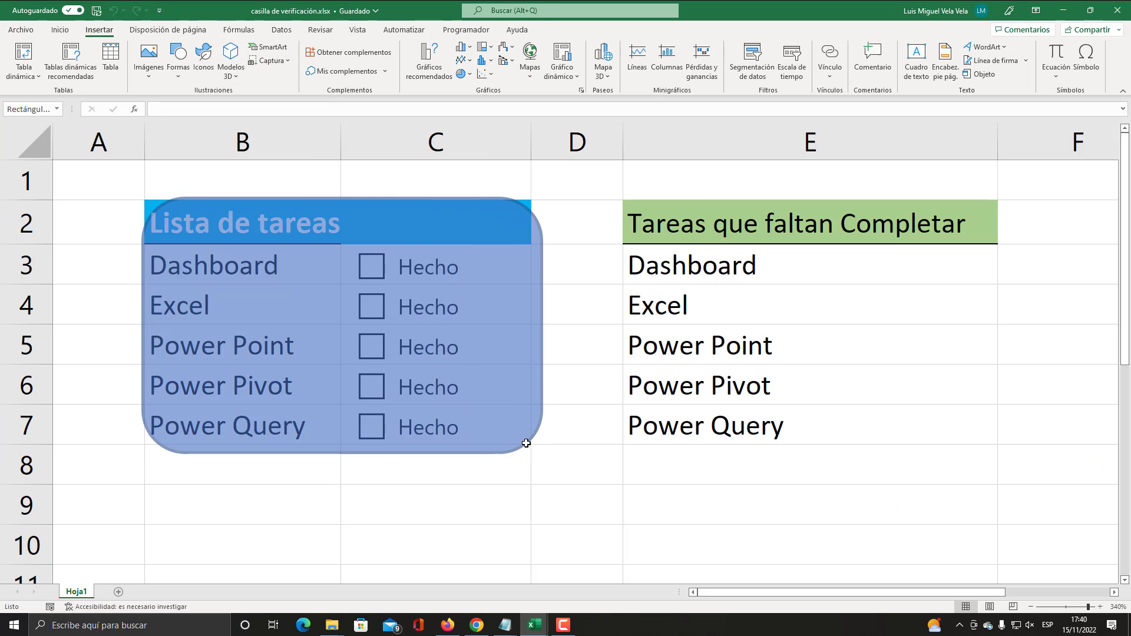
{"action": "key", "text": "super+plus"}
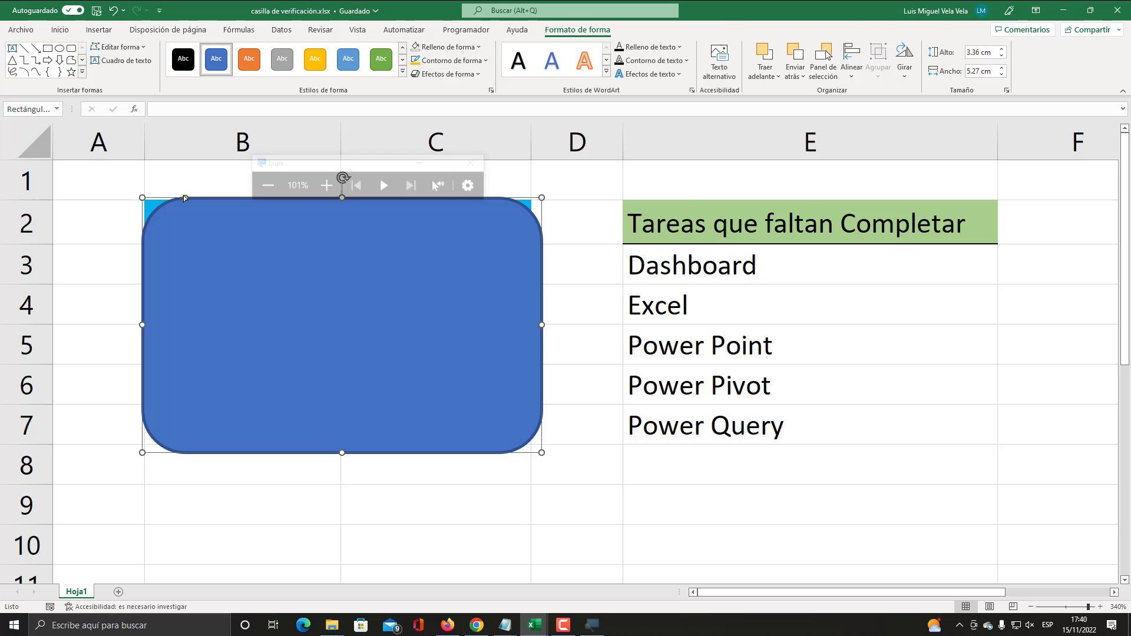
{"action": "mouse_move", "coordinate": [184, 198]}
{"action": "left_mouse_down"}
{"action": "mouse_move", "coordinate": [149, 202]}
{"action": "mouse_move", "coordinate": [201, 198]}
{"action": "left_mouse_up"}
{"action": "key", "text": "super+Escape"}
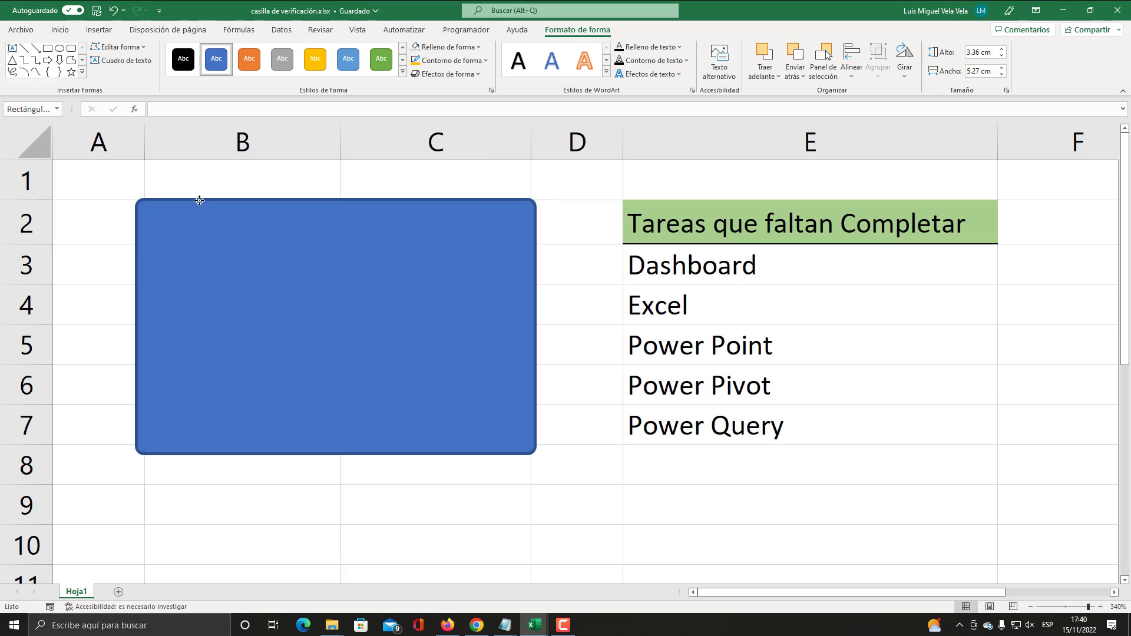
Remove the rectangle's fill, give it a straight 4½ pt outline and nudge it into place.
{"action": "left_click", "coordinate": [448, 48]}
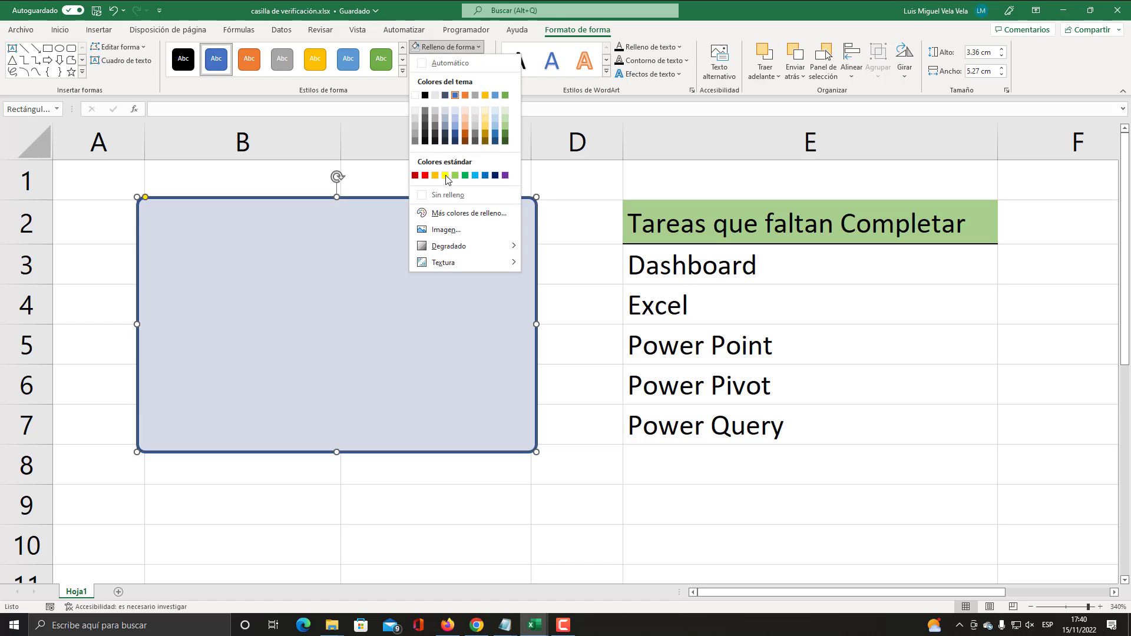
{"action": "left_click", "coordinate": [439, 190]}
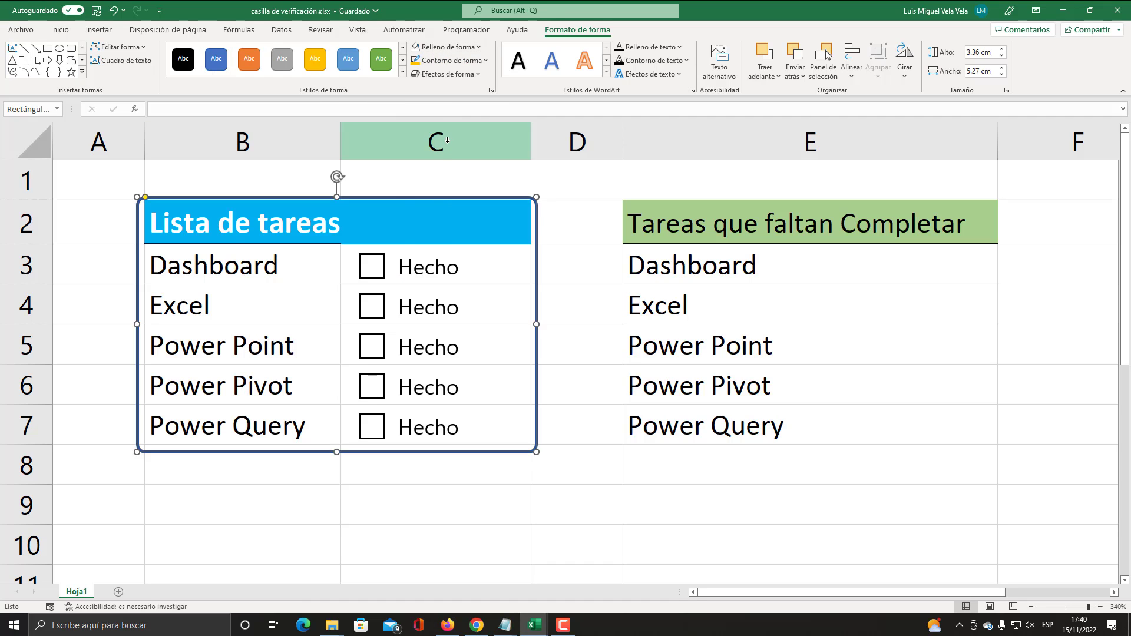
{"action": "left_click", "coordinate": [455, 60]}
{"action": "mouse_move", "coordinate": [469, 242]}
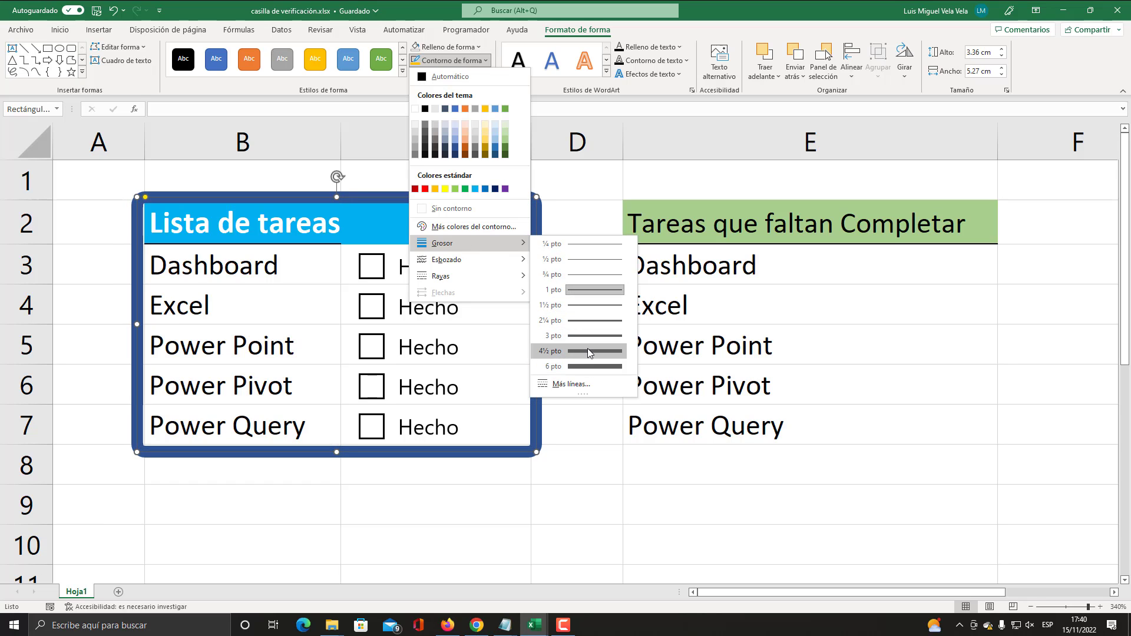
{"action": "left_click", "coordinate": [587, 351]}
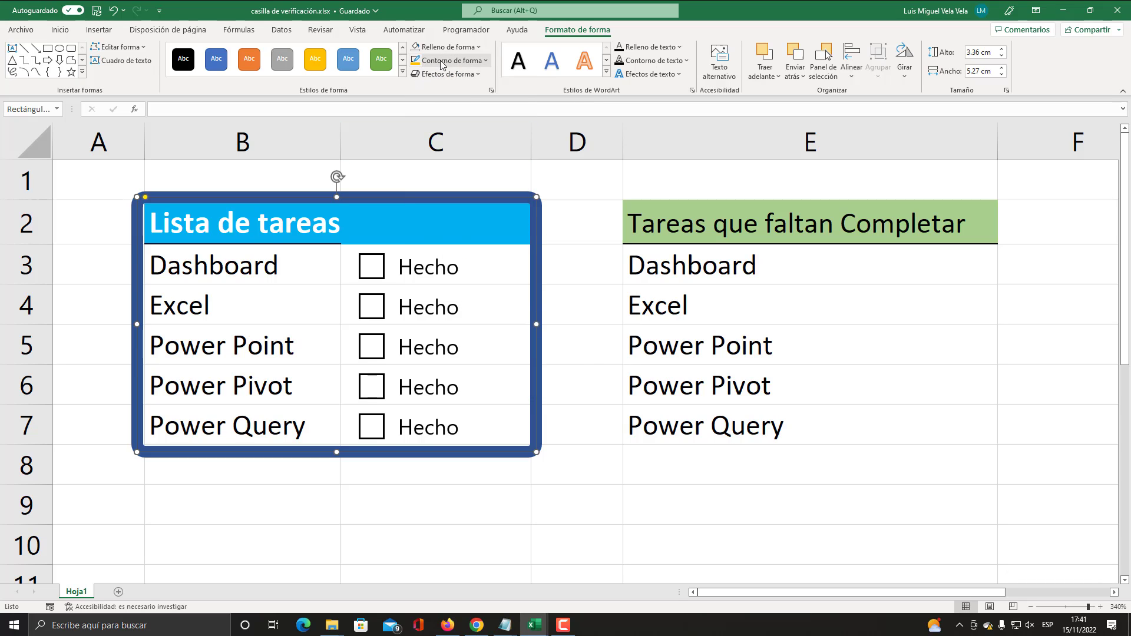
{"action": "left_click", "coordinate": [442, 62]}
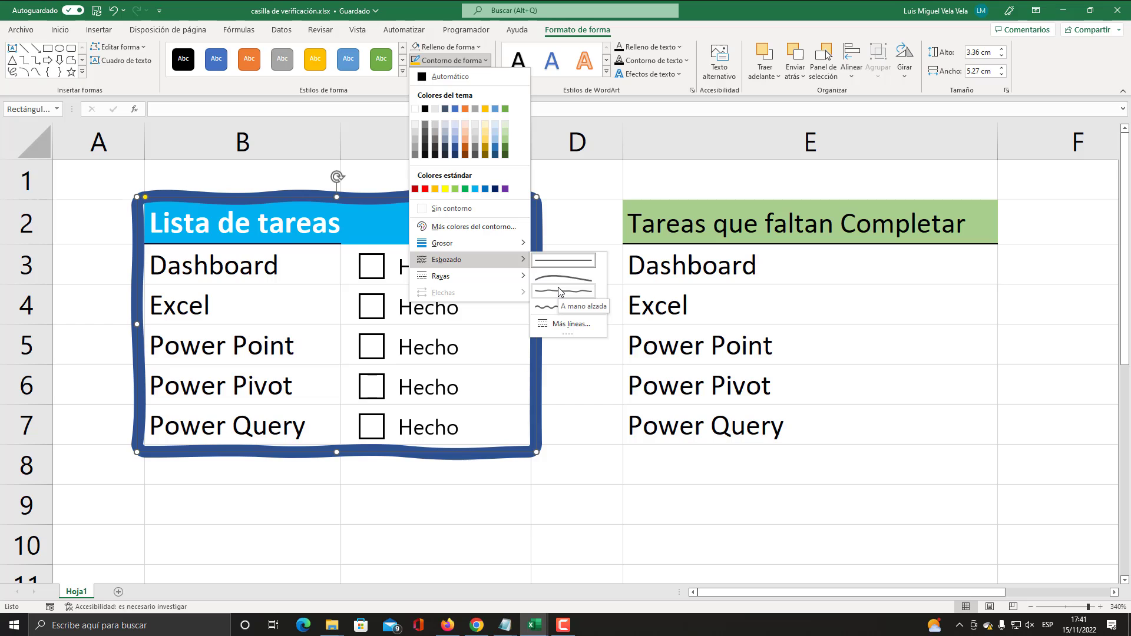
{"action": "left_click", "coordinate": [571, 201]}
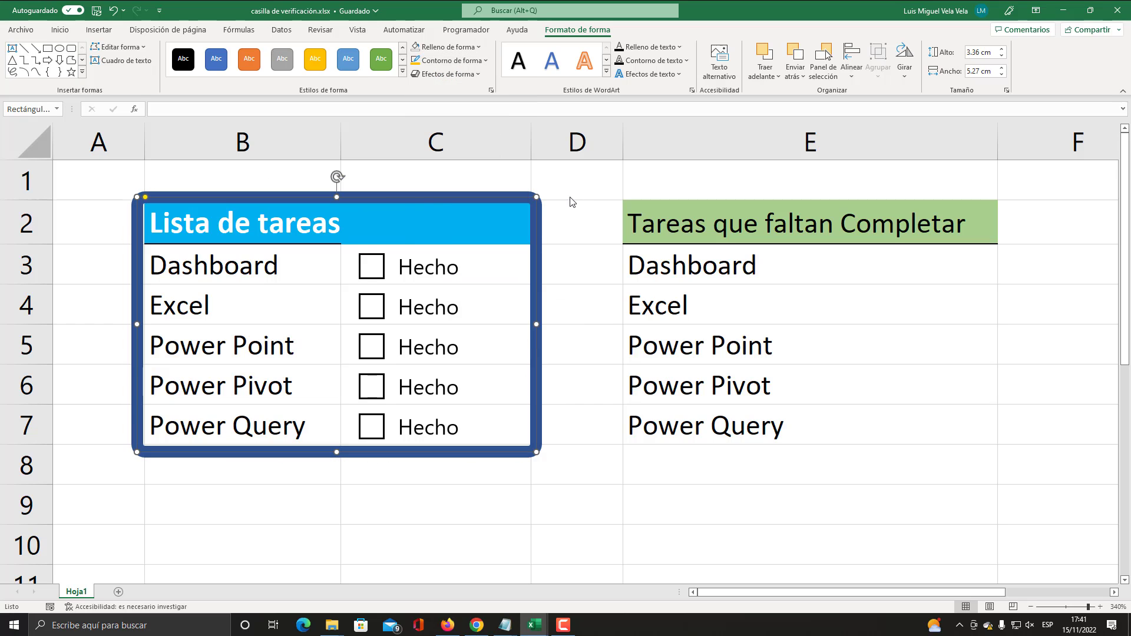
{"action": "left_click_drag", "start_coordinate": [433, 201], "coordinate": [435, 197]}
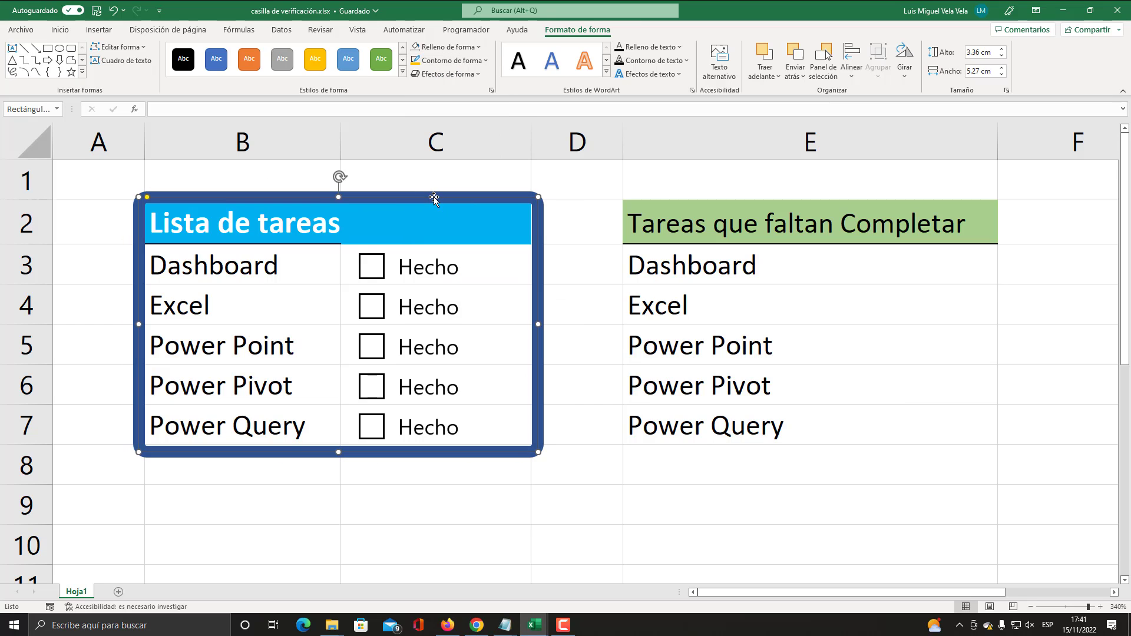
Colour the frame outline light blue and deselect it to check the card.
{"action": "left_click", "coordinate": [450, 60]}
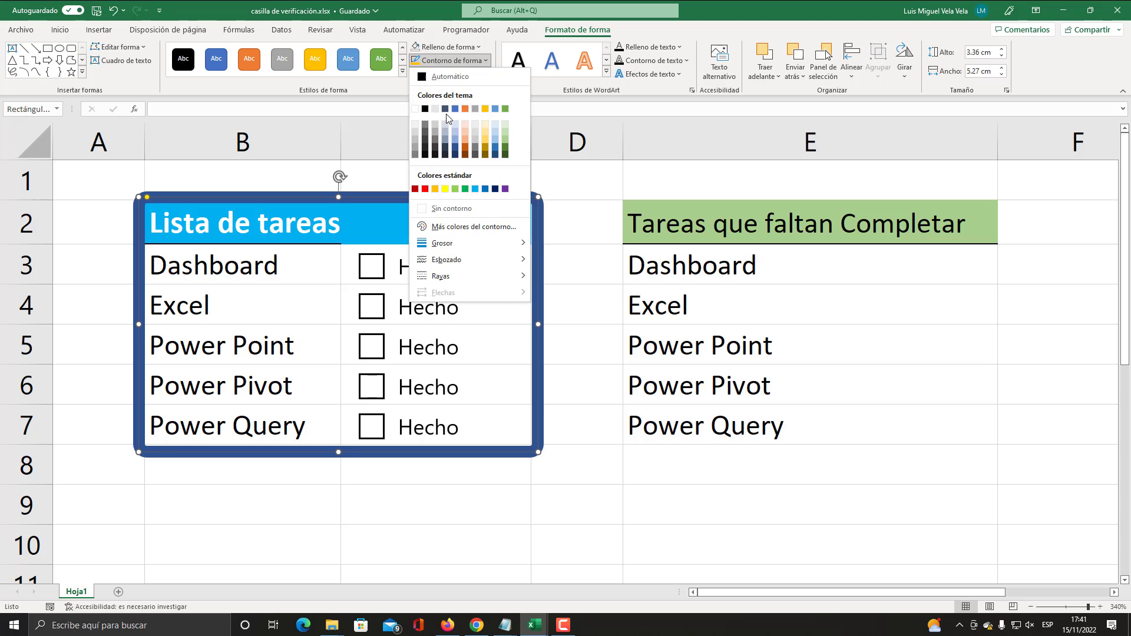
{"action": "left_click", "coordinate": [476, 189]}
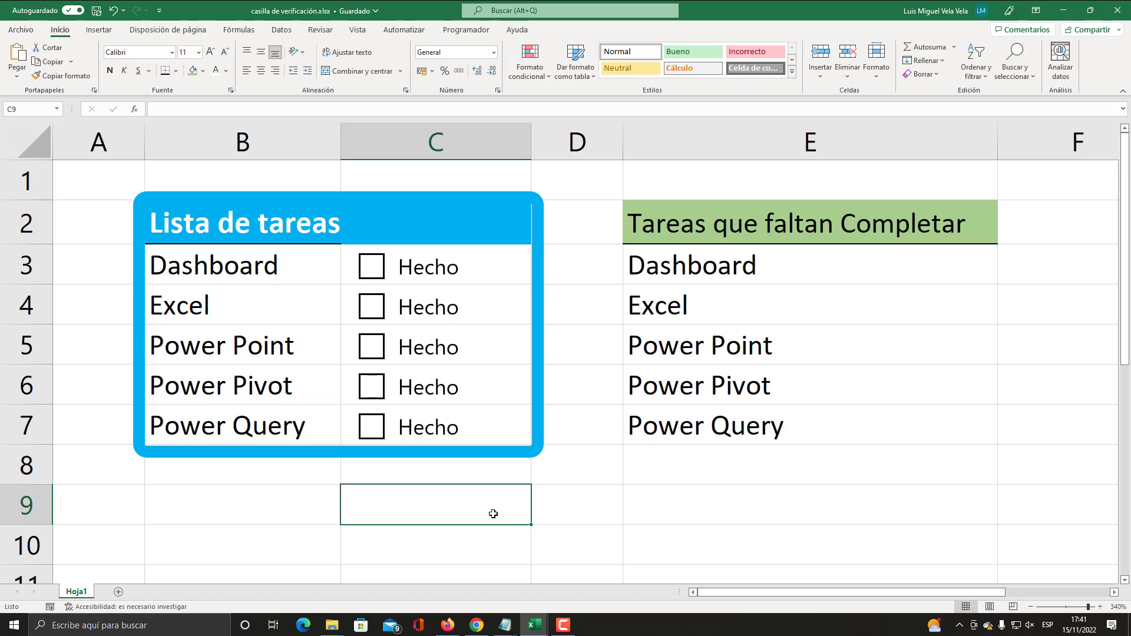
{"action": "left_click", "coordinate": [550, 251]}
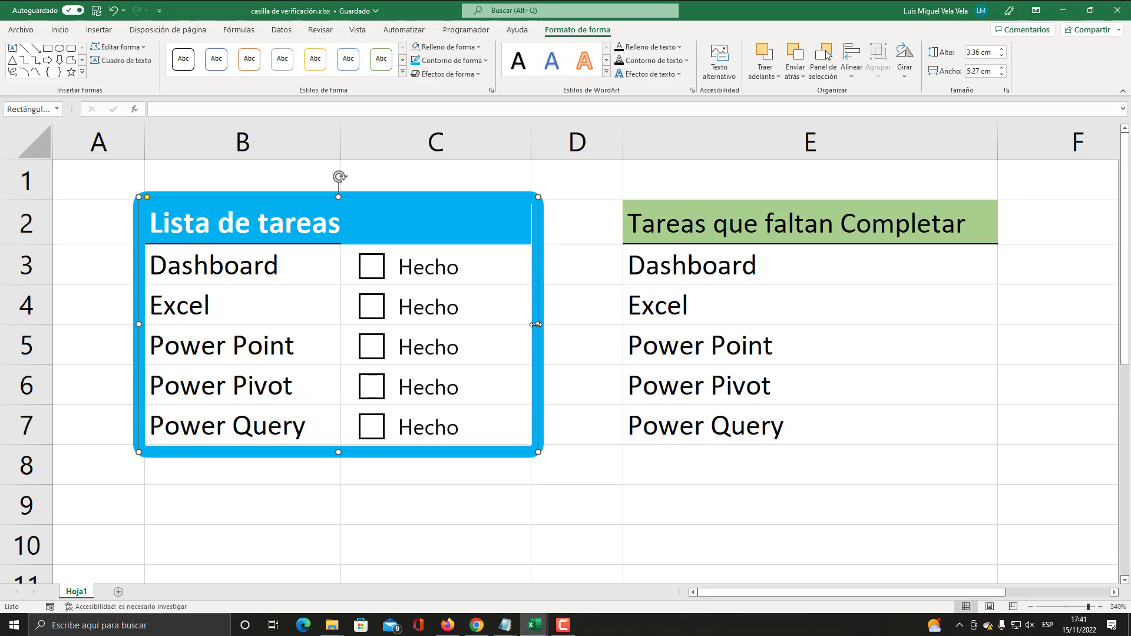
{"action": "left_click", "coordinate": [576, 349]}
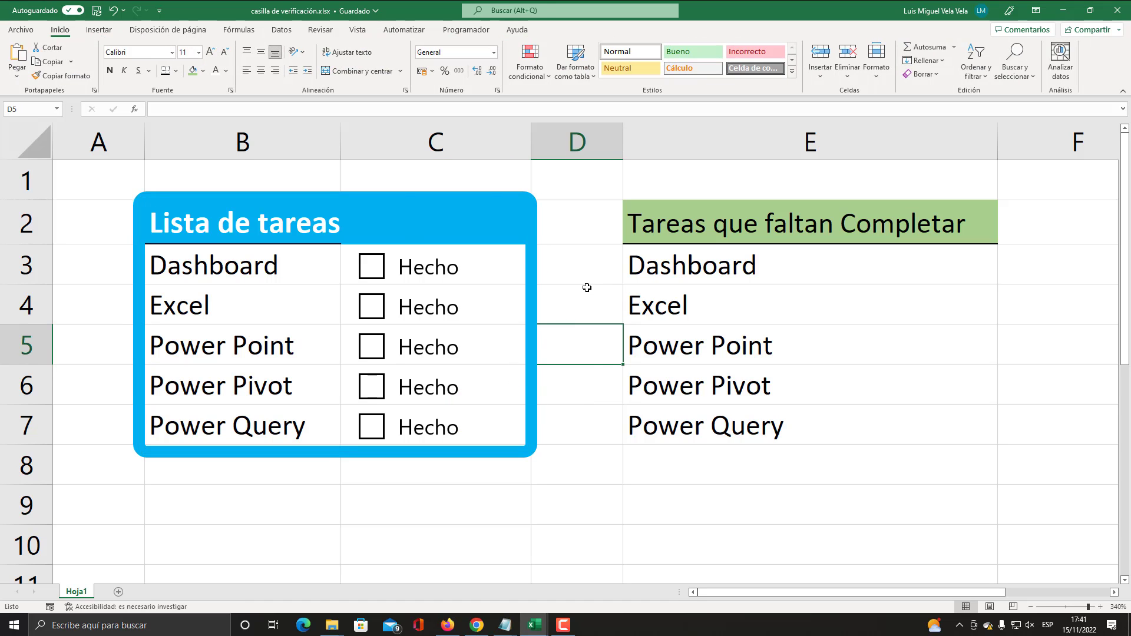
{"action": "left_click", "coordinate": [396, 216]}
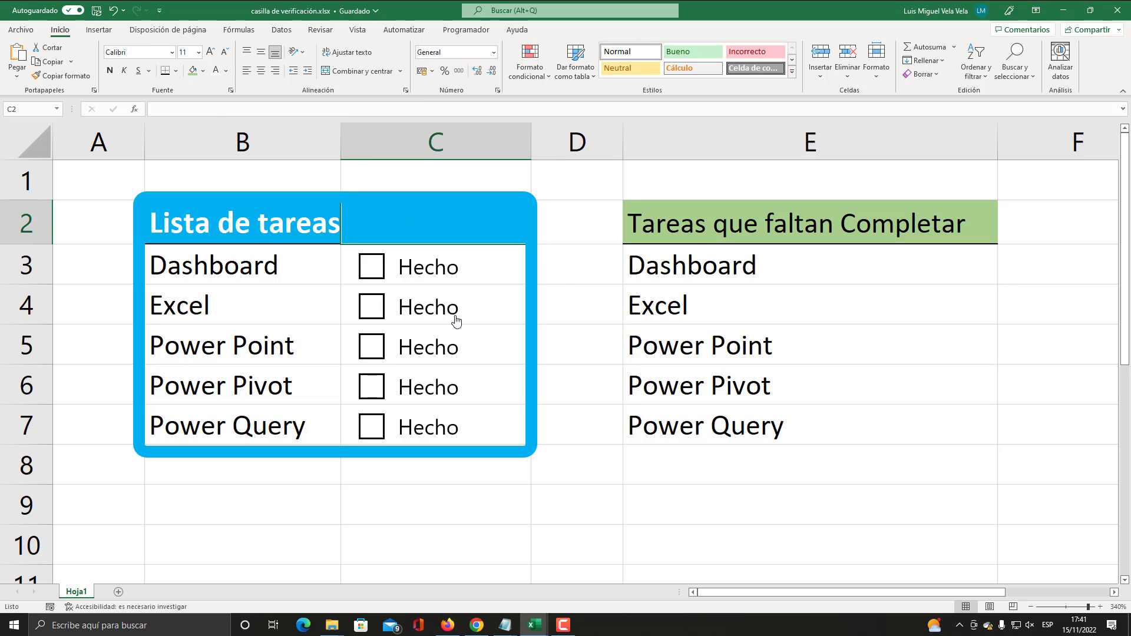
{"action": "left_click", "coordinate": [508, 501]}
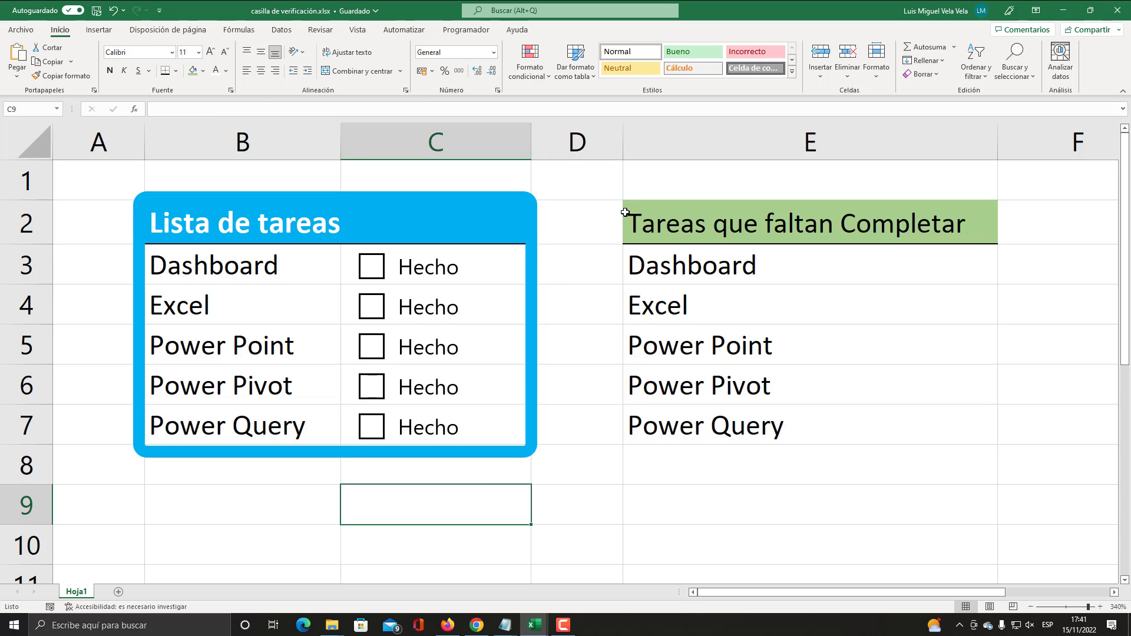
{"action": "left_click", "coordinate": [99, 30]}
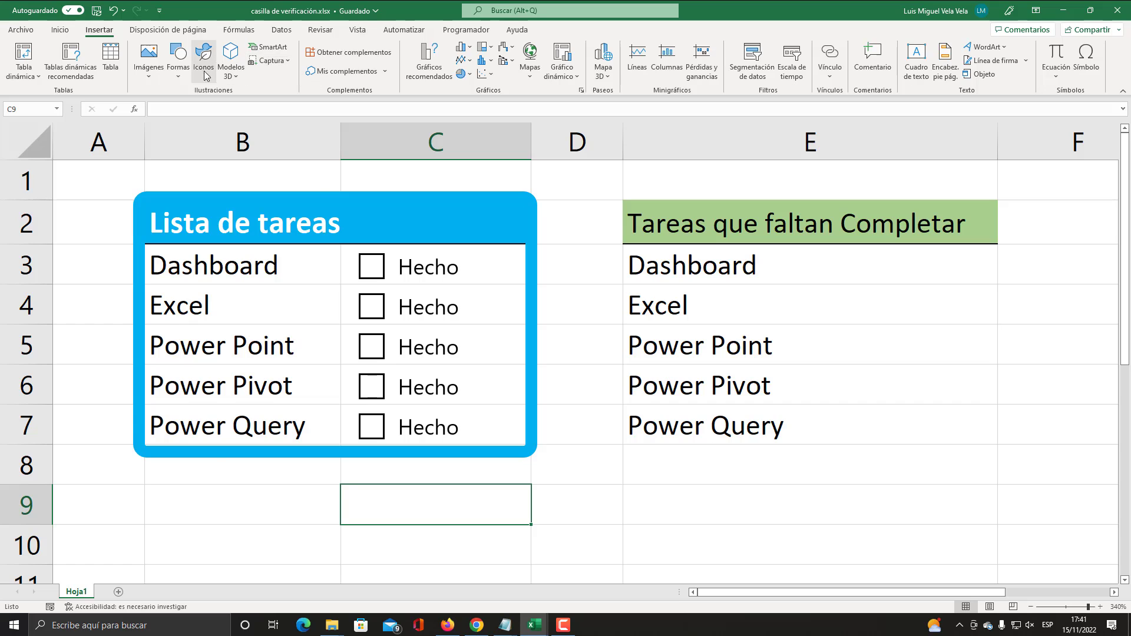
Draw a second rounded rectangle over the pending-tasks list in column E.
{"action": "left_click", "coordinate": [185, 76]}
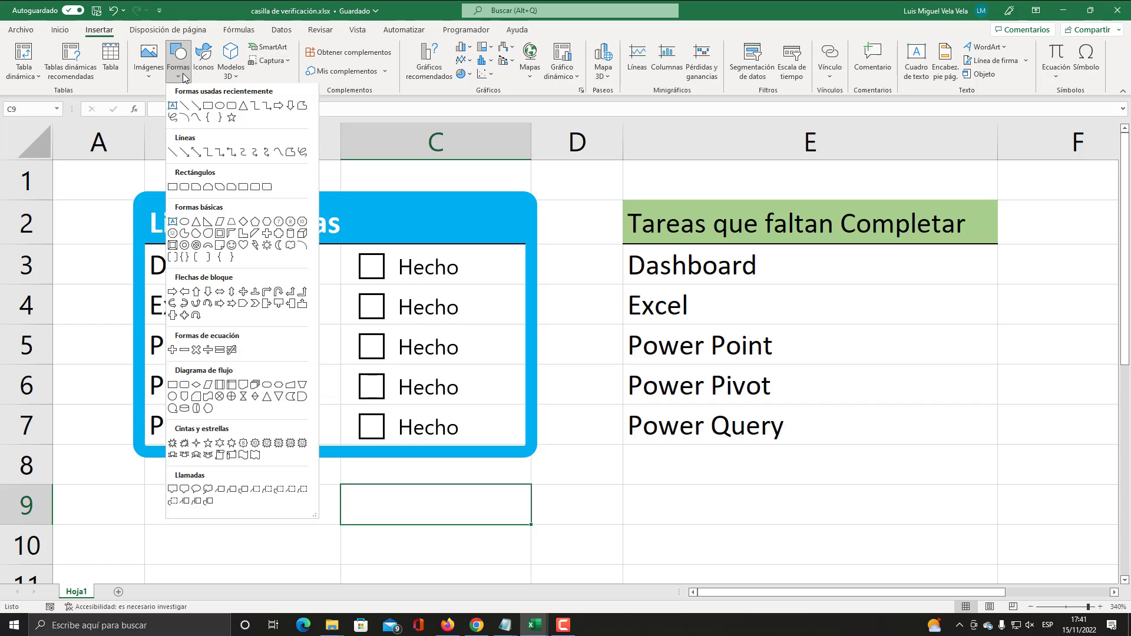
{"action": "left_click", "coordinate": [185, 187]}
{"action": "left_click_drag", "start_coordinate": [622, 196], "coordinate": [1006, 460]}
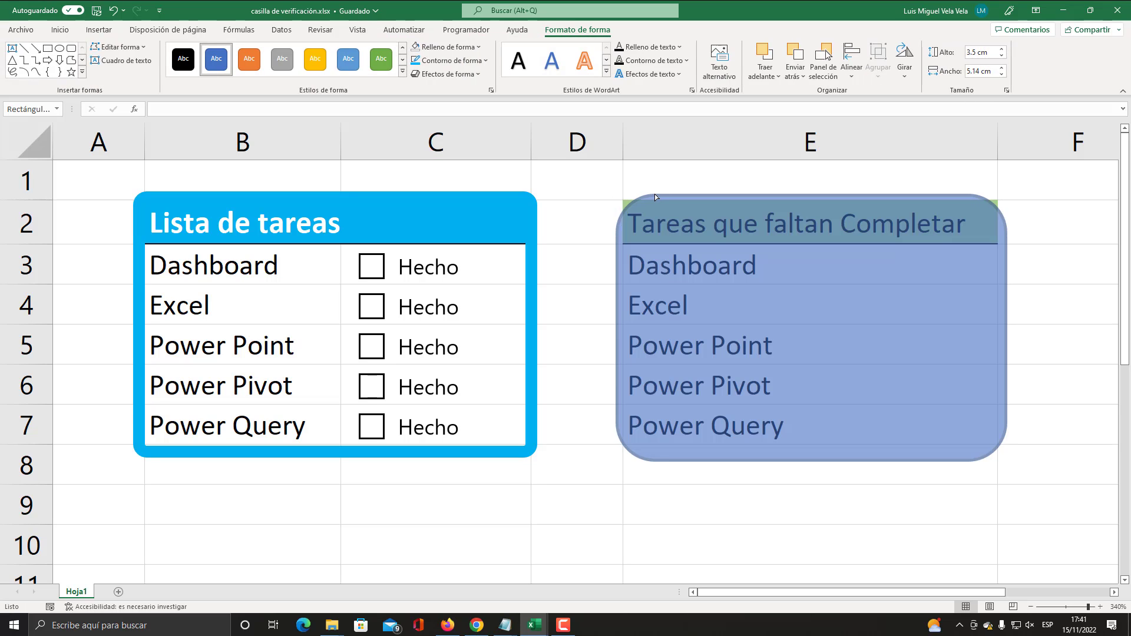
{"action": "left_click", "coordinate": [629, 199]}
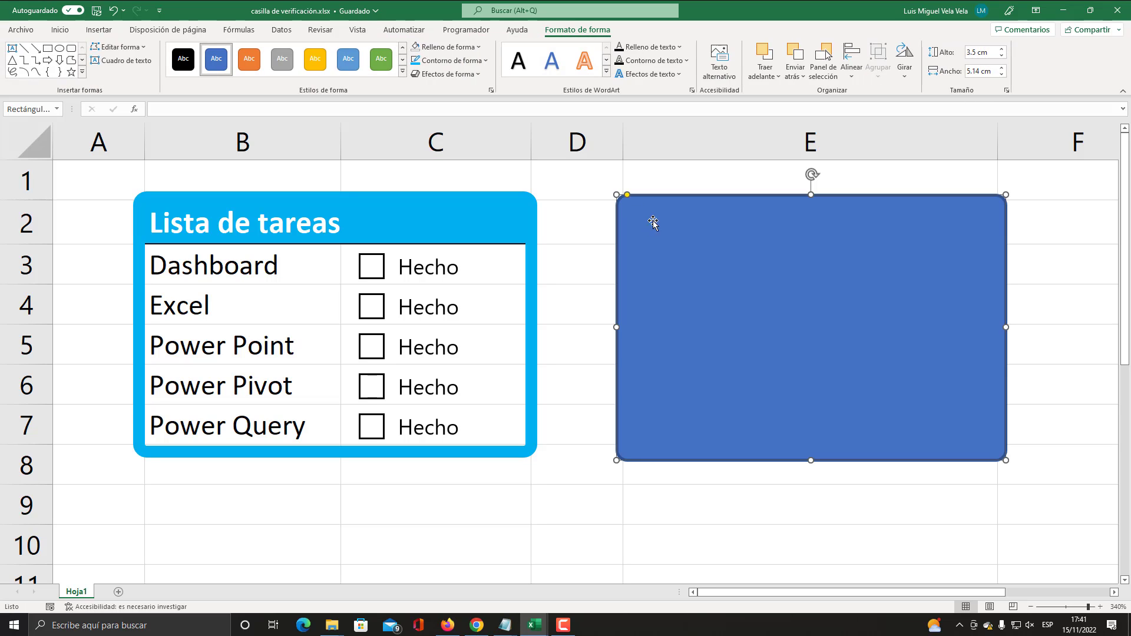
Remove the new frame's fill and give it a 6 pt light-green outline.
{"action": "left_click", "coordinate": [451, 47]}
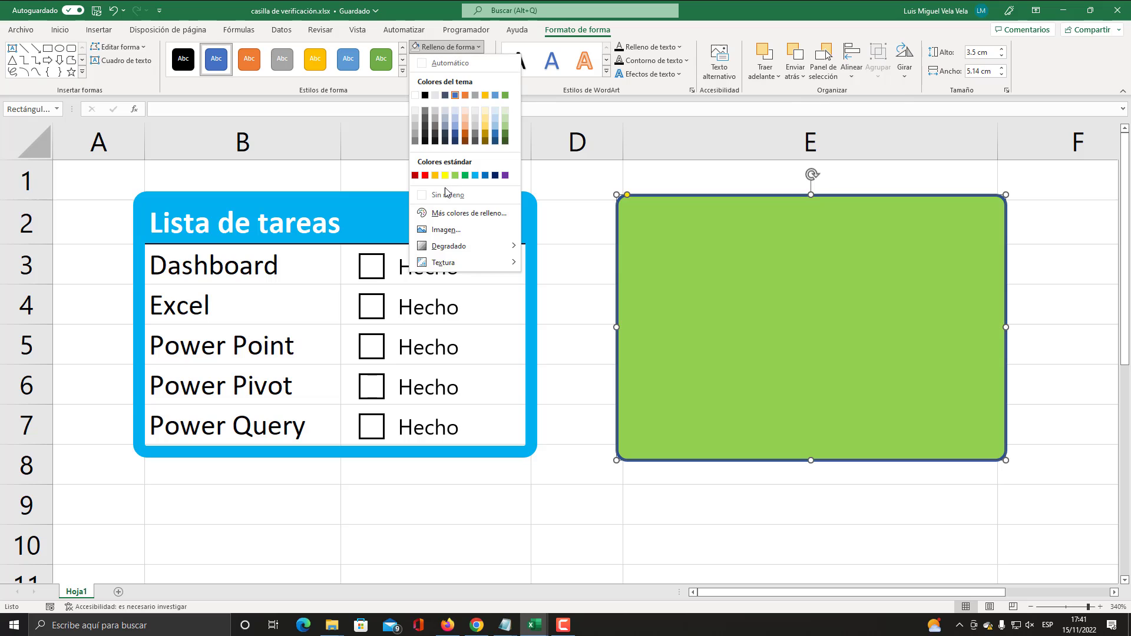
{"action": "left_click", "coordinate": [441, 190]}
{"action": "left_click", "coordinate": [483, 61]}
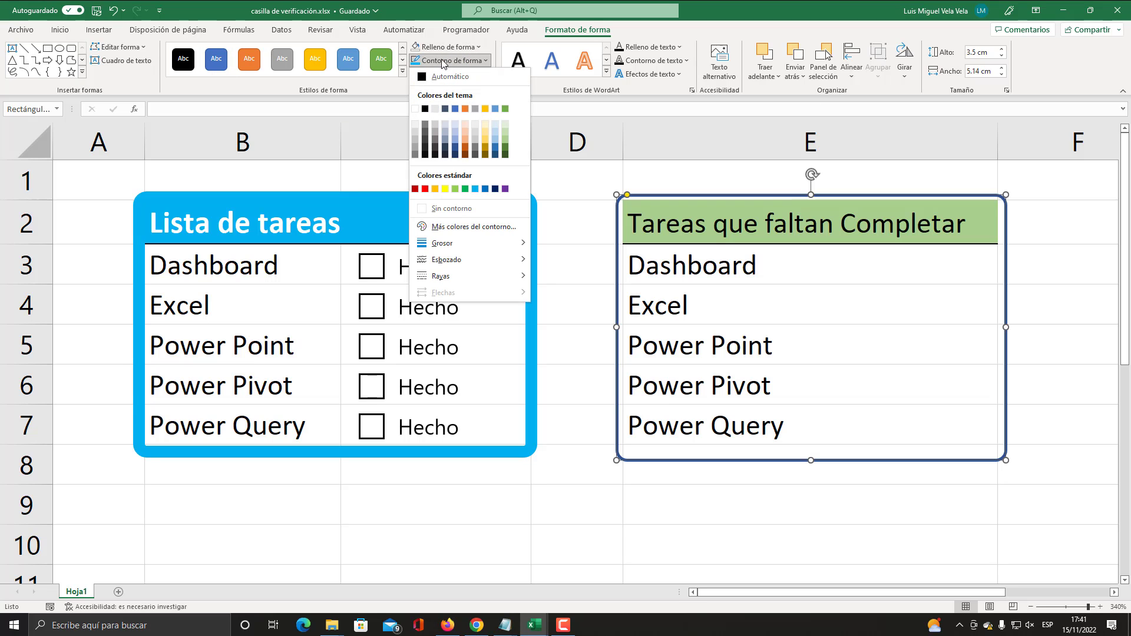
{"action": "left_click", "coordinate": [455, 189]}
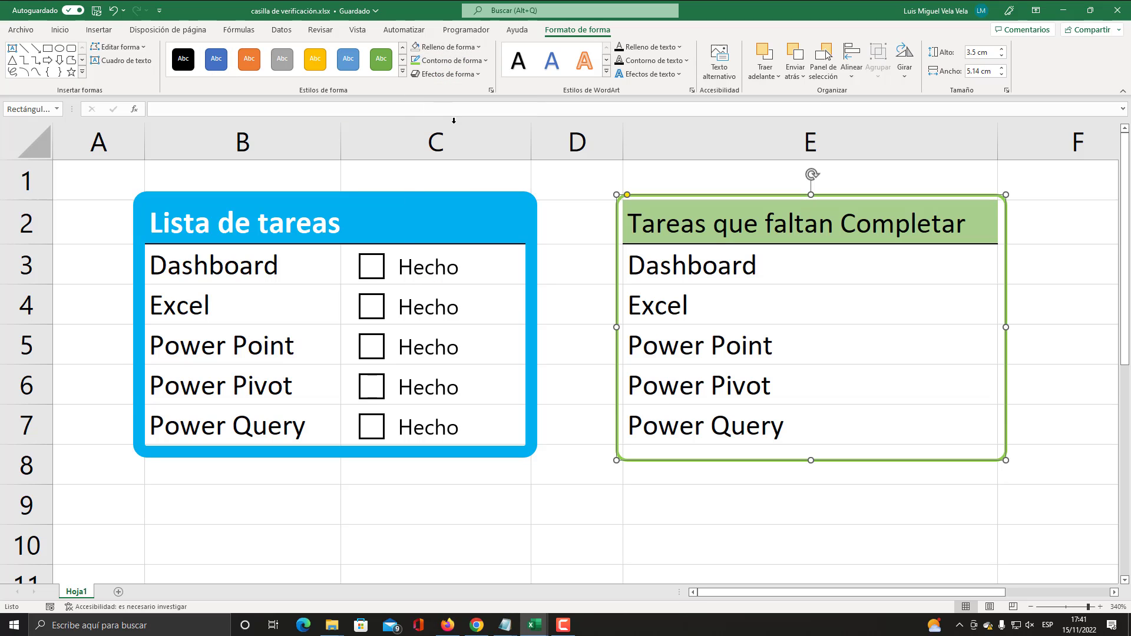
{"action": "left_click", "coordinate": [443, 61]}
{"action": "mouse_move", "coordinate": [468, 242]}
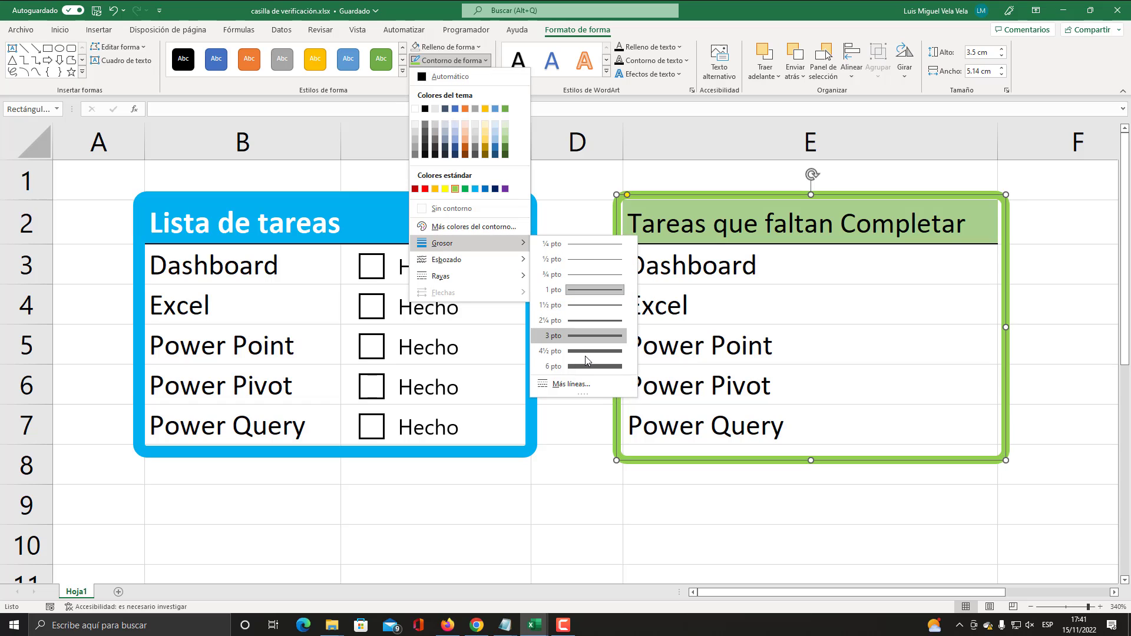
{"action": "left_click", "coordinate": [588, 369]}
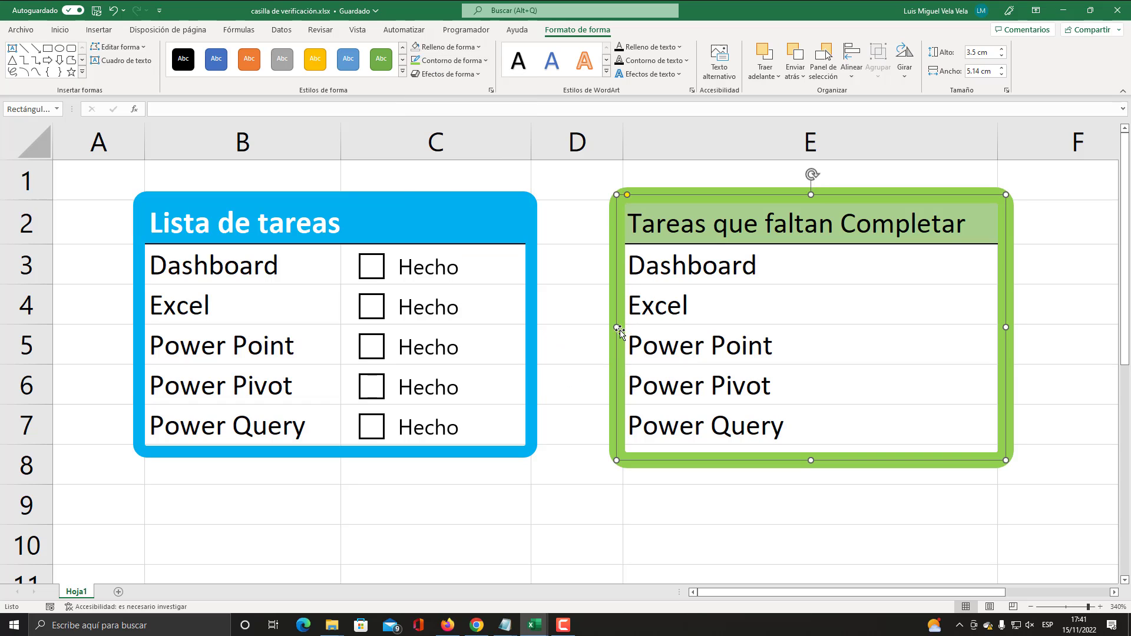
{"action": "left_click", "coordinate": [446, 61]}
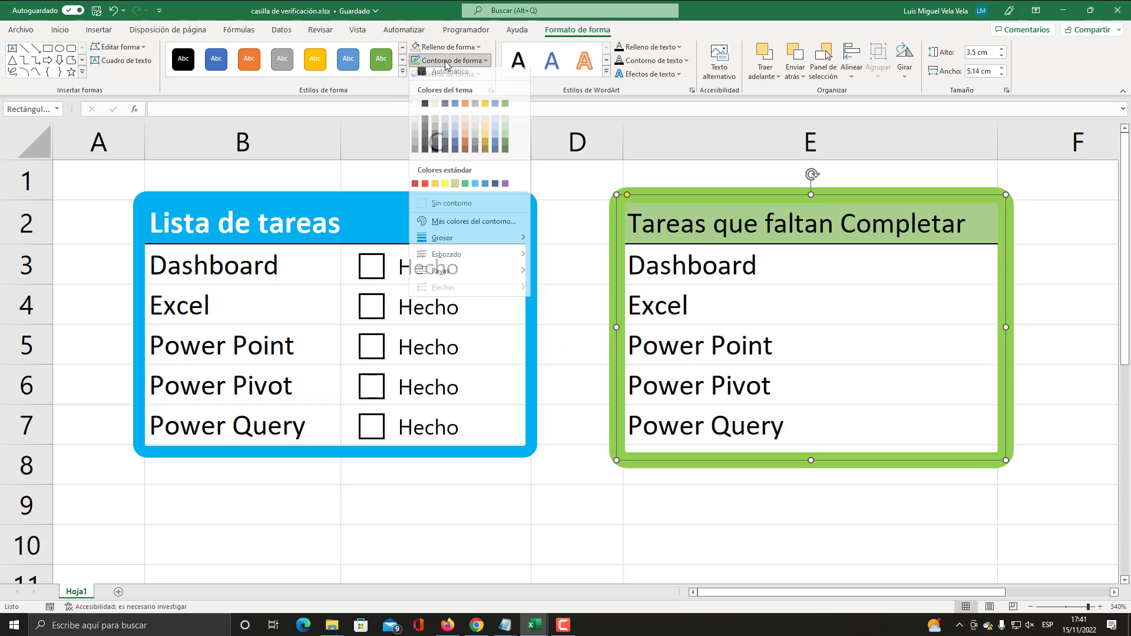
{"action": "left_click", "coordinate": [505, 131]}
{"action": "left_click", "coordinate": [754, 506]}
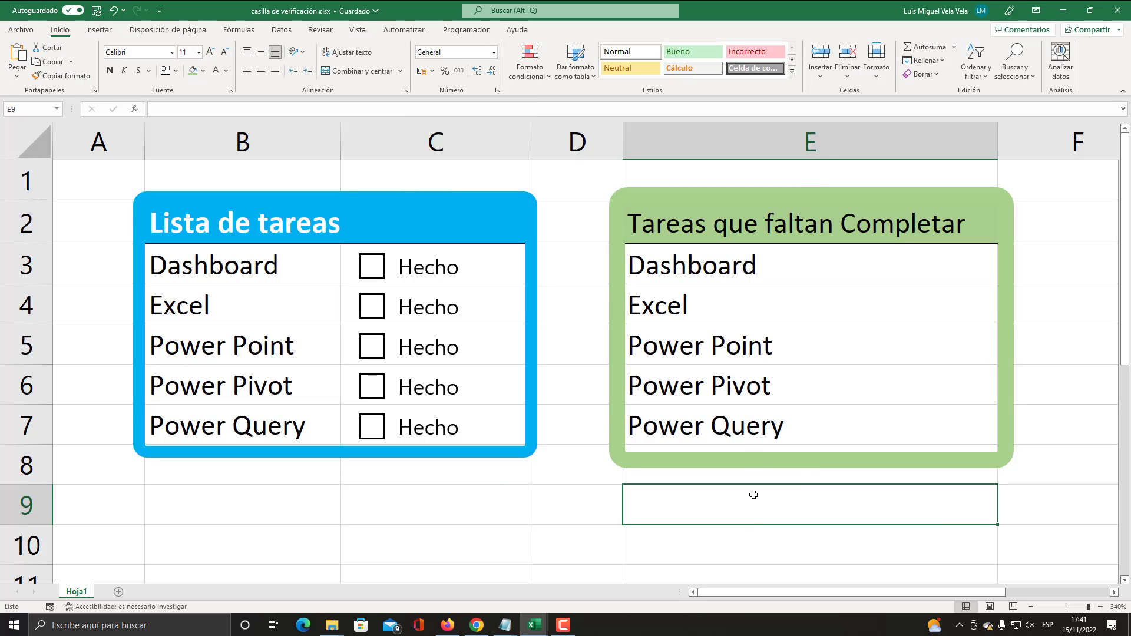
Turn off Líneas de cuadrícula on the Vista tab.
{"action": "key", "text": "super+plus"}
{"action": "left_click", "coordinate": [358, 29]}
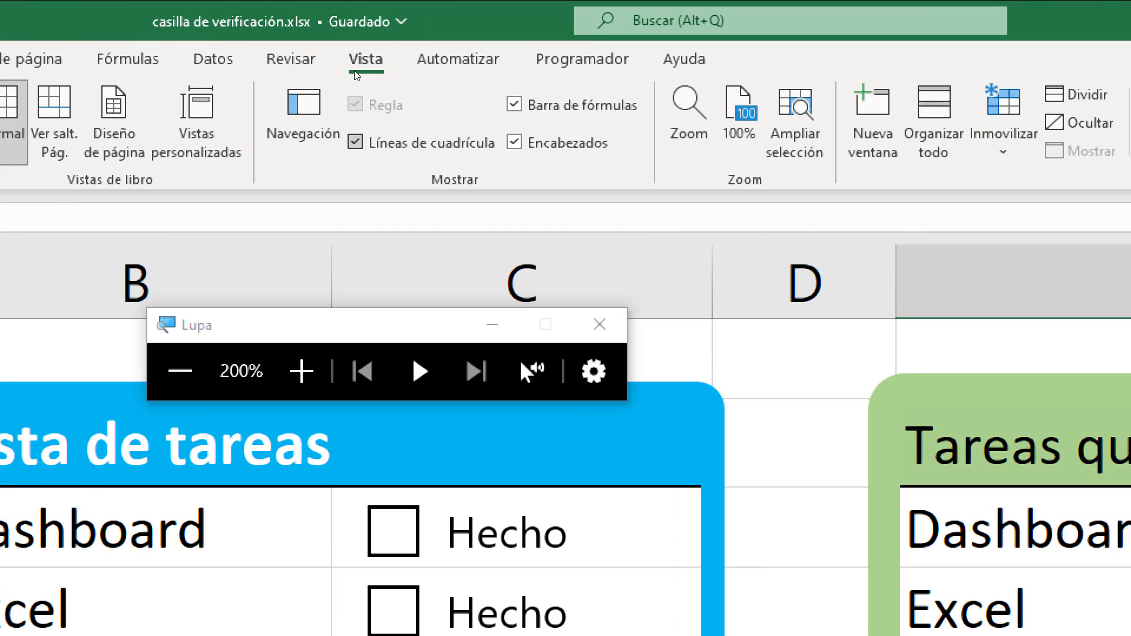
{"action": "left_click", "coordinate": [356, 142]}
{"action": "key", "text": "super+Escape"}
{"action": "left_click", "coordinate": [563, 504]}
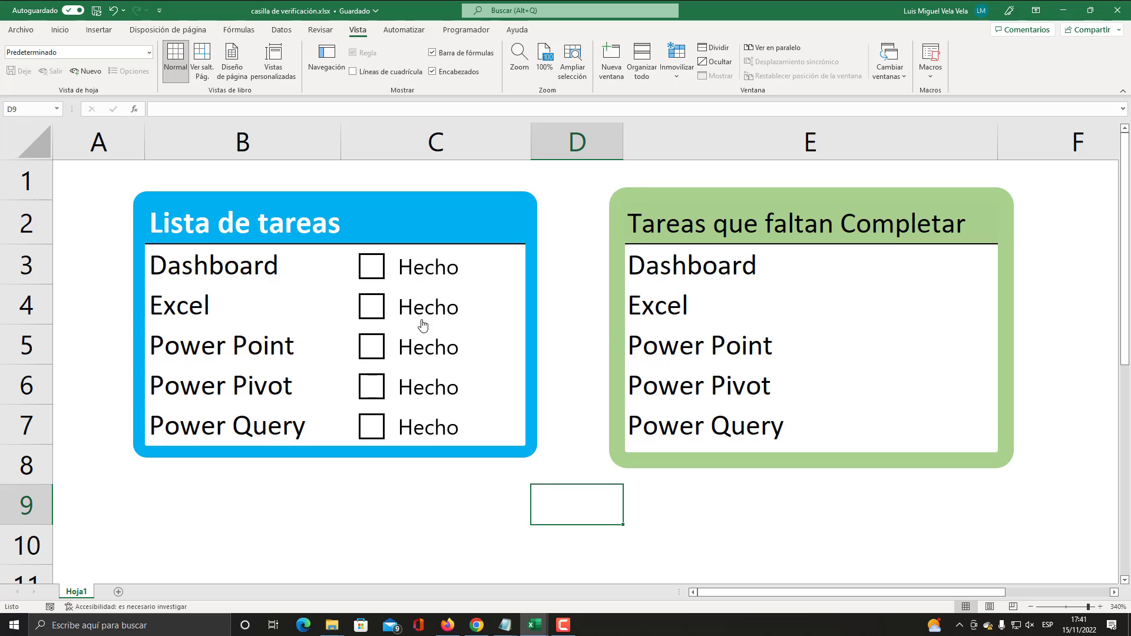
Tick all five tasks, then untick them all to test the framed lists.
{"action": "left_click", "coordinate": [375, 268]}
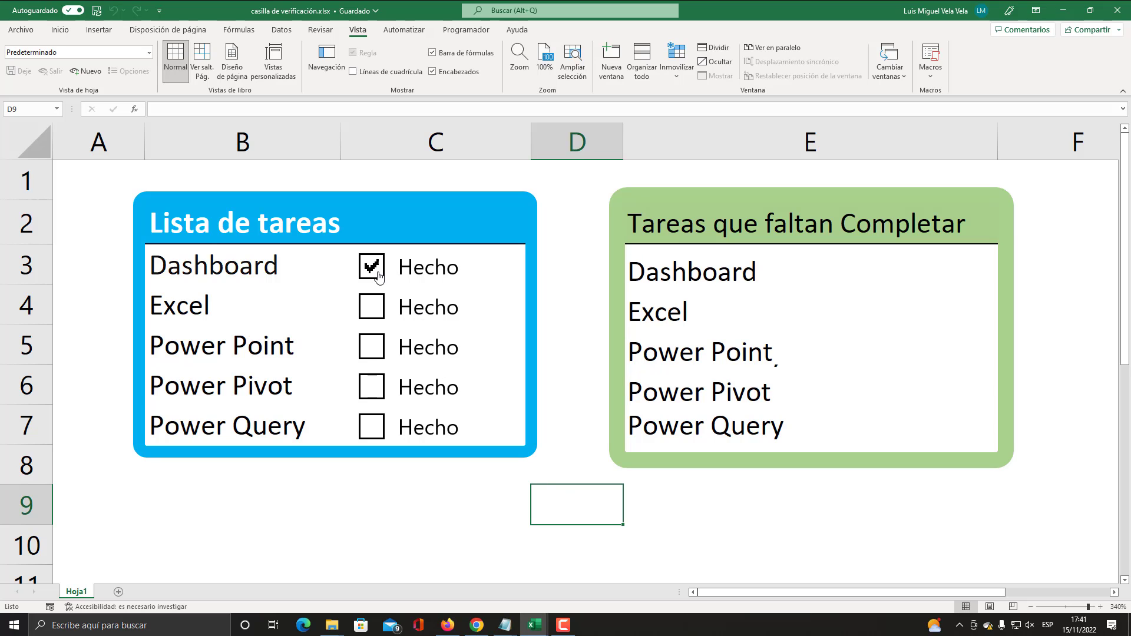
{"action": "left_click", "coordinate": [377, 312]}
{"action": "left_click", "coordinate": [375, 347]}
{"action": "left_click", "coordinate": [368, 391]}
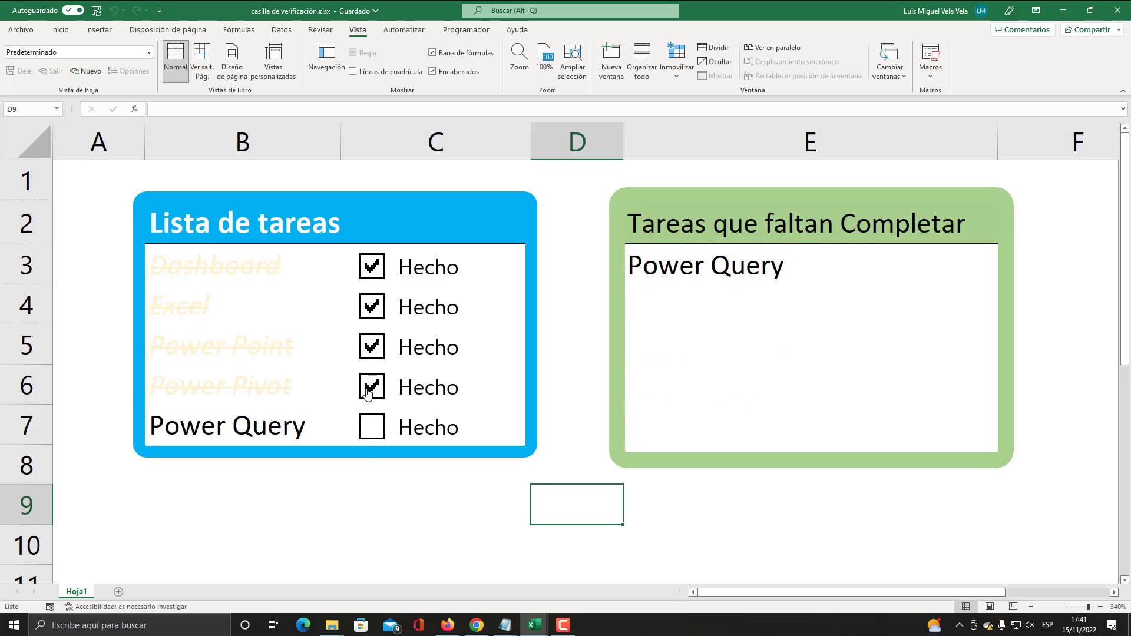
{"action": "left_click", "coordinate": [369, 432]}
{"action": "left_click", "coordinate": [376, 276]}
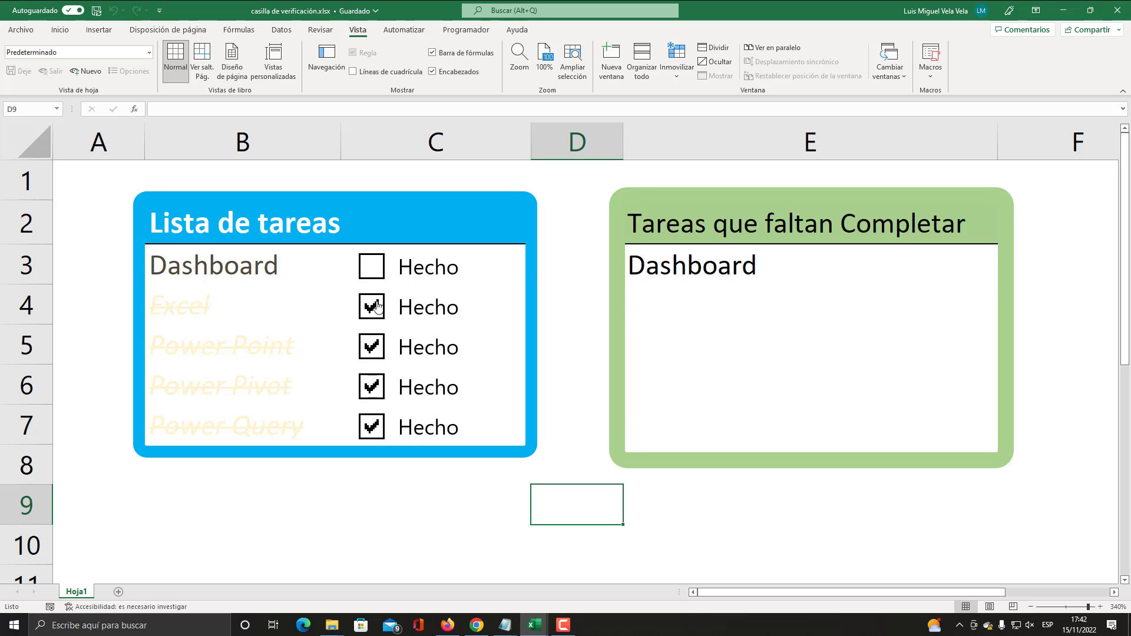
{"action": "left_click", "coordinate": [377, 306]}
{"action": "left_click", "coordinate": [371, 345]}
{"action": "left_click", "coordinate": [371, 387]}
{"action": "left_click", "coordinate": [371, 425]}
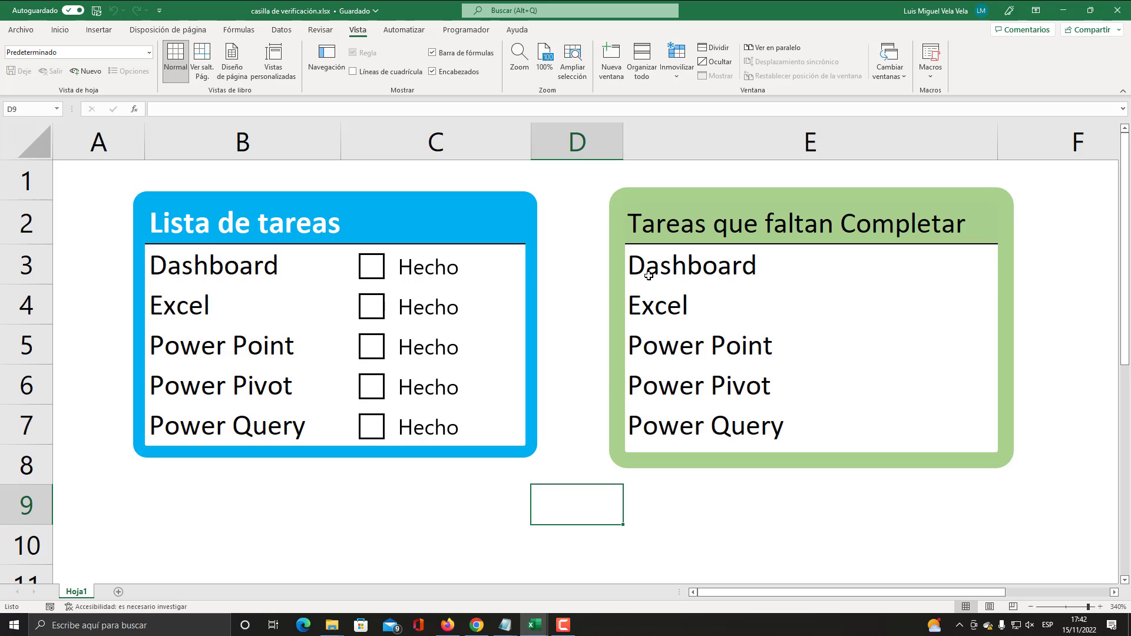
Format E3:E7 as indented, italic, 9-point grey text.
{"action": "left_click_drag", "start_coordinate": [649, 276], "coordinate": [654, 427]}
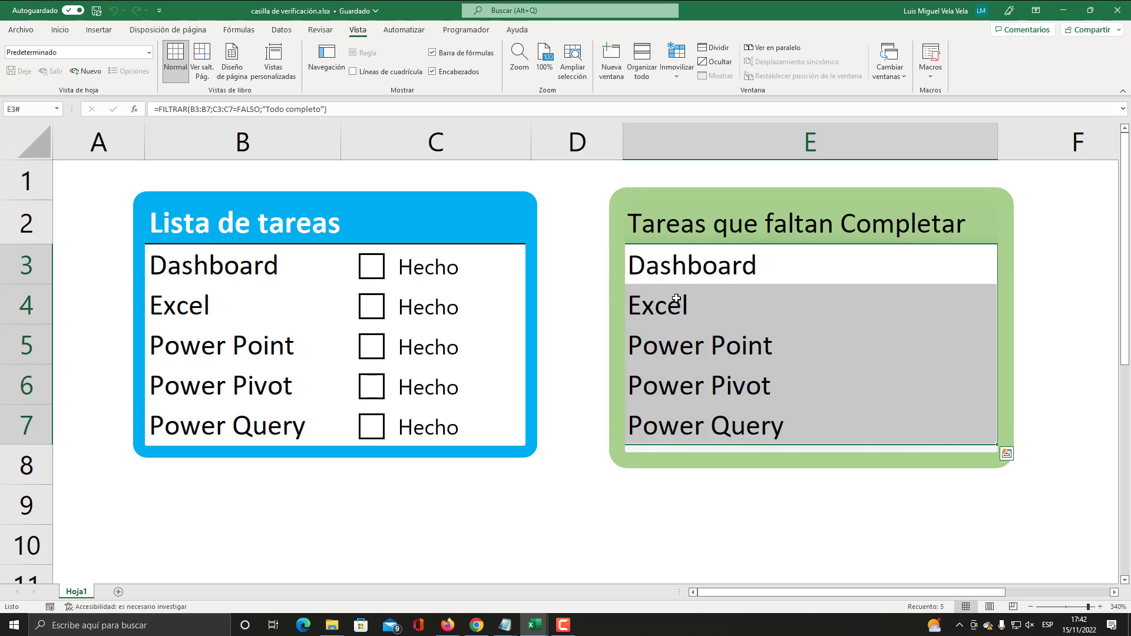
{"action": "left_click", "coordinate": [60, 29]}
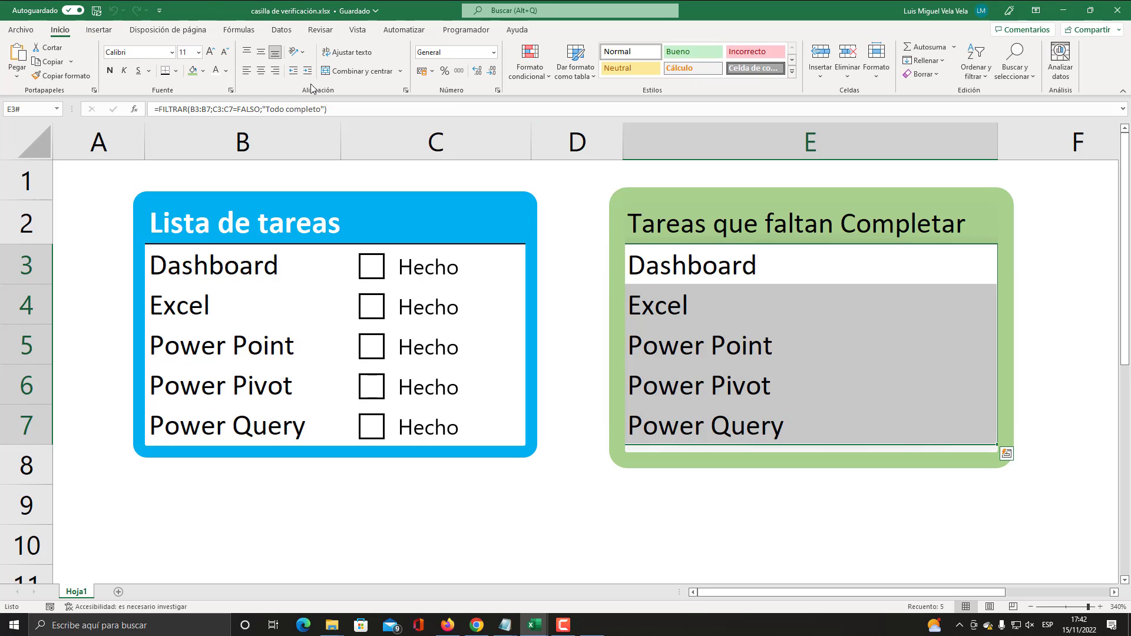
{"action": "key", "text": "super+plus"}
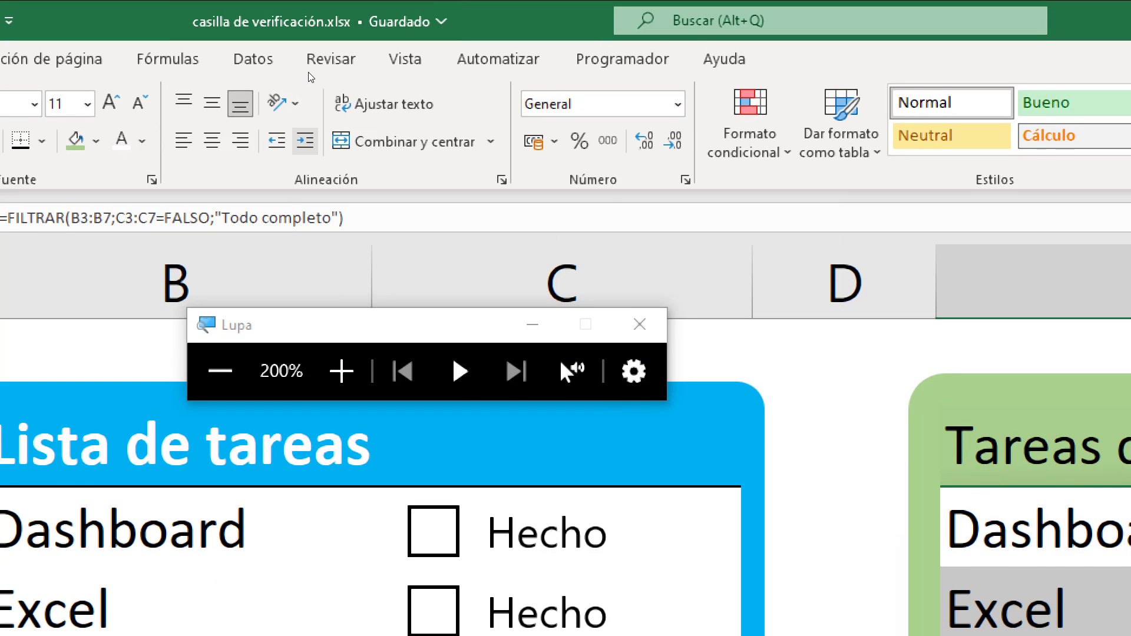
{"action": "key", "text": "super+Escape"}
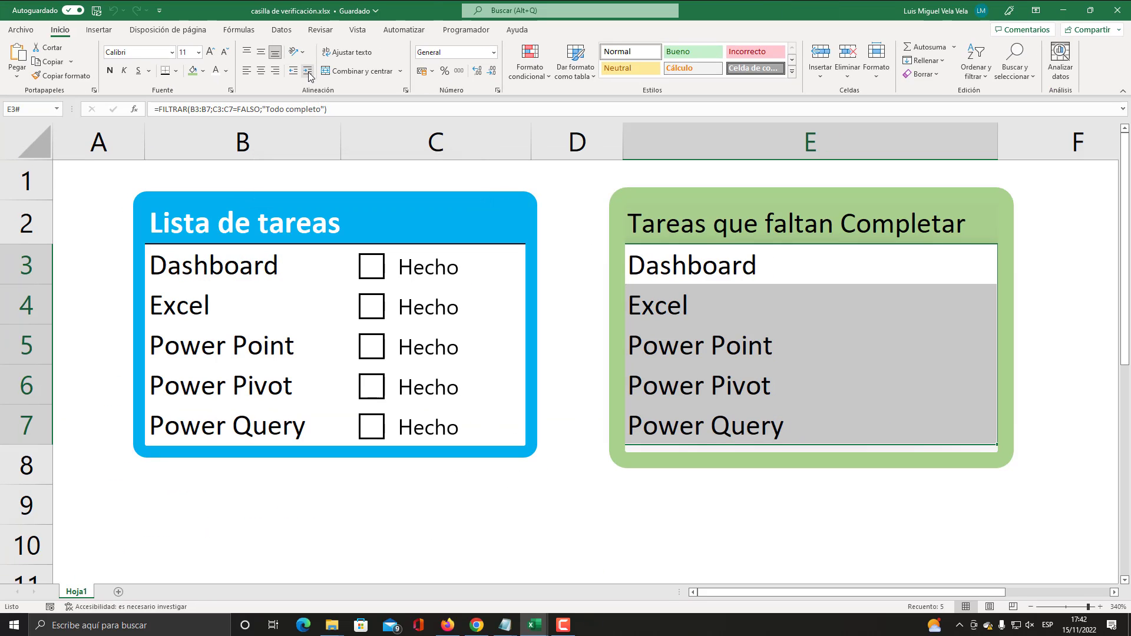
{"action": "left_click", "coordinate": [307, 71]}
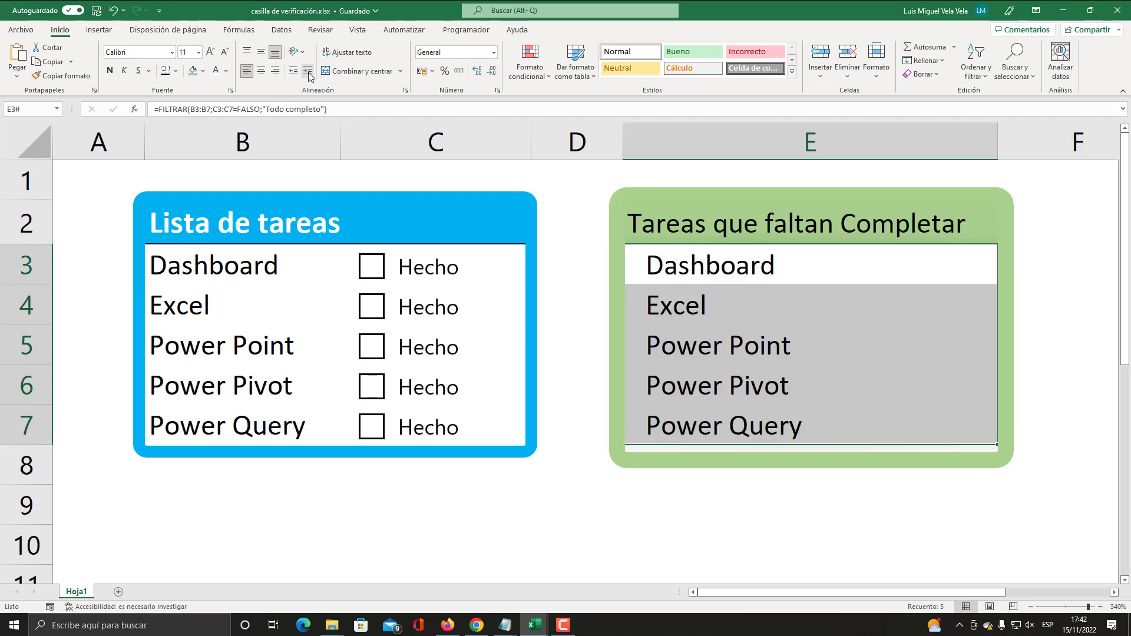
{"action": "left_click", "coordinate": [123, 71]}
{"action": "left_click", "coordinate": [225, 51]}
{"action": "left_click", "coordinate": [224, 52]}
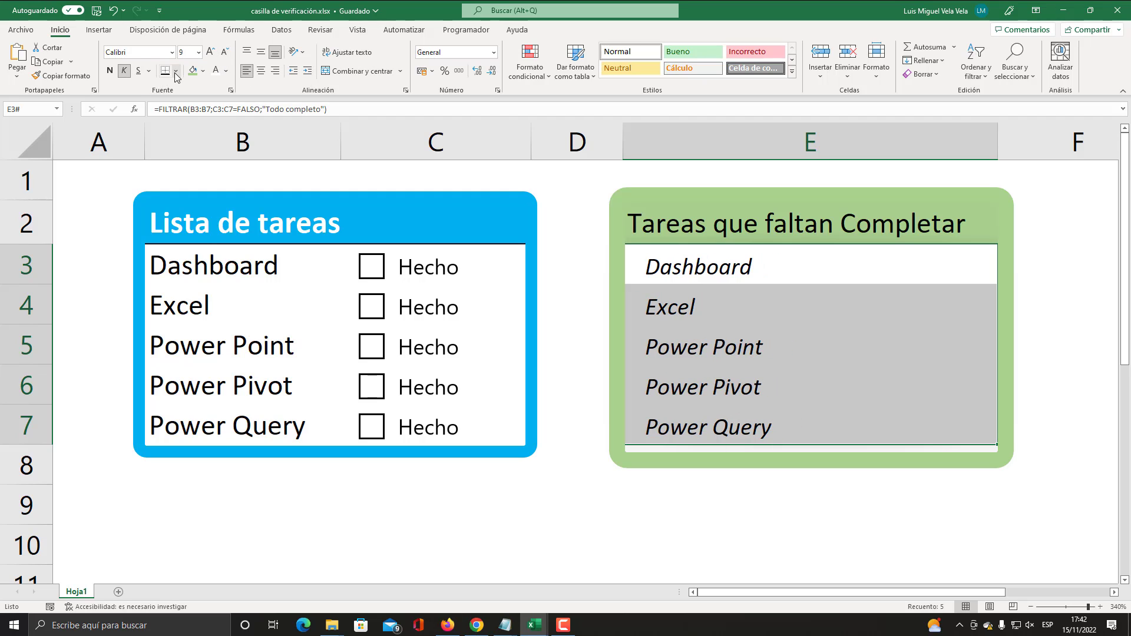
{"action": "left_click", "coordinate": [227, 70]}
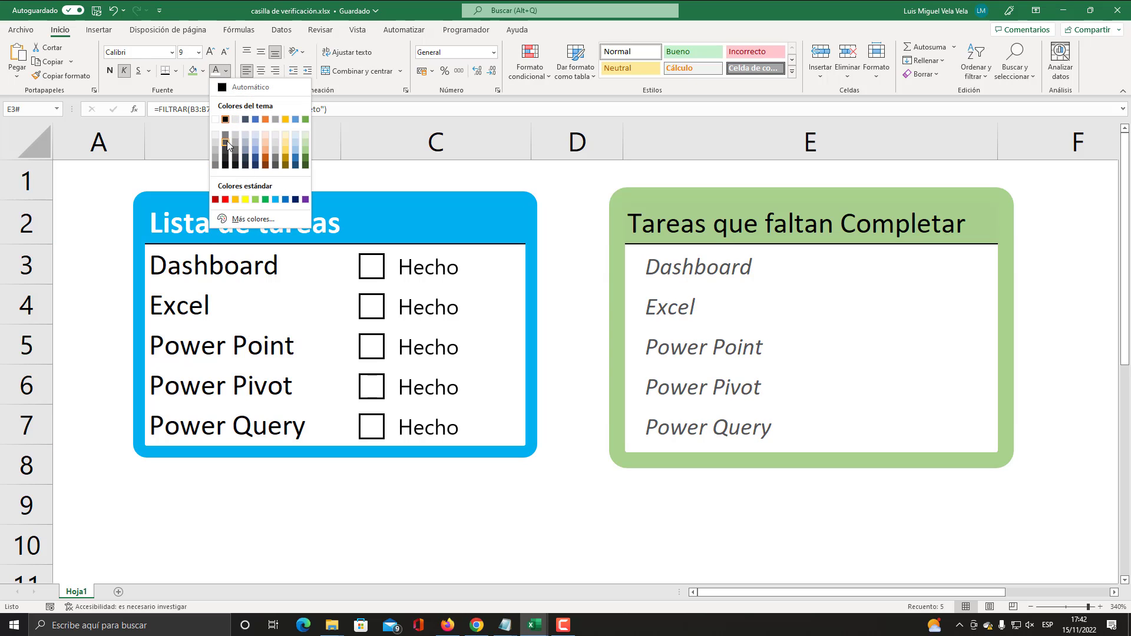
{"action": "left_click", "coordinate": [228, 133]}
{"action": "left_click", "coordinate": [578, 493]}
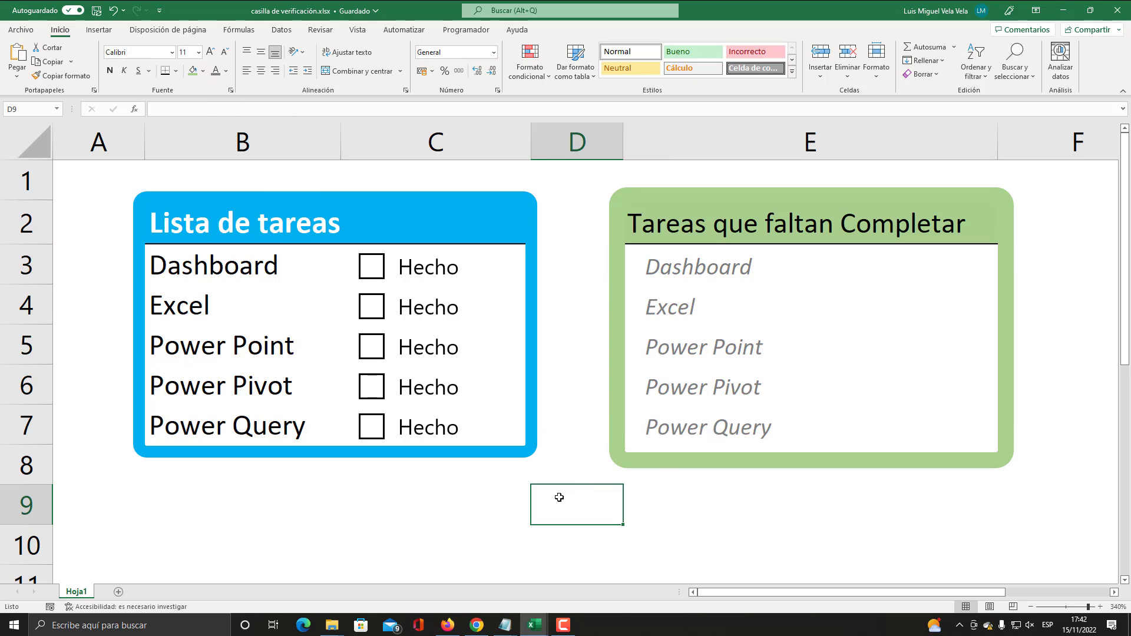
Tick Dashboard, Excel, Power Point, Power Pivot and Power Query, then inspect E3 and E2.
{"action": "left_click", "coordinate": [371, 268]}
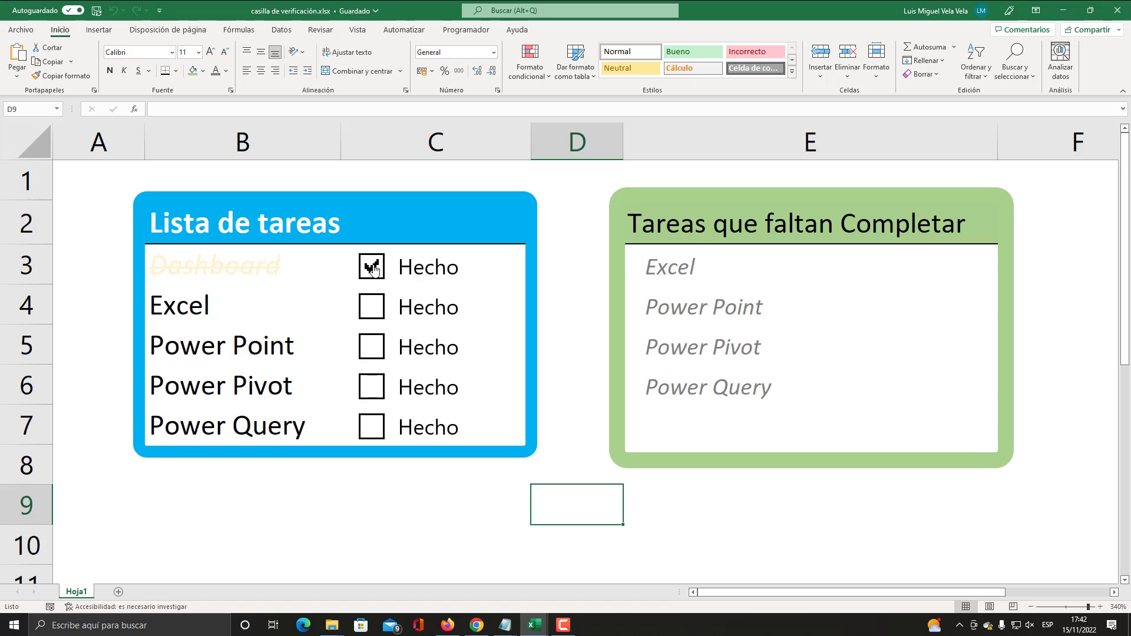
{"action": "left_click", "coordinate": [367, 313]}
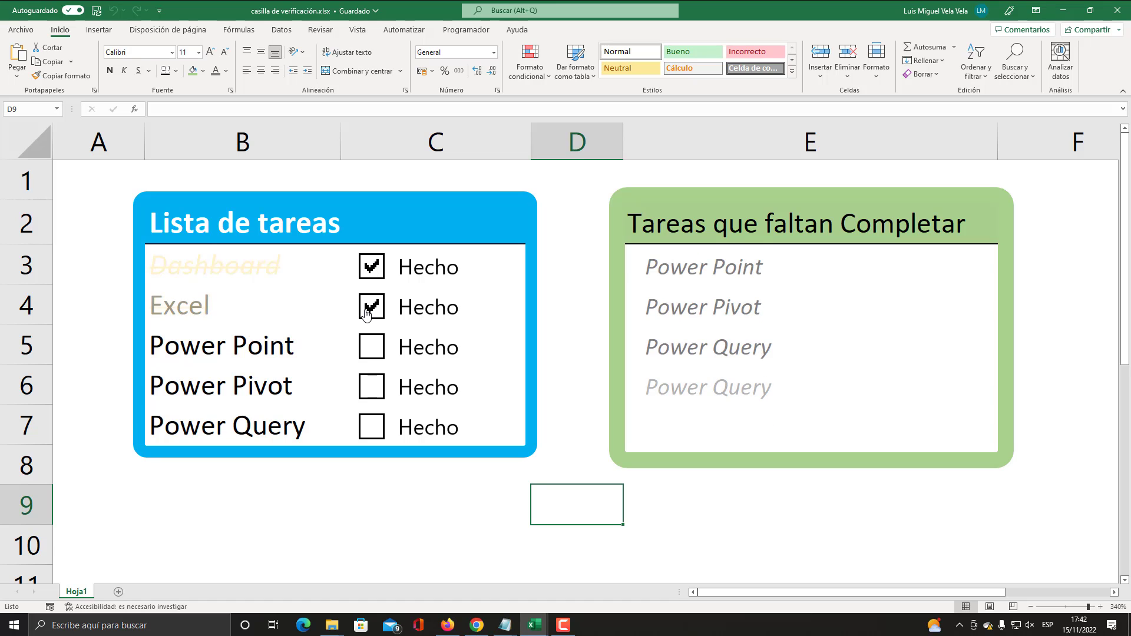
{"action": "left_click", "coordinate": [373, 349]}
{"action": "left_click", "coordinate": [375, 398]}
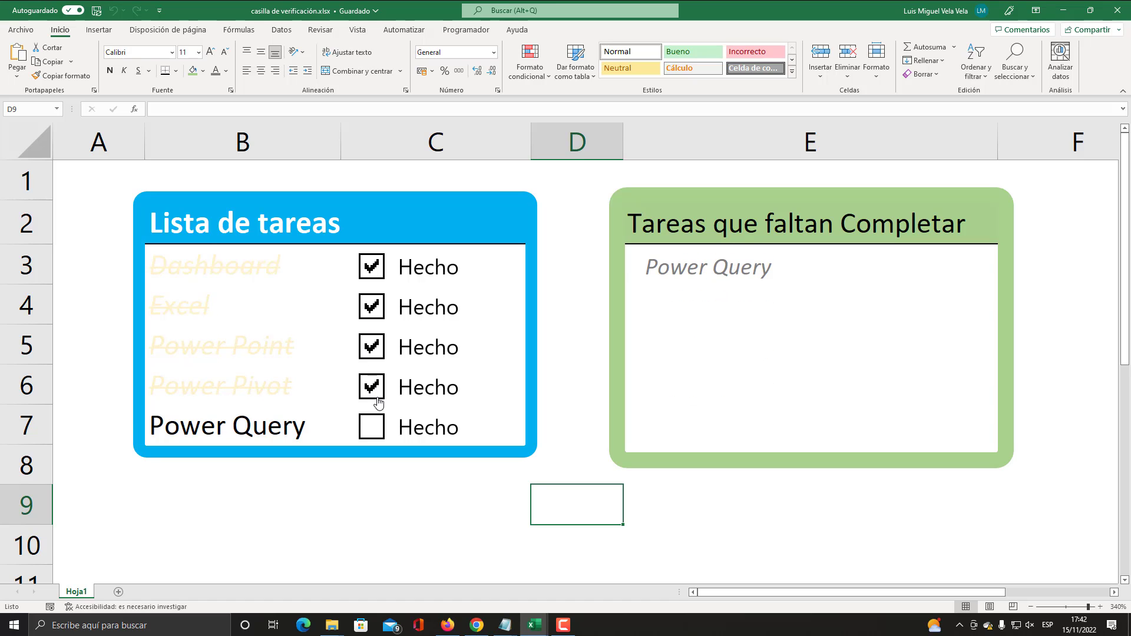
{"action": "left_click", "coordinate": [373, 429]}
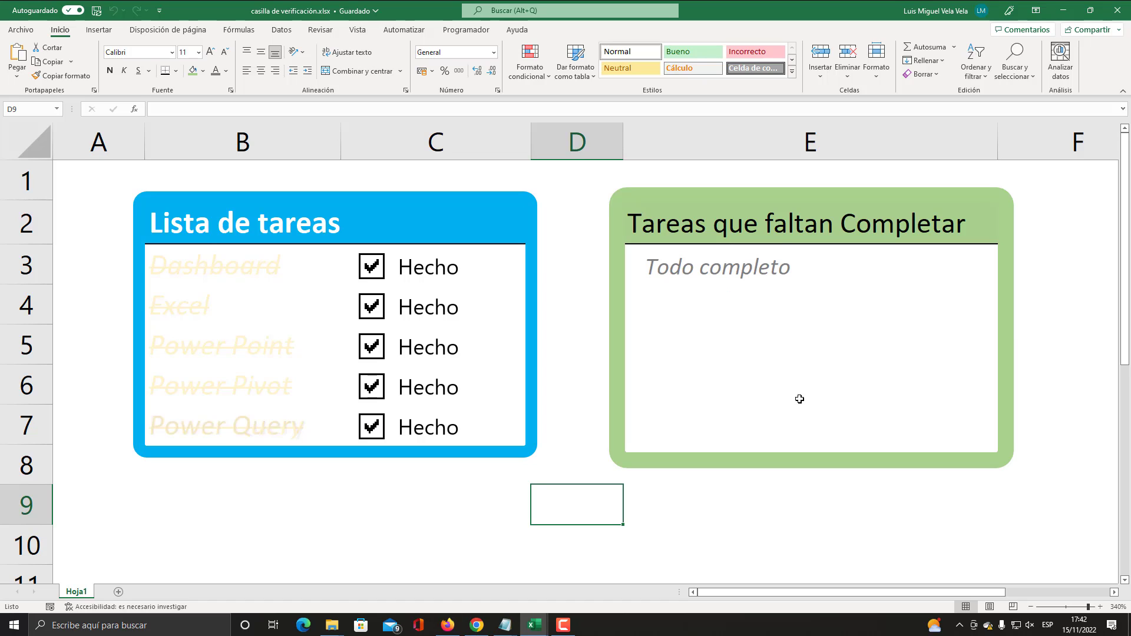
{"action": "left_click", "coordinate": [740, 266]}
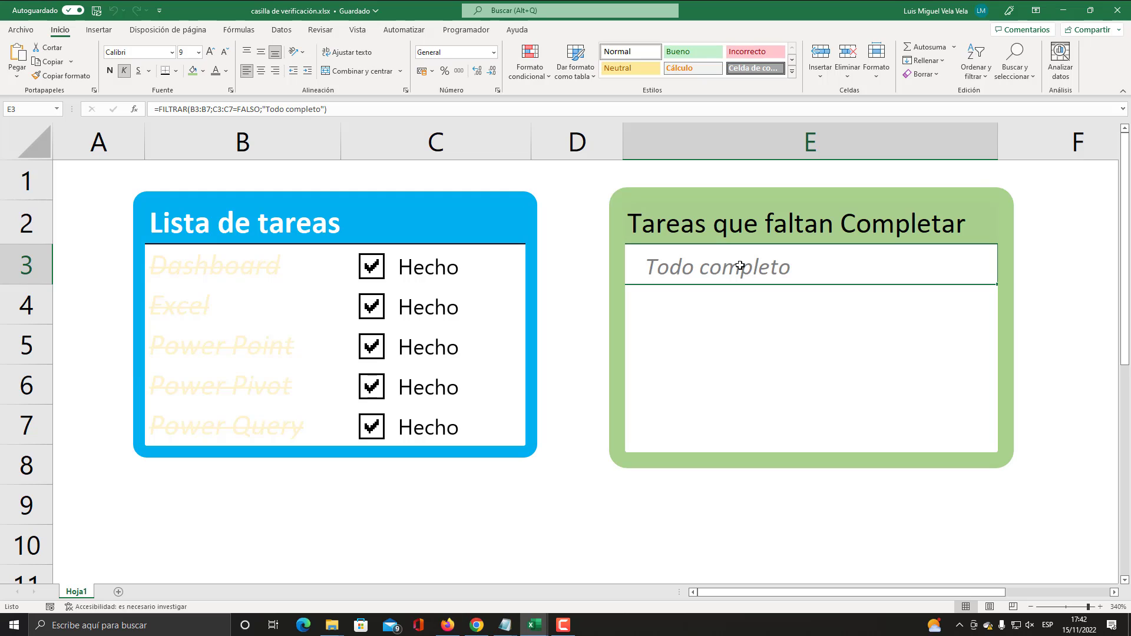
{"action": "left_click", "coordinate": [726, 229]}
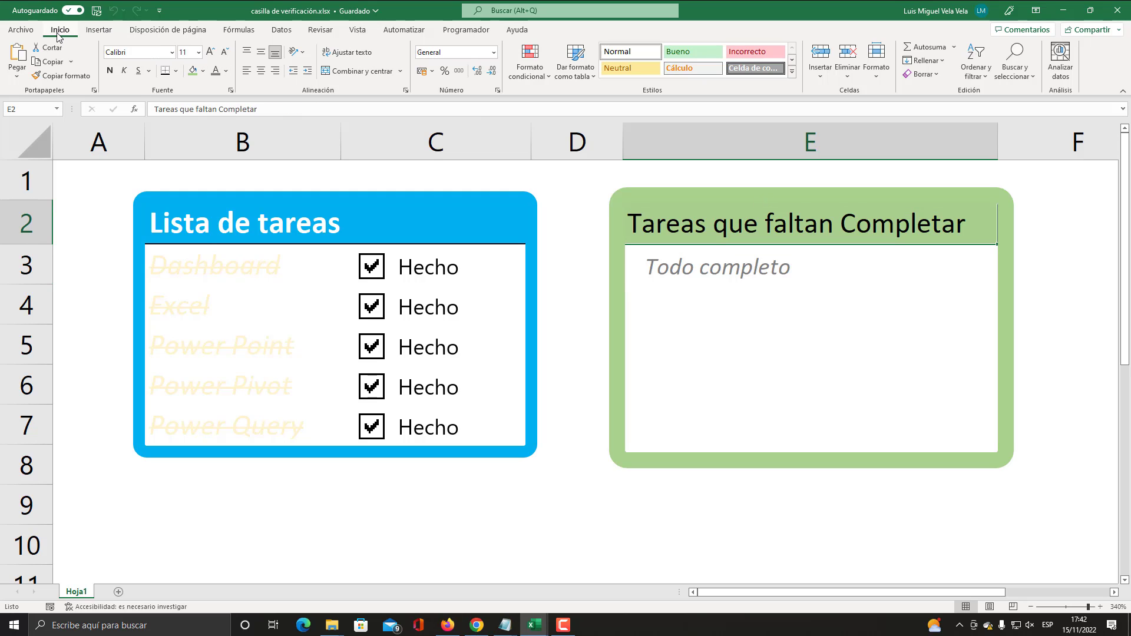